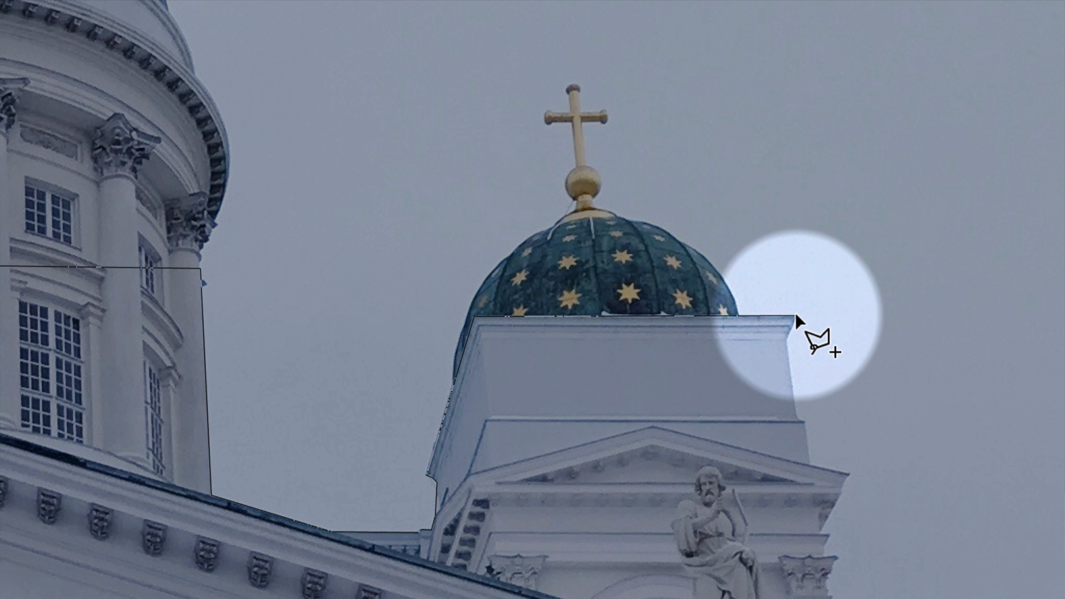
- Continue the polygonal lasso outline down the outer edge of the right tower, following its cornices towards the main roof
left_click(786, 339)
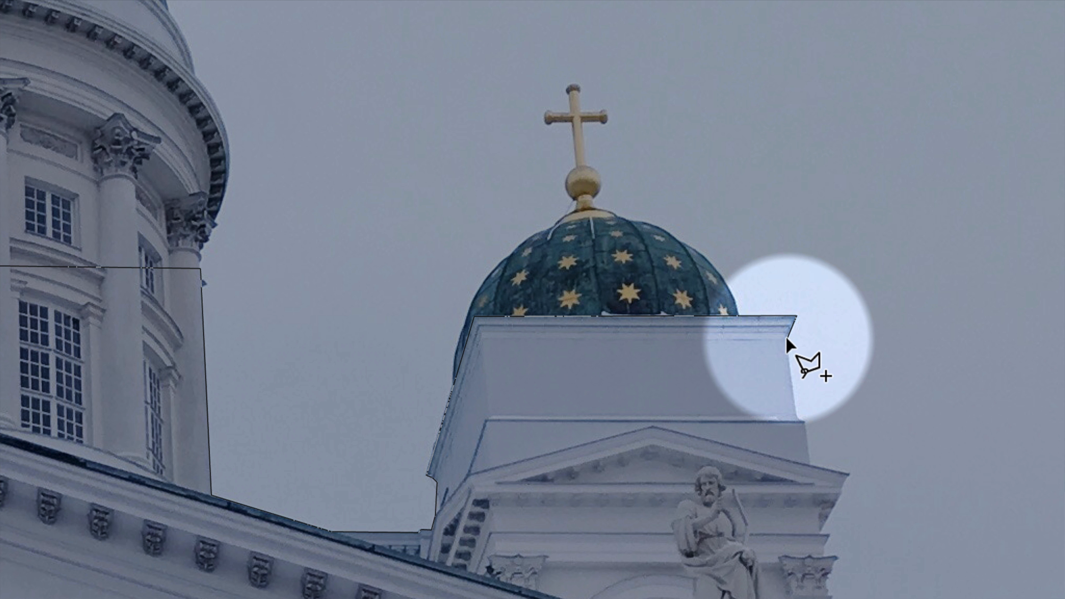
left_click(794, 411)
left_click(804, 422)
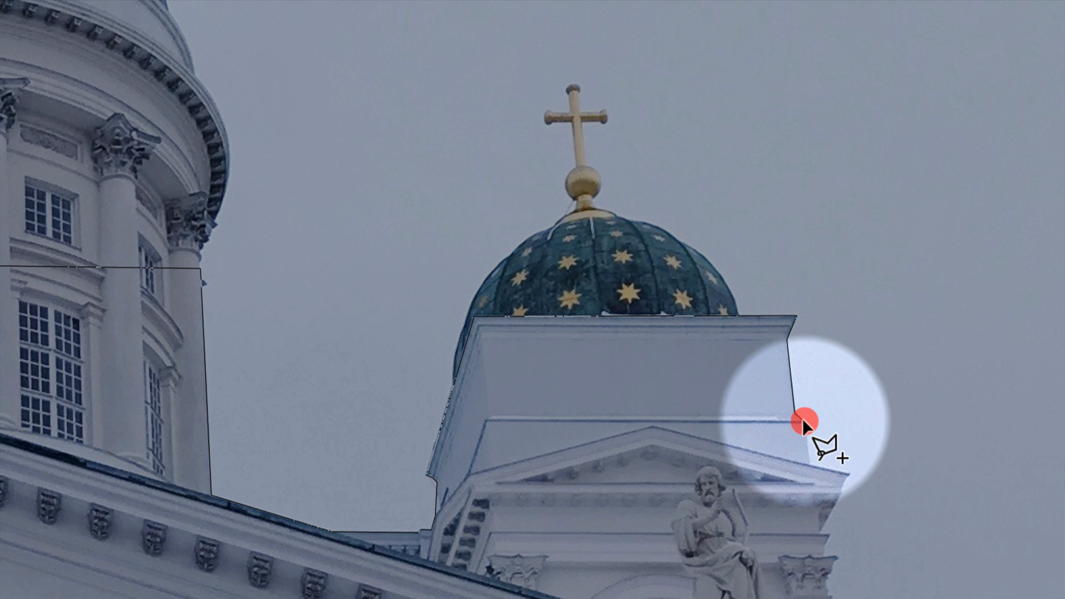
left_click(809, 465)
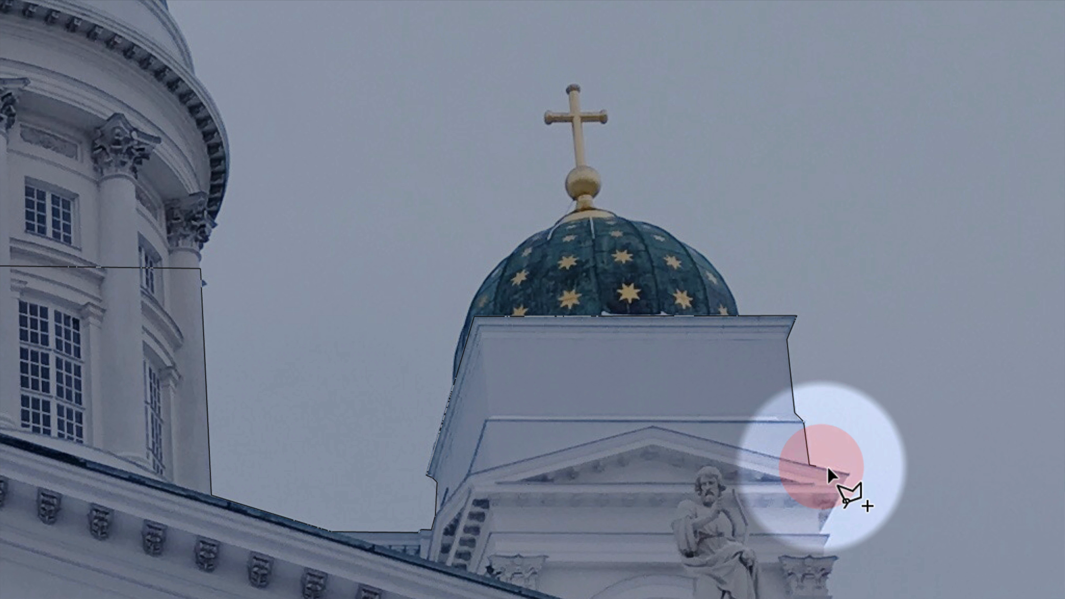
left_click_drag(844, 480, 700, 203)
left_click(697, 190)
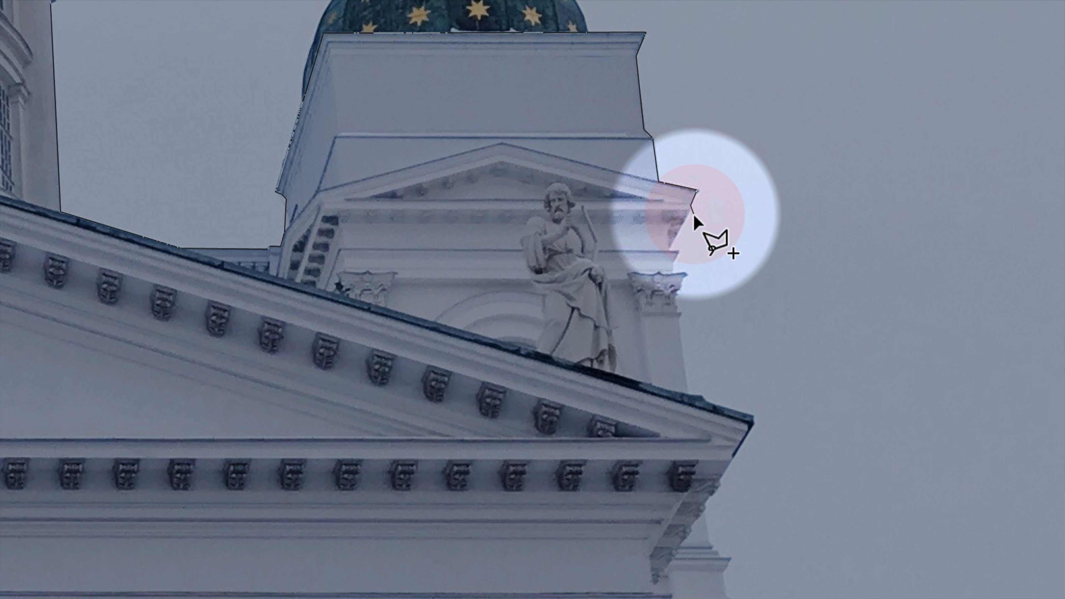
left_click(670, 248)
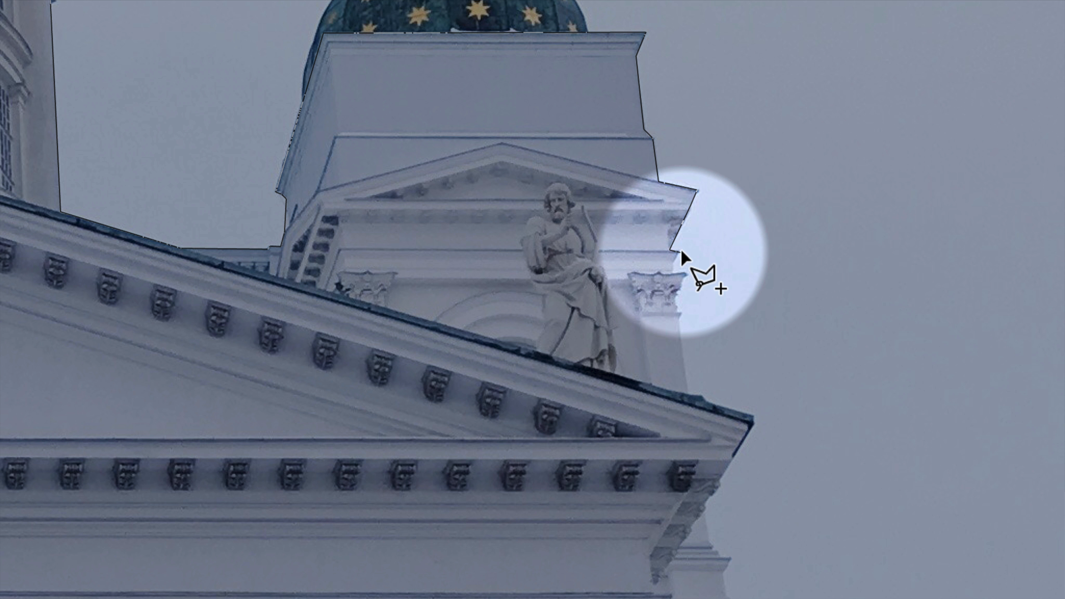
left_click(679, 251)
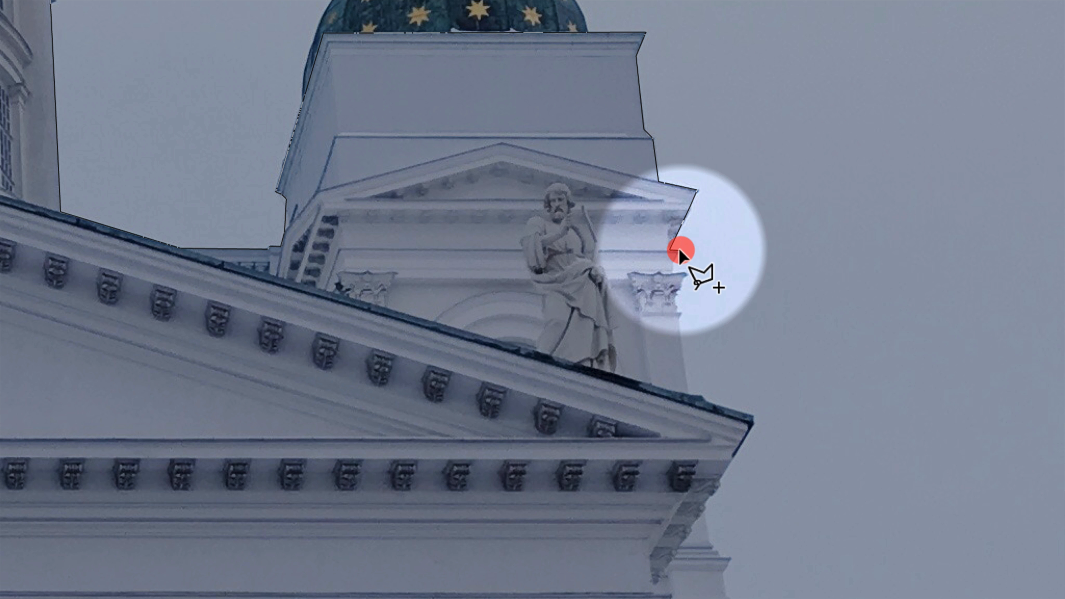
left_click(673, 271)
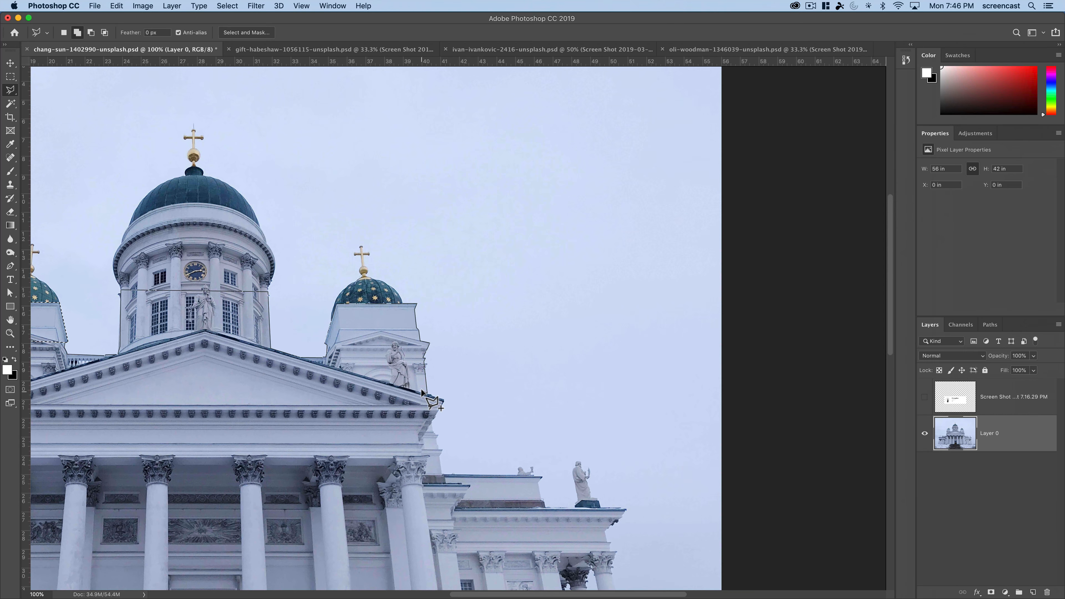
- Close the lasso outline across the pediment and around the lower left tower, adding the enclosed area to the selection
mouse_move(335, 360)
left_mouse_down()
mouse_move(513, 402)
mouse_move(608, 374)
left_mouse_up()
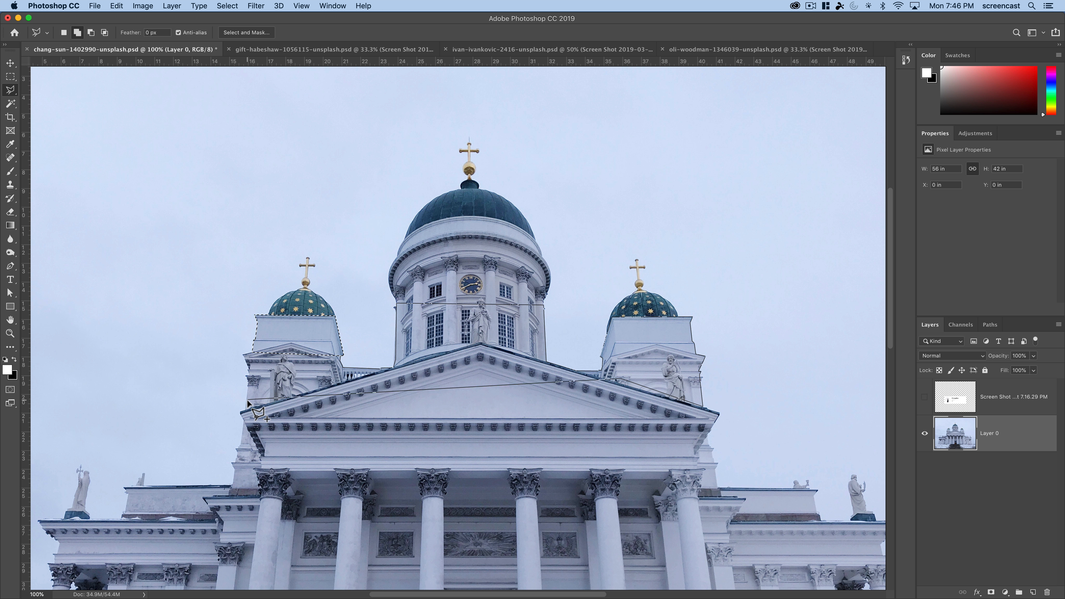
left_click(266, 332)
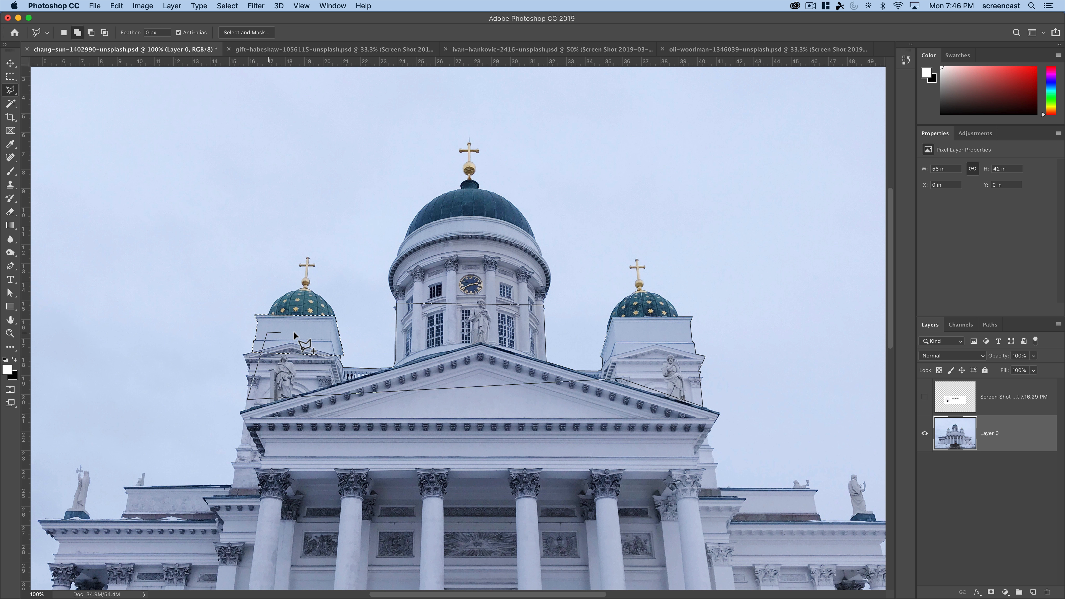
left_click(339, 353)
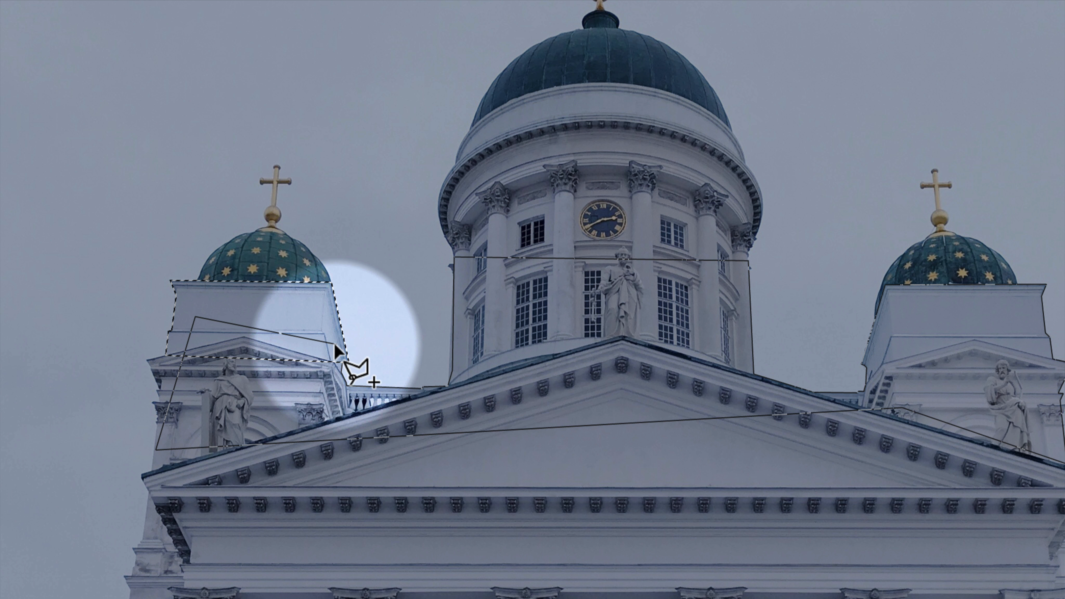
left_click(335, 349)
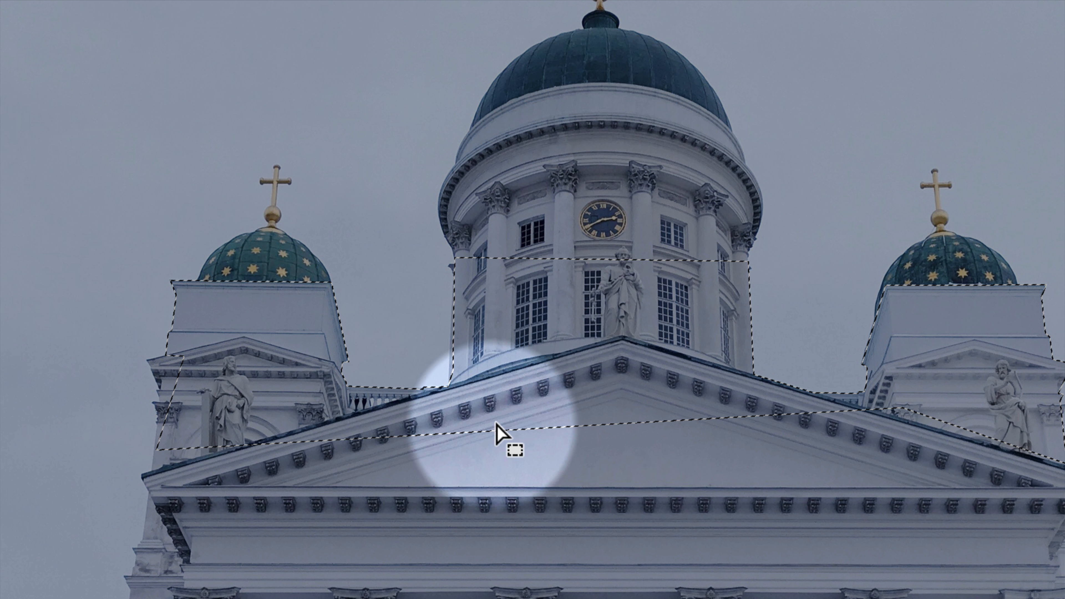
- Add the missed strip along the central drum's left edge to the selection with the Polygonal Lasso
left_click_drag(493, 385, 371, 414)
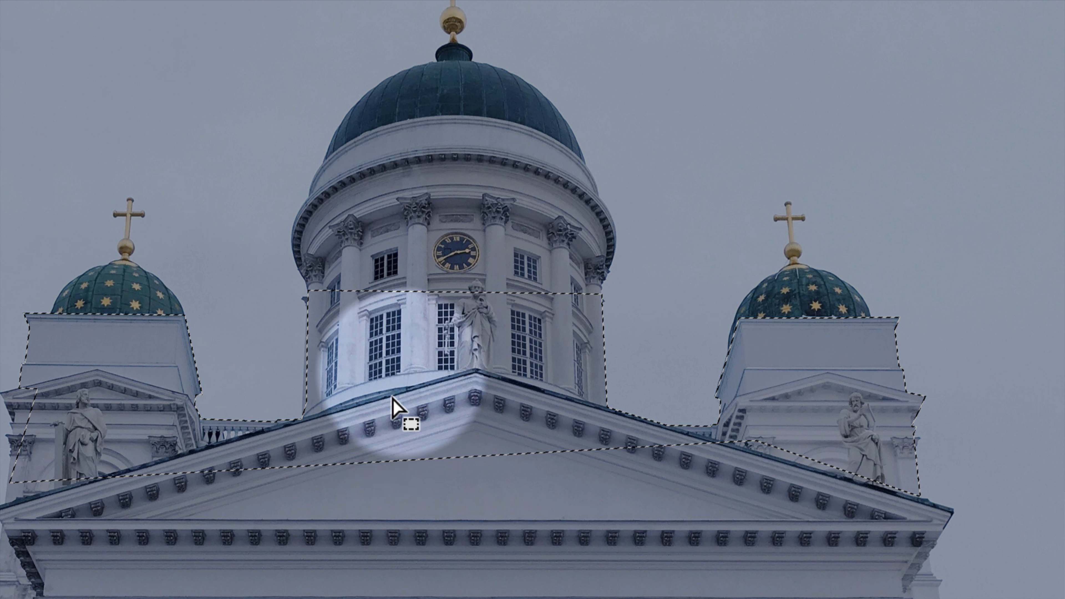
key("z")
left_click(306, 397)
left_click(306, 397)
left_click(306, 397)
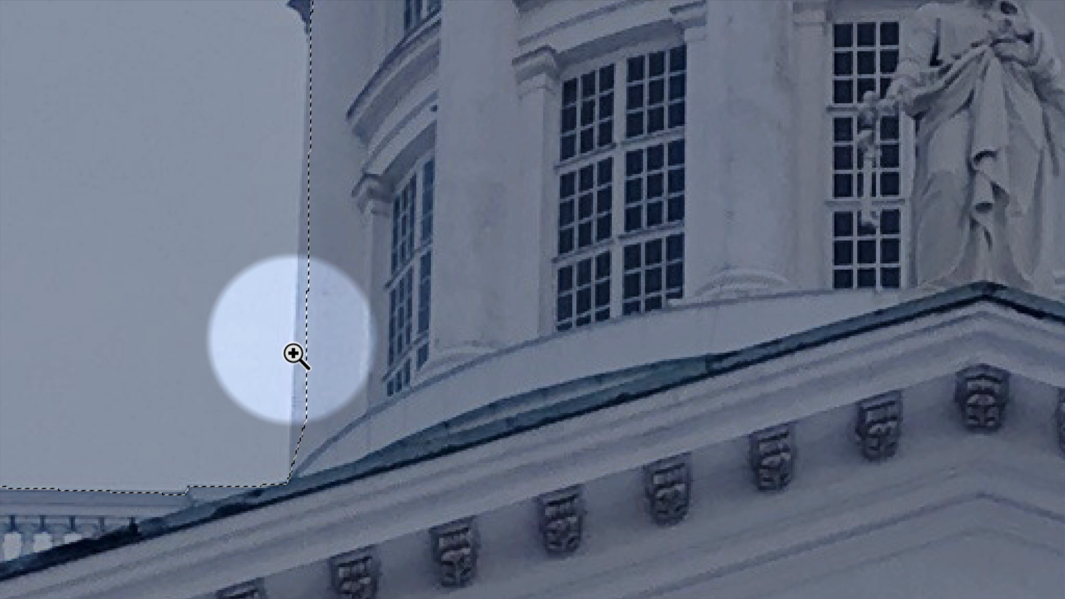
left_click_drag(295, 355, 368, 261)
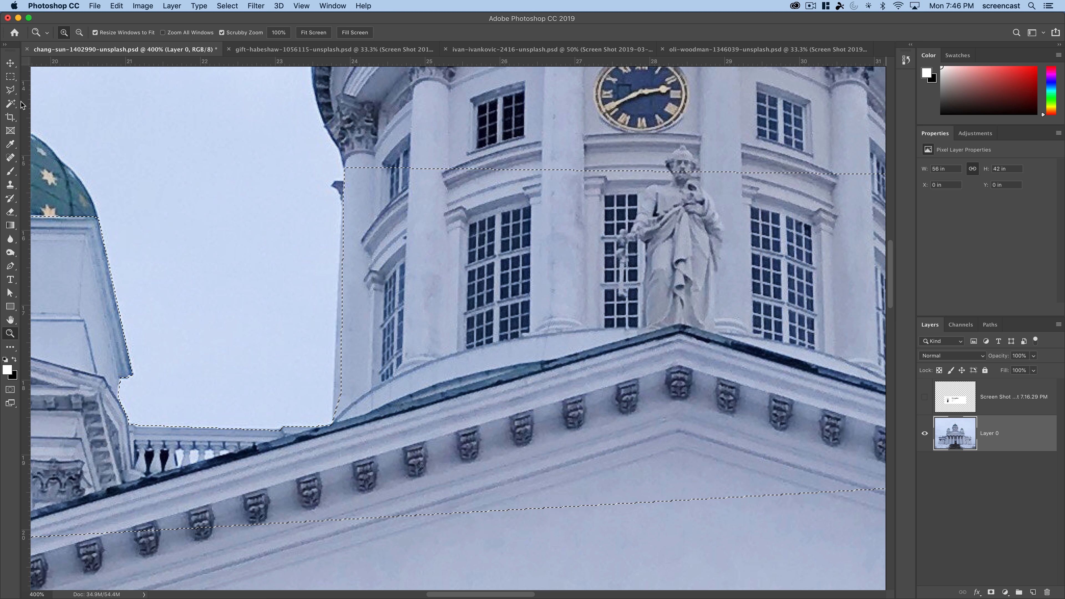
key("l")
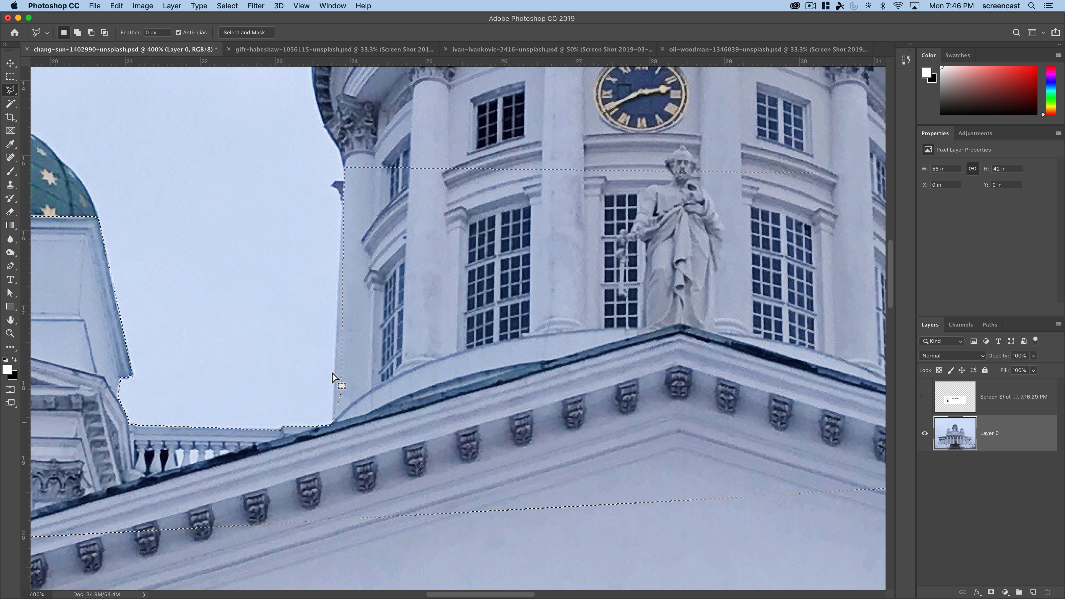
key("shift")
left_click(342, 202)
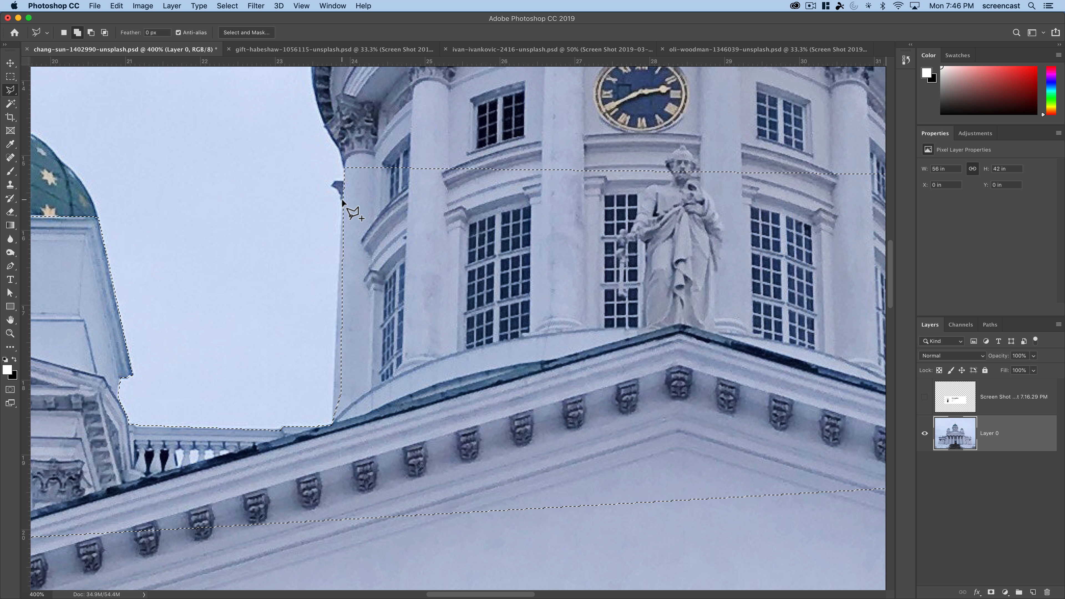
left_click(332, 438)
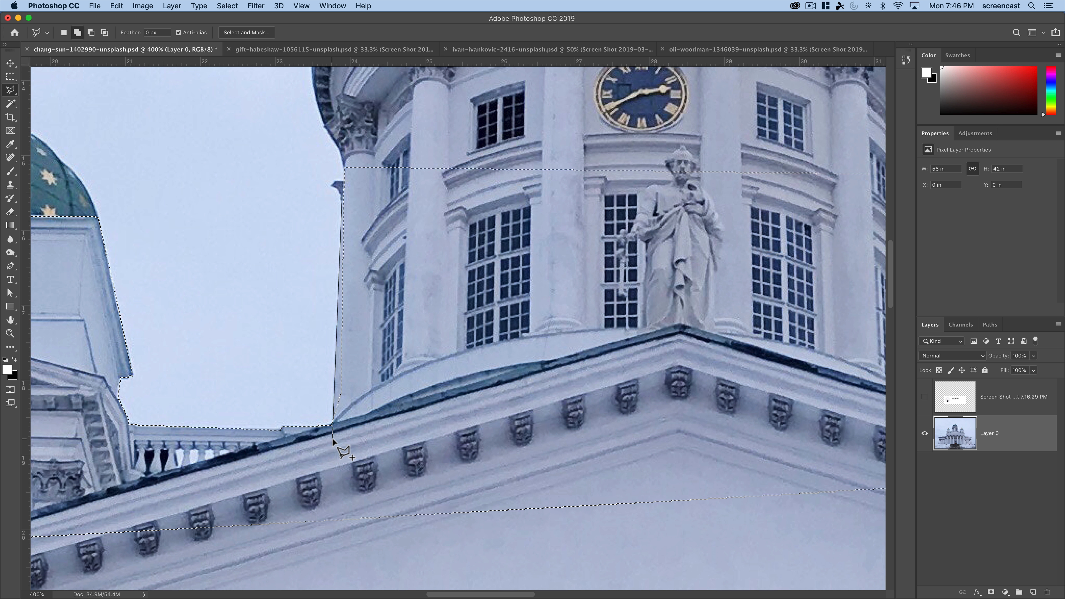
left_click(341, 193)
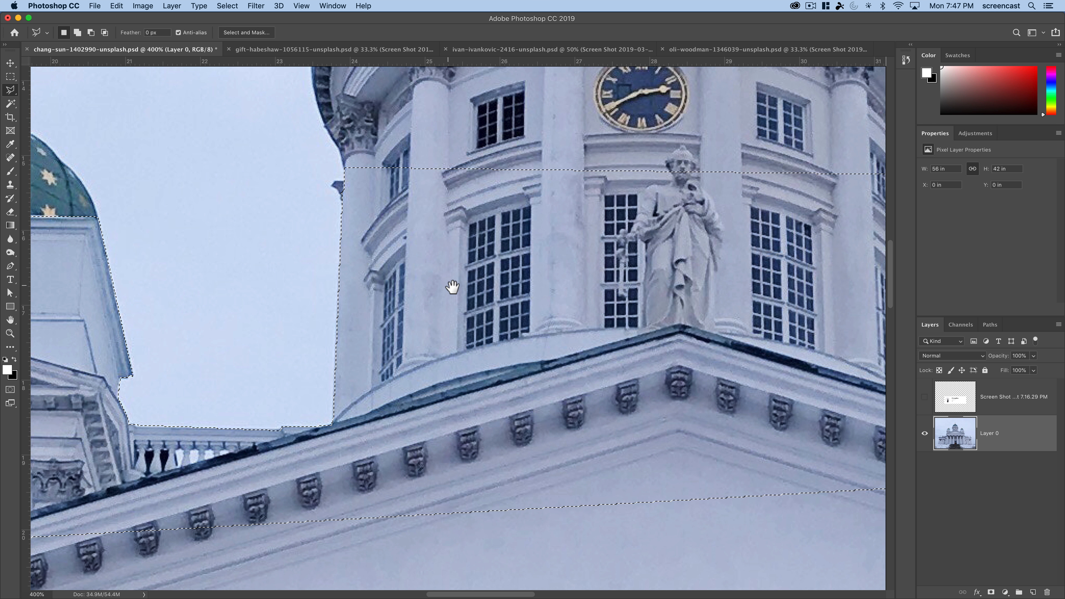
- Activate the Elliptical Marquee tool for selecting the left tower's dome
scroll(456, 288, "down", 3)
scroll(426, 411, "left", 5)
scroll(426, 410, "up", 3)
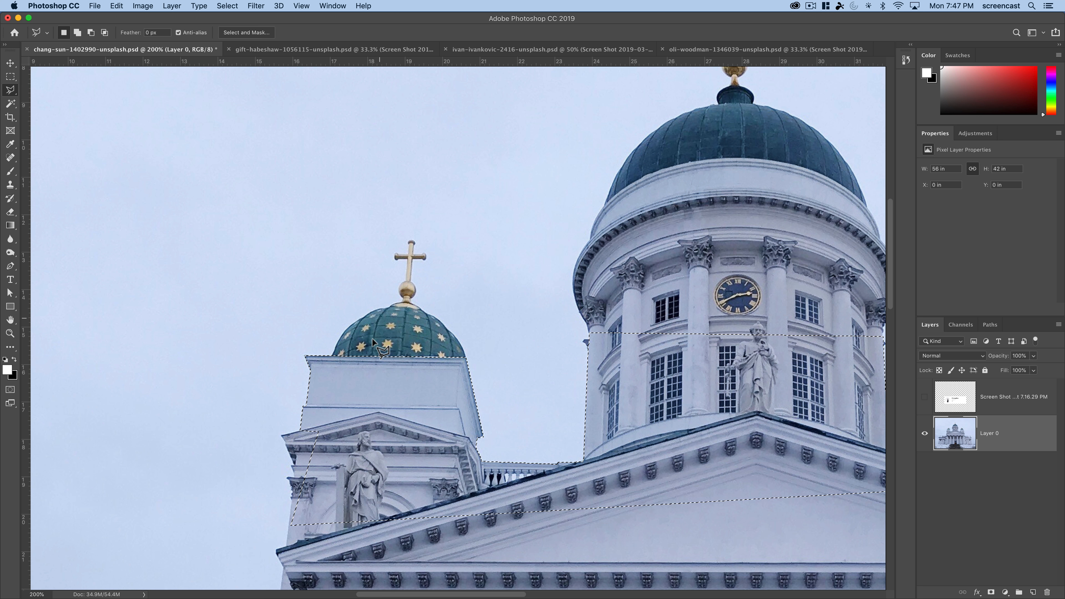
left_click(10, 77)
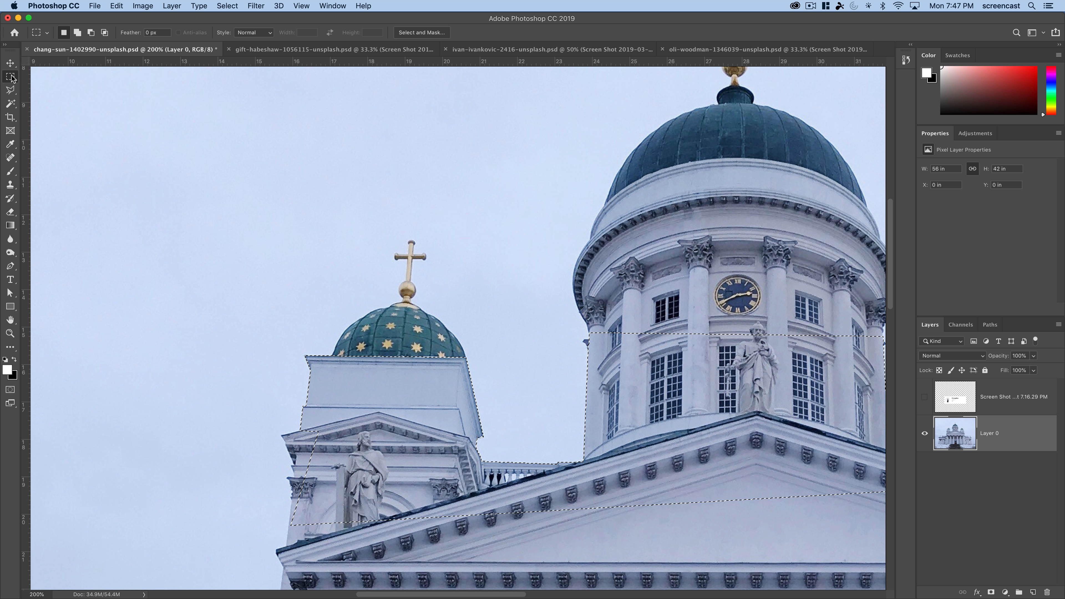
right_click(12, 78)
left_click(52, 85)
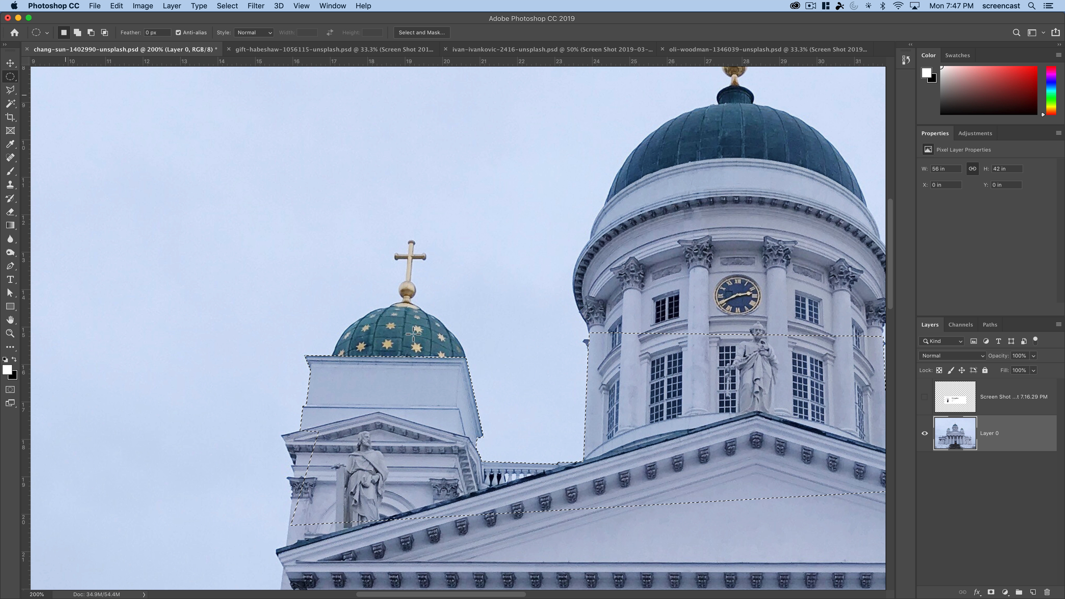
left_click_drag(443, 344, 372, 312)
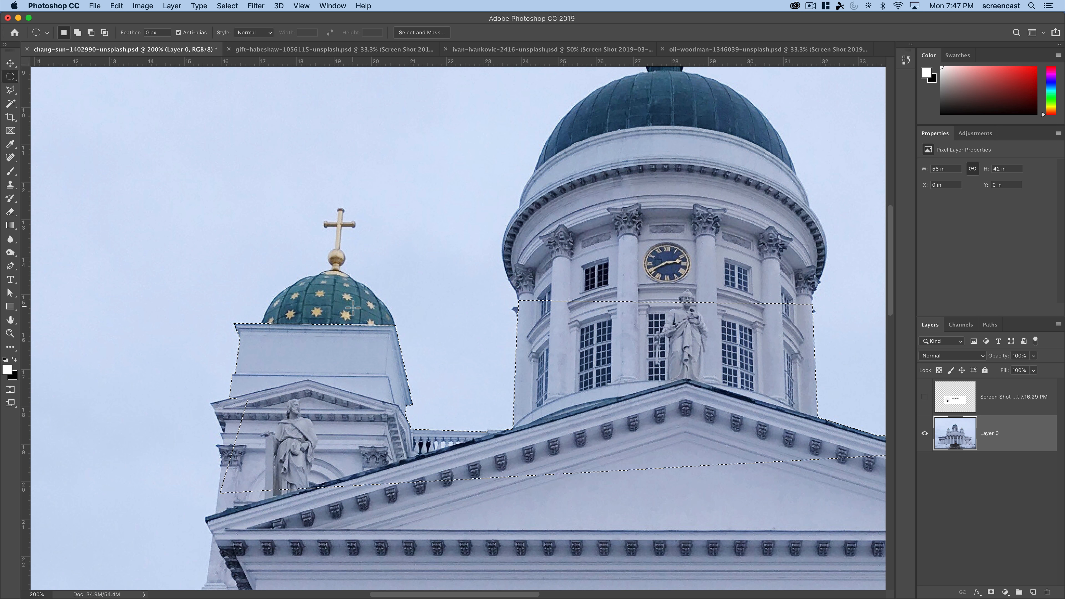
left_click_drag(246, 186, 396, 288)
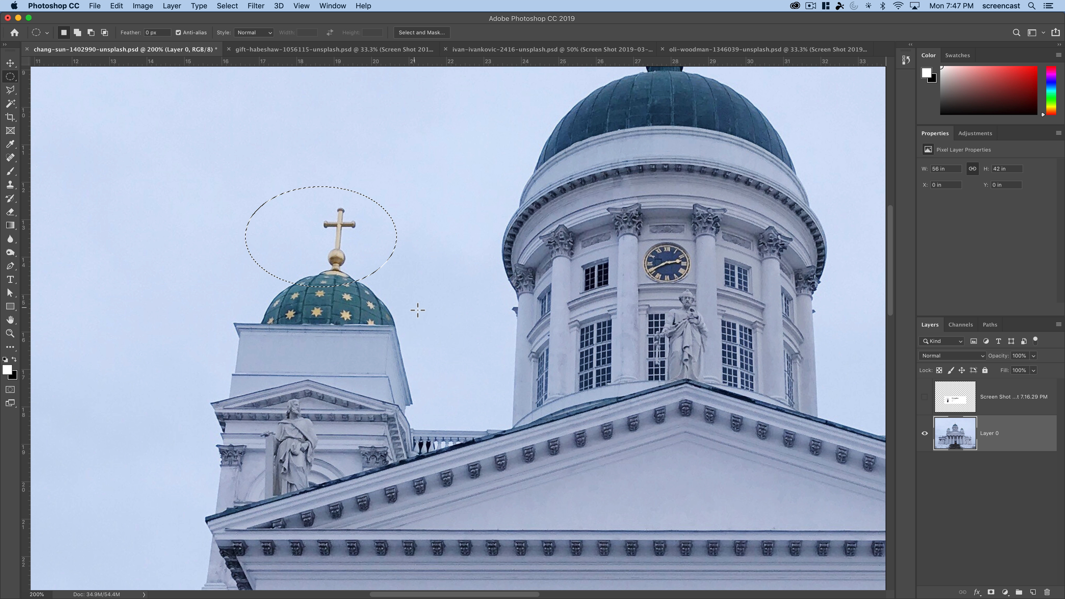
key("super+z")
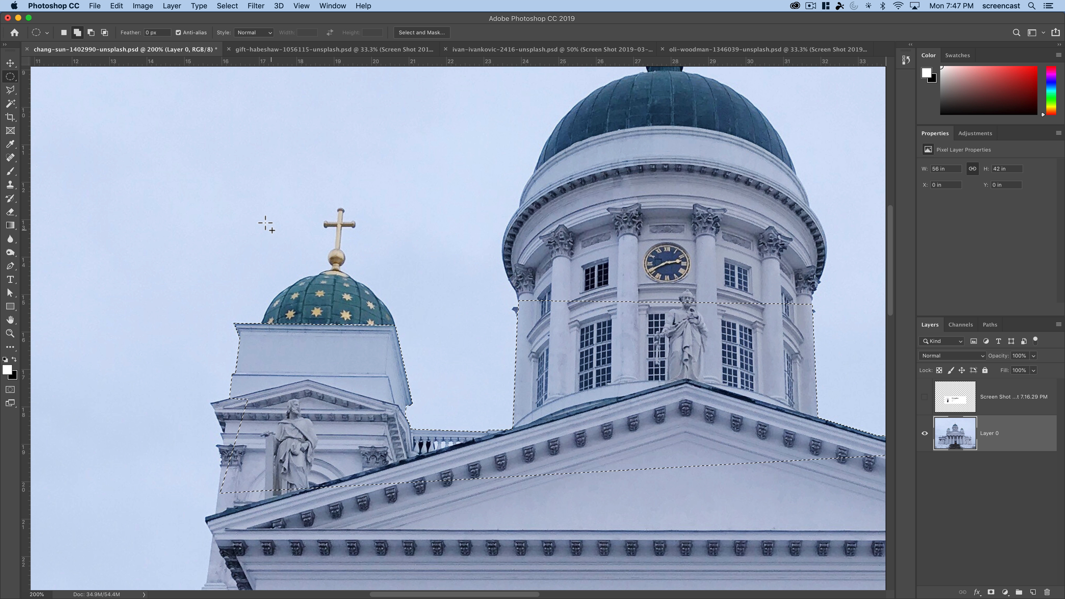
left_click_drag(262, 217, 392, 391)
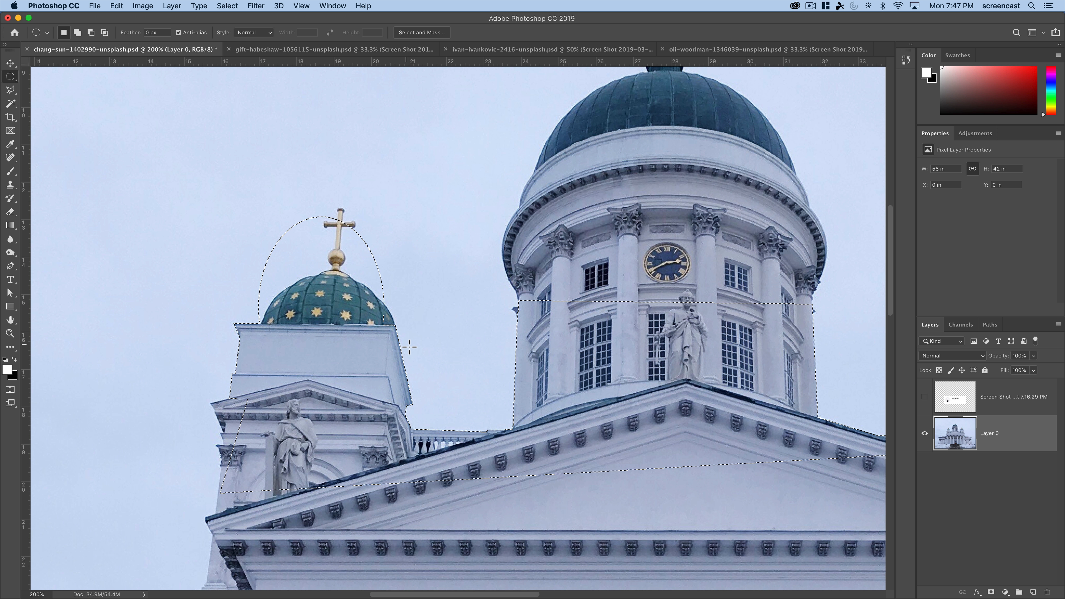
key("super+z")
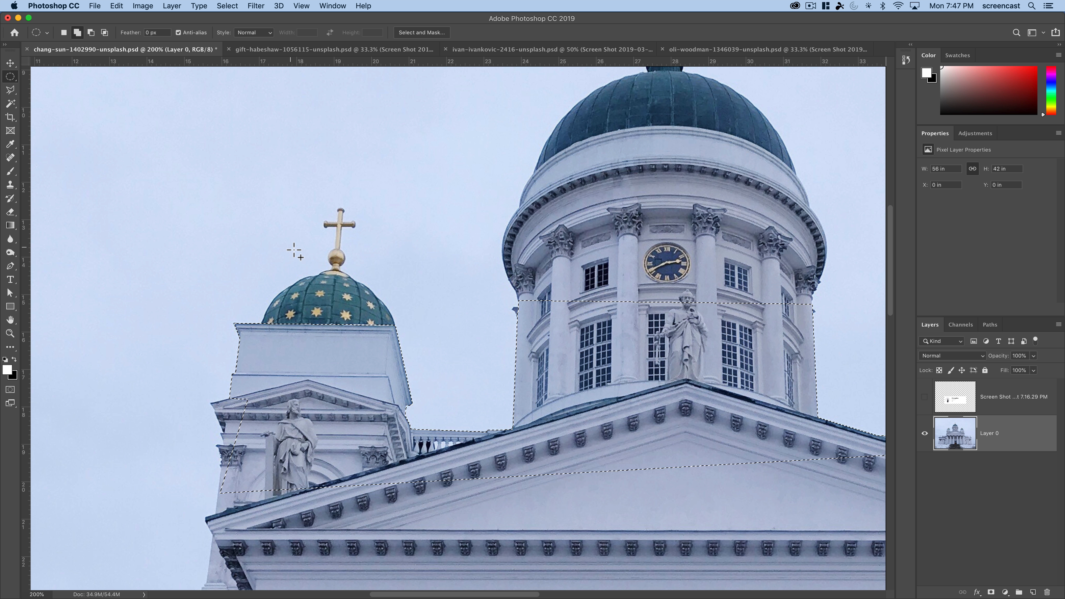
- Add an ellipse about 3.69 in wide and 3.64 in high, fitted to the left tower's green dome, to the selection
left_click_drag(255, 203, 399, 413)
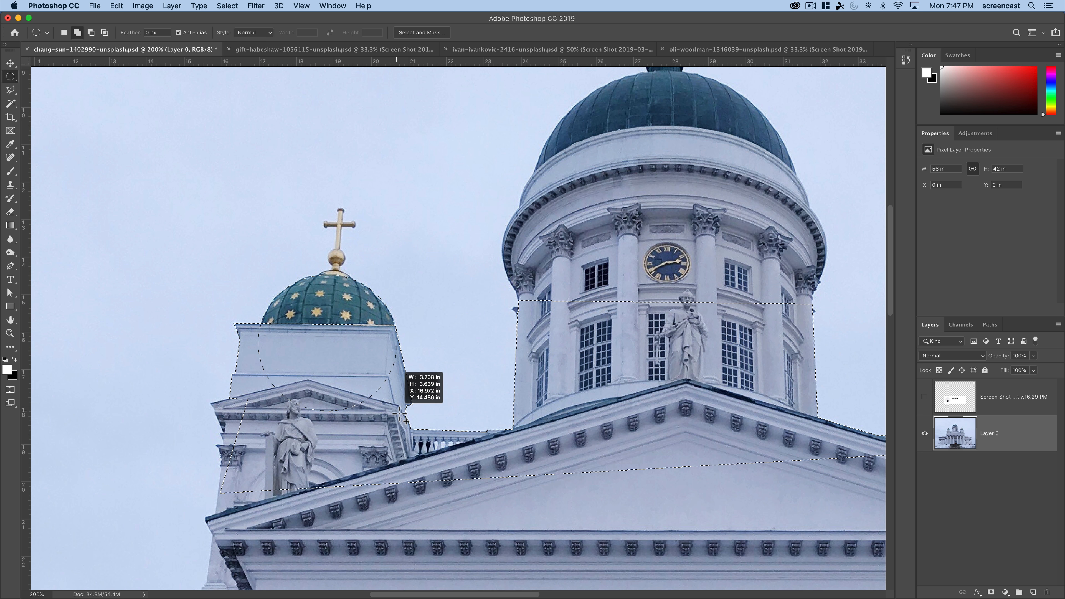
left_click_drag(399, 413, 400, 413)
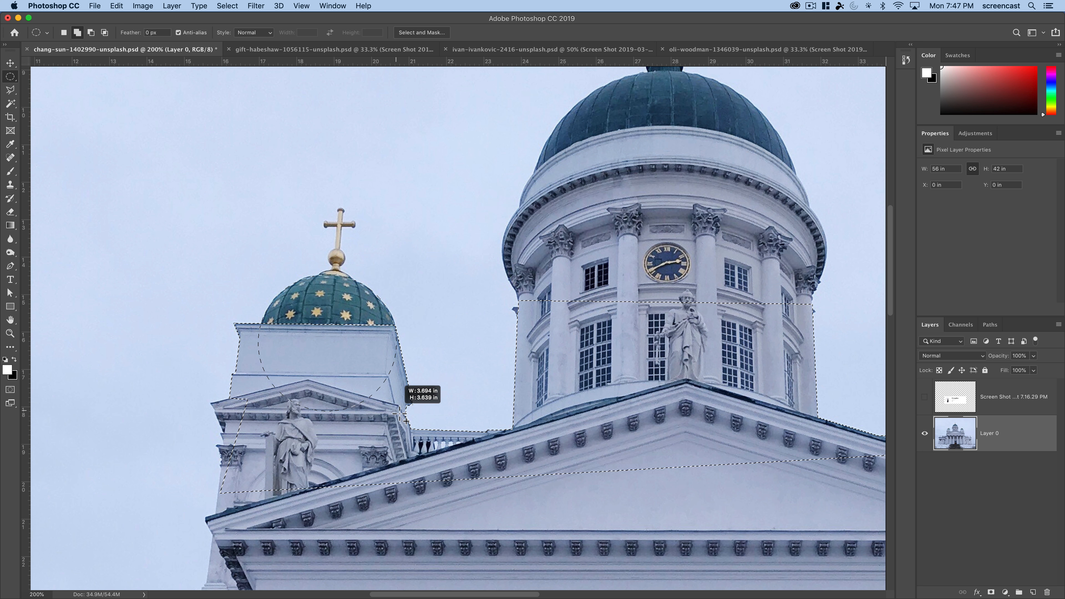
left_click_drag(400, 413, 399, 413)
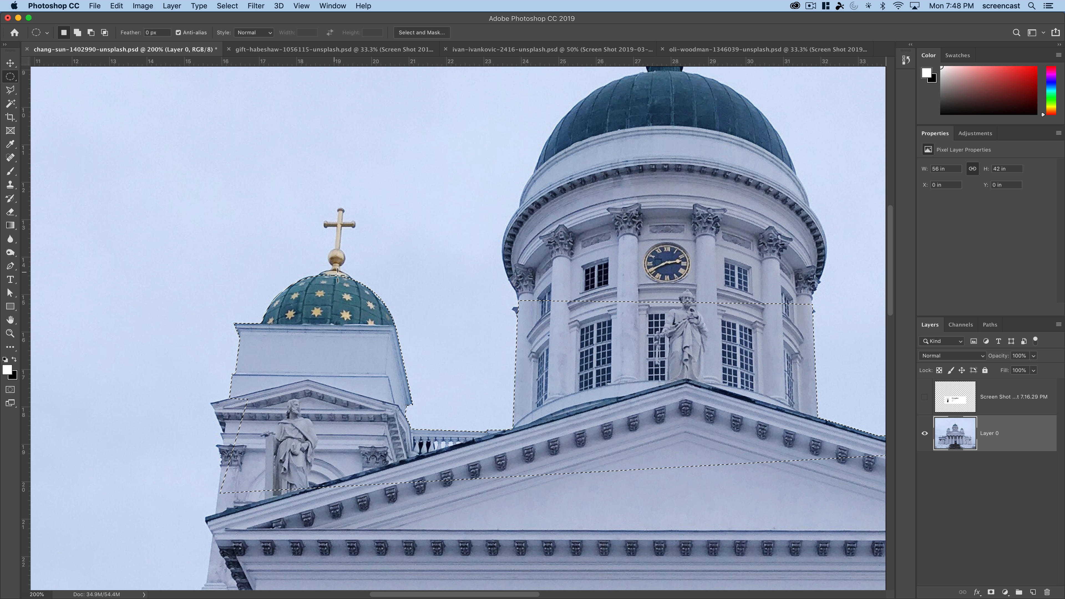
- Add the gold base, neck and ball beneath the left dome's cross to the selection with elliptical marquees
key("z")
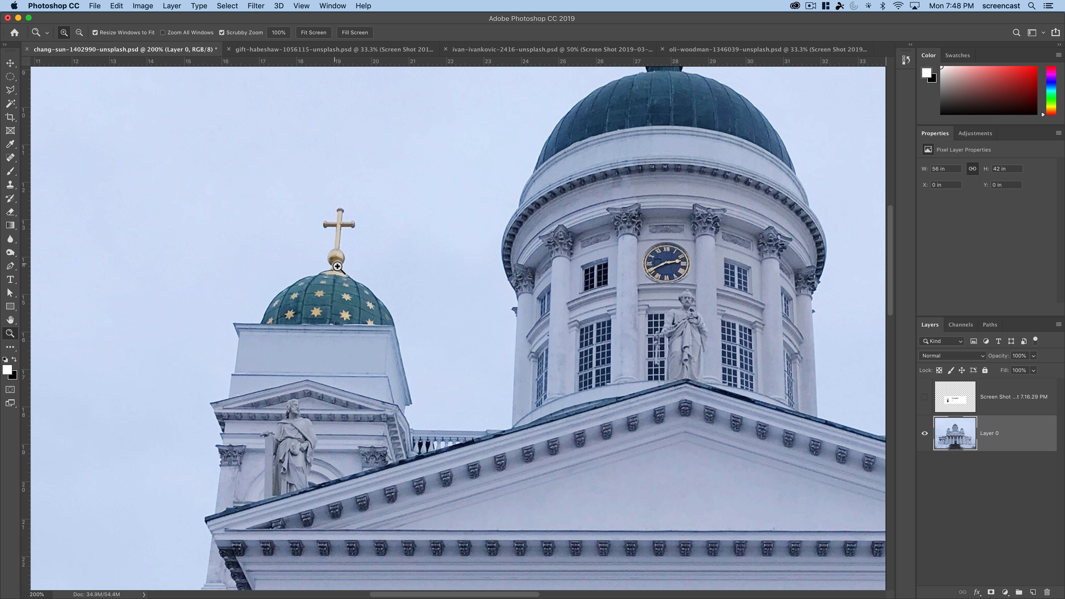
left_click(338, 273)
left_click(338, 272)
left_click(338, 272)
left_click(347, 249)
left_click_drag(344, 310, 335, 407)
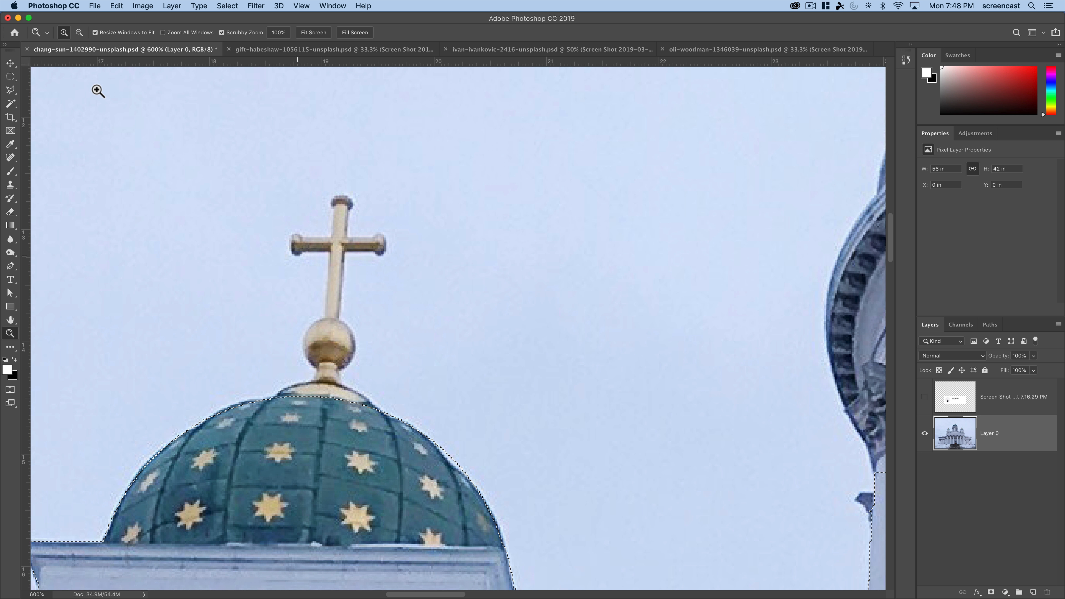
left_click(10, 77)
key("shift")
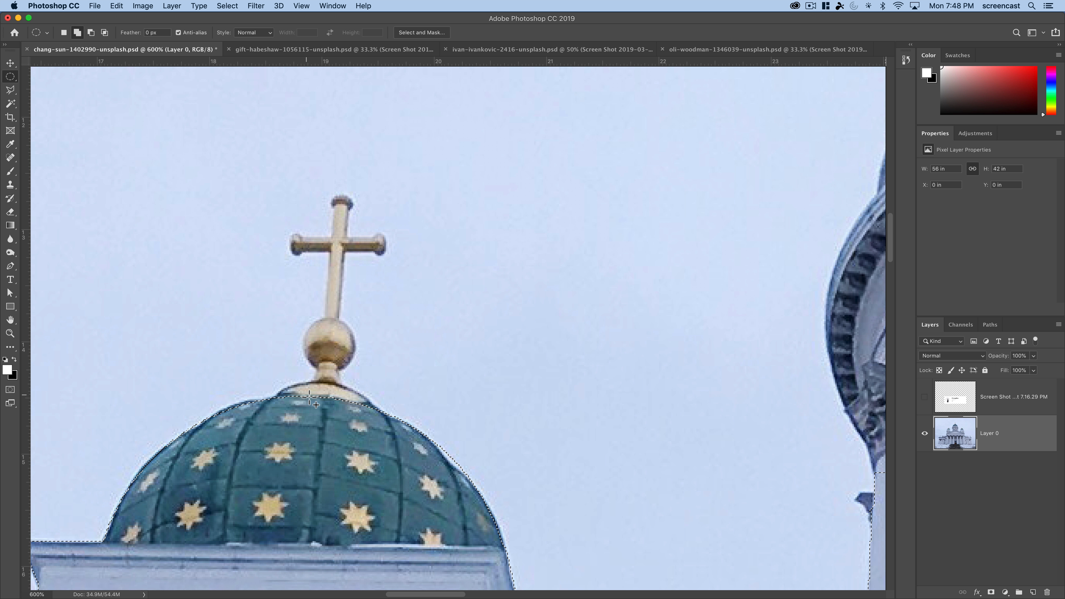
left_click_drag(240, 301, 375, 458)
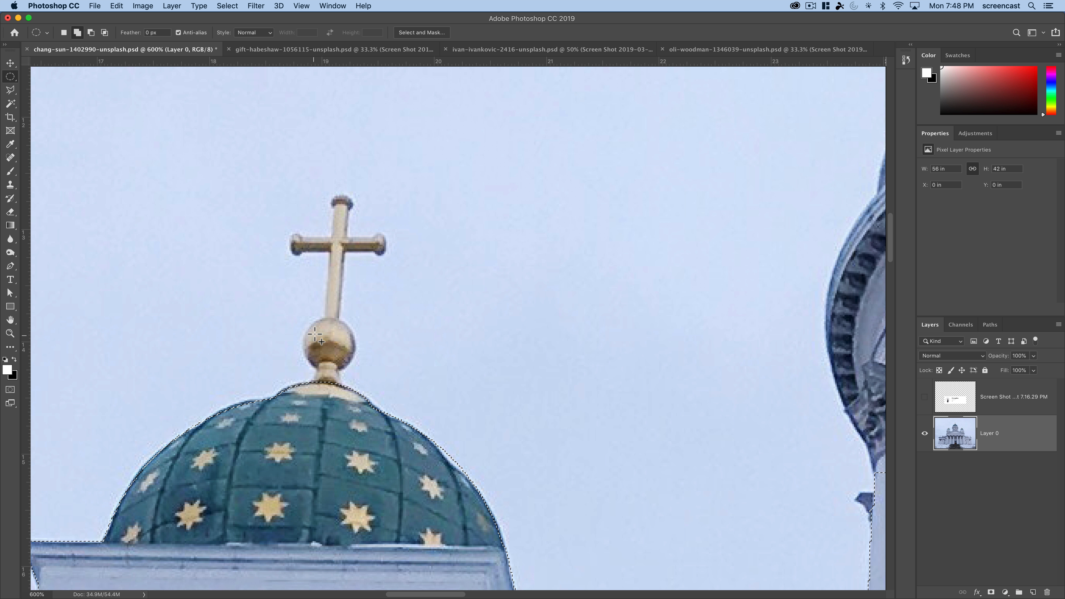
left_click_drag(304, 319, 357, 373)
left_click_drag(321, 364, 346, 447)
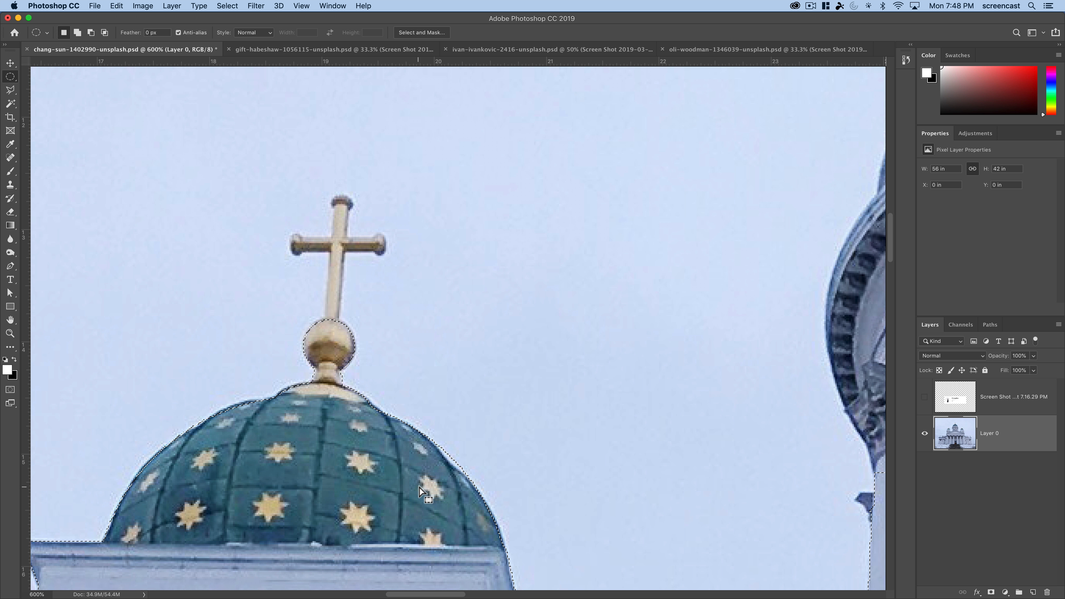
left_click(442, 491, "alt")
left_click(442, 491, "alt")
left_click_drag(533, 495, 147, 449)
left_click(597, 332, "alt")
left_click(597, 332, "alt")
left_click_drag(610, 332, 440, 339)
left_click(447, 329, "alt")
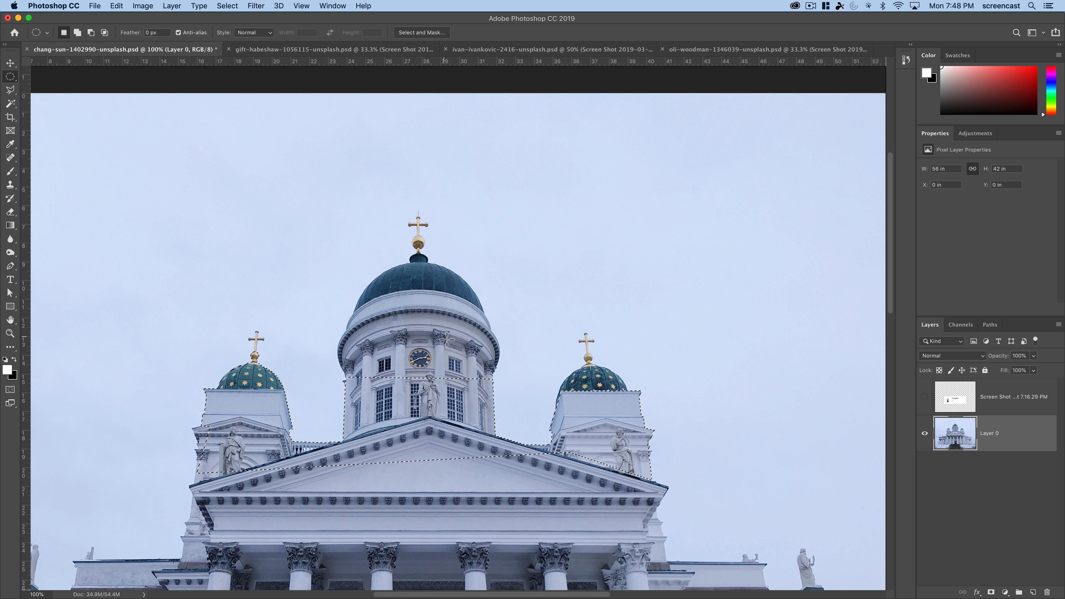
- Add the central green dome and the upper drum beneath it to the selection with elliptical marquees
key("shift")
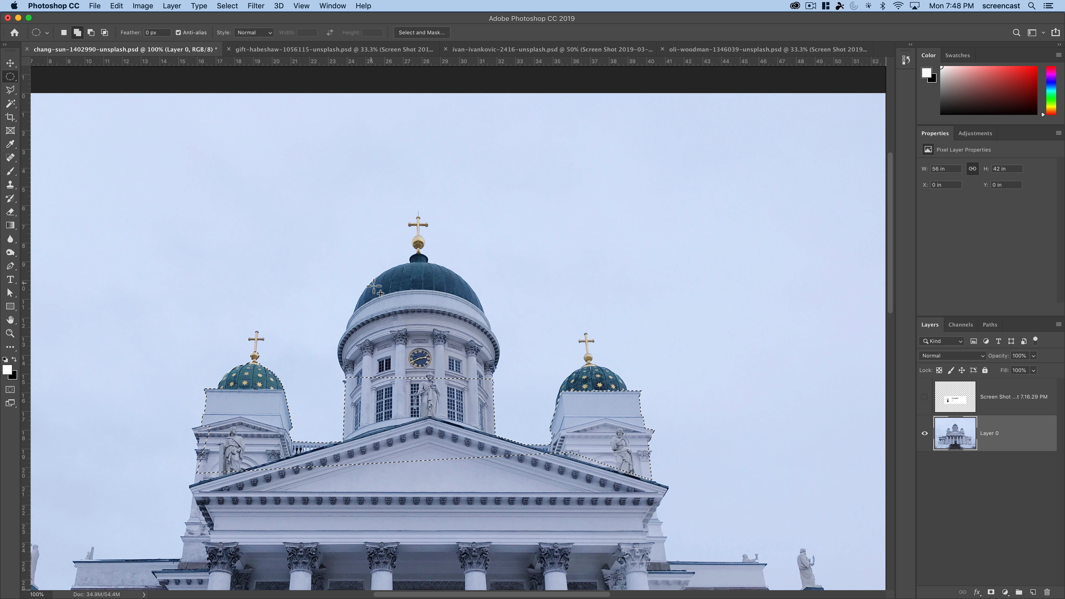
left_click_drag(346, 264, 498, 466)
left_click_drag(364, 386, 503, 313)
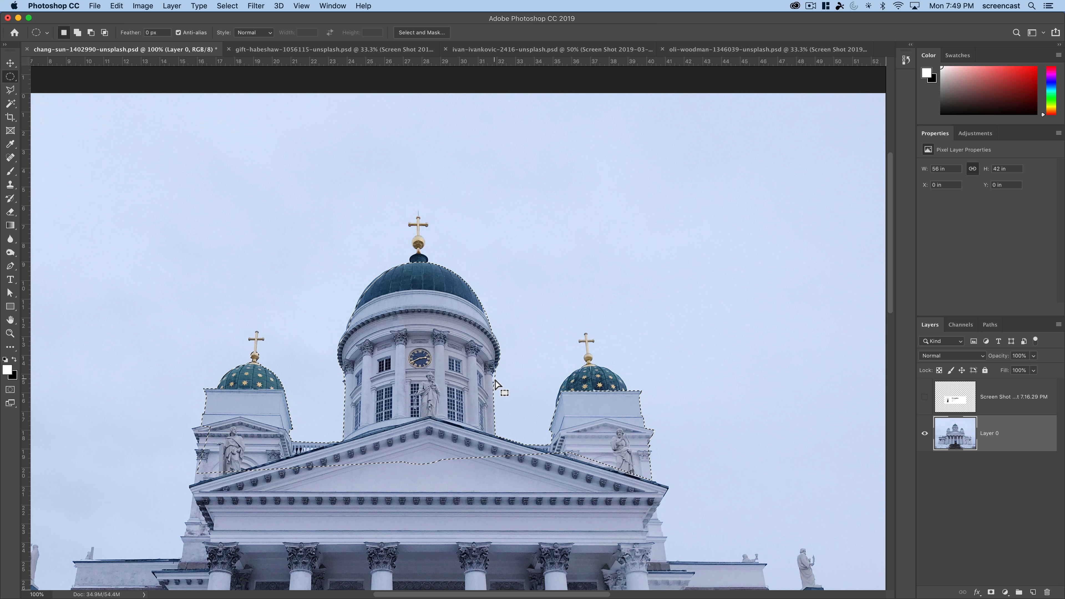
- Add a layer mask to Layer 0 from the cathedral selection
scroll(600, 425, "right", 5)
left_click_drag(346, 383, 426, 475)
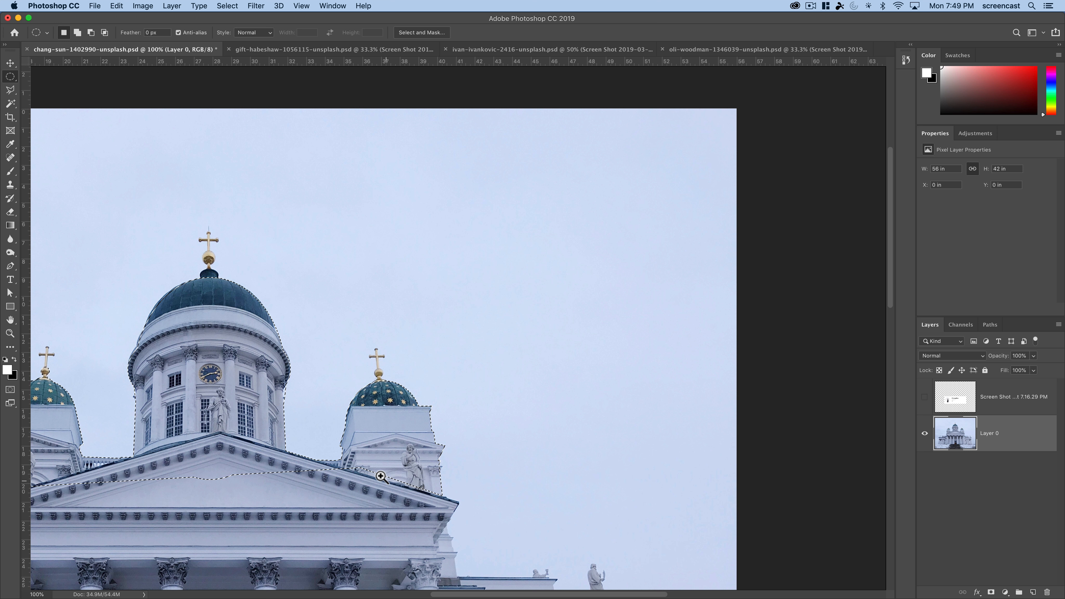
left_click(314, 444, "alt")
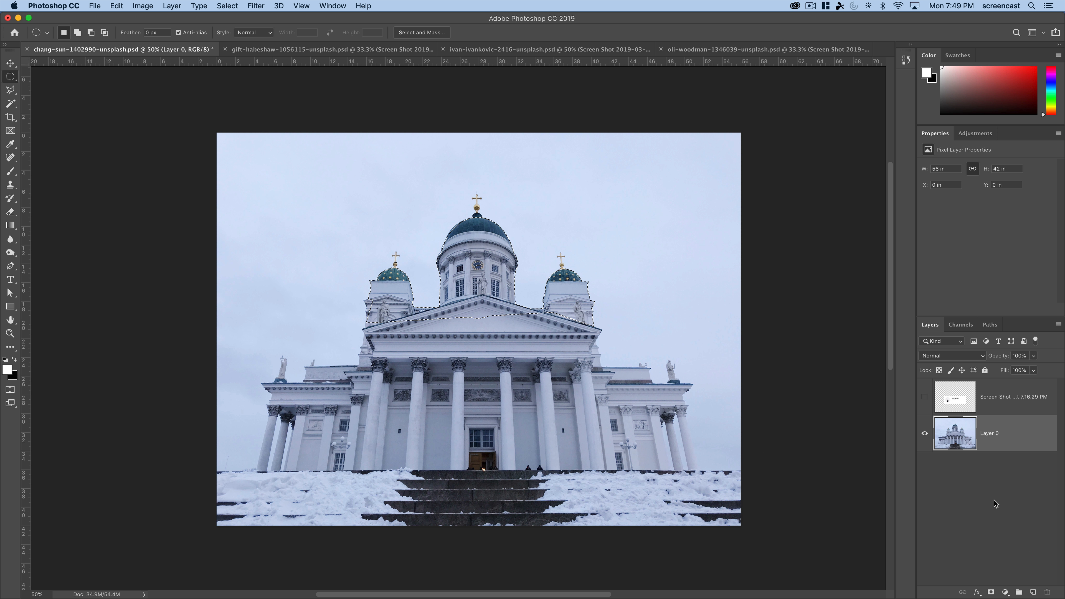
left_click(994, 592)
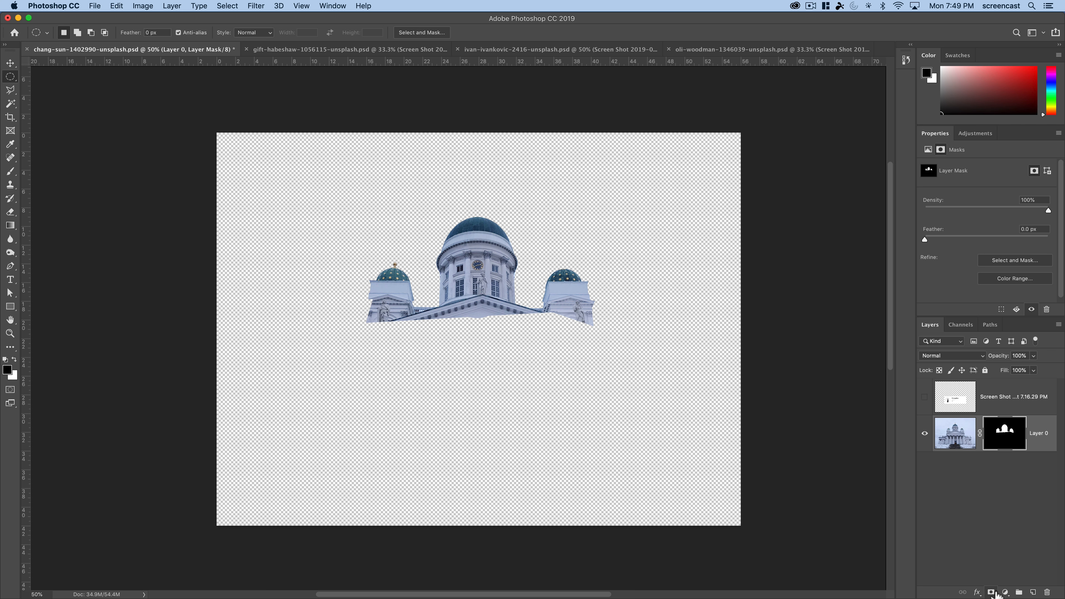
- Examine the masked edges of the left tower and the central drum up close
left_click(432, 305)
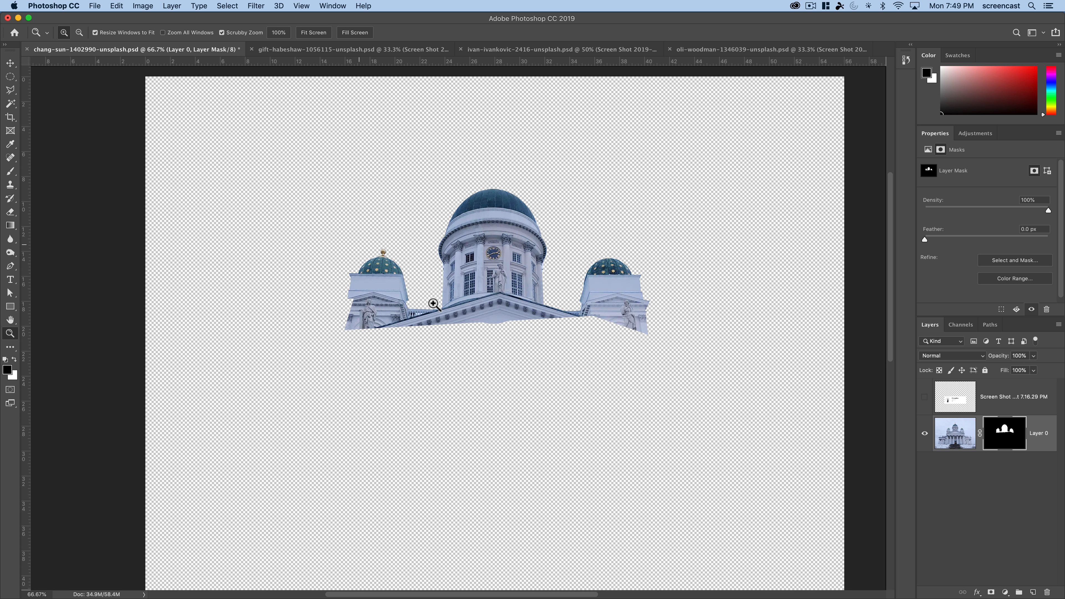
left_click(432, 305)
left_click(433, 305)
left_click(433, 305)
left_click(433, 305)
left_click_drag(366, 304, 482, 409)
left_click_drag(339, 432, 357, 375)
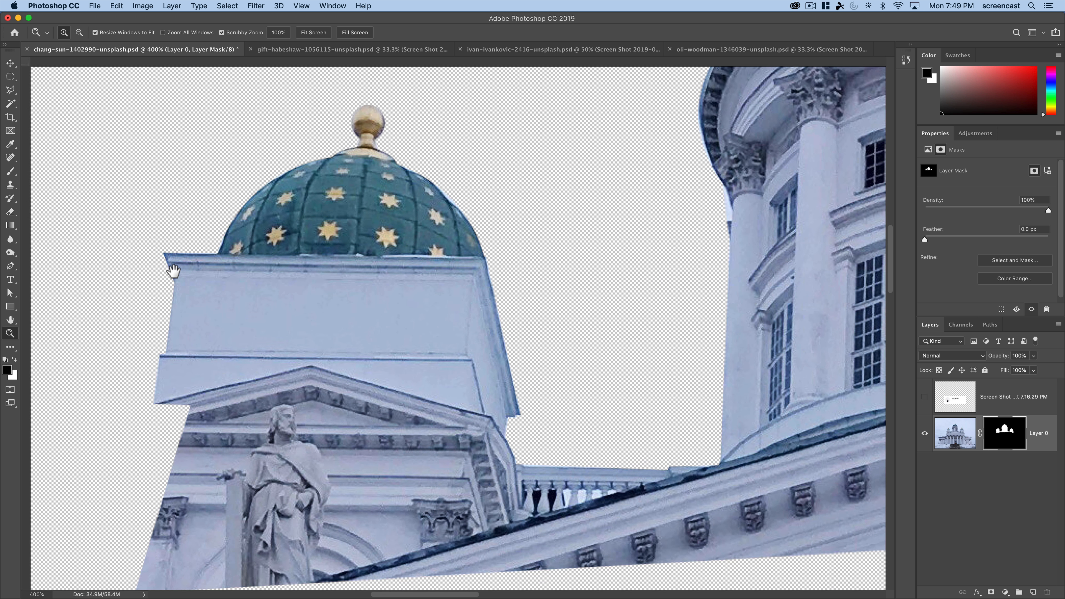
left_click_drag(832, 259, 638, 383)
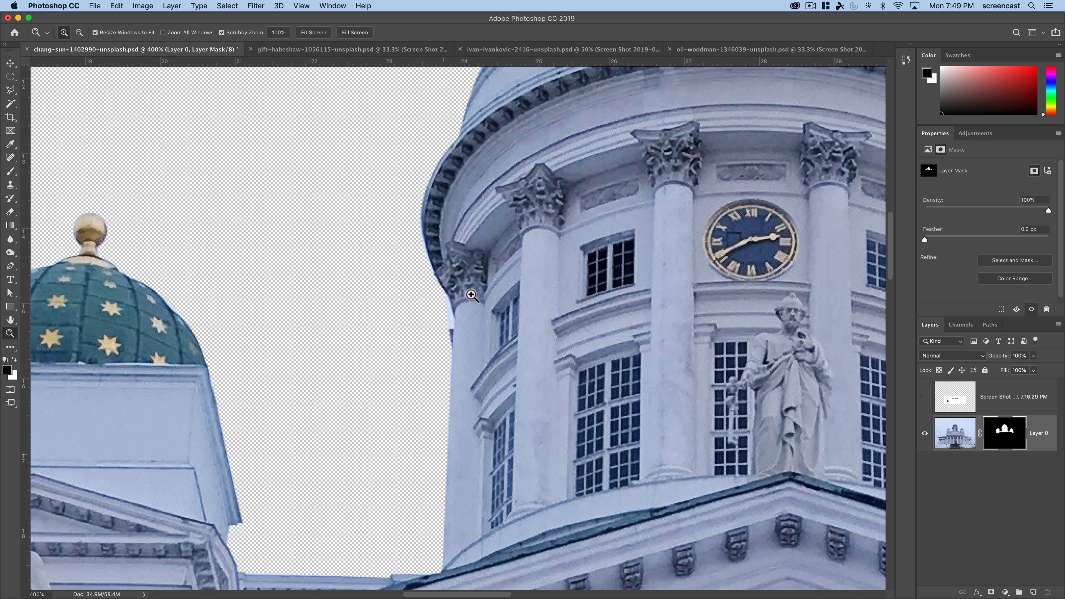
left_click_drag(601, 347, 385, 358)
left_click_drag(474, 345, 206, 238)
left_click_drag(575, 552, 571, 414)
left_click_drag(625, 220, 599, 321)
scroll(540, 186, "left", 10)
scroll(540, 186, "up", 4)
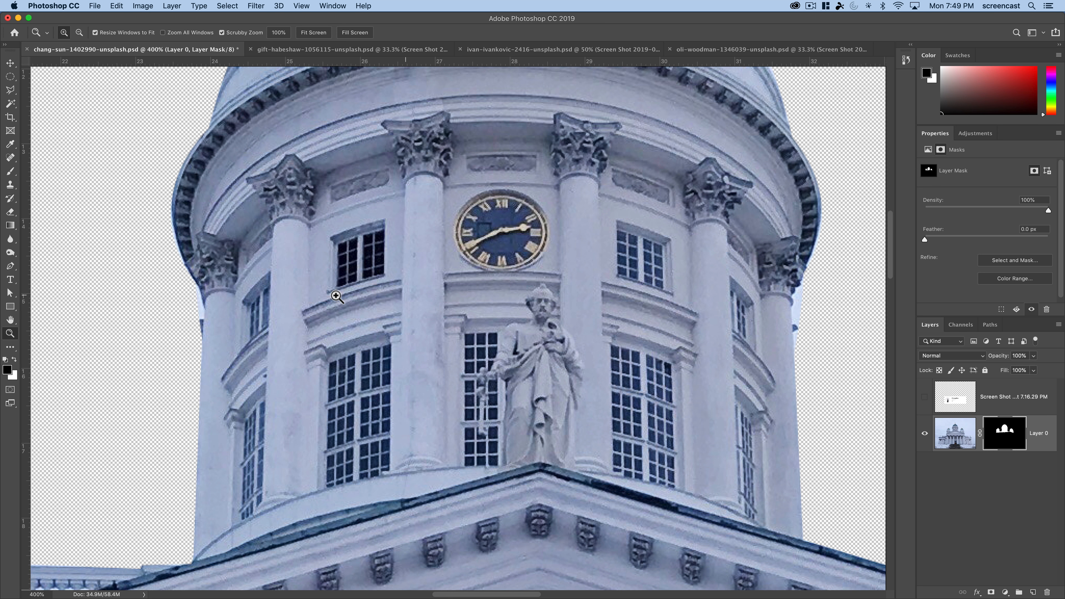
left_click(385, 338, "alt")
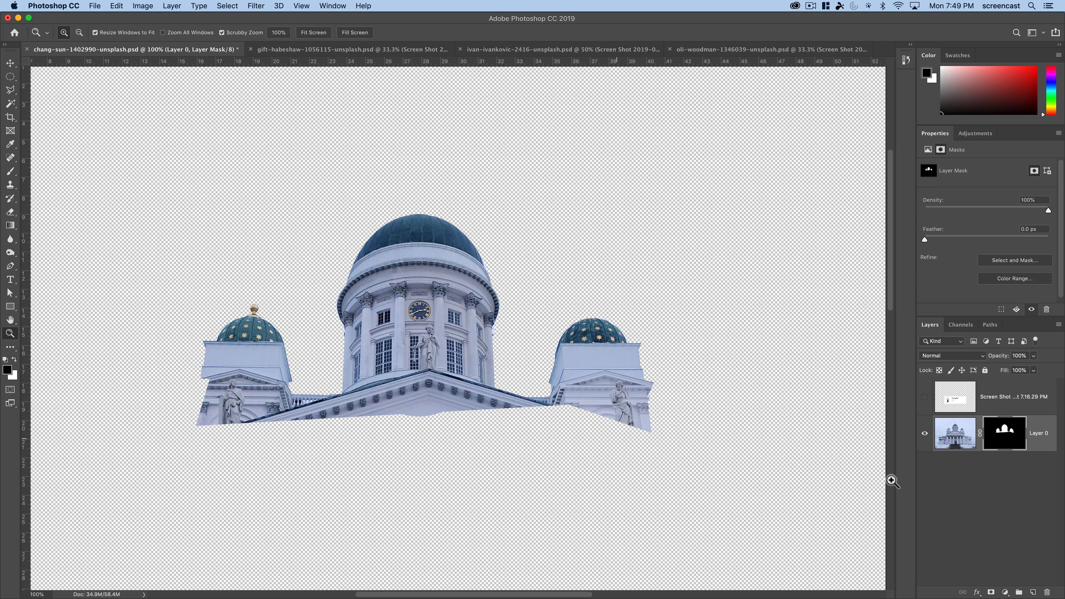
- Create a new layer beneath the masked cathedral layer and fill it with red ff0000
left_click(1032, 592, "super")
key("x")
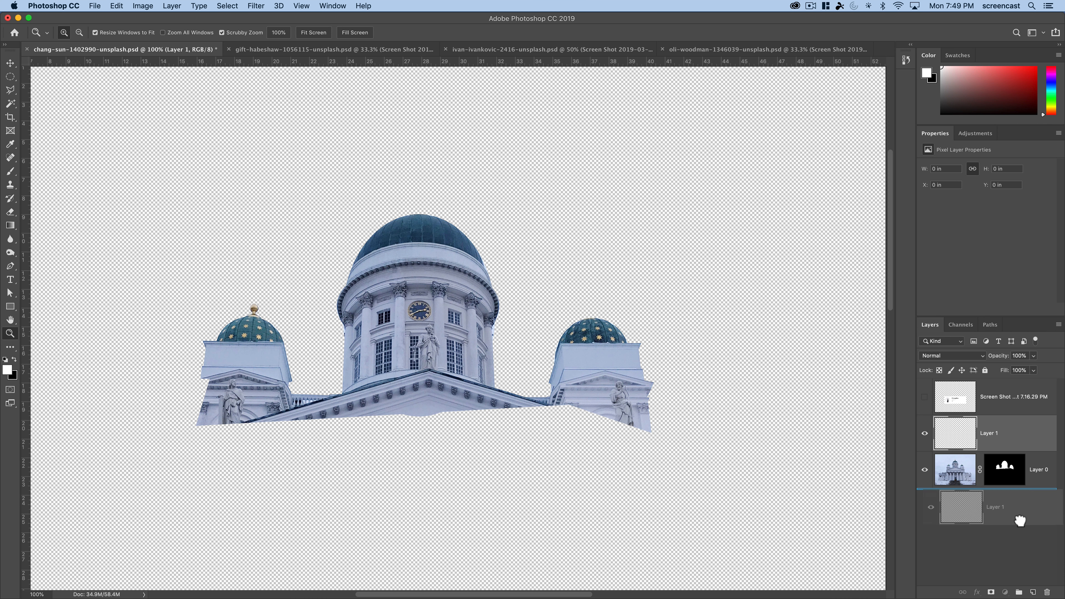
left_click(7, 372)
type("ff0000")
left_click(619, 213)
key("alt+BackSpace")
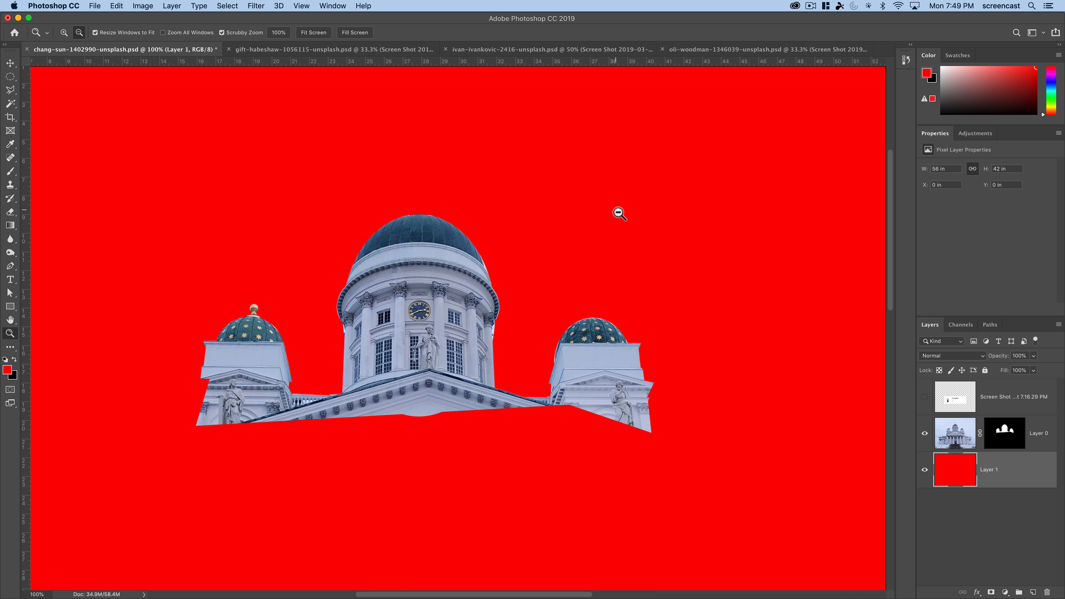
- Activate the Polygonal Lasso tool
left_click_drag(576, 388, 614, 284)
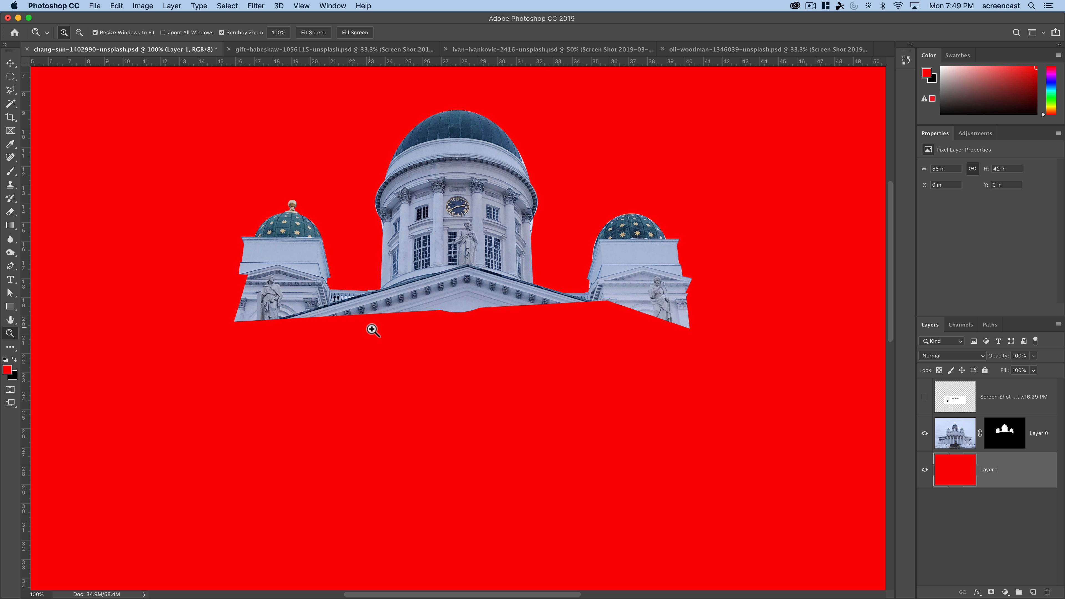
left_click(9, 89)
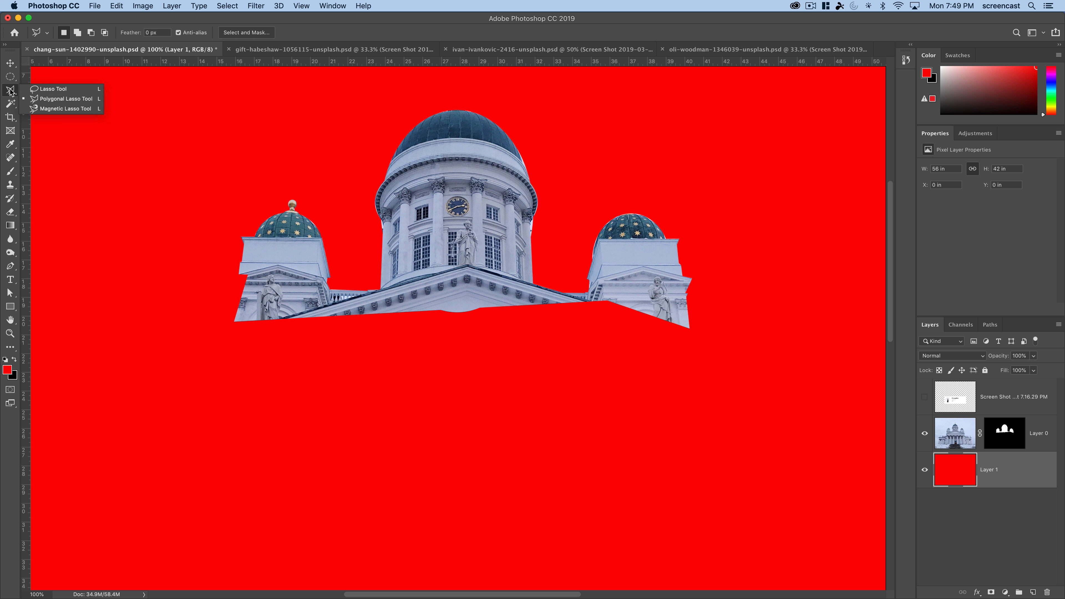
left_click(37, 100)
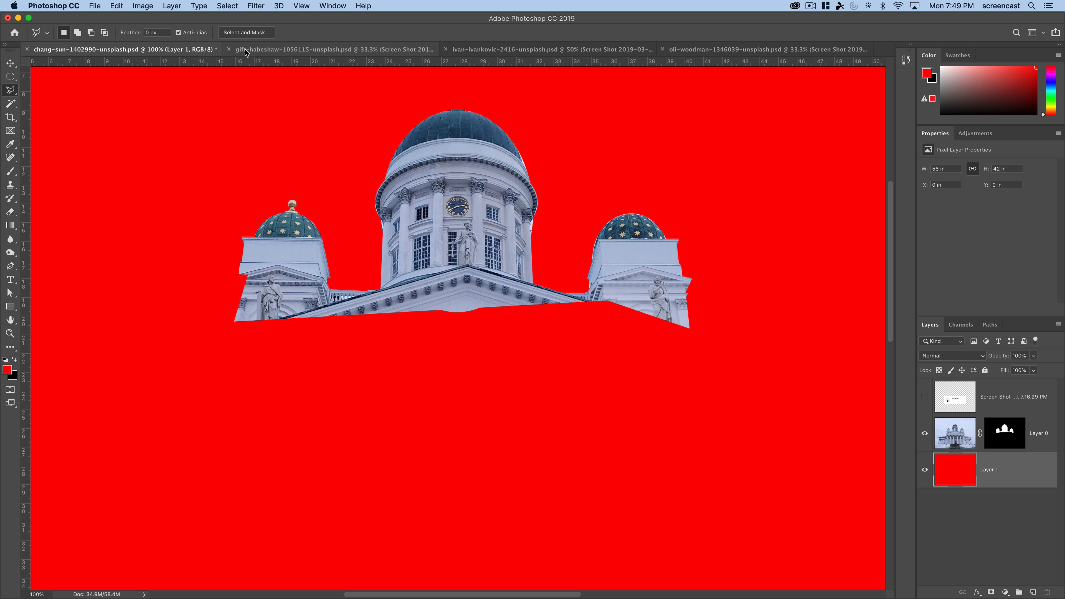
- Switch to the portrait document with the red corrugated wall and hide its screenshot layer
left_click(255, 50)
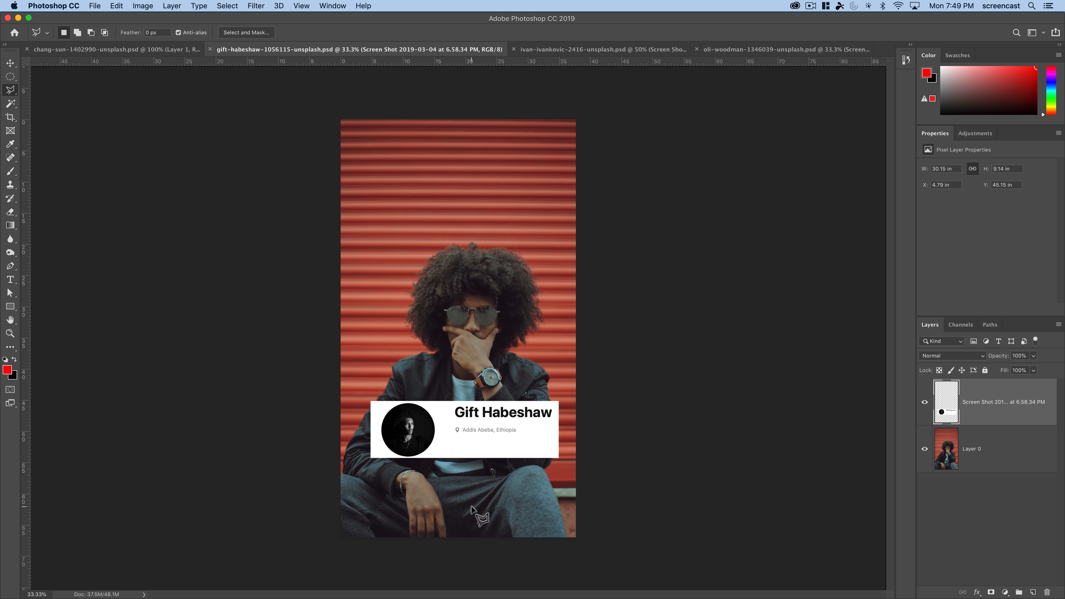
key("z")
left_click(484, 445)
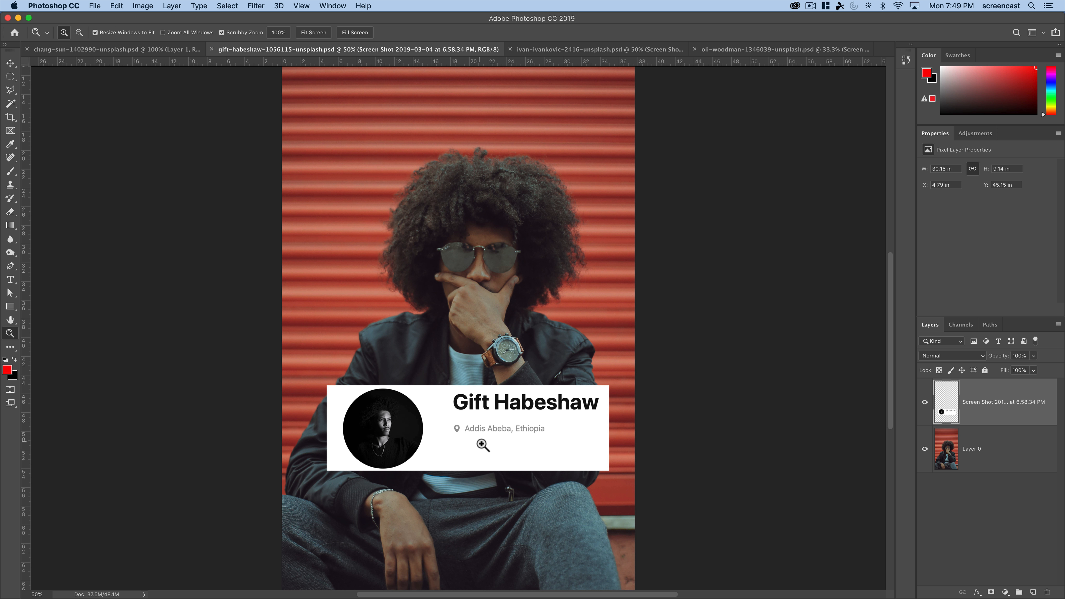
left_click(484, 445)
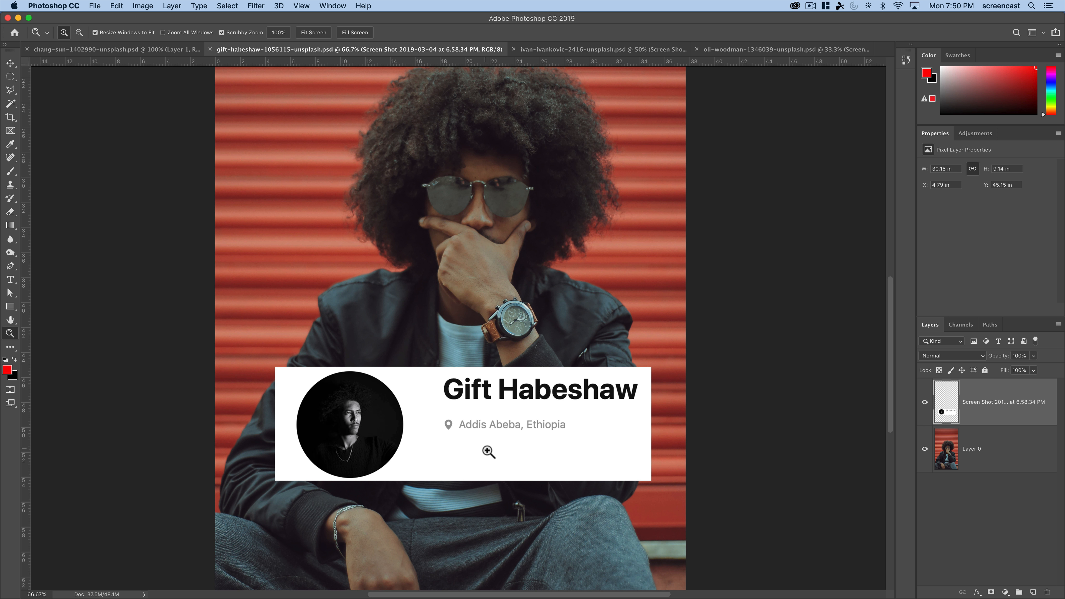
left_click(488, 452, "alt")
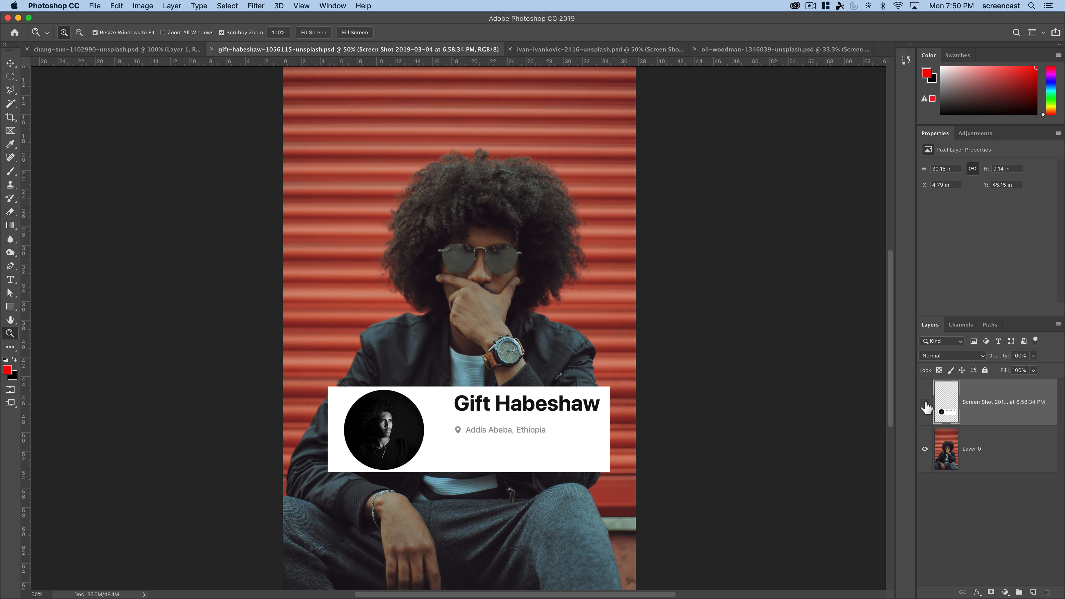
left_click(924, 402)
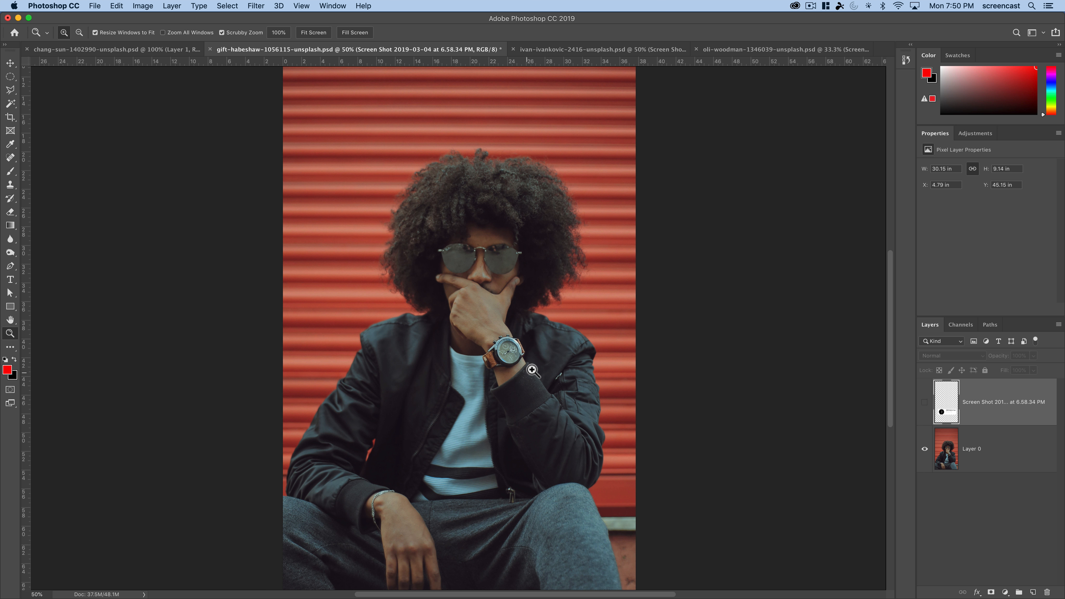
- Examine the edges of the man's curly hair against the red wall up close
scroll(530, 372, "up", 5)
scroll(530, 373, "right", 3)
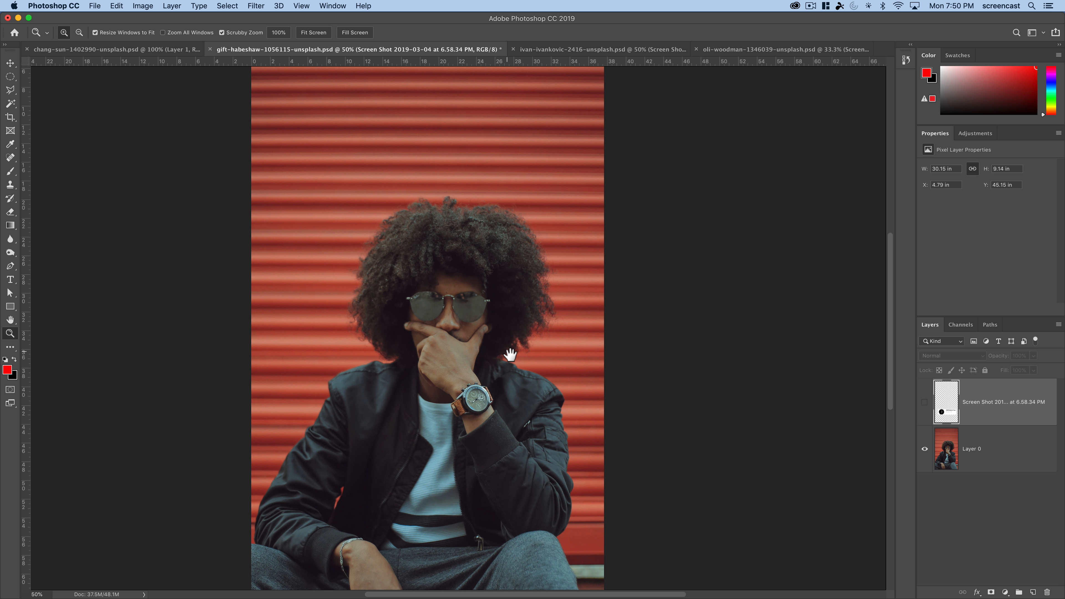
scroll(510, 354, "down", 5)
scroll(510, 354, "left", 1)
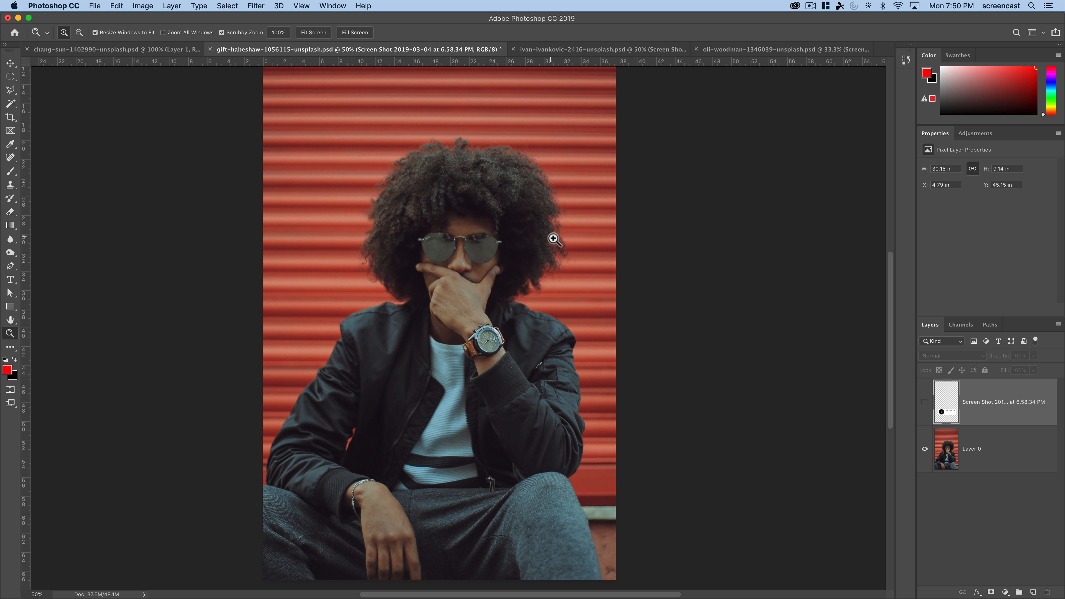
left_click_drag(553, 238, 524, 487)
key("space")
left_click_drag(475, 346, 524, 556)
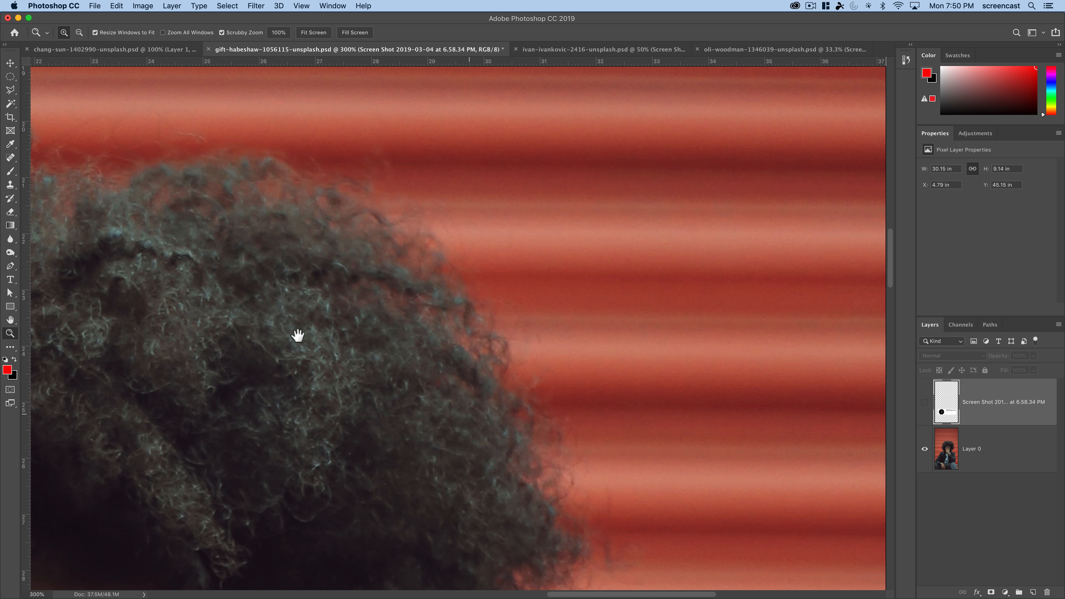
left_click_drag(323, 329, 494, 328)
left_click_drag(354, 378, 466, 363)
left_click_drag(278, 448, 357, 340)
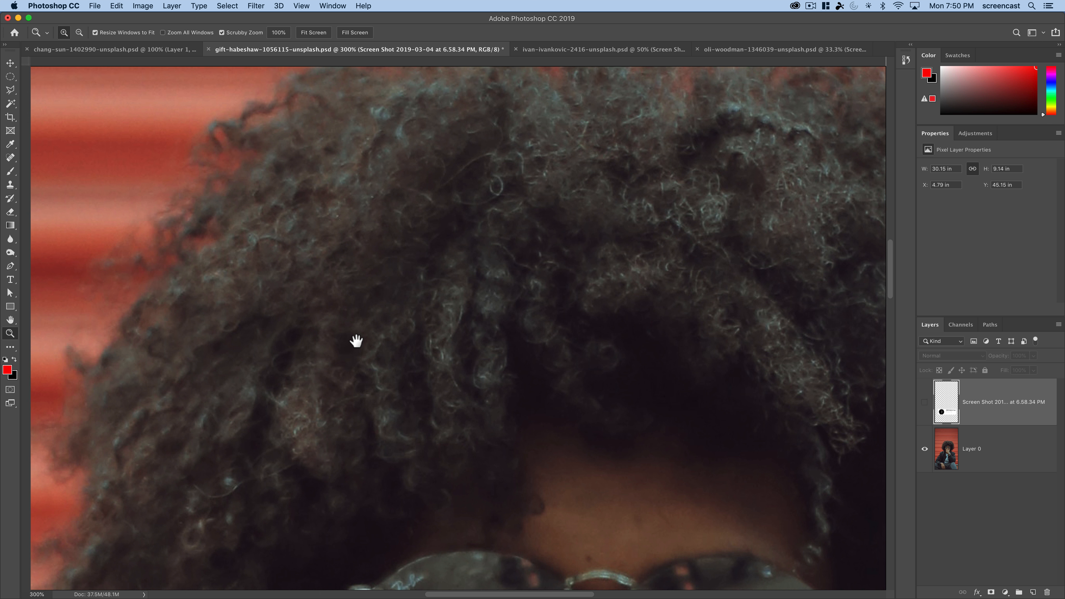
left_click_drag(257, 454, 326, 319)
left_click_drag(248, 468, 277, 334)
key("super+r")
left_click(281, 397, "alt")
left_click(282, 397, "alt")
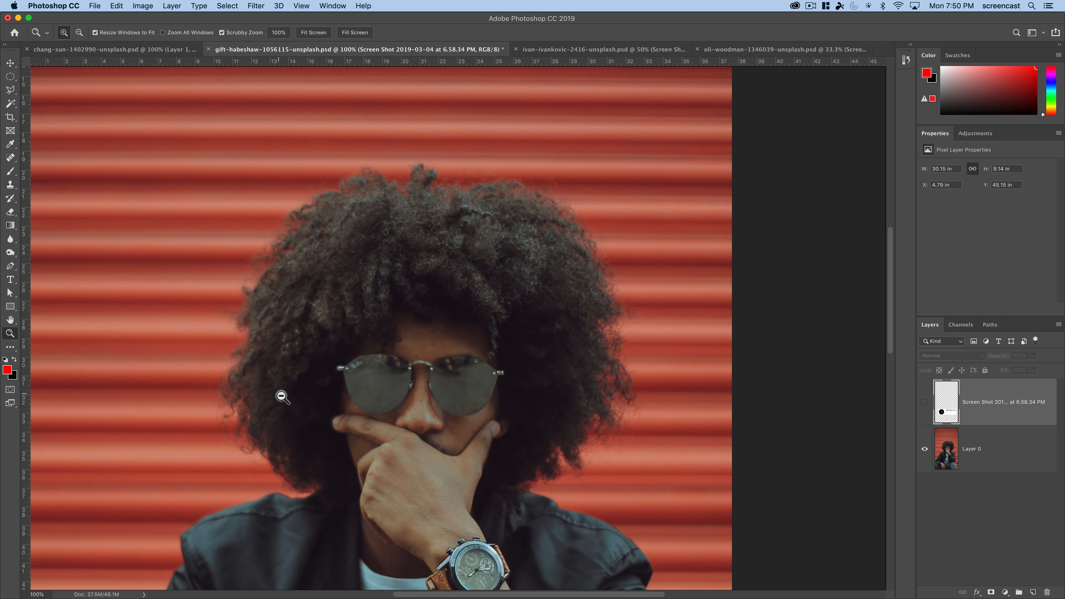
left_click(280, 394, "alt")
left_click_drag(288, 403, 288, 353)
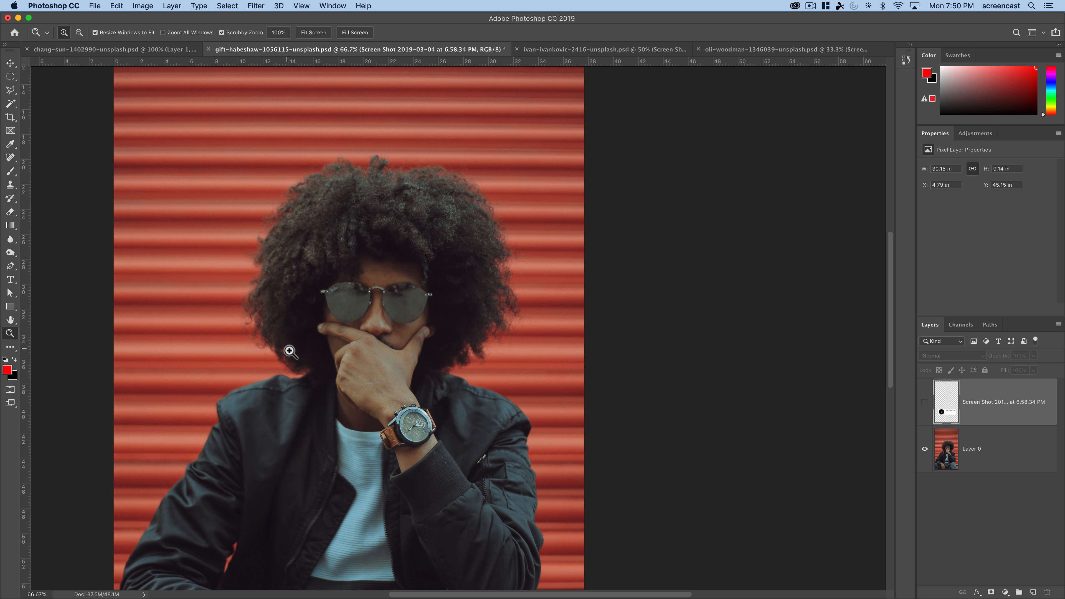
- Compare the Red, Green and Blue channels for contrast between the man's hair and the wall
left_click(959, 324)
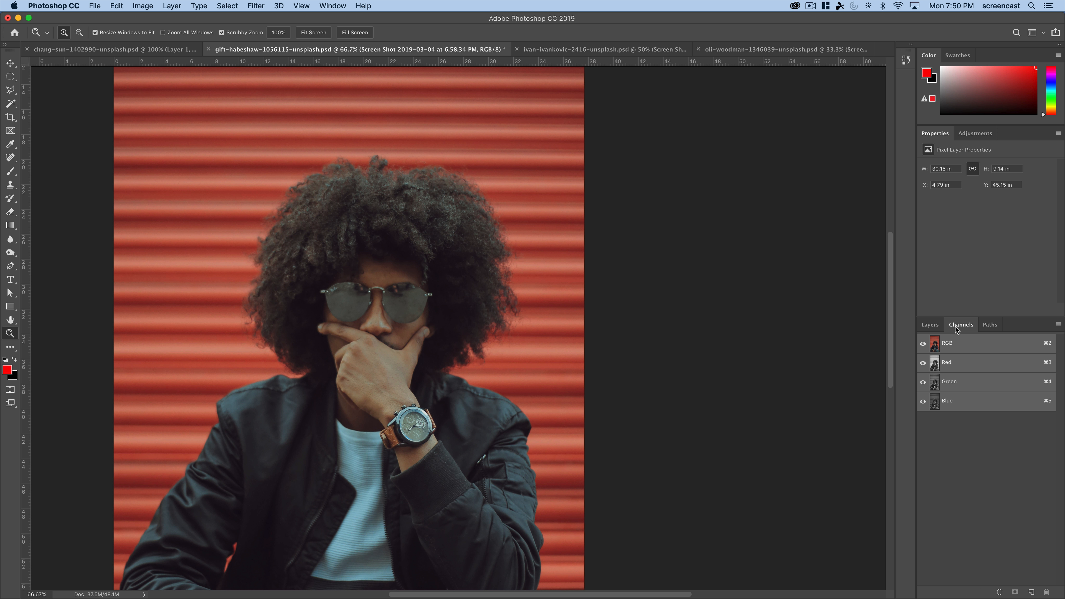
left_click(960, 402)
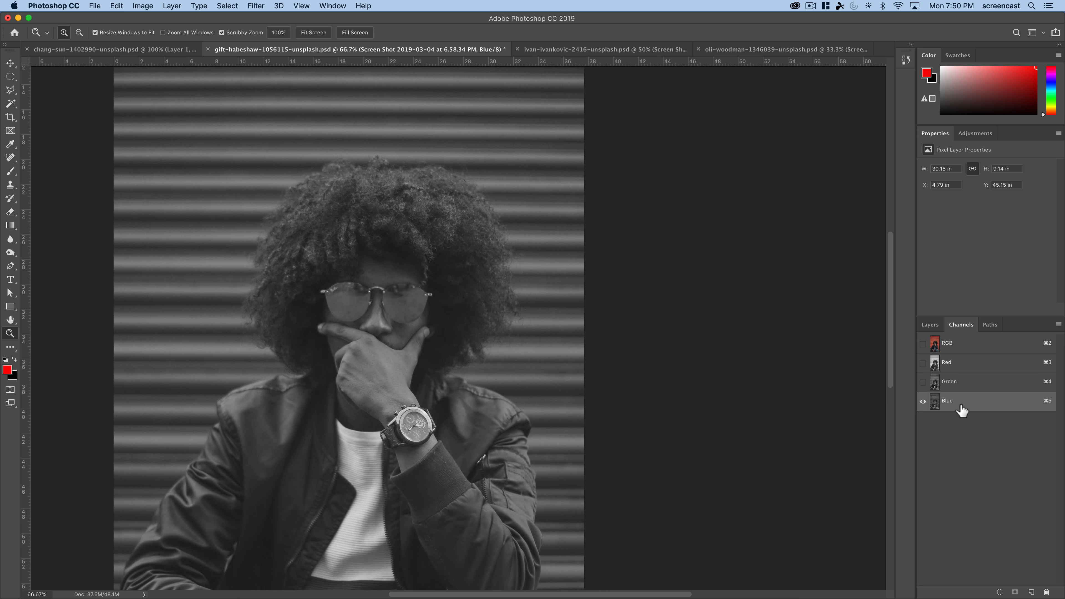
left_click(959, 382)
left_click(960, 363)
left_click(964, 386)
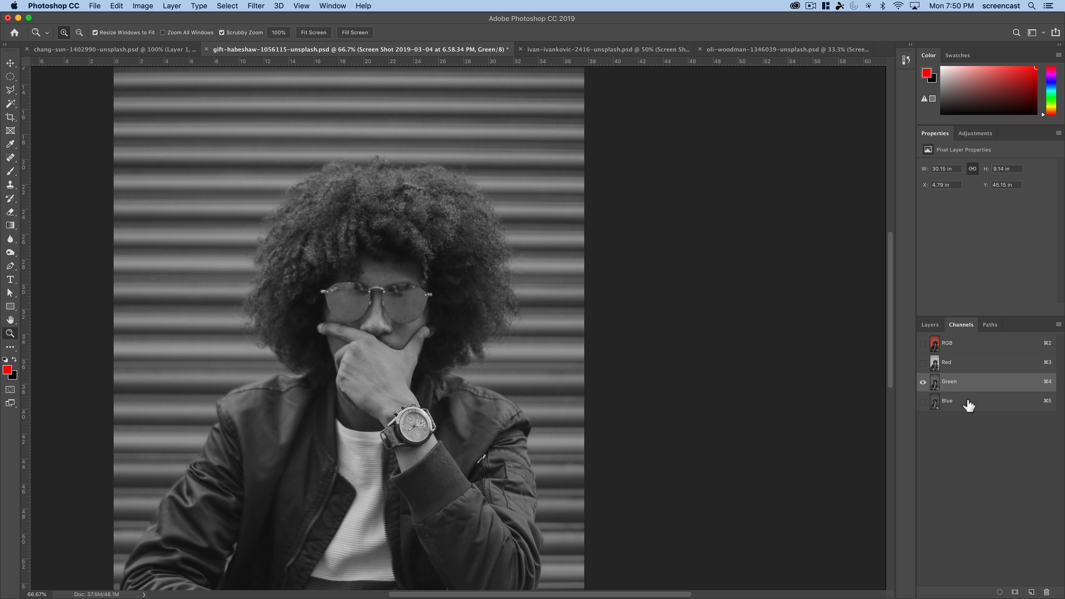
left_click(966, 402)
left_click(967, 384)
left_click(984, 369)
left_click(985, 385)
left_click(982, 361)
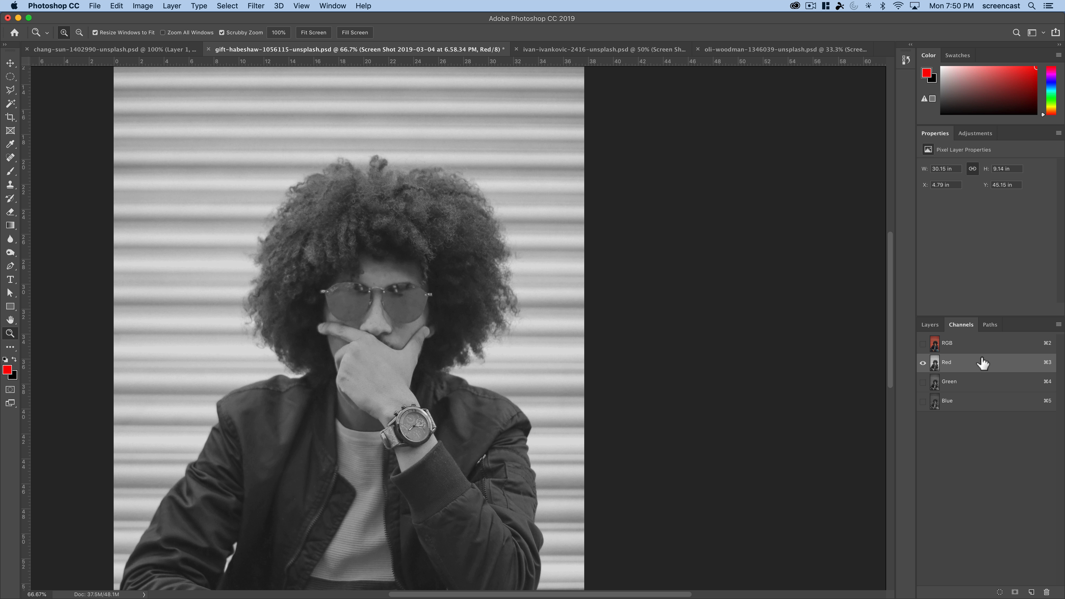
left_click(977, 404)
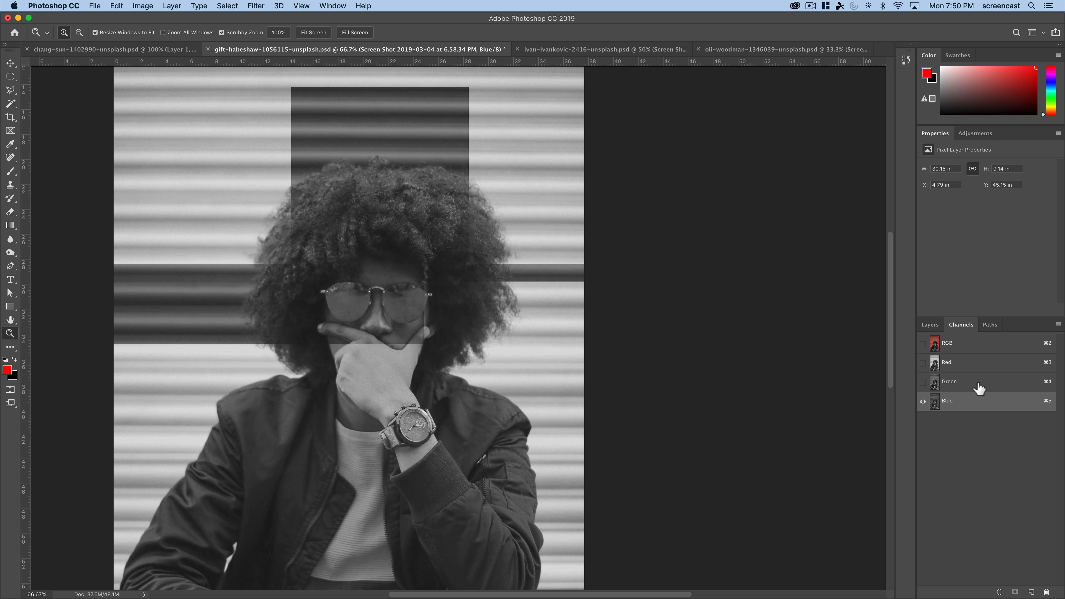
- Duplicate the Red channel as Red copy in the same document and display only the copy
left_click(977, 368)
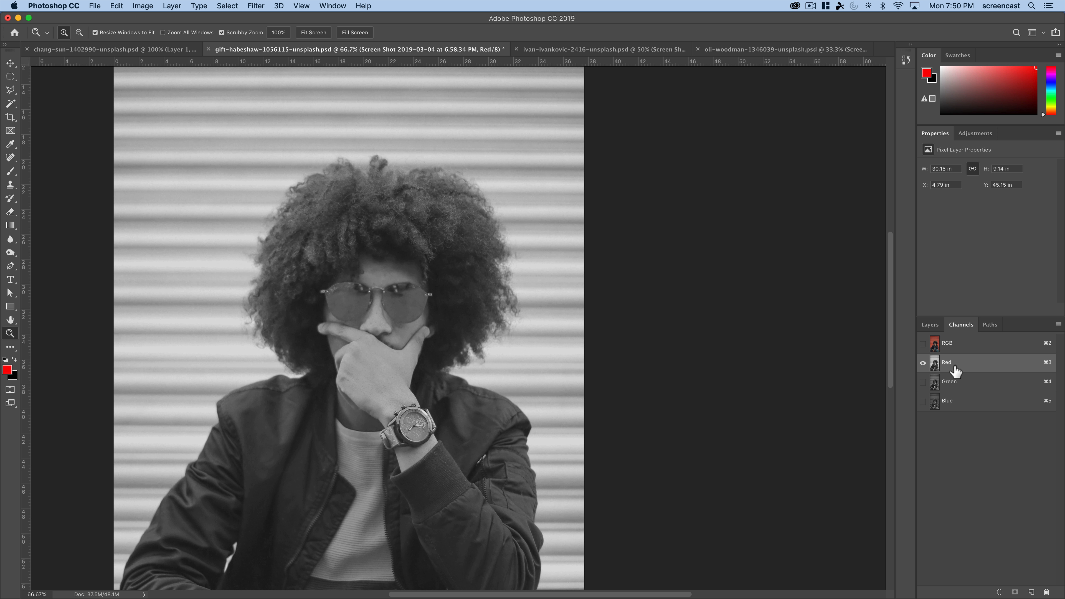
left_click_drag(955, 369, 955, 370)
right_click(979, 368)
left_click(992, 366)
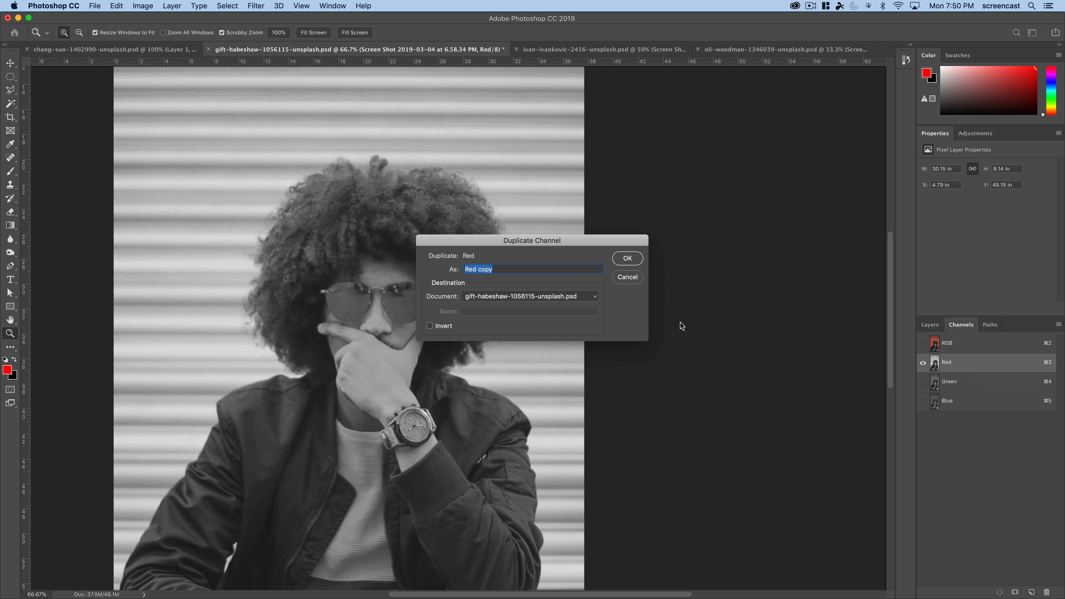
left_click(627, 258)
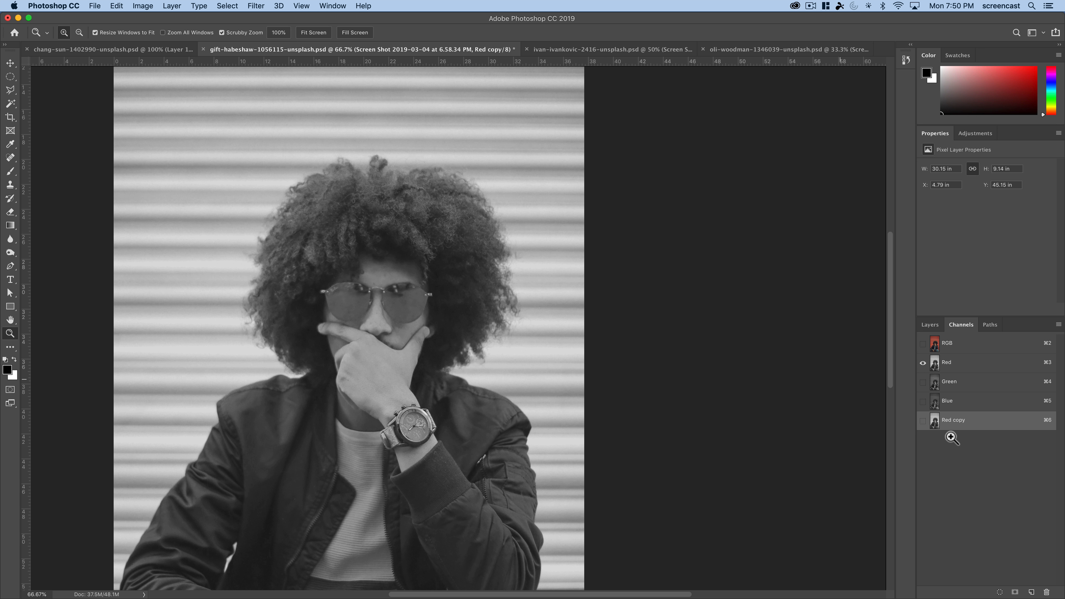
left_click(923, 421)
left_click(922, 363)
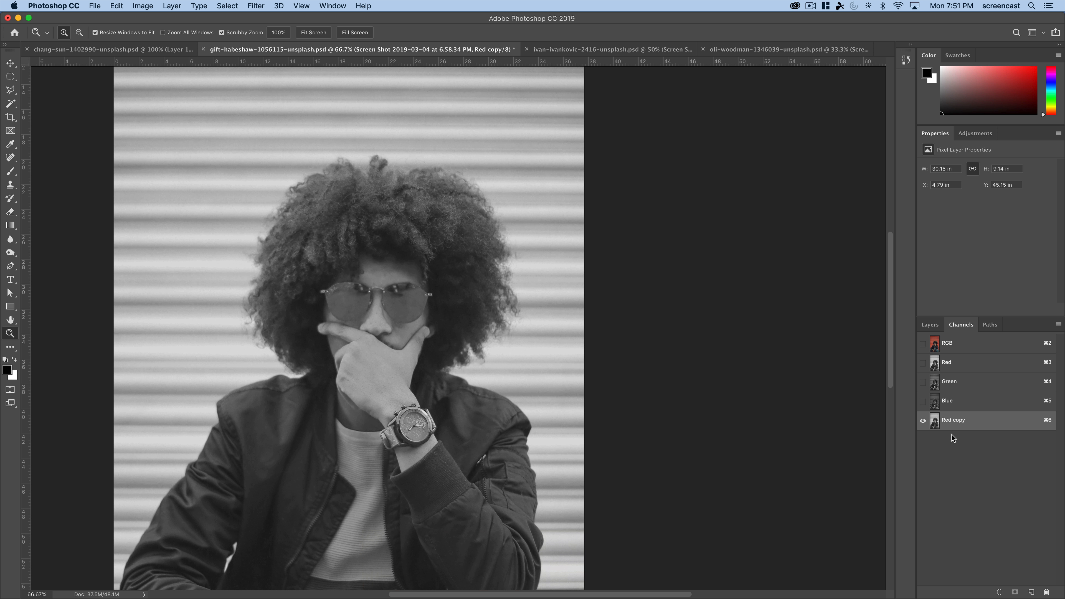
- Make Layer 0 the active layer instead of the screenshot layer and display only the Red copy channel again
left_click(930, 324)
left_click(989, 457)
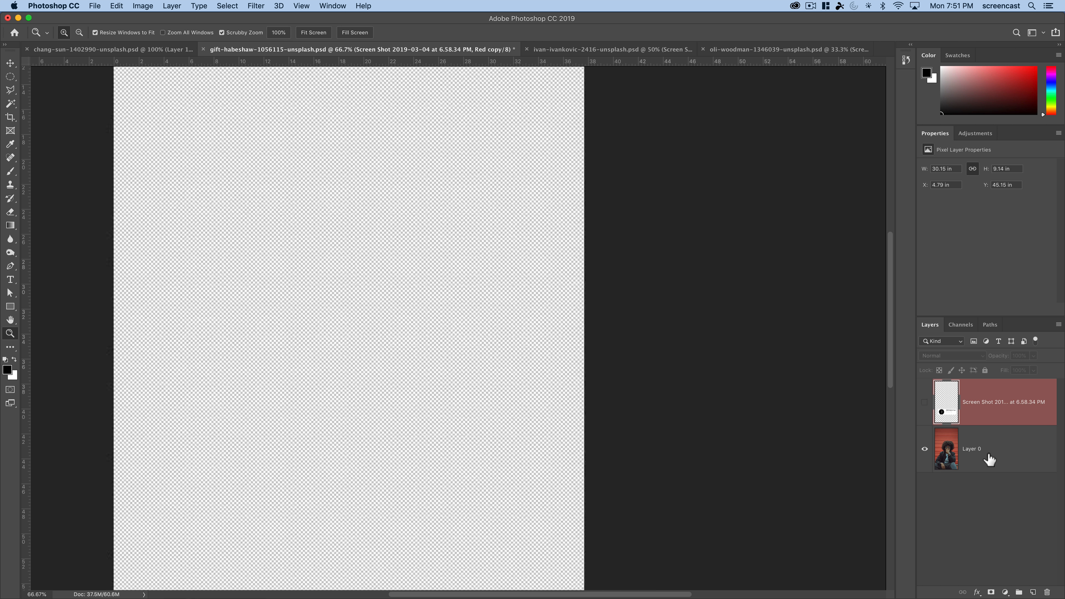
left_click(980, 399)
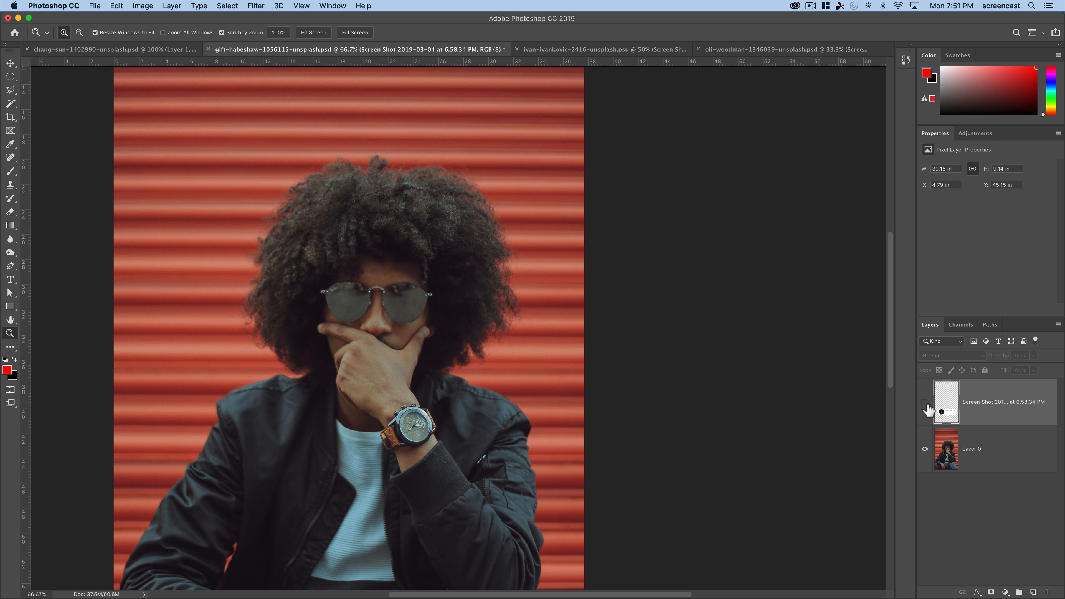
left_click(990, 458)
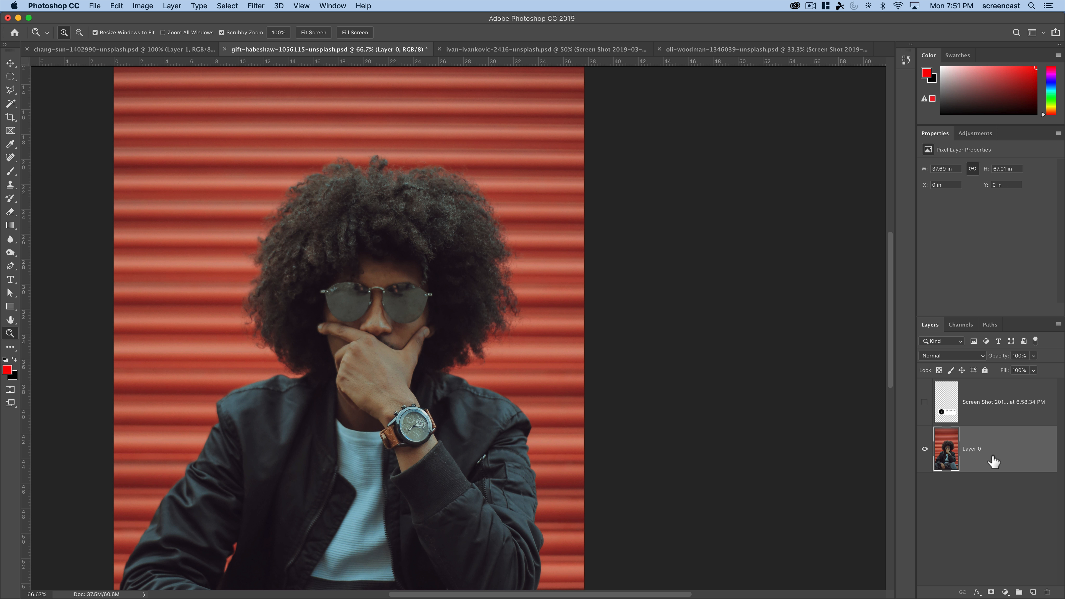
left_click(961, 326)
left_click(968, 423)
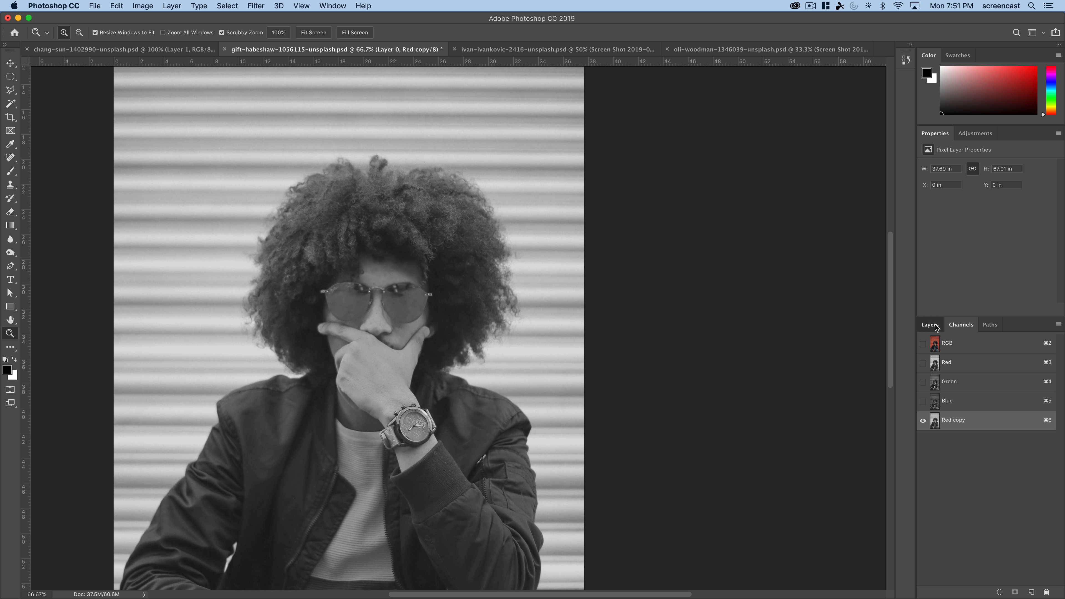
- Apply Levels to the Red copy channel with input levels of 28, 0.5 and 169
left_click(936, 328)
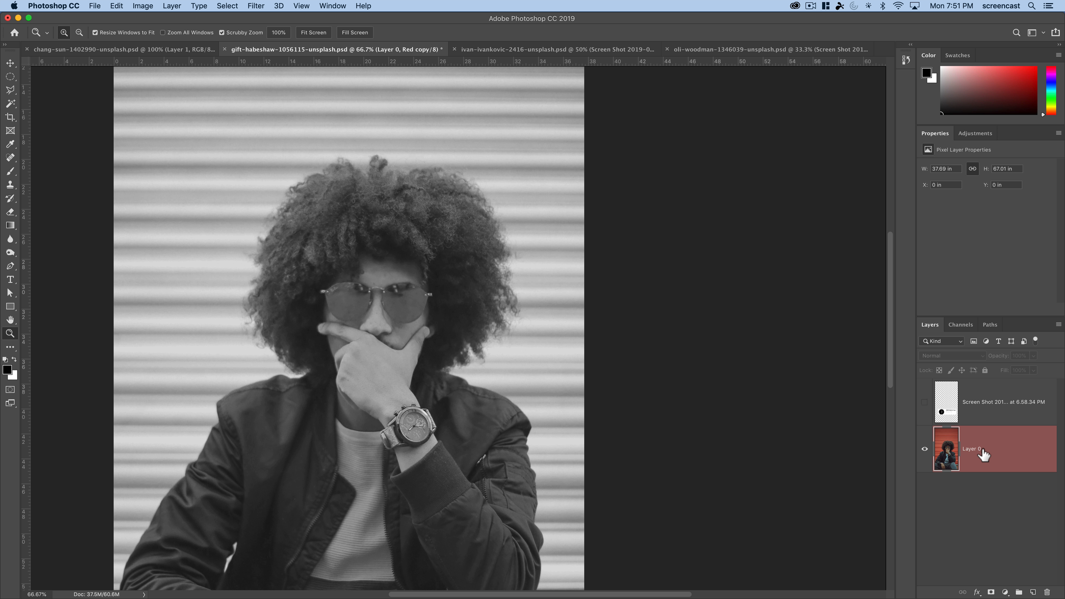
key("super+l")
left_click_drag(530, 143, 696, 153)
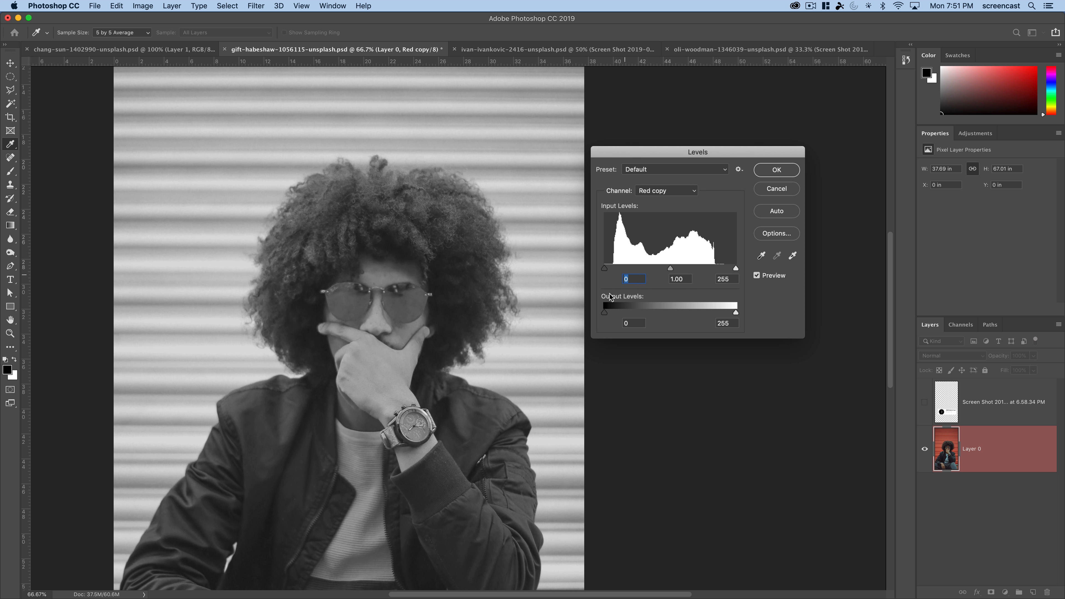
mouse_move(605, 311)
left_mouse_down()
mouse_move(634, 311)
mouse_move(591, 312)
left_mouse_up()
left_click_drag(735, 269, 669, 269)
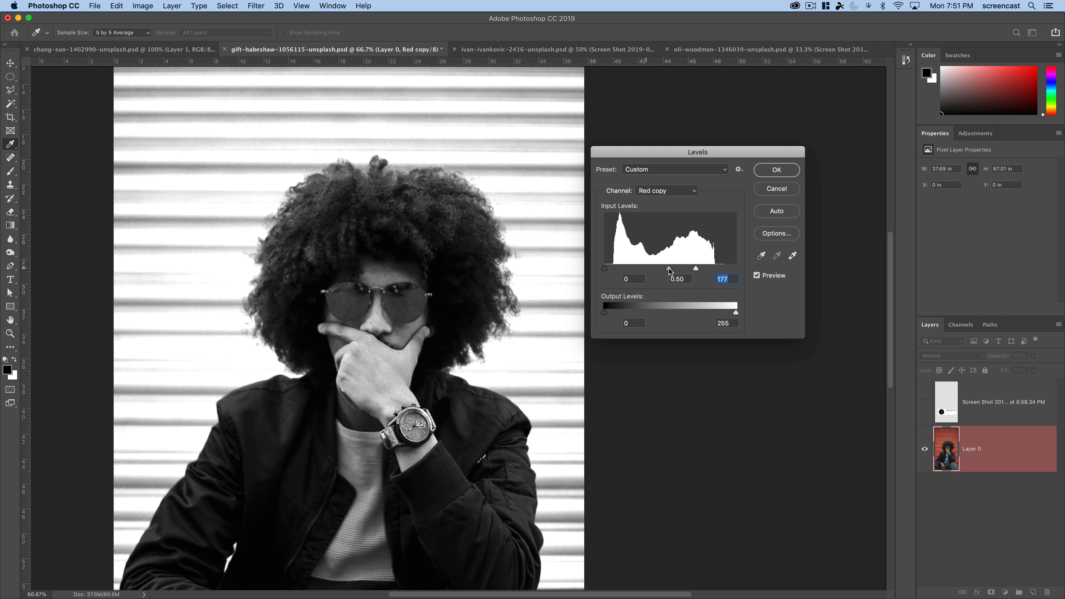
left_click_drag(605, 269, 618, 268)
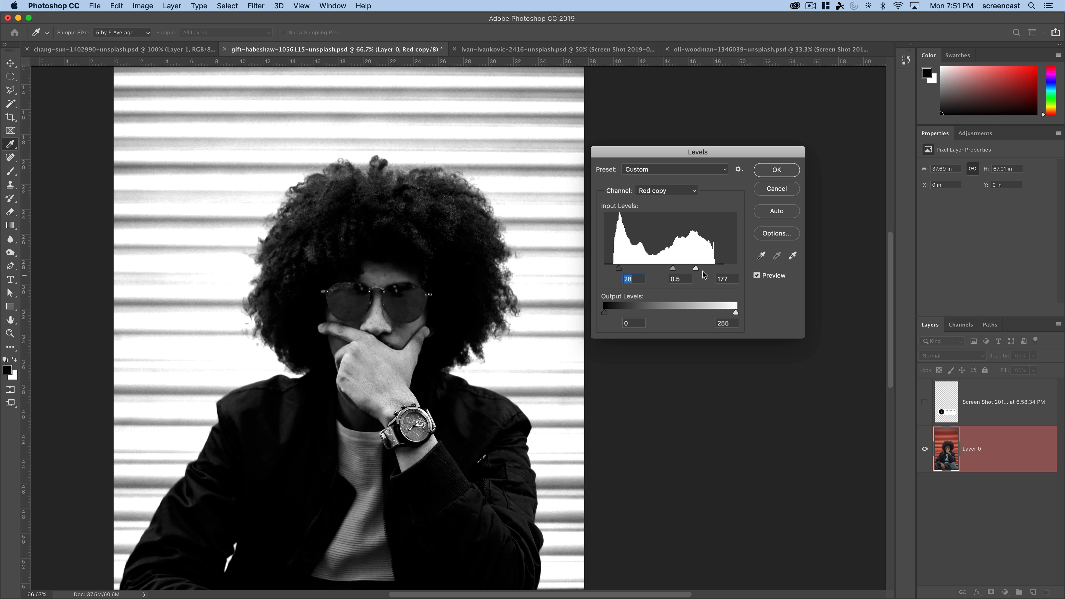
left_click_drag(696, 268, 691, 268)
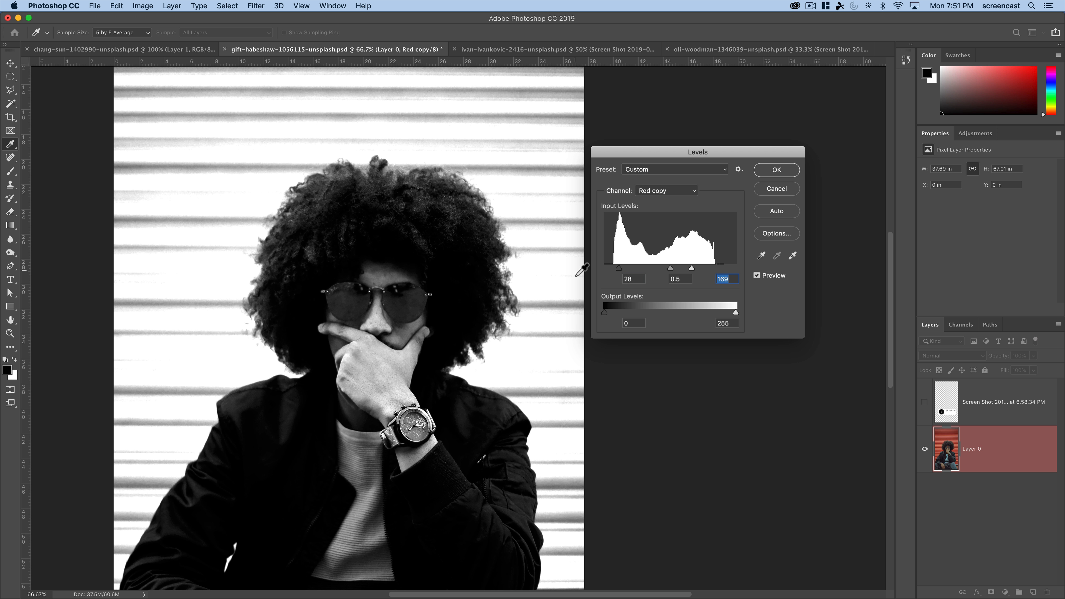
key("Return")
- Check the hair edges in the Red copy channel up close and delete that channel
left_click(961, 324)
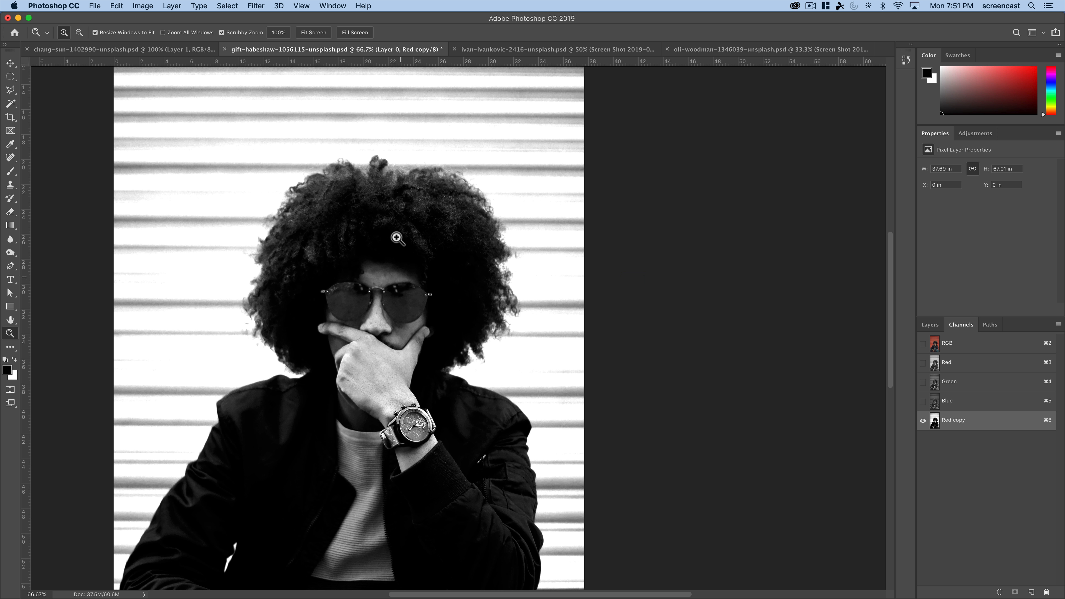
left_click(482, 234)
left_click(481, 233)
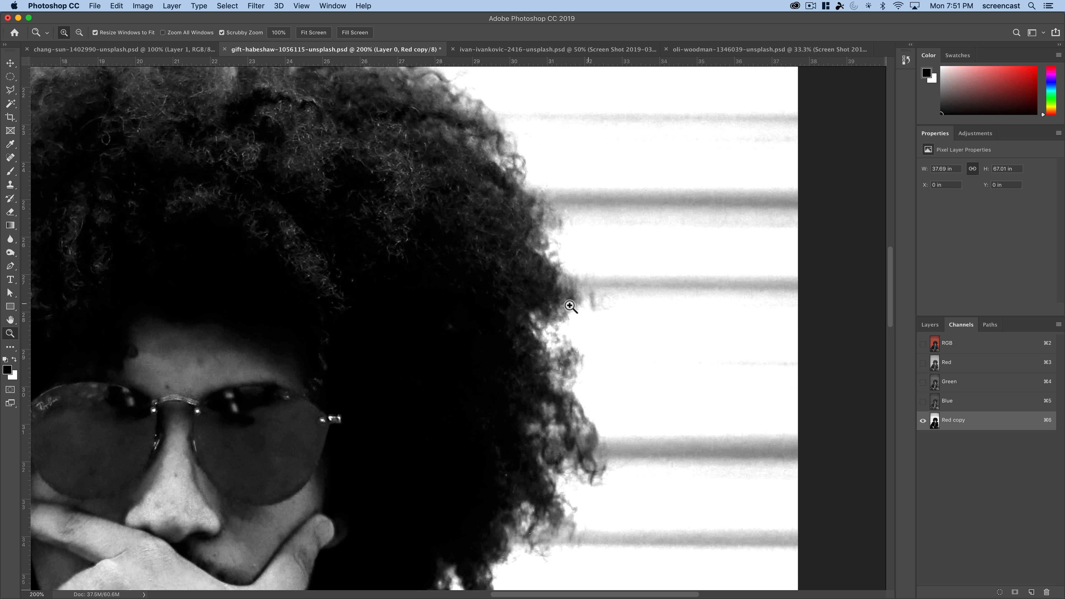
left_click(427, 302, "alt")
left_click(427, 301, "alt")
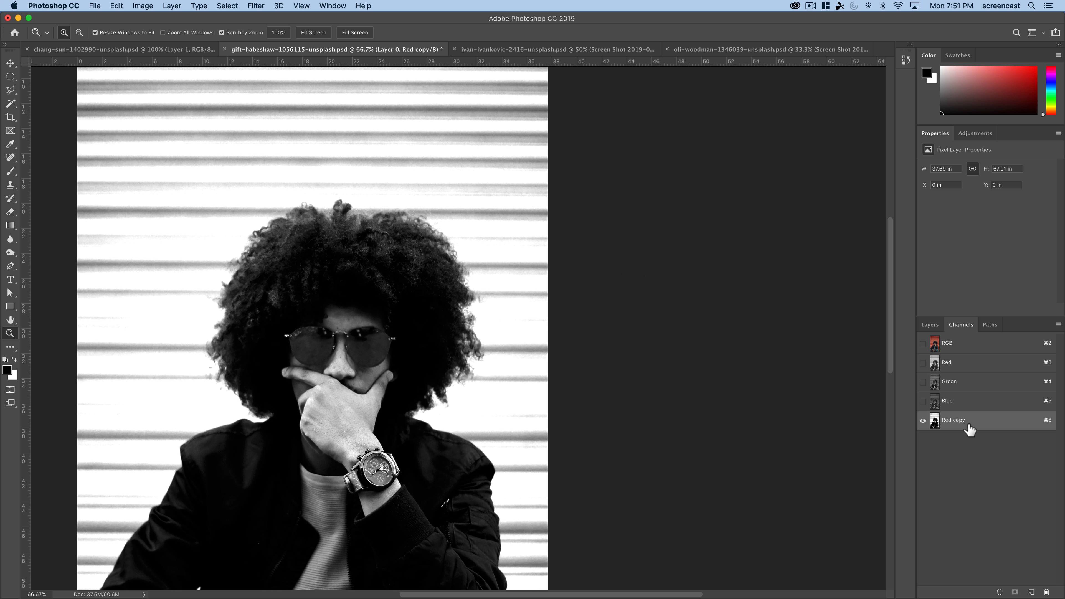
left_click(1046, 593)
left_click(609, 205)
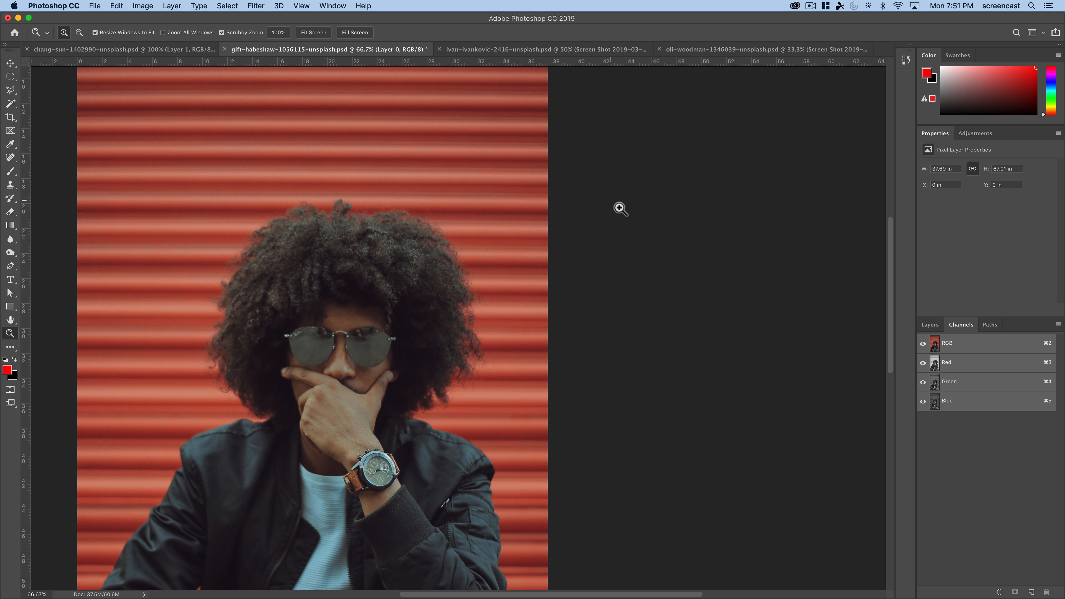
- Select the man on Layer 0 from hair to trousers with an enlarged Quick Selection brush
left_click(930, 325)
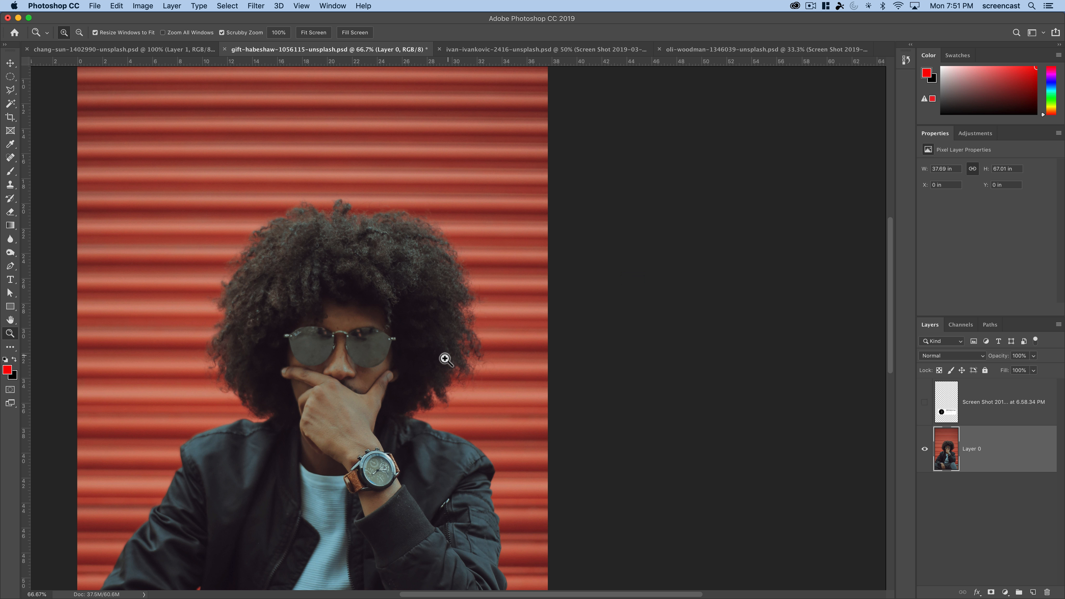
left_click(361, 368, "alt")
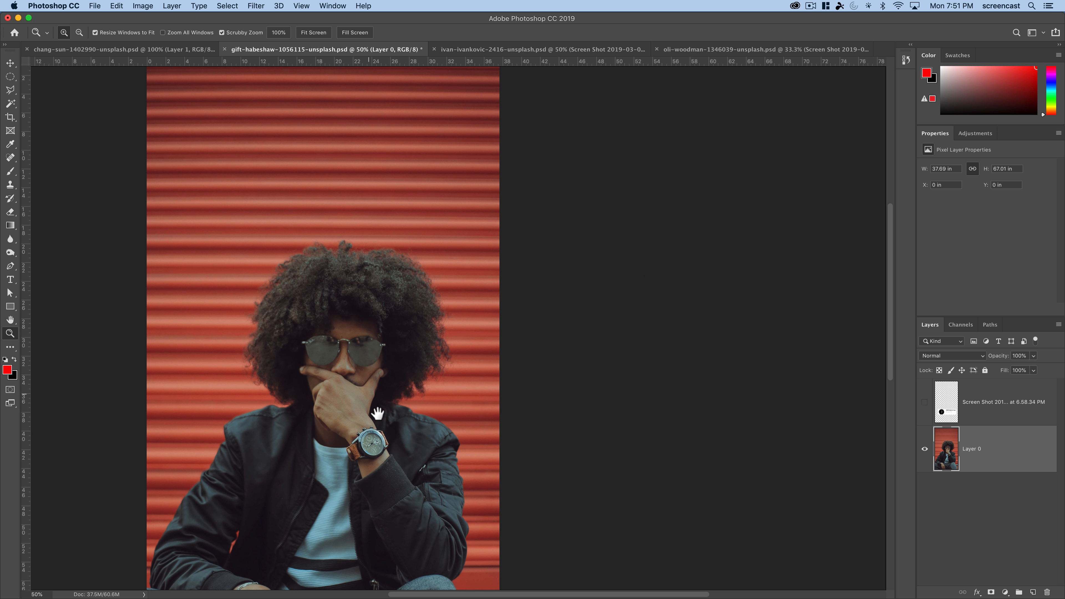
left_click_drag(381, 413, 461, 299)
key("super+r")
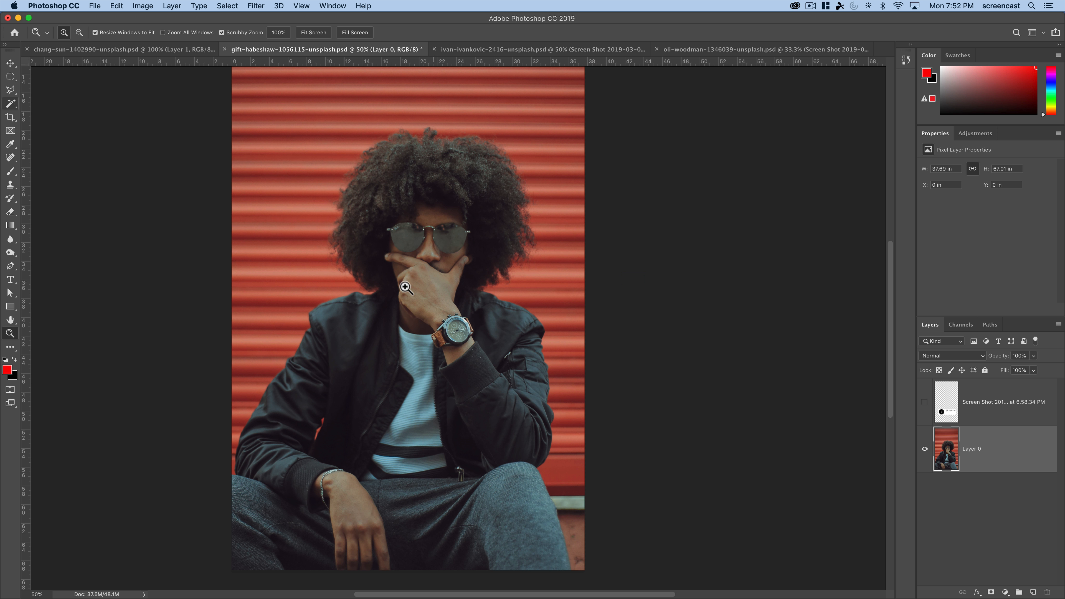
left_click(11, 110)
left_click(68, 105)
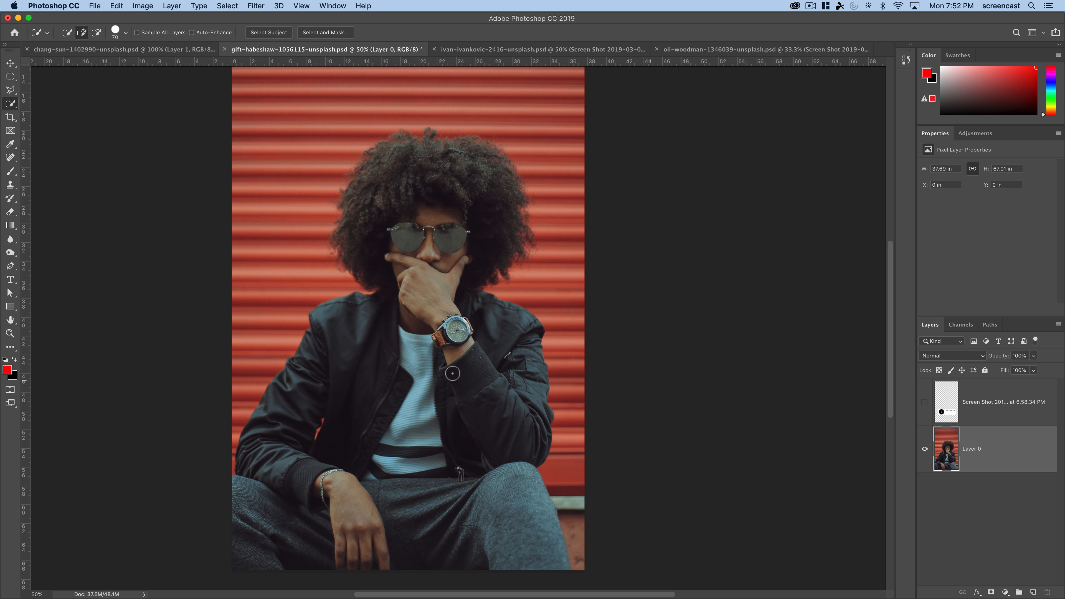
key("bracketright")
key("bracketright")
key("bracketright")
key("bracketright")
key("bracketright")
mouse_move(419, 503)
left_mouse_down()
mouse_move(434, 435)
mouse_move(461, 421)
mouse_move(366, 401)
mouse_move(398, 379)
mouse_move(491, 352)
mouse_move(461, 335)
mouse_move(436, 247)
mouse_move(393, 231)
mouse_move(404, 191)
mouse_move(444, 175)
mouse_move(483, 195)
mouse_move(484, 229)
mouse_move(415, 159)
mouse_move(469, 157)
mouse_move(455, 245)
left_mouse_up()
mouse_move(369, 451)
left_mouse_down()
mouse_move(331, 513)
mouse_move(301, 535)
mouse_move(485, 532)
left_mouse_up()
- Subtract the wall and ground area beside the man's knee from the selection using a smaller Quick Selection brush
key("bracketleft")
key("bracketleft")
key("bracketleft")
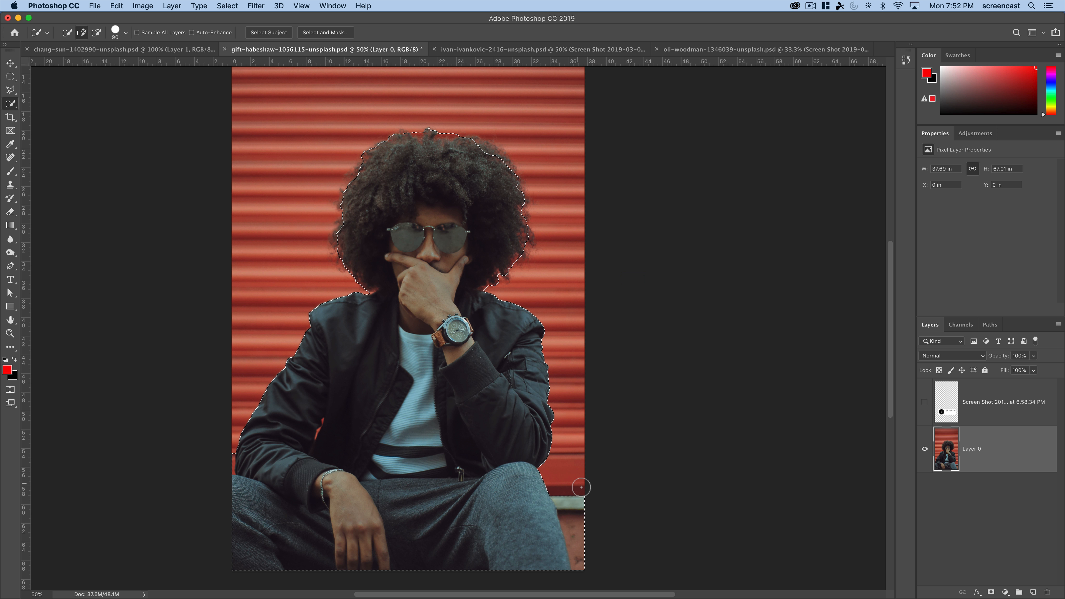
key("alt")
left_click_drag(577, 486, 587, 539)
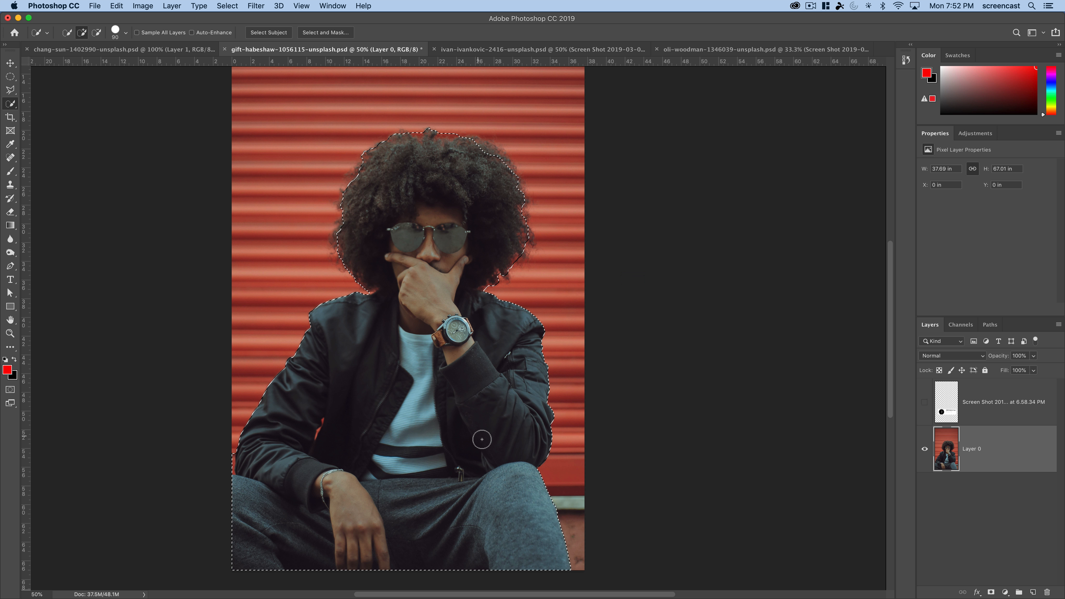
- Examine the selection edge around the curly hair up close, dropping and restoring the selection for comparison
key("z")
left_click(431, 175)
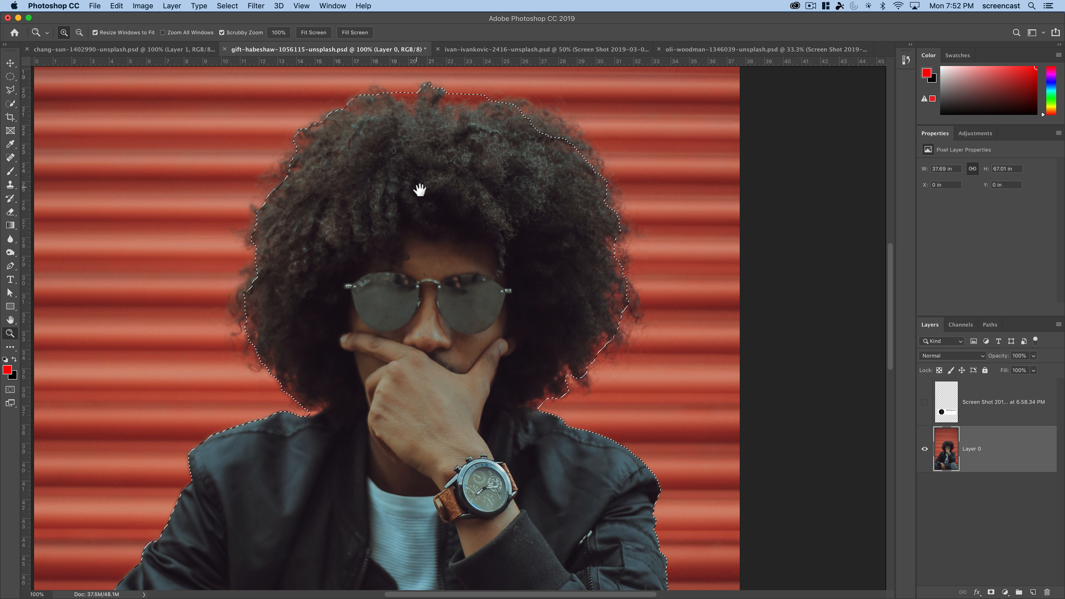
left_click(642, 282)
left_click(642, 282)
left_click(642, 282)
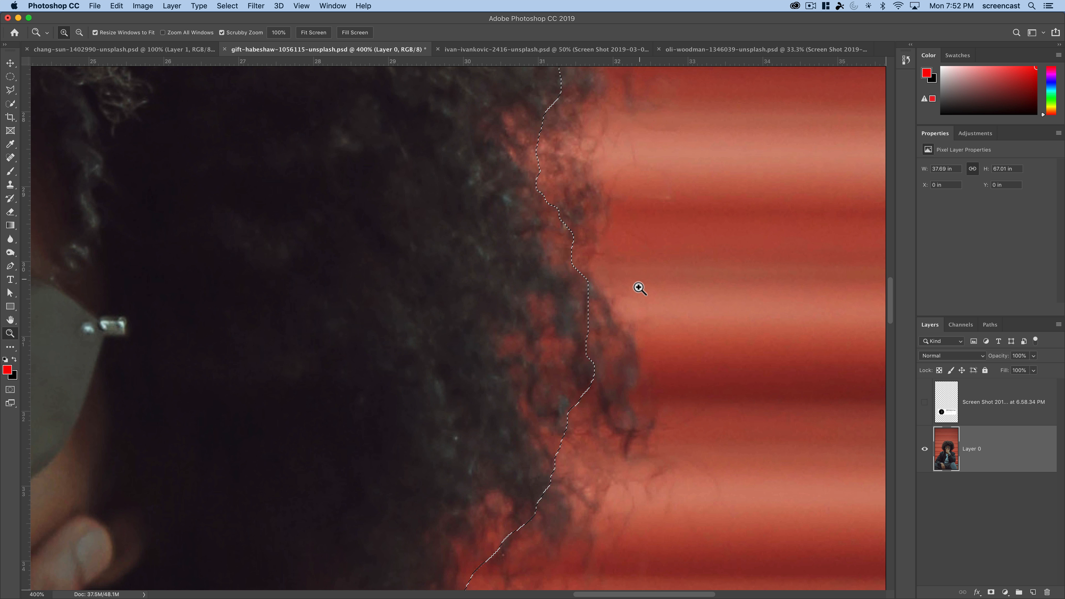
left_click_drag(638, 287, 556, 309)
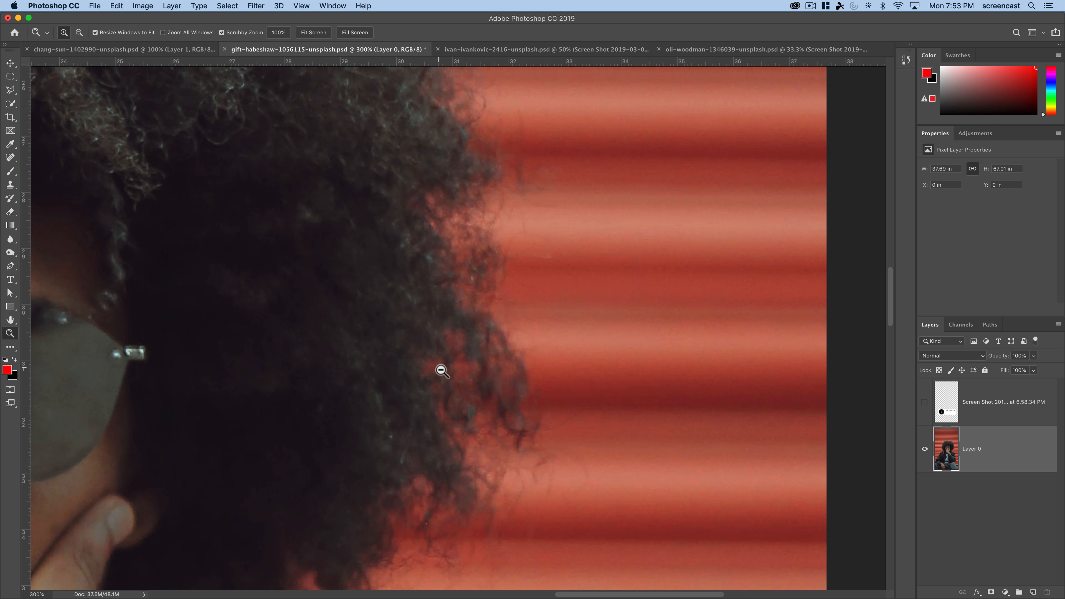
left_click(440, 368, "alt")
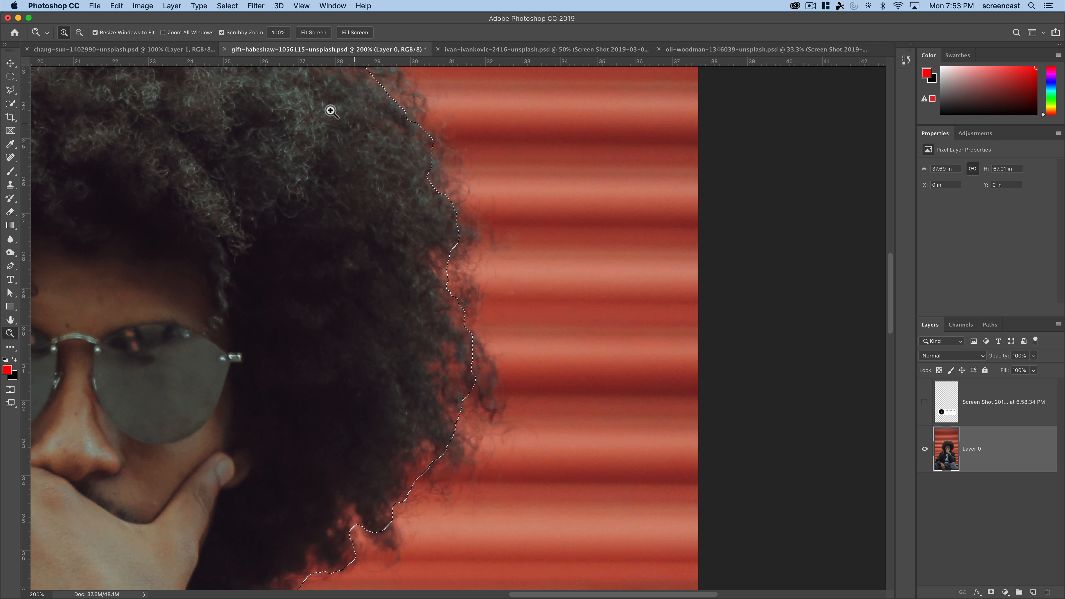
left_click_drag(311, 133, 426, 269)
scroll(267, 185, "left", 6)
key("super+d")
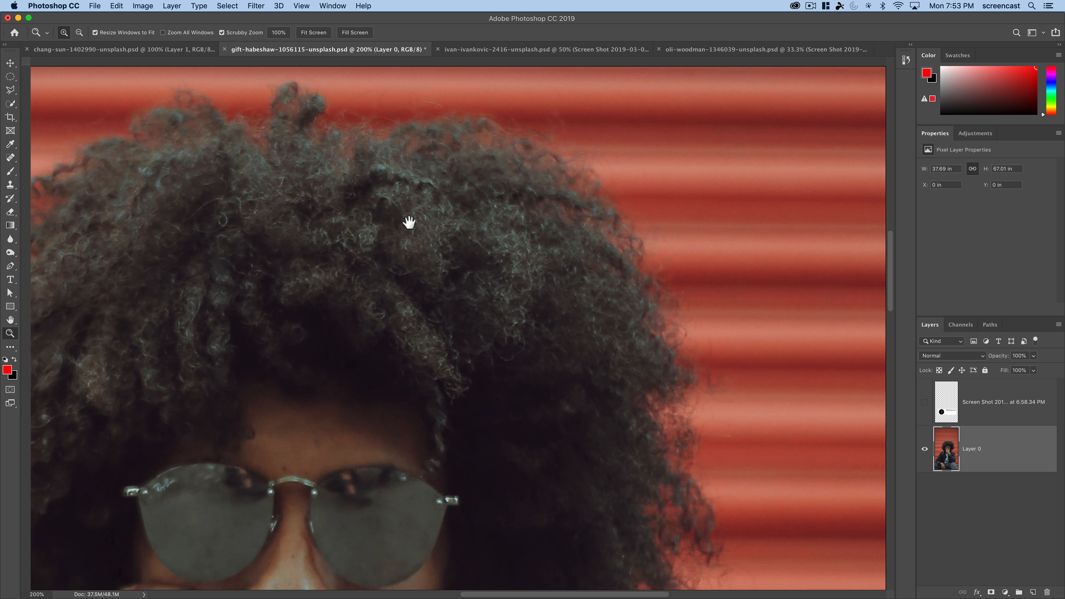
left_click(456, 255, "alt")
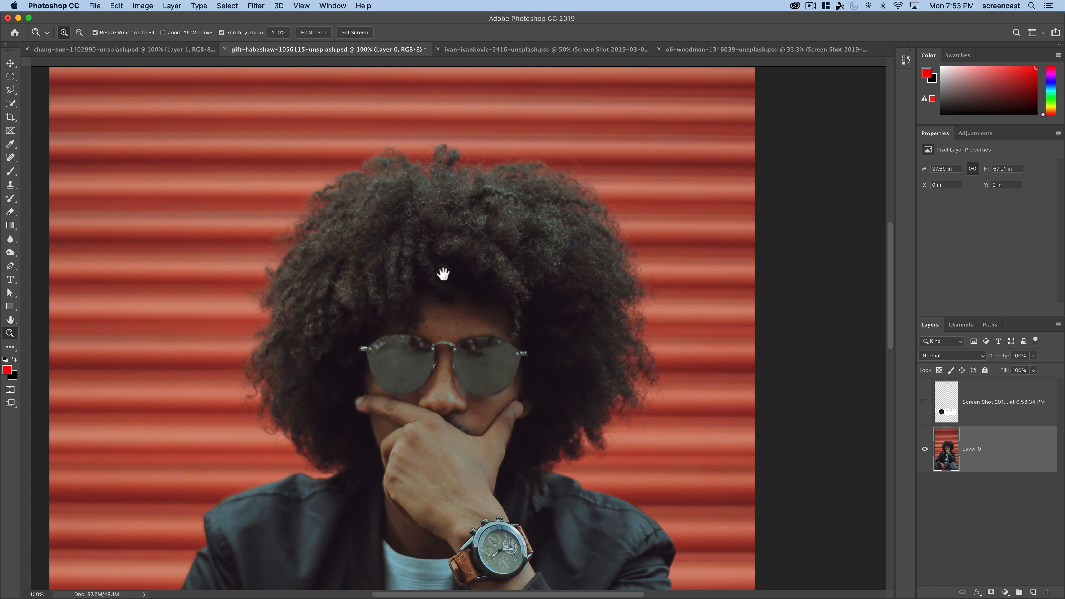
key("super+shift+d")
- Subtract the wispy upper-left, top and right hair edges from the selection using a smaller Quick Selection brush
left_click(10, 106)
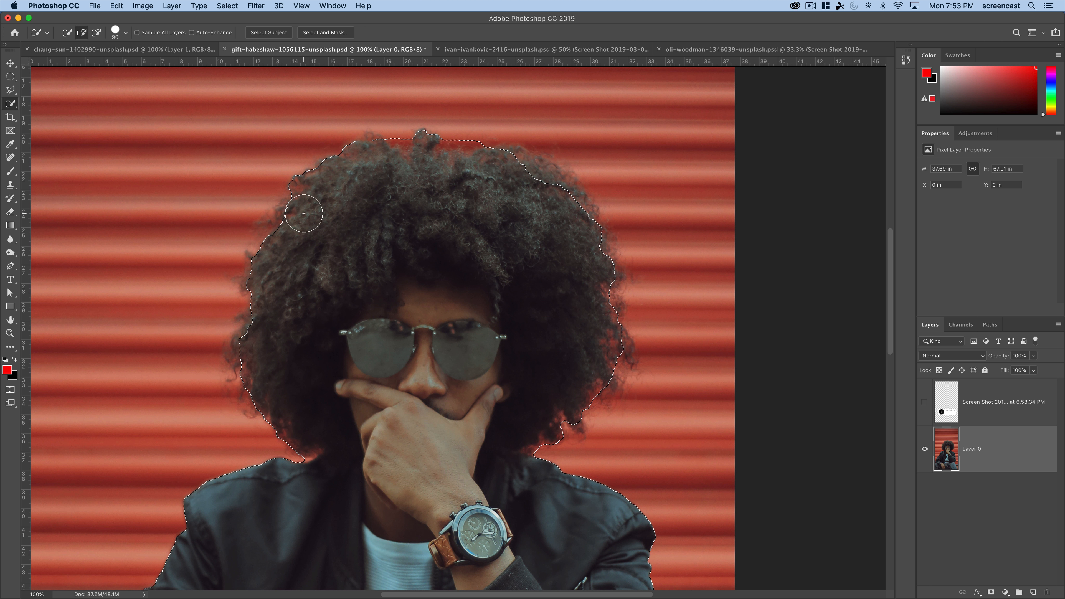
key("bracketleft")
key("bracketleft")
key("bracketleft")
key("bracketleft")
key("bracketleft")
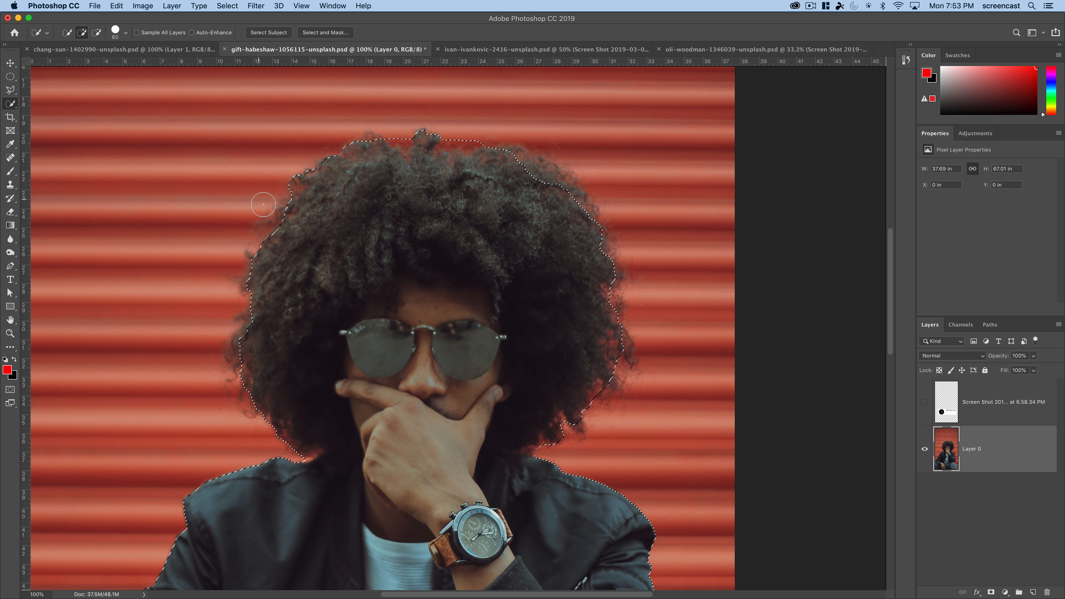
key("alt")
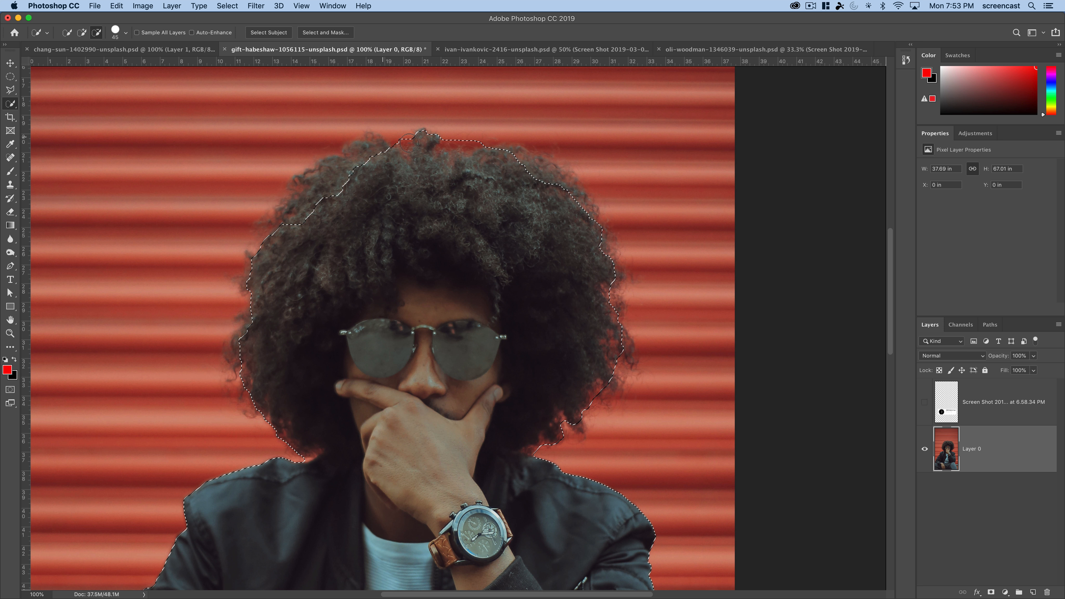
mouse_move(416, 156)
left_mouse_down()
mouse_move(458, 142)
mouse_move(479, 156)
left_mouse_up()
left_click_drag(618, 284, 629, 327)
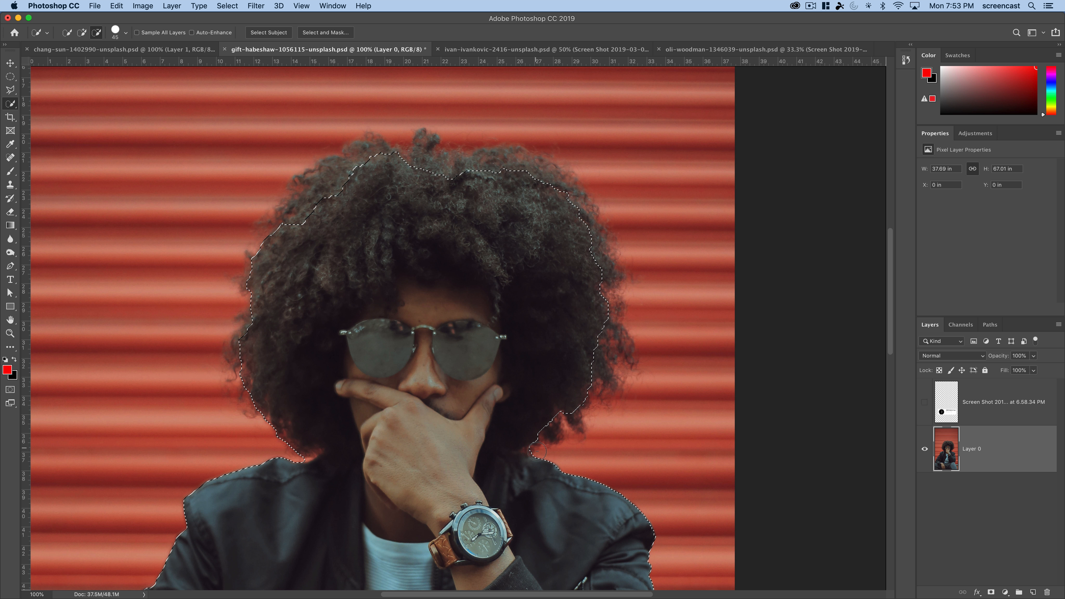
- Pull the selection inward along the lower hair edges on both sides and the left side of the hair
left_click_drag(539, 448, 512, 435)
mouse_move(290, 456)
left_mouse_down()
mouse_move(298, 450)
mouse_move(264, 427)
left_mouse_up()
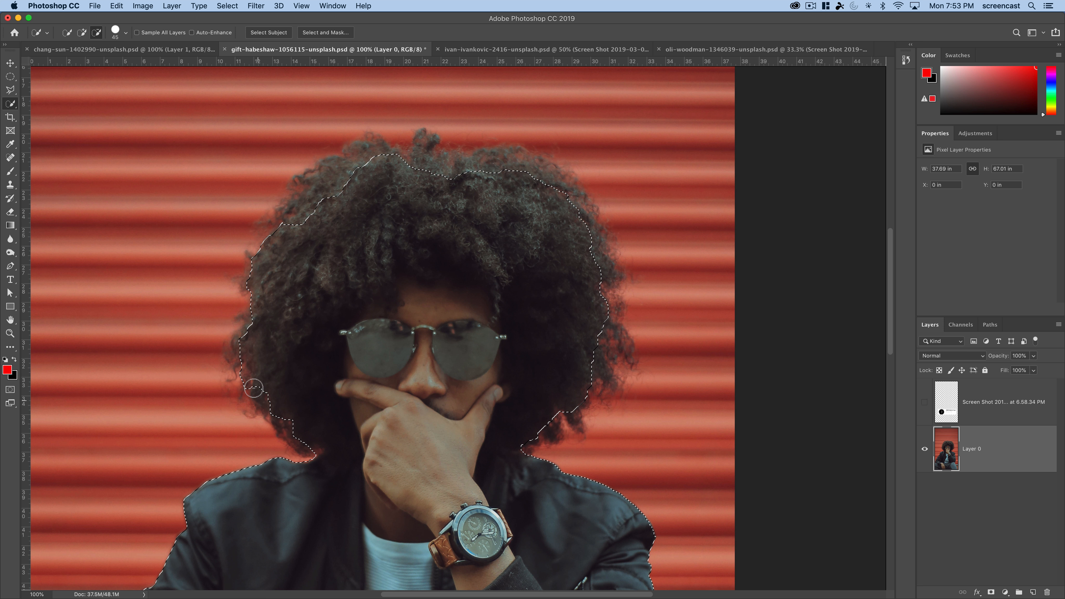
left_click_drag(253, 388, 246, 360)
mouse_move(246, 278)
left_mouse_down()
mouse_move(283, 212)
mouse_move(330, 224)
mouse_move(293, 255)
mouse_move(307, 278)
left_mouse_up()
left_click_drag(344, 203, 339, 188)
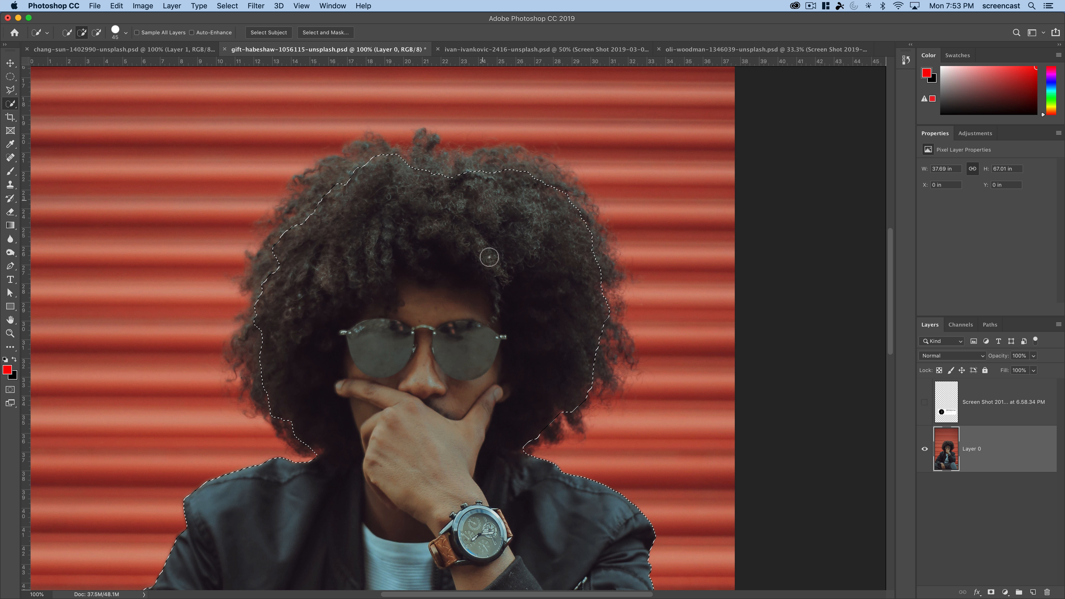
key("alt")
left_click(565, 417, "alt")
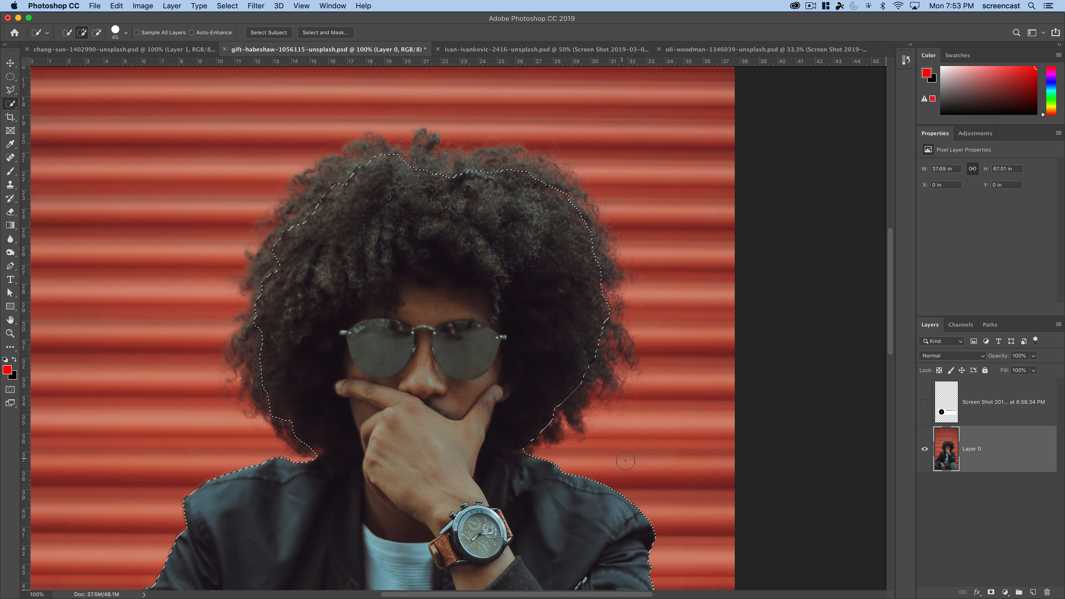
left_click(596, 295, "alt")
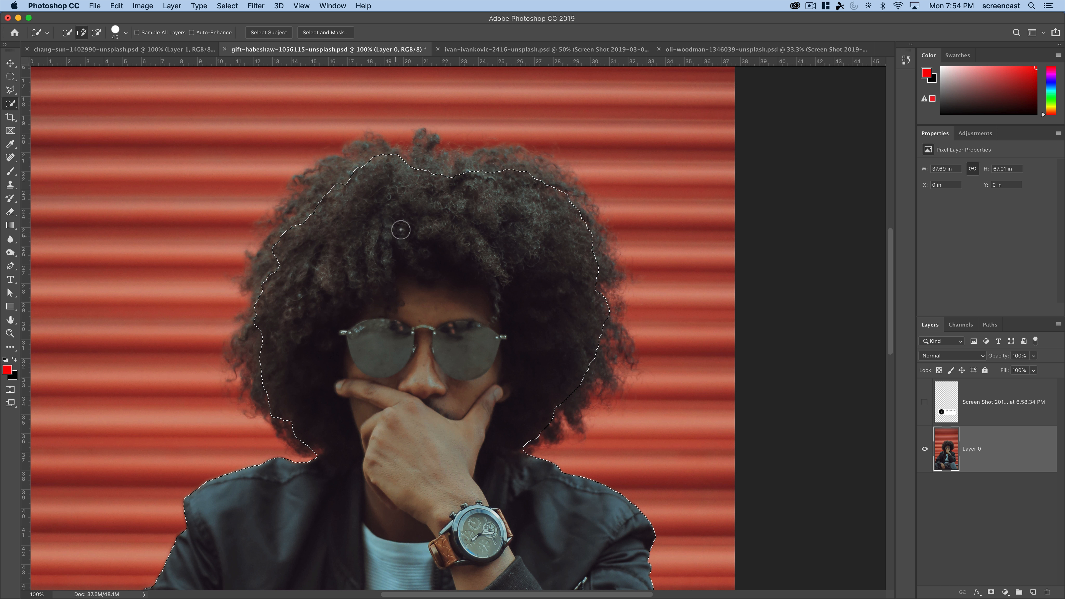
- Open the man's selection in the Select and Mask workspace and bring up its list of view modes
left_click(337, 33)
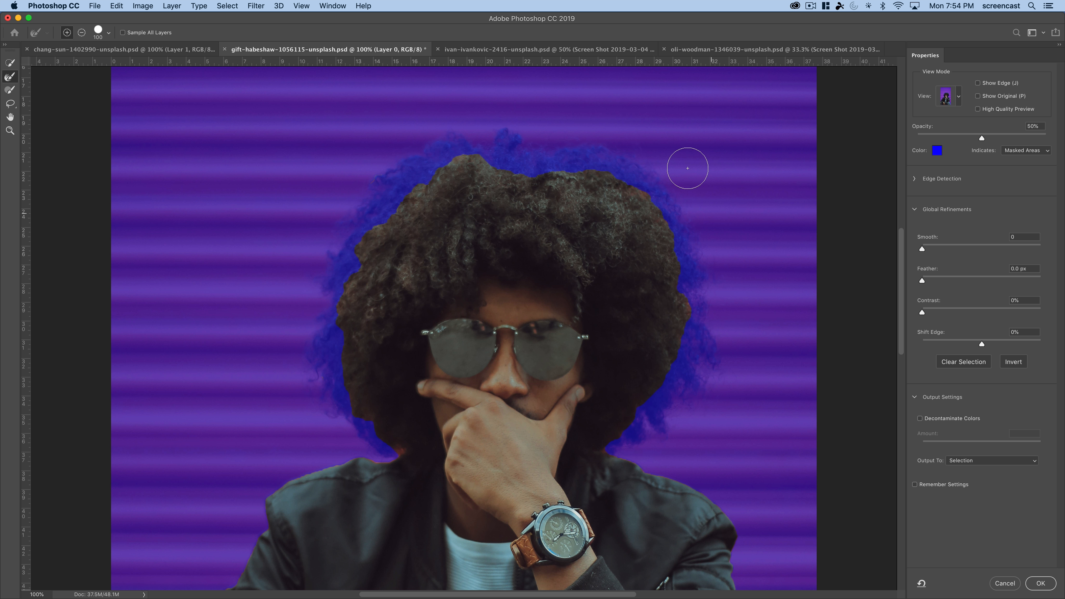
left_click(952, 100)
left_click(946, 99)
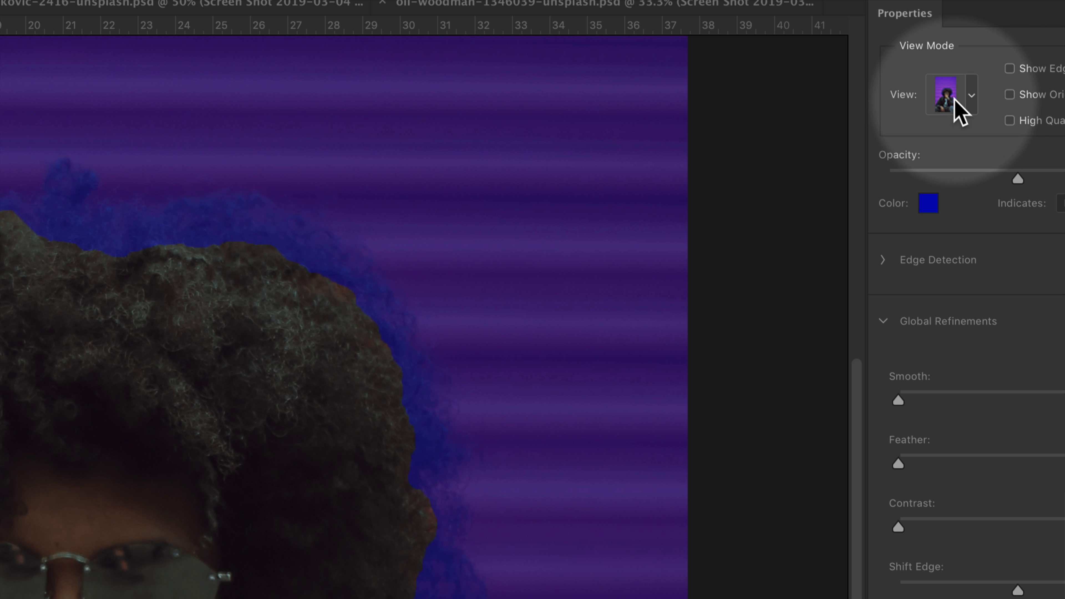
left_click(948, 100)
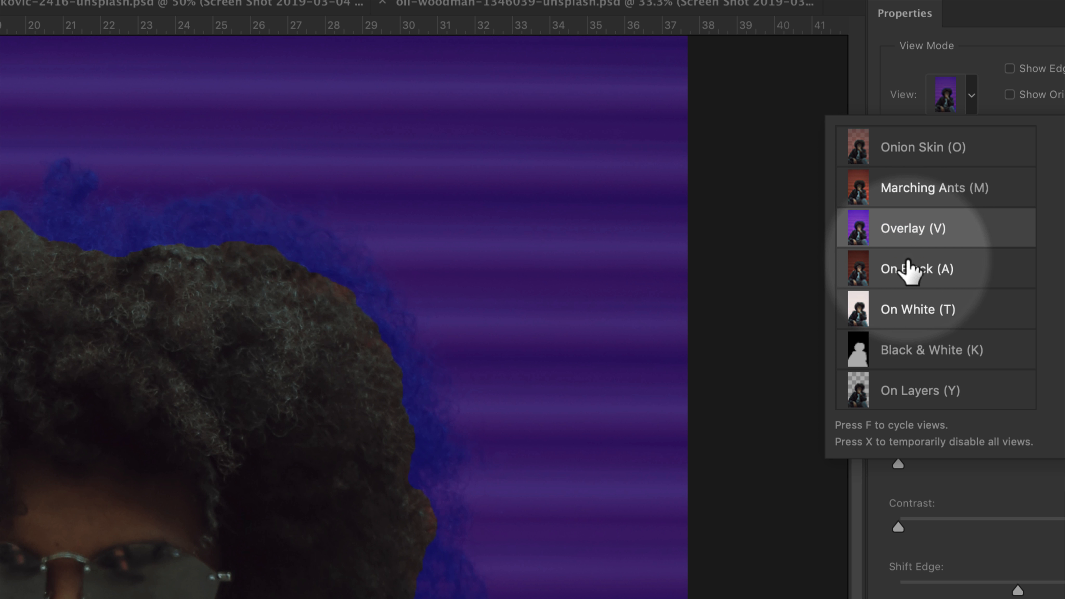
- Compare the selection in the On Black, On White, Black & White, On Layers, Onion Skin and Marching Ants views, ending on Overlay
left_click(908, 264)
left_click(915, 313)
left_click(915, 348)
left_click(910, 390)
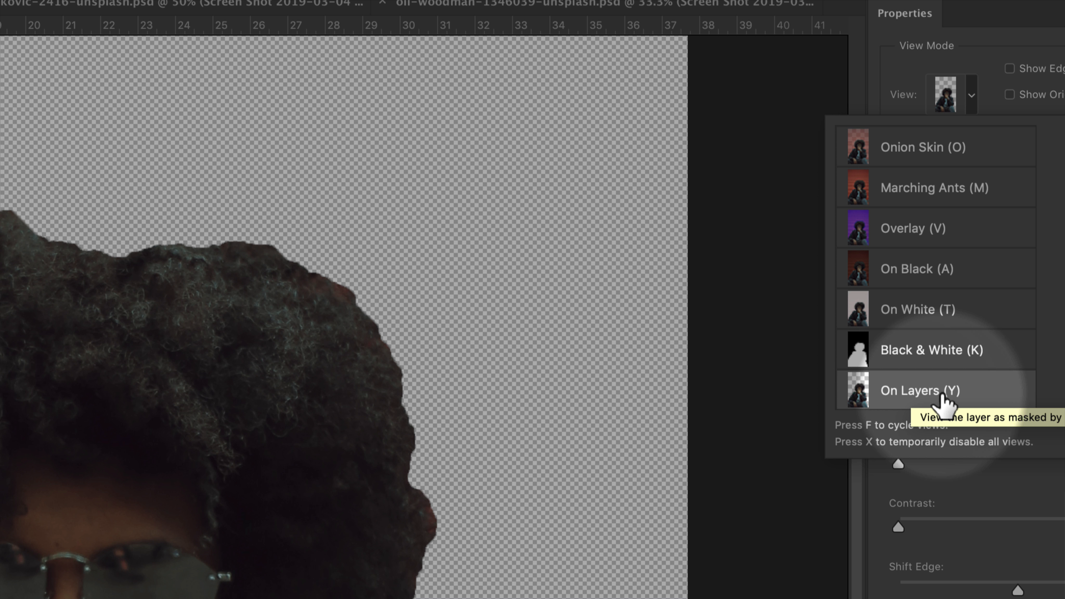
left_click(925, 161)
left_click(922, 189)
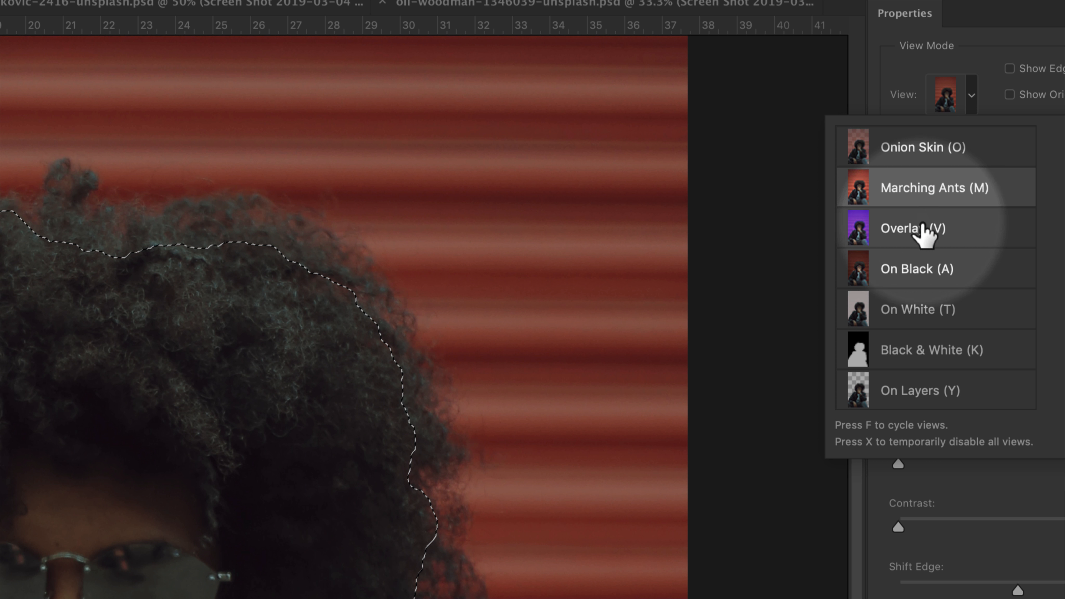
left_click(920, 228)
left_click(918, 268)
left_click(923, 310)
left_click(925, 346)
left_click(922, 311)
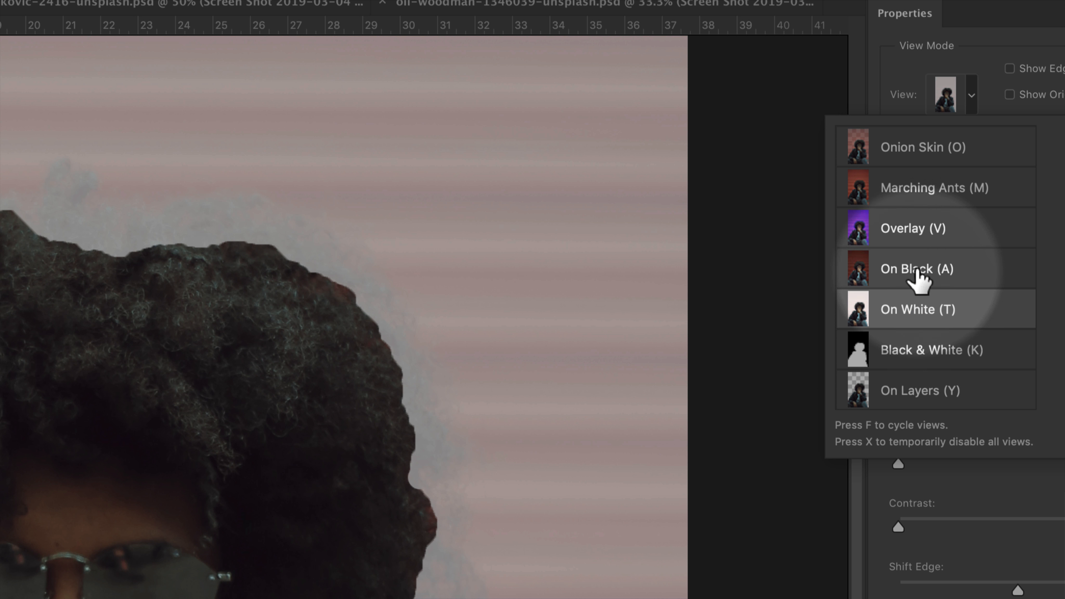
left_click(918, 271)
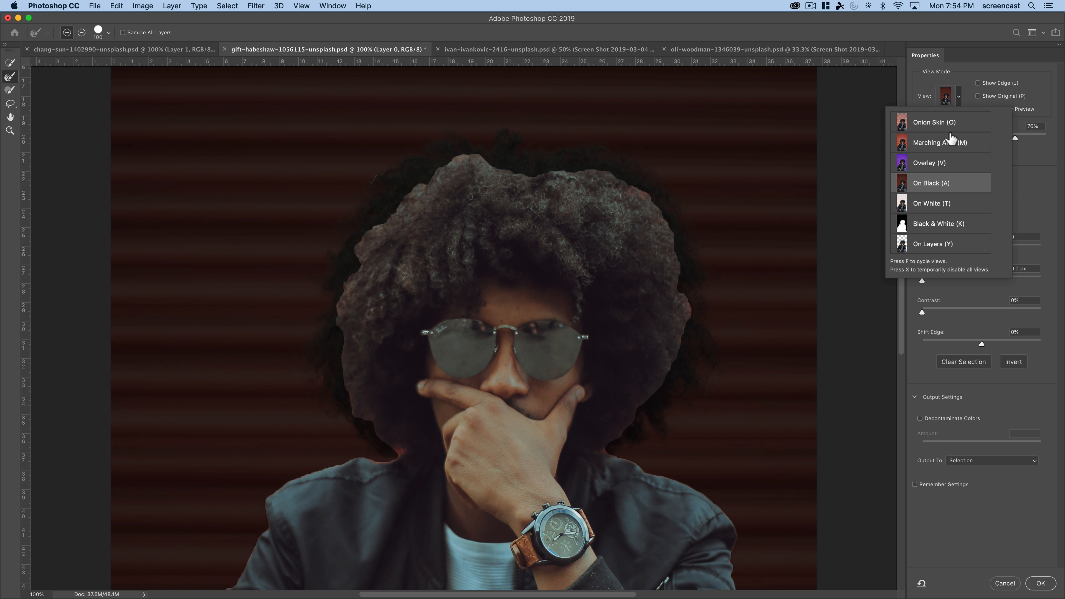
left_click(929, 168)
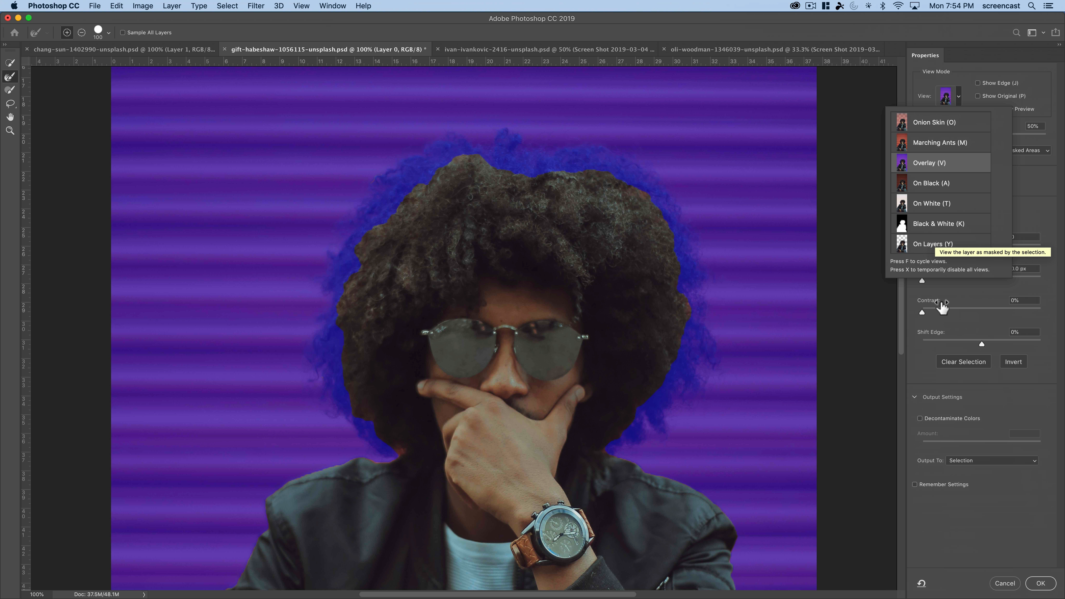
left_click(1032, 176)
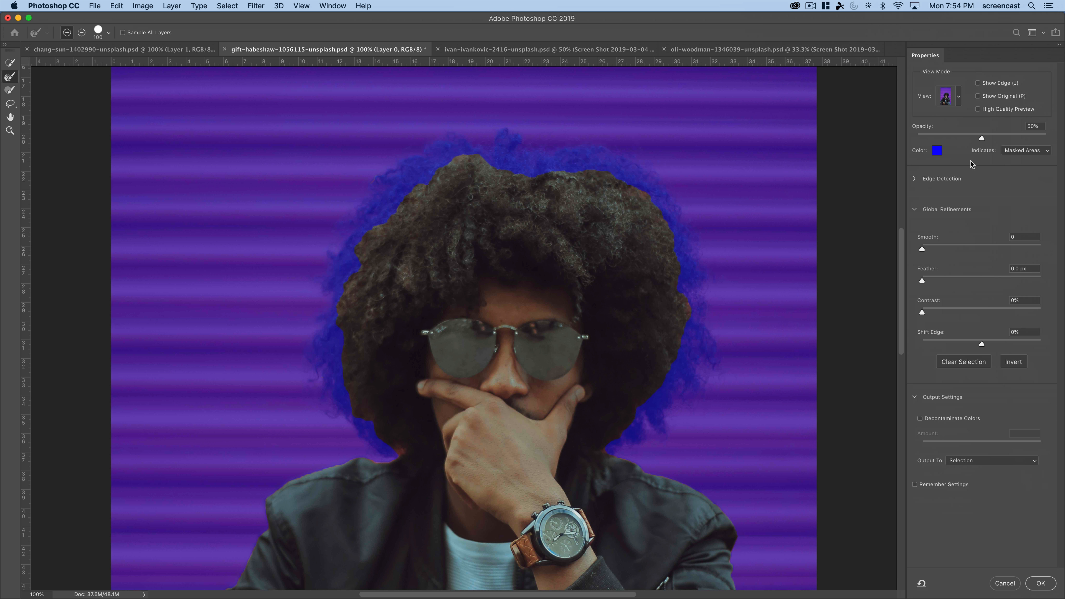
- Try pure red (ff0000) as the color of the mask overlay
left_click(937, 151)
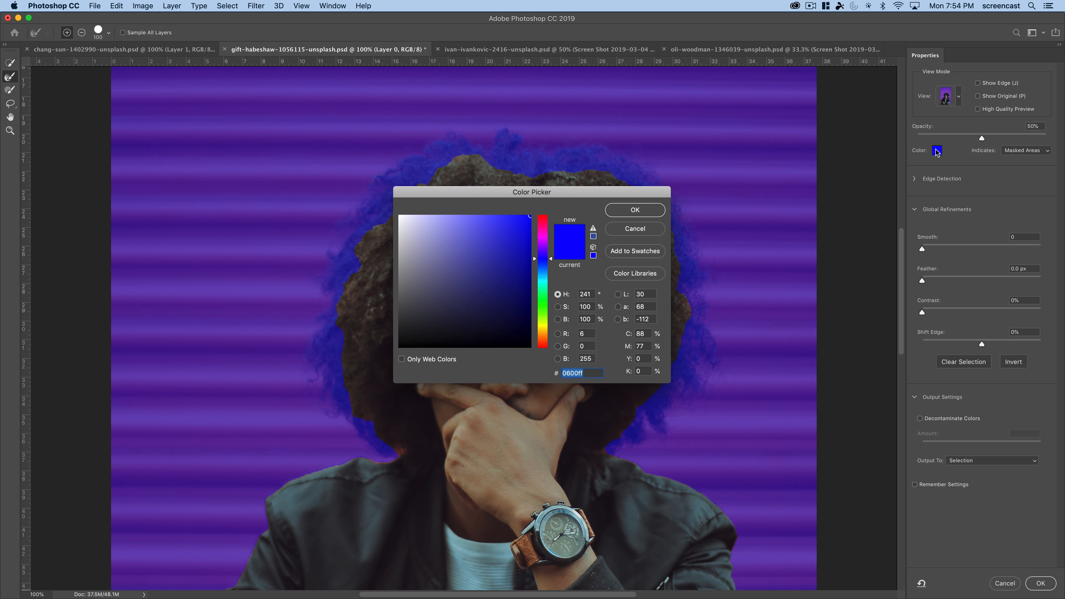
left_click_drag(543, 228, 542, 214)
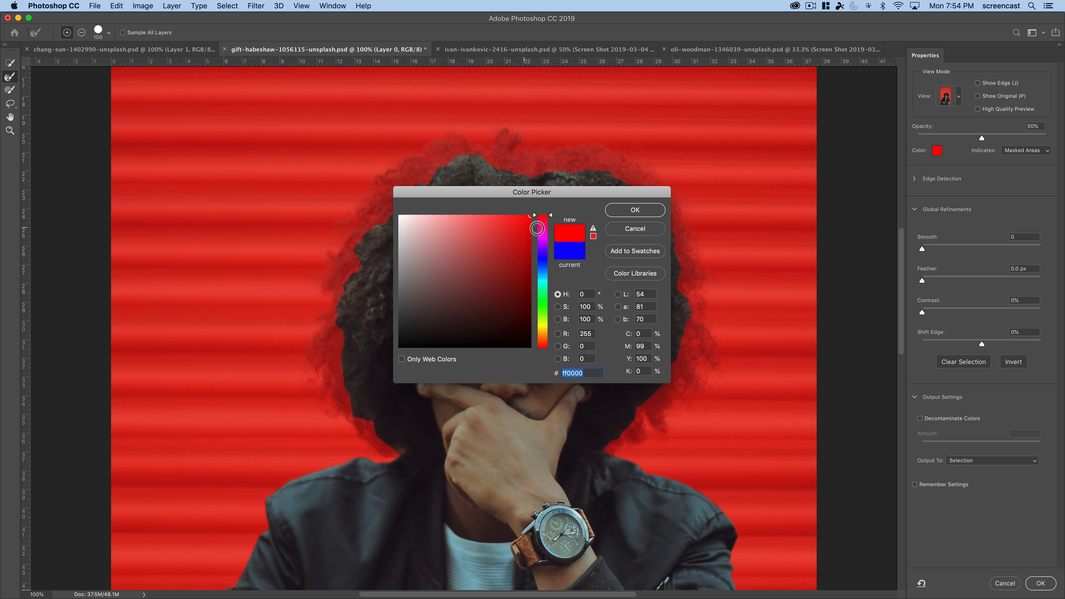
left_click(634, 210)
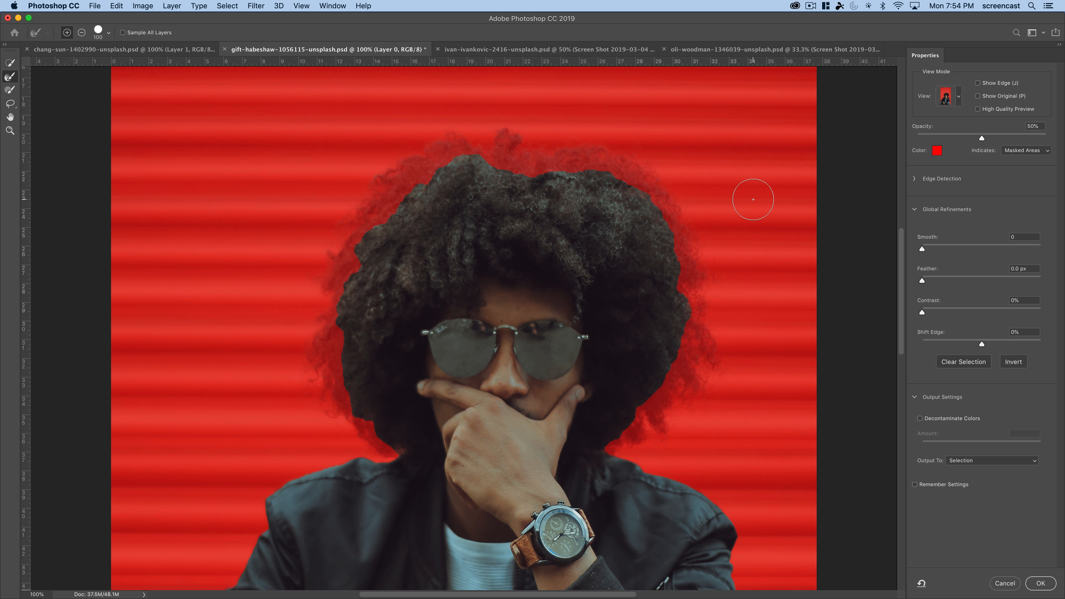
- Set the mask overlay color to blue (0600fe) and its opacity to 36%
left_click(938, 151)
left_click(541, 259)
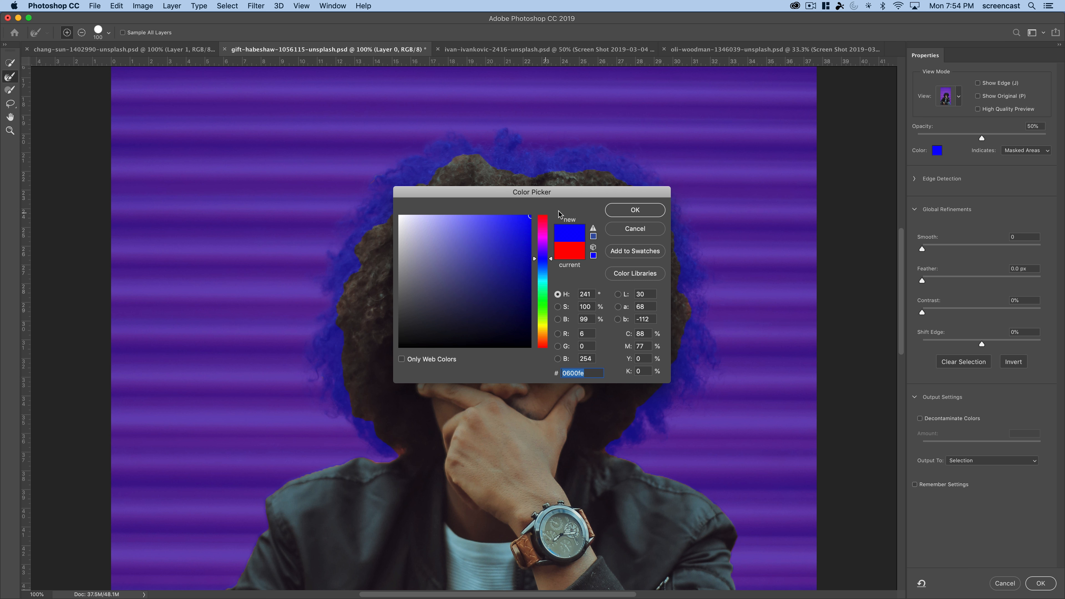
left_click(635, 211)
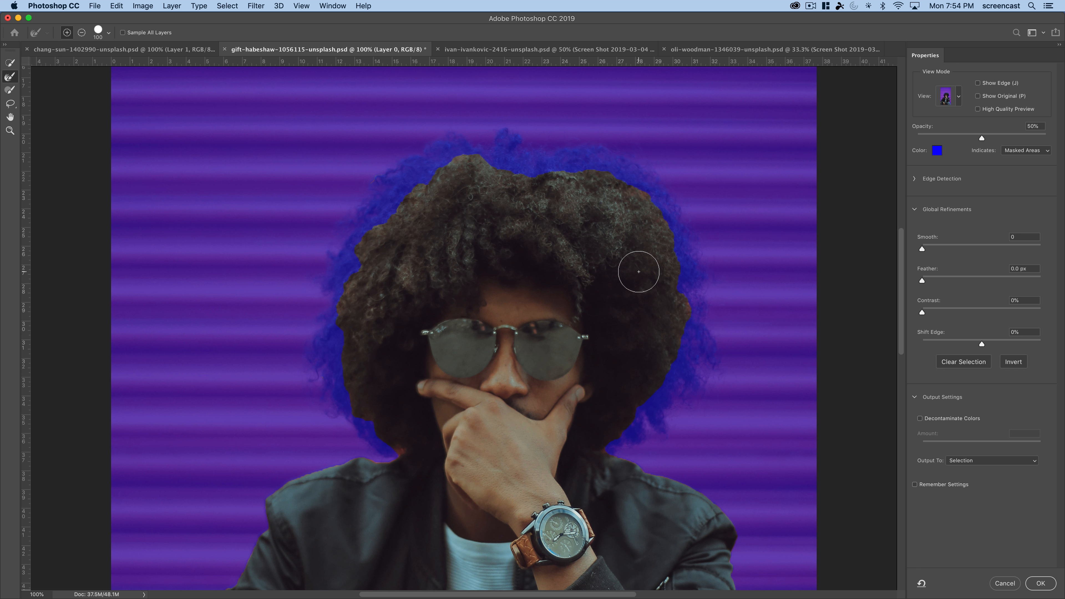
left_click_drag(642, 269, 545, 259)
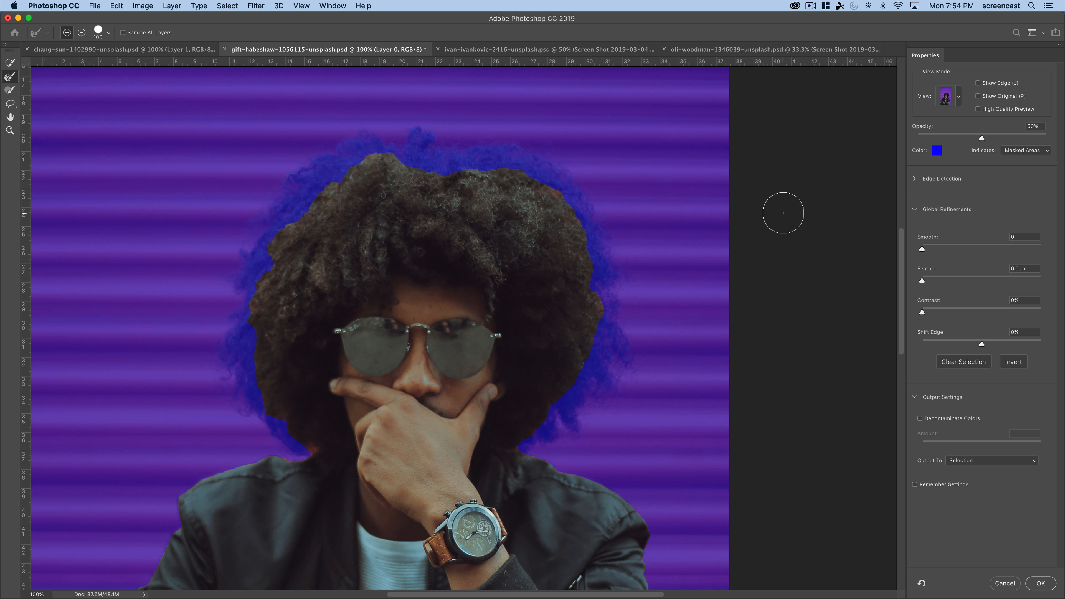
mouse_move(982, 137)
left_mouse_down()
mouse_move(1031, 141)
mouse_move(962, 137)
left_mouse_up()
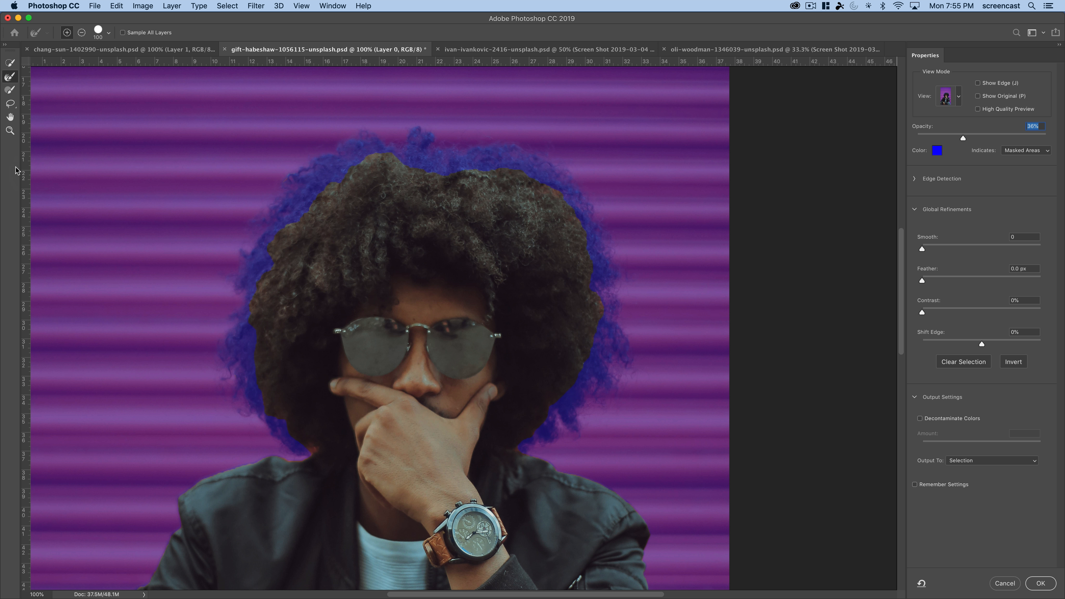
- Add a small patch of hair at the upper-left hair edge to the selection with the Brush tool
key("z")
left_click(288, 253)
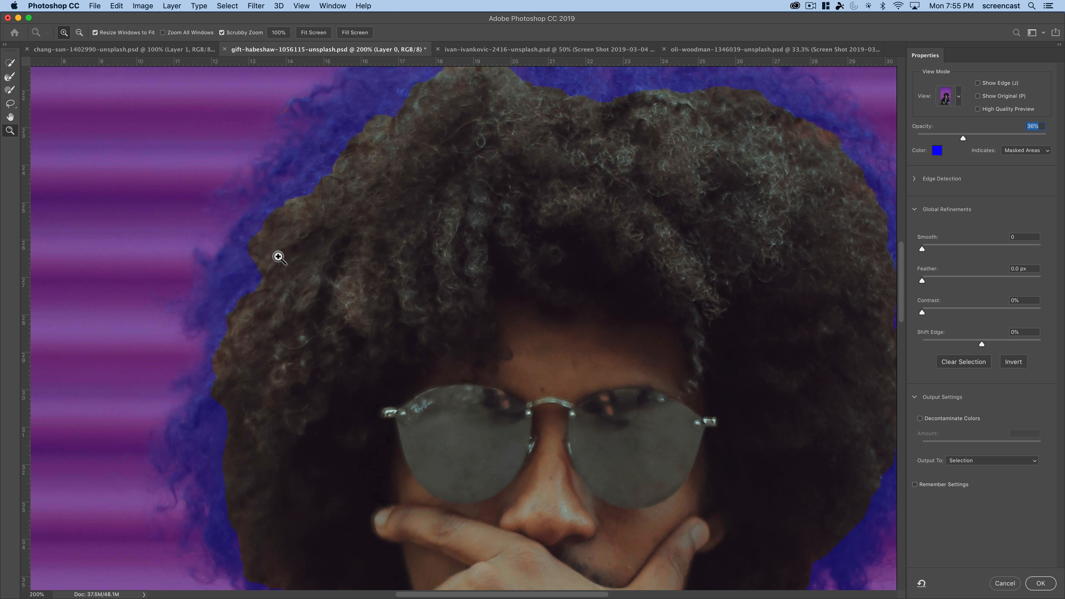
left_click(295, 196)
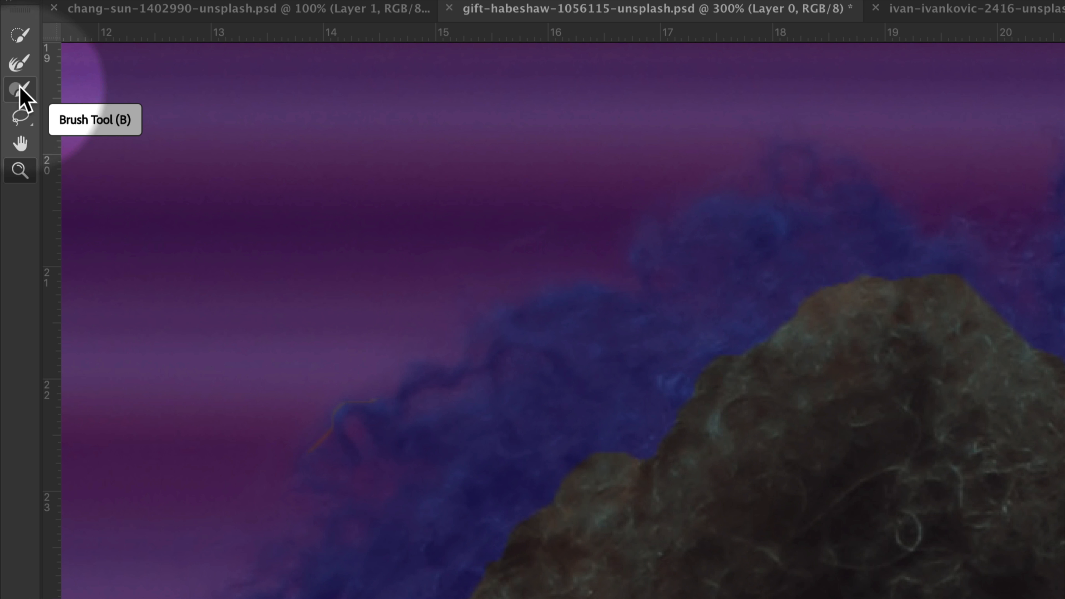
left_click(20, 90)
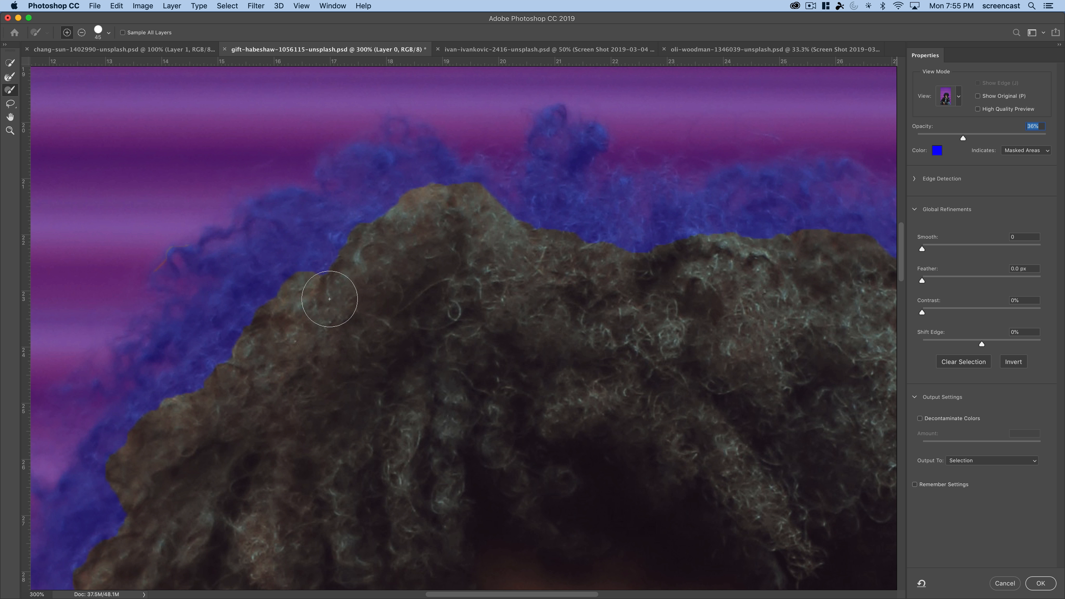
left_click_drag(309, 269, 295, 245)
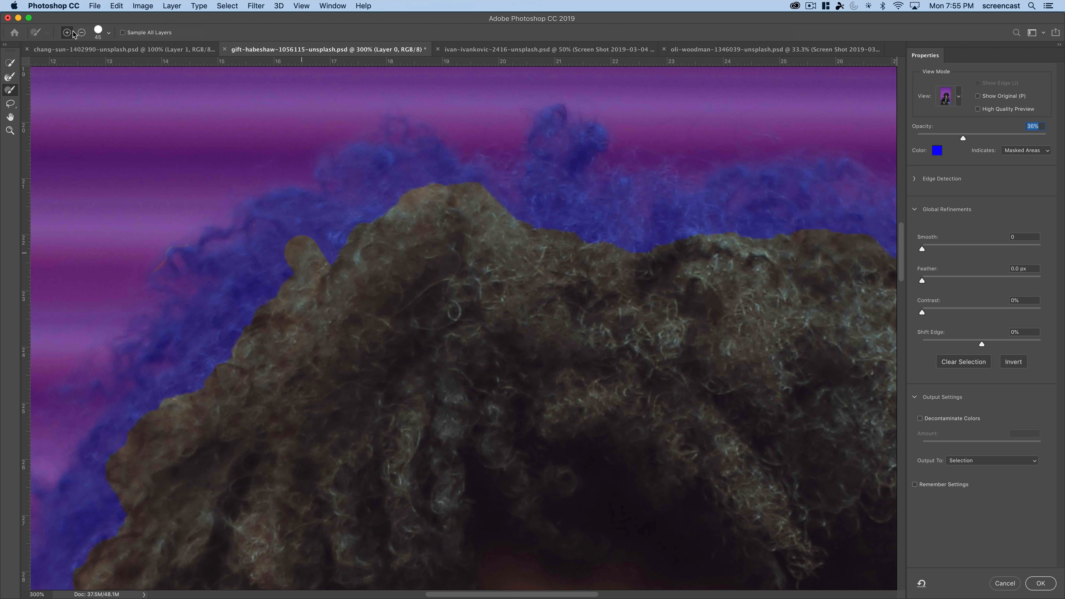
- Subtract hair around the painted upper-left patch, and brush hair back into the selection along the upper edge
left_click(81, 32)
mouse_move(271, 238)
left_mouse_down()
mouse_move(319, 262)
mouse_move(302, 238)
mouse_move(330, 297)
mouse_move(326, 289)
left_mouse_up()
left_click(67, 33)
left_click(343, 289)
mouse_move(344, 289)
left_mouse_down()
mouse_move(321, 290)
mouse_move(328, 273)
mouse_move(289, 247)
left_mouse_up()
mouse_move(587, 248)
left_mouse_down()
mouse_move(616, 258)
mouse_move(621, 244)
mouse_move(672, 247)
left_mouse_up()
left_click_drag(301, 381, 371, 295)
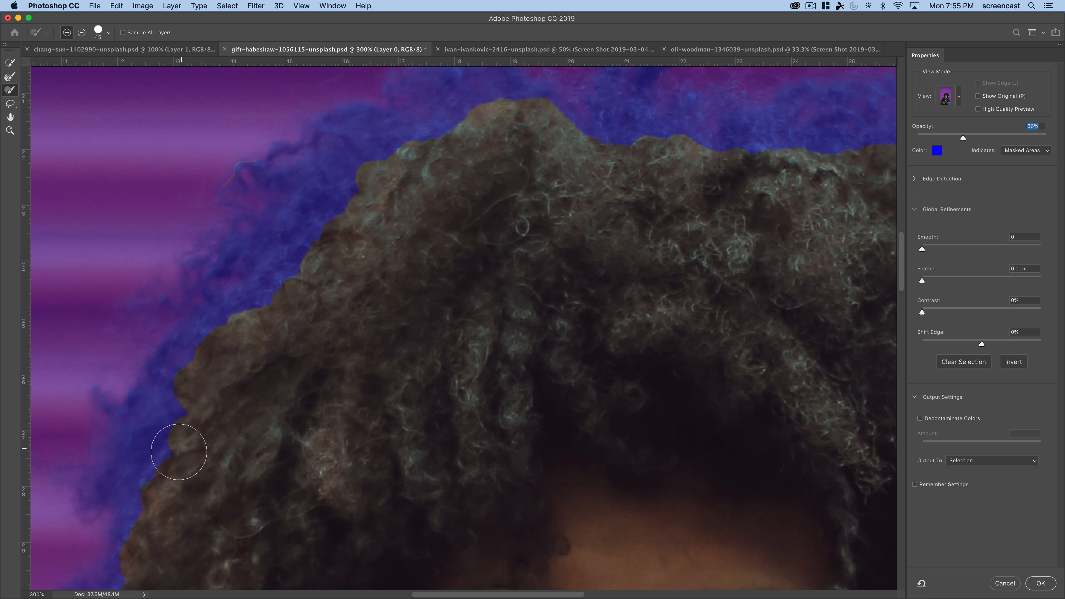
- Examine the selection edge up close along the right side and top of the hair
left_click_drag(532, 342, 257, 362)
mouse_move(371, 201)
left_mouse_down()
mouse_move(476, 200)
mouse_move(552, 226)
left_mouse_up()
left_click_drag(563, 312, 476, 252)
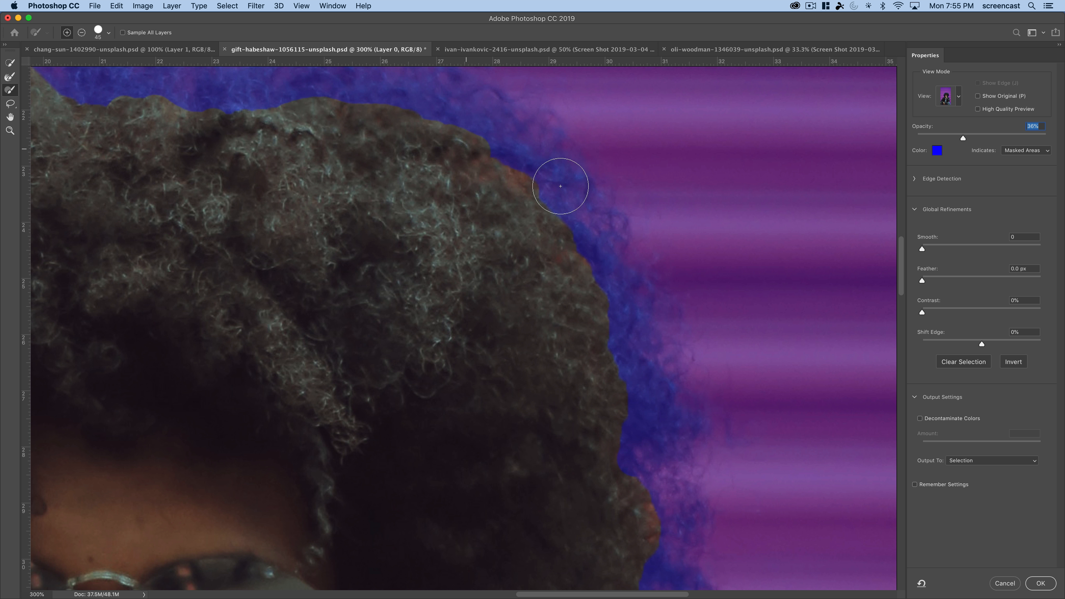
left_click_drag(551, 172, 511, 175)
left_click_drag(556, 395, 419, 214)
left_click_drag(354, 385, 440, 358)
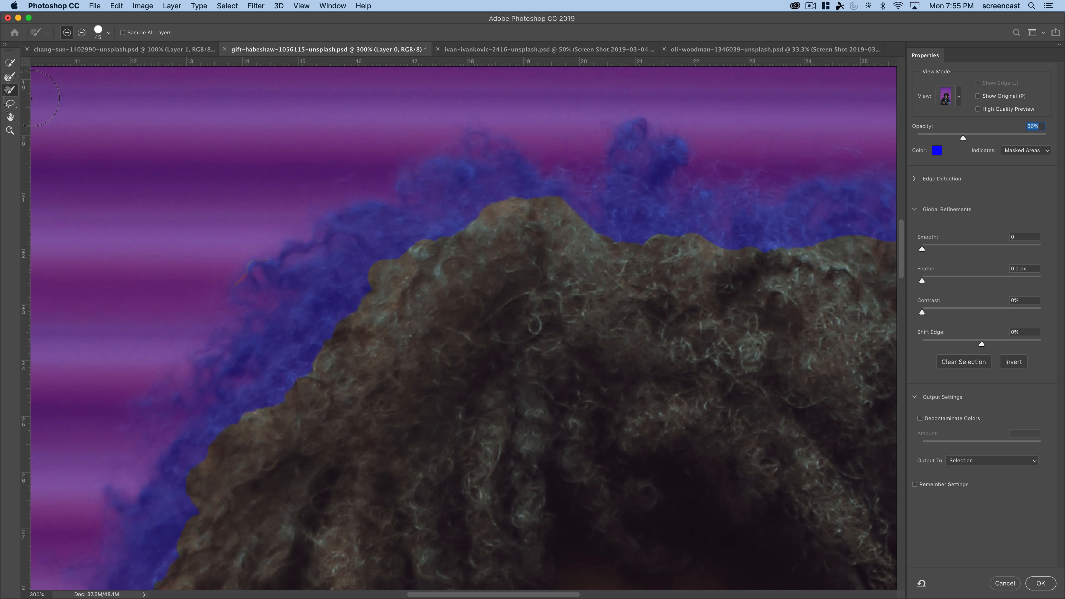
- Switch to the Refine Edge Brush and set its size to 70
left_click(9, 78)
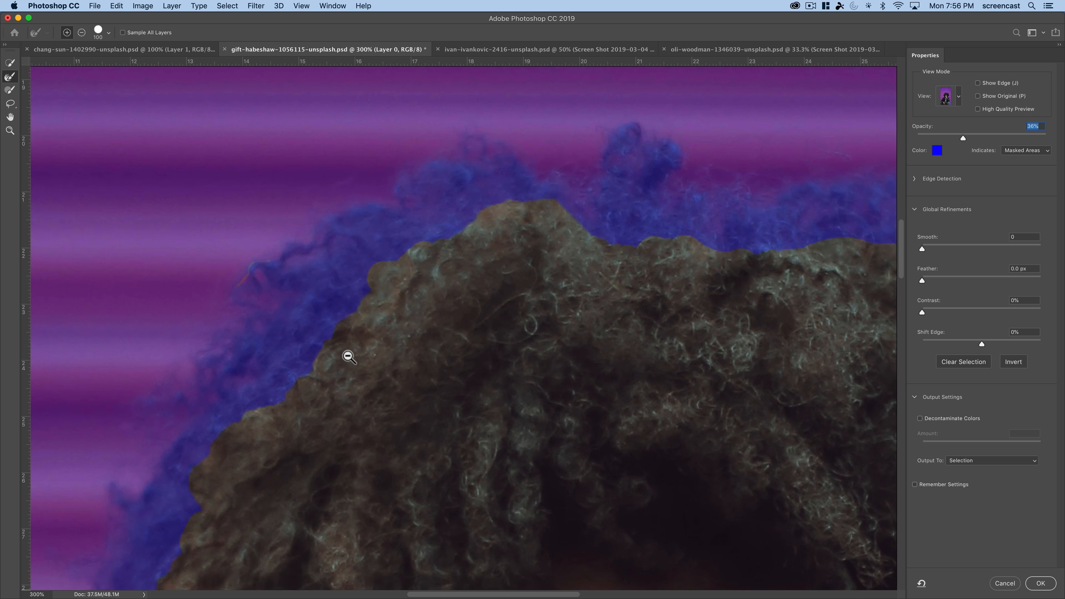
left_click(348, 357, "alt")
left_click(348, 356, "alt")
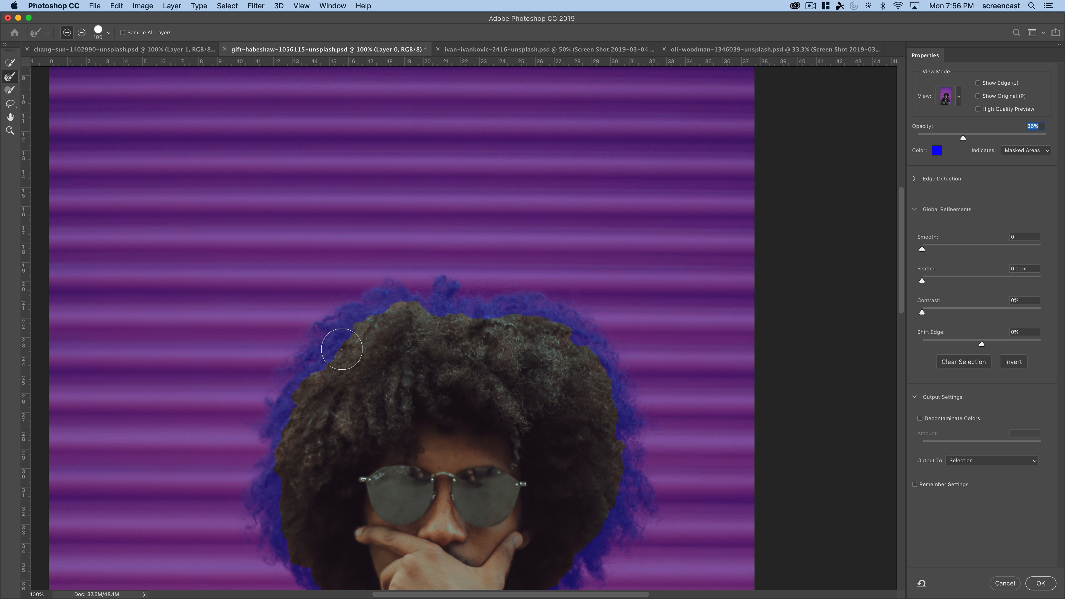
key("bracketleft")
key("bracketleft")
key("bracketleft")
key("bracketleft")
key("bracketright")
key("bracketright")
key("bracketright")
key("bracketright")
key("bracketright")
key("bracketright")
key("bracketright")
key("bracketright")
key("bracketright")
key("bracketright")
key("bracketright")
key("bracketright")
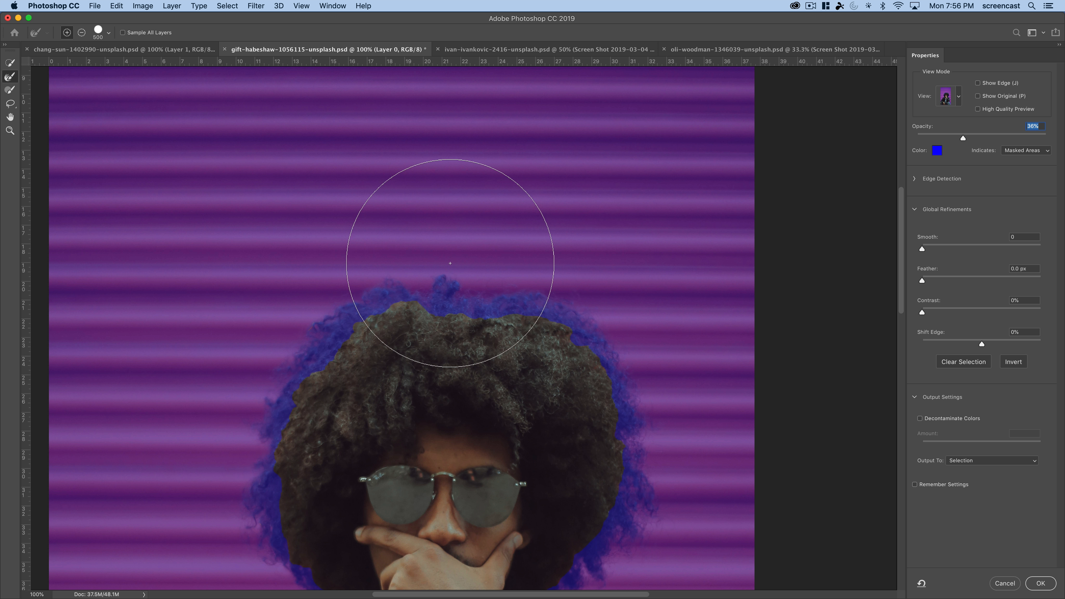
key("bracketleft")
key("bracketleft")
key("bracketleft")
key("bracketleft")
key("bracketleft")
key("bracketleft")
key("bracketleft")
key("bracketleft")
key("bracketleft")
key("bracketleft")
key("bracketleft")
key("bracketleft")
key("bracketleft")
key("bracketleft")
key("bracketleft")
key("bracketleft")
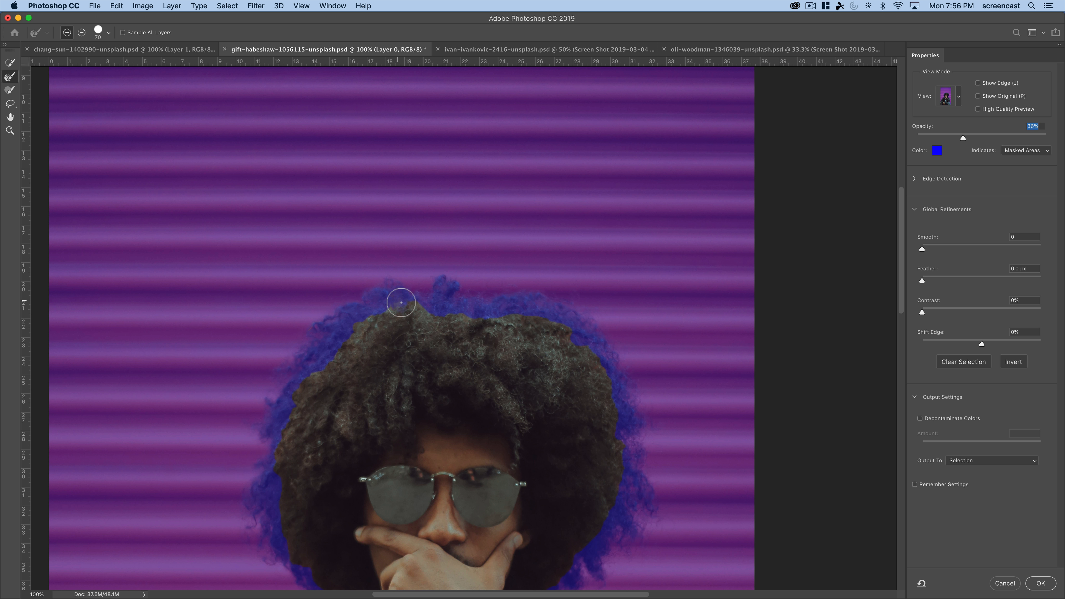
- Refine the upper-left and left hair edges by painting over the masked curls with the Refine Edge Brush
mouse_move(392, 315)
left_mouse_down()
mouse_move(364, 320)
mouse_move(375, 301)
mouse_move(359, 318)
left_mouse_up()
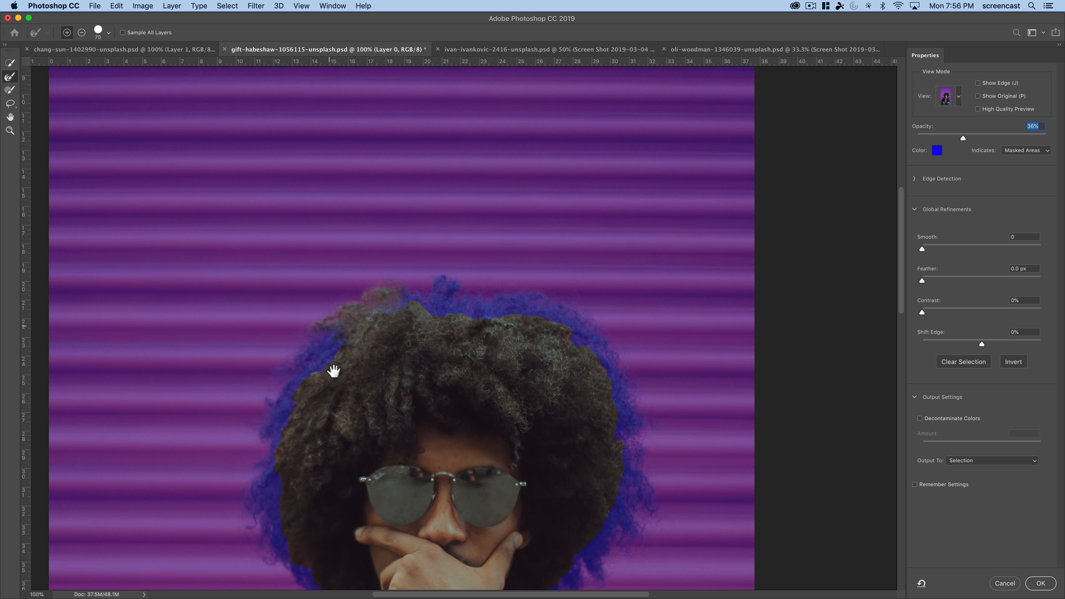
left_click_drag(334, 371, 435, 302)
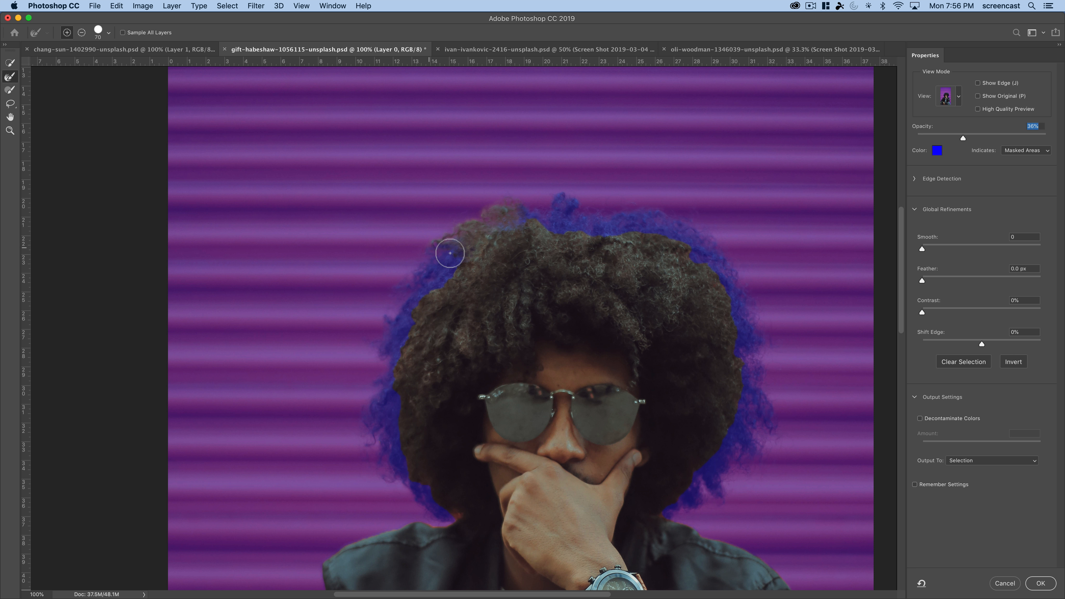
left_click_drag(445, 285, 434, 273)
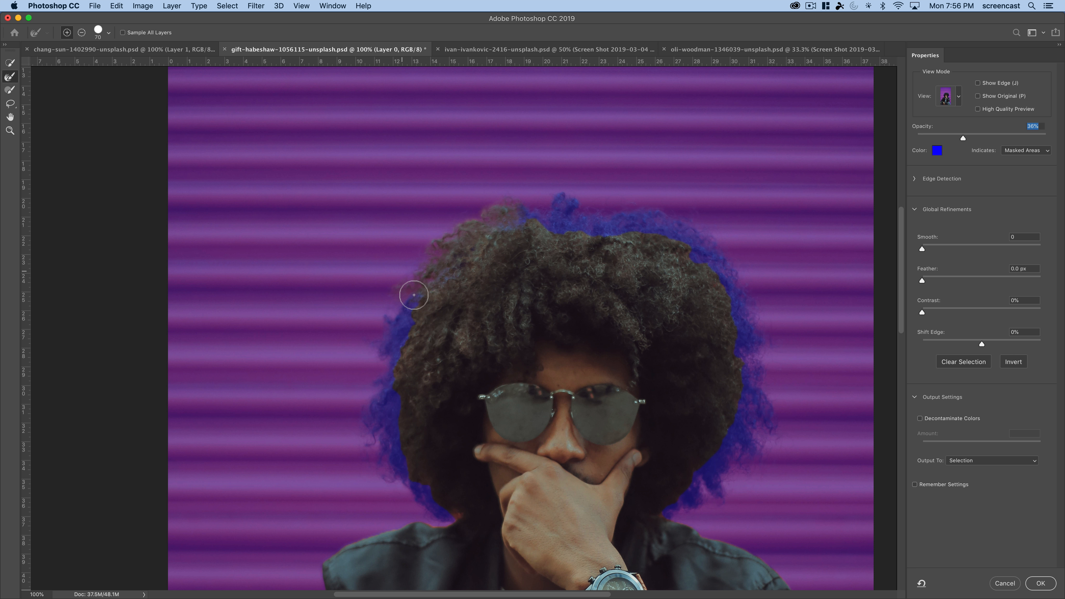
left_click_drag(409, 330, 434, 299)
- Enlarge the Refine Edge Brush to 125 and paint over the masked curls on the lower-left side of the hair
left_click_drag(423, 352, 501, 219)
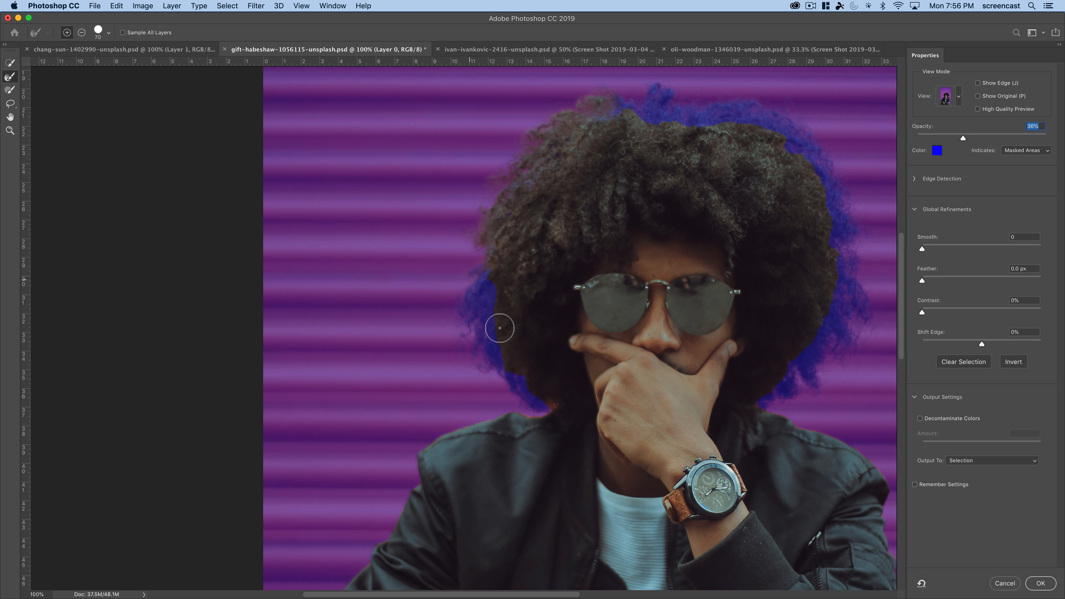
key("bracketright")
key("bracketright")
key("bracketright")
mouse_move(495, 322)
left_mouse_down()
mouse_move(488, 268)
mouse_move(468, 302)
mouse_move(476, 320)
mouse_move(490, 292)
mouse_move(482, 357)
mouse_move(464, 316)
mouse_move(478, 352)
mouse_move(537, 397)
mouse_move(499, 344)
mouse_move(527, 348)
left_mouse_up()
- Refine the masked curls across the top of the hair with the Refine Edge Brush
key("space")
left_click_drag(687, 199, 432, 348)
mouse_move(374, 300)
left_mouse_down()
mouse_move(337, 275)
mouse_move(385, 275)
mouse_move(396, 257)
mouse_move(367, 267)
mouse_move(420, 282)
mouse_move(481, 275)
mouse_move(428, 279)
mouse_move(434, 288)
mouse_move(444, 280)
mouse_move(417, 264)
mouse_move(528, 286)
left_mouse_up()
- Refine the upper-right, right and lower-right hair edges by painting over the remaining masked curls
key("space")
left_click_drag(539, 368, 333, 320)
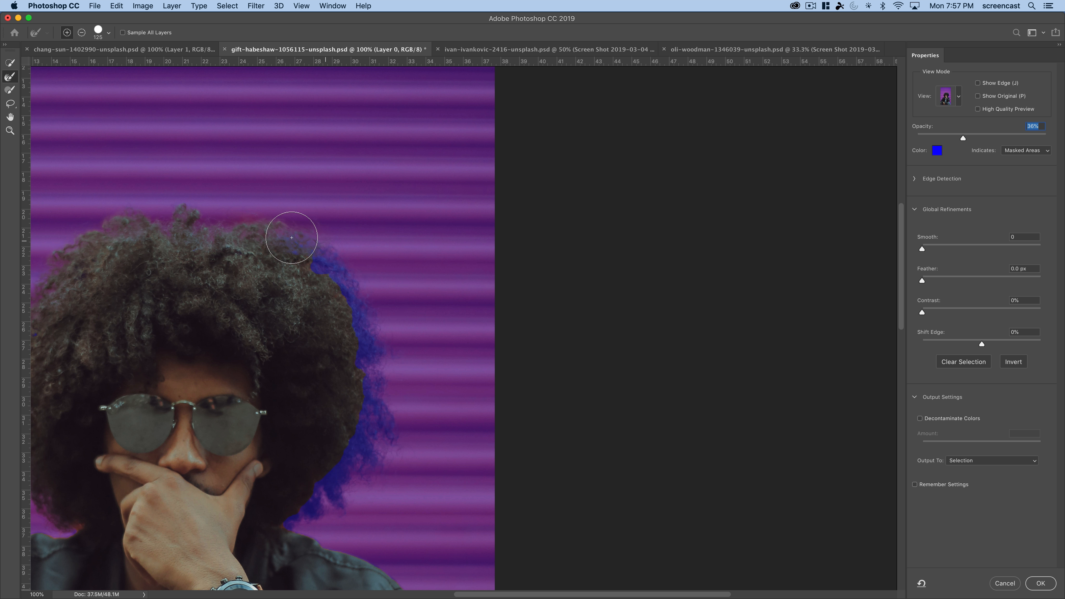
mouse_move(345, 276)
left_mouse_down()
mouse_move(323, 264)
mouse_move(356, 306)
mouse_move(352, 287)
mouse_move(381, 378)
mouse_move(391, 352)
mouse_move(367, 395)
left_mouse_up()
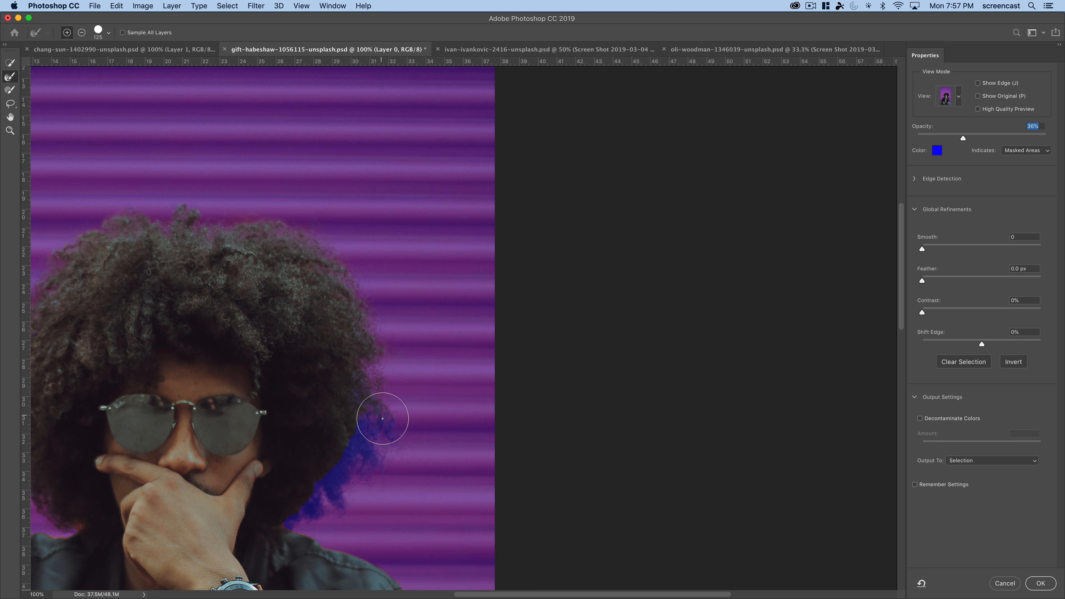
left_click_drag(404, 464, 396, 384)
mouse_move(351, 281)
left_mouse_down()
mouse_move(363, 321)
mouse_move(383, 327)
mouse_move(361, 358)
mouse_move(399, 339)
mouse_move(330, 409)
mouse_move(326, 387)
mouse_move(326, 397)
mouse_move(352, 355)
mouse_move(292, 428)
left_mouse_up()
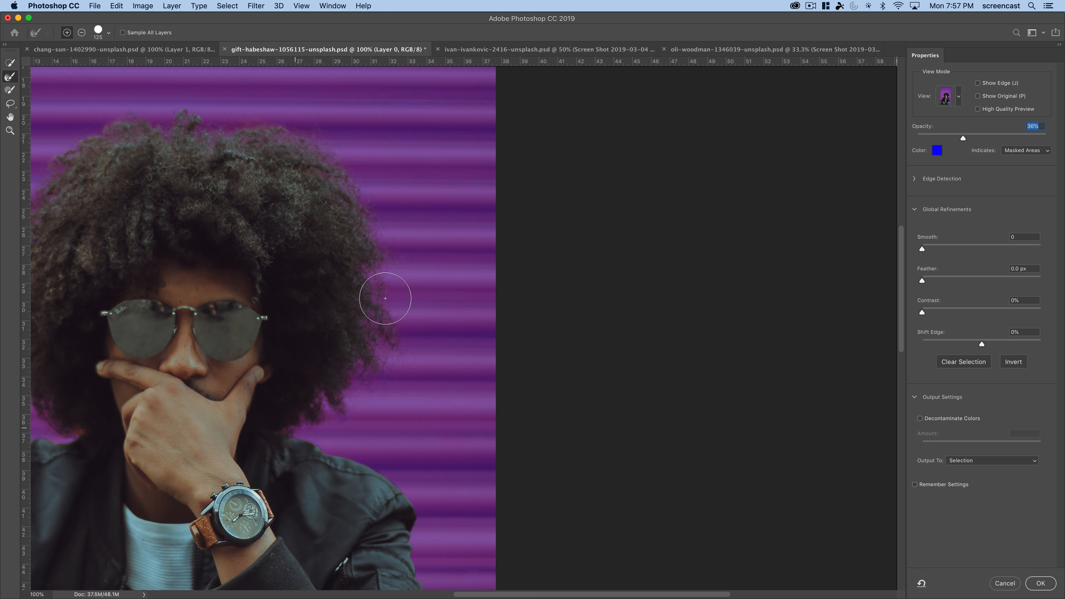
left_click_drag(299, 213, 447, 166)
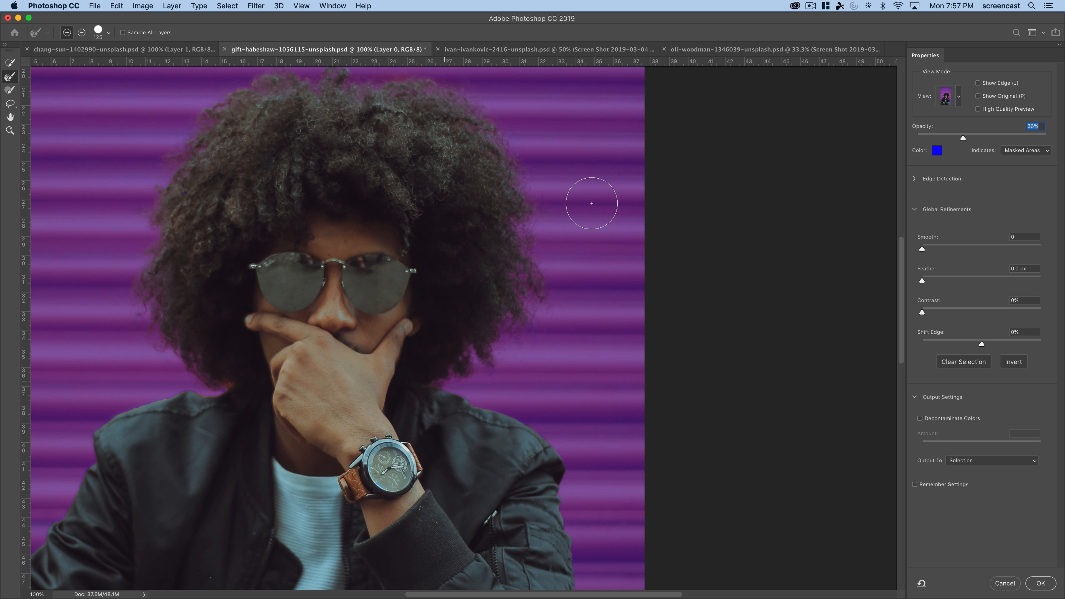
left_click_drag(573, 243, 575, 246)
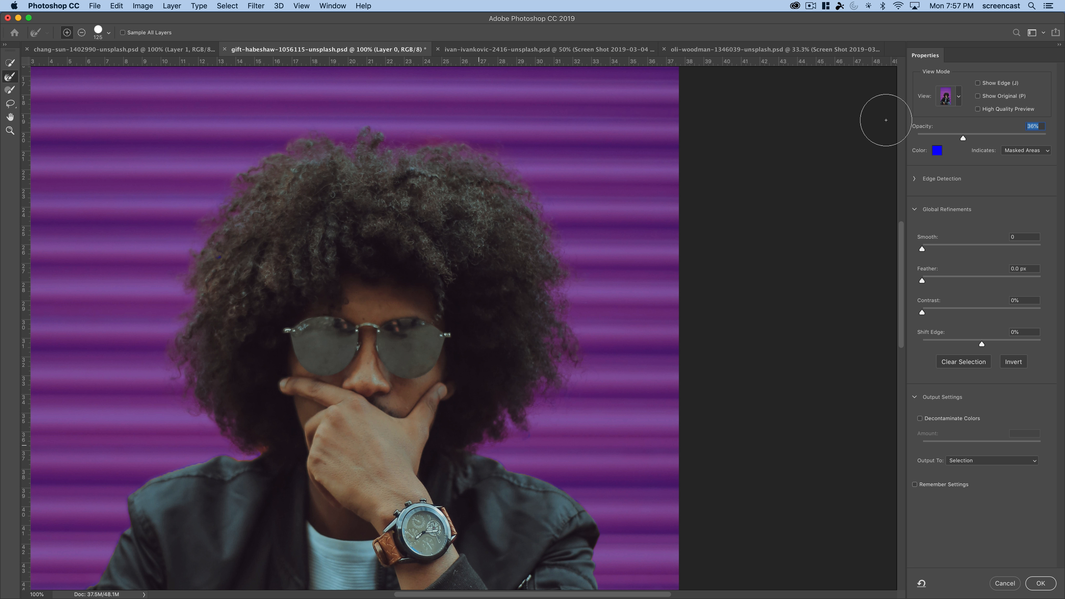
- Switch the mask preview to Black & White and magnify the left hair edge to 300% to inspect its detail
left_click(952, 99)
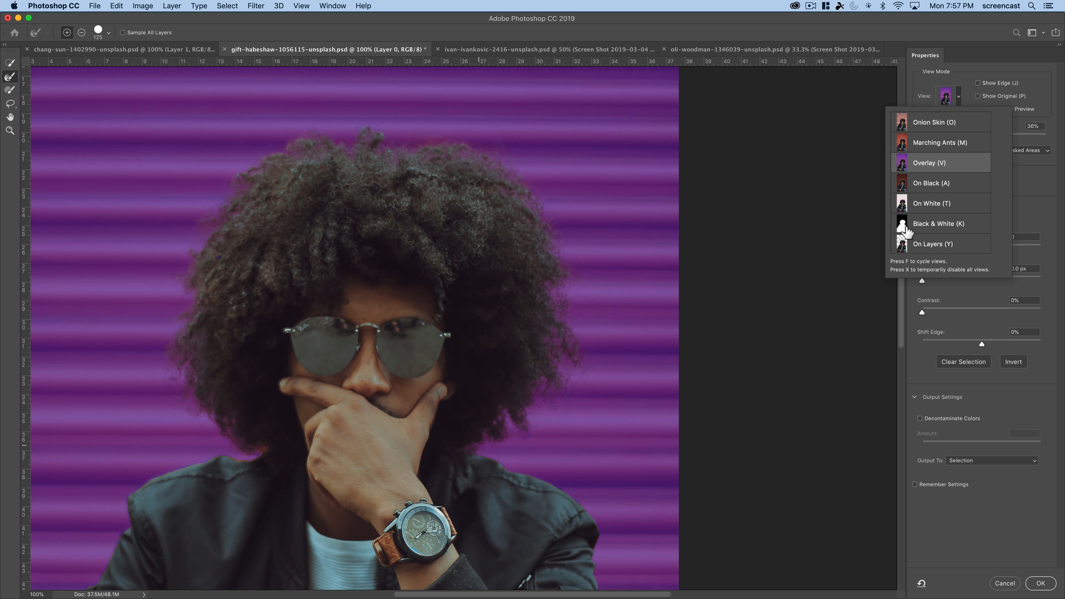
left_click(907, 230)
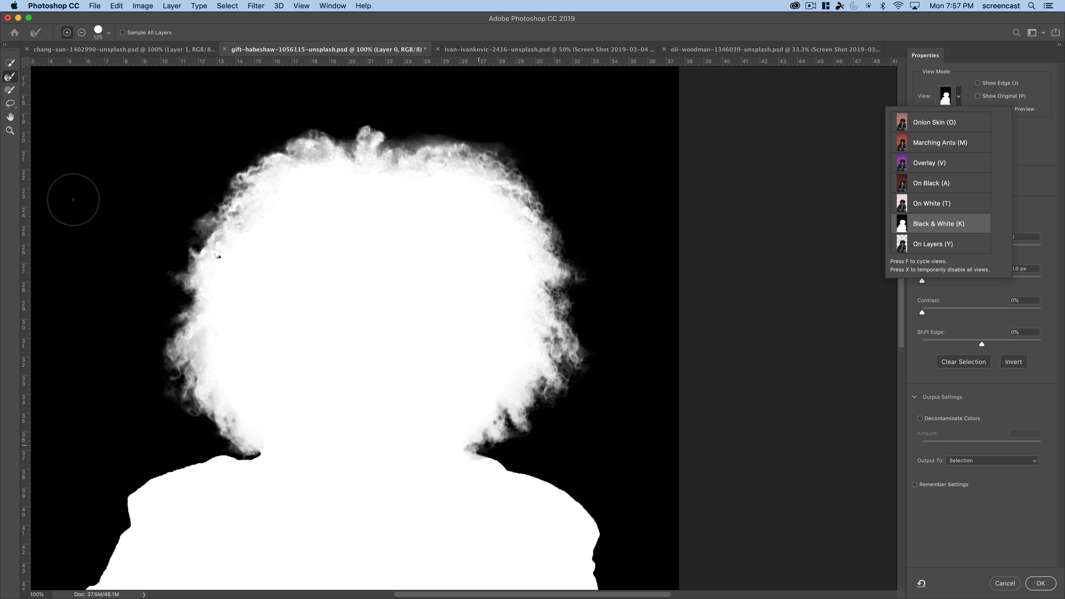
left_click(11, 130)
left_click(193, 253)
left_click(194, 253)
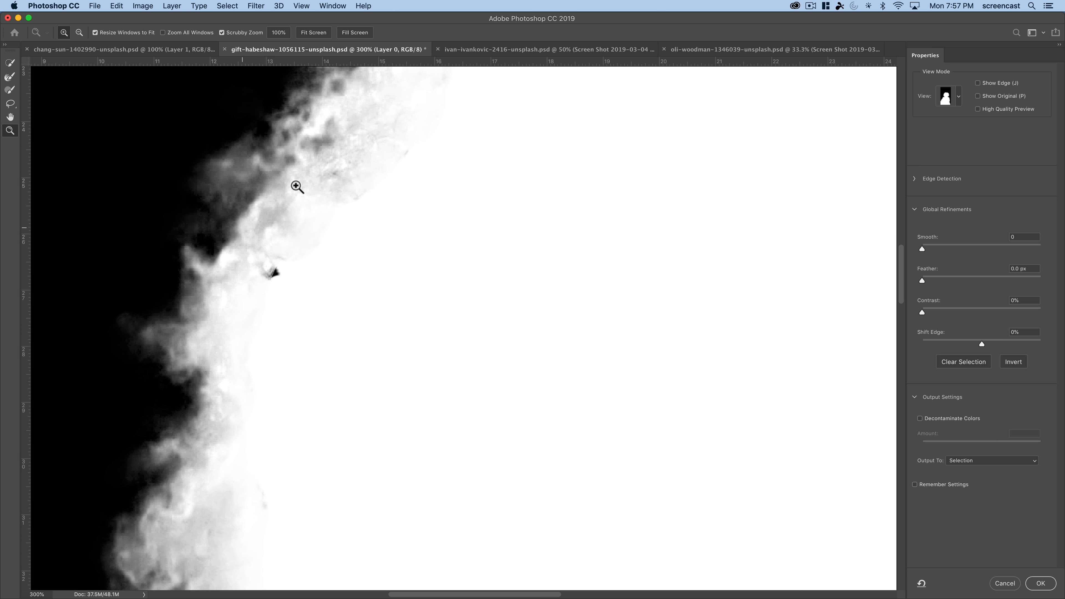
left_click_drag(296, 185, 241, 291)
key("r")
left_click_drag(296, 233, 260, 319)
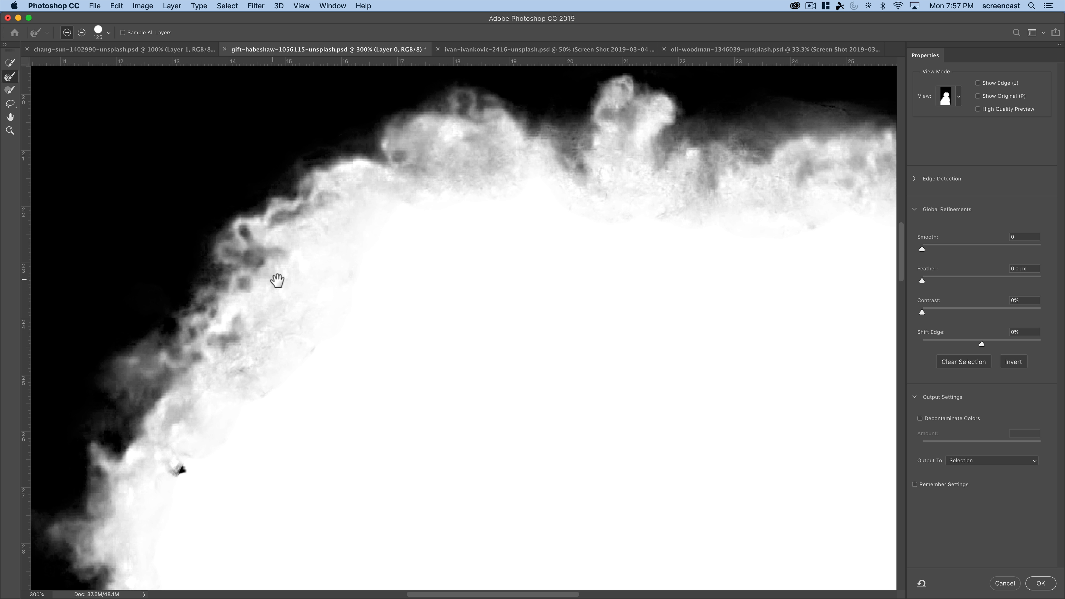
- Examine the black-and-white mask up close along the top, right and lower edges of the hair
left_click_drag(480, 142, 373, 231)
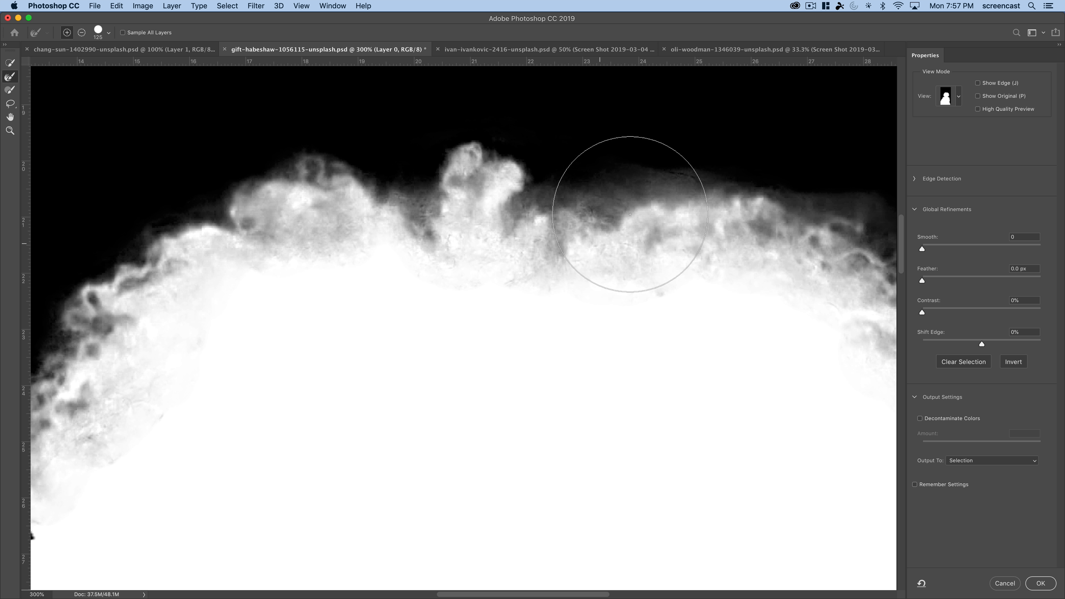
left_click_drag(634, 209, 445, 240)
mouse_move(574, 291)
left_mouse_down()
mouse_move(520, 281)
mouse_move(382, 223)
left_mouse_up()
left_click_drag(573, 371, 530, 211)
left_click_drag(553, 442, 520, 311)
left_click_drag(515, 369, 553, 263)
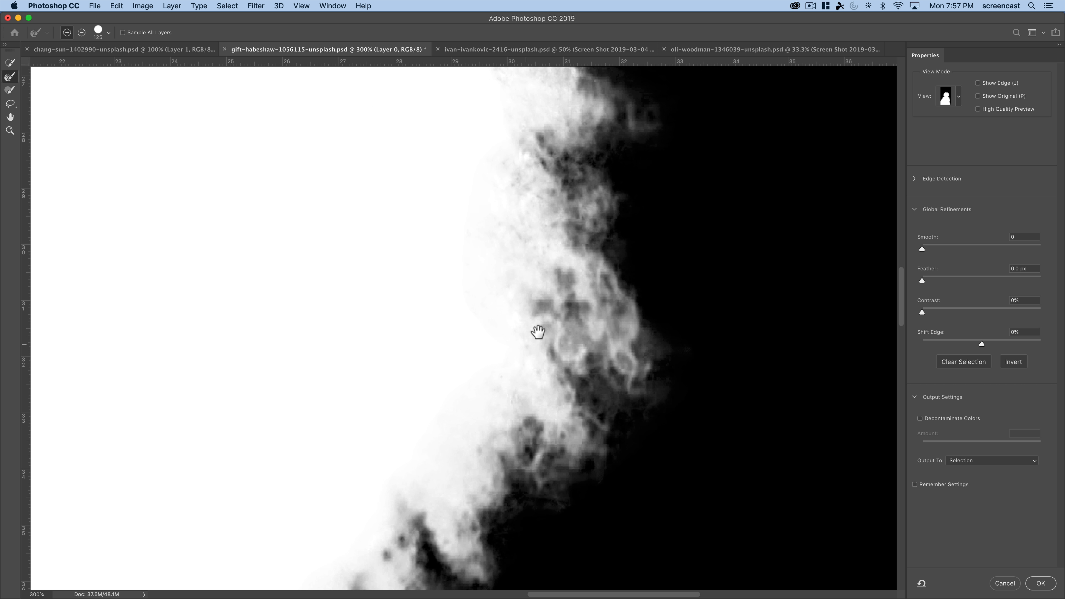
left_click_drag(535, 340, 607, 222)
left_click_drag(273, 398, 539, 423)
left_click_drag(326, 310, 457, 374)
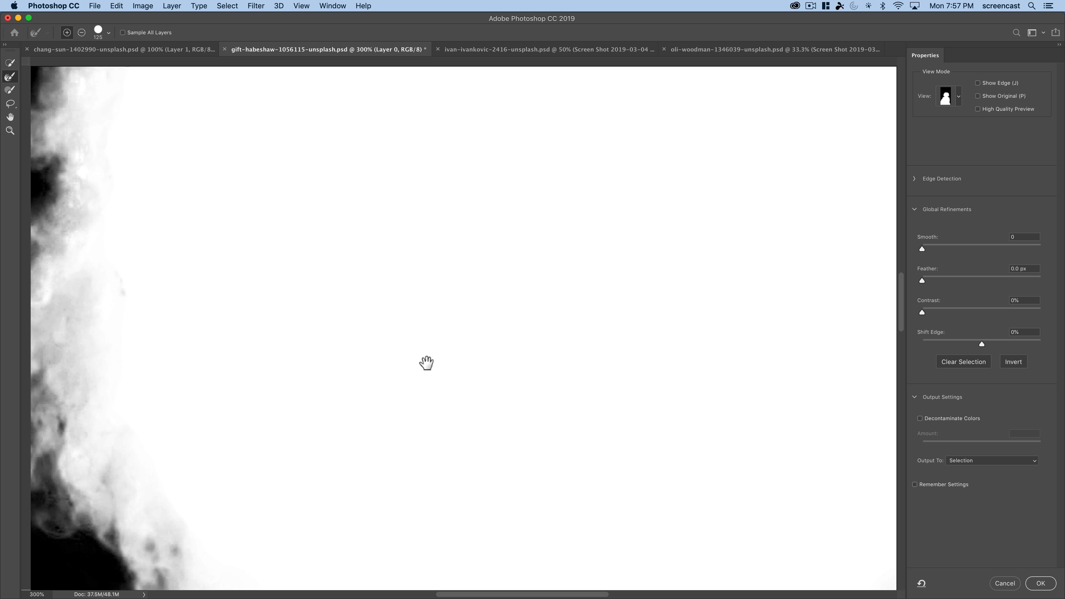
- Examine the whole black-and-white silhouette at 66.67%, including the outline of the shoulders and jacket
left_click(433, 354, "alt")
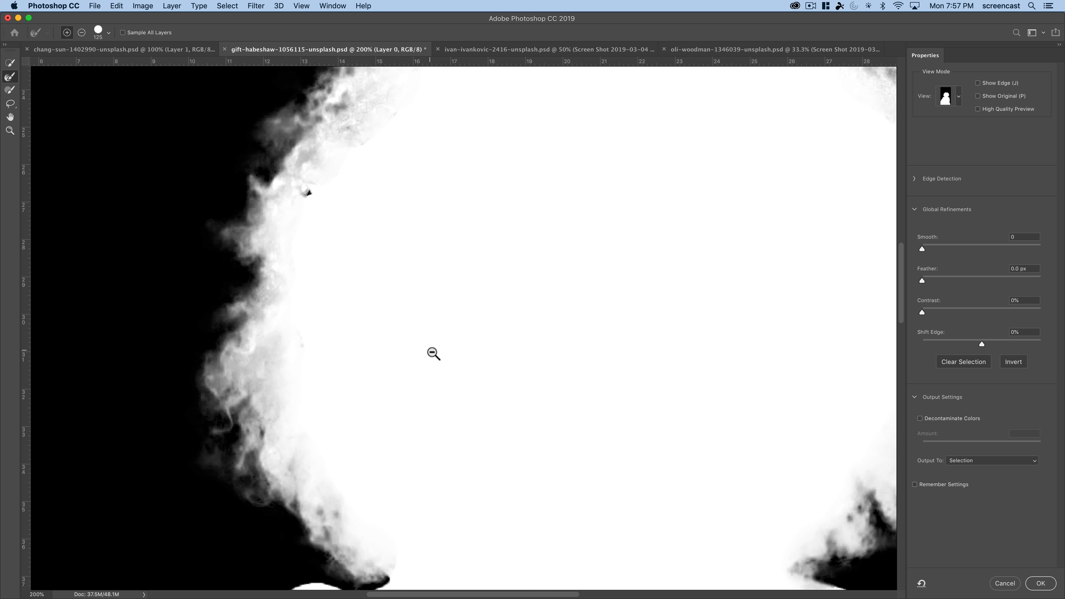
left_click(432, 353, "alt")
left_click(432, 353, "alt")
left_click_drag(460, 398, 424, 314)
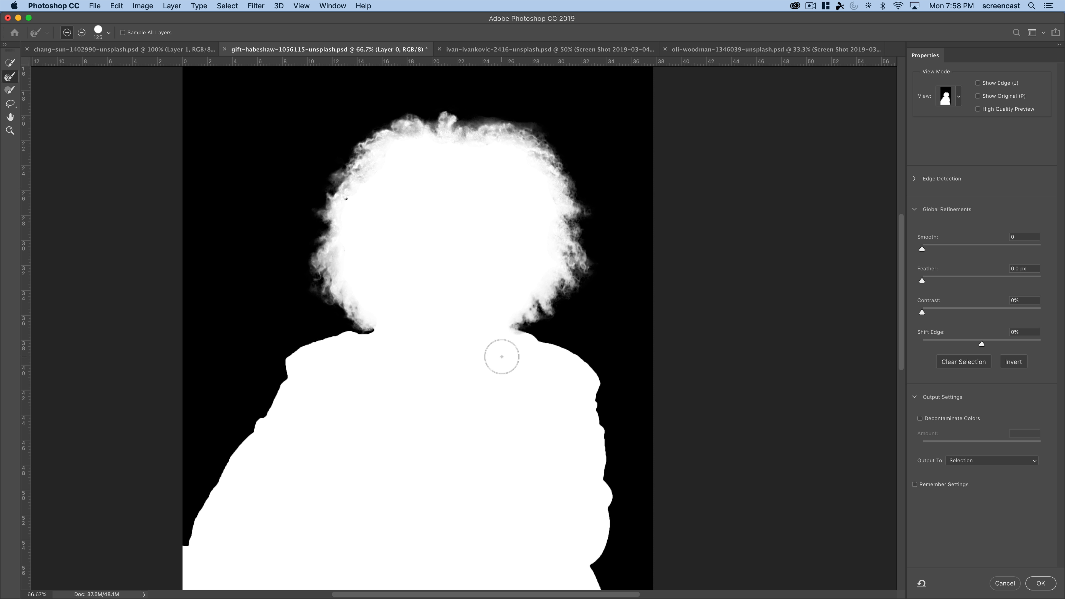
left_click(594, 414)
left_click_drag(537, 387, 468, 331)
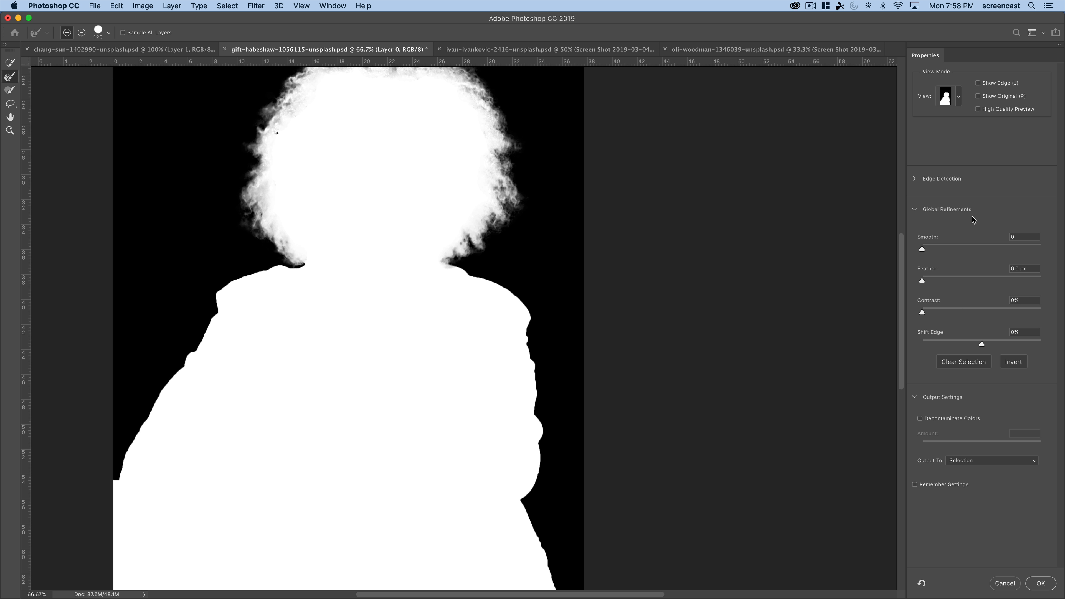
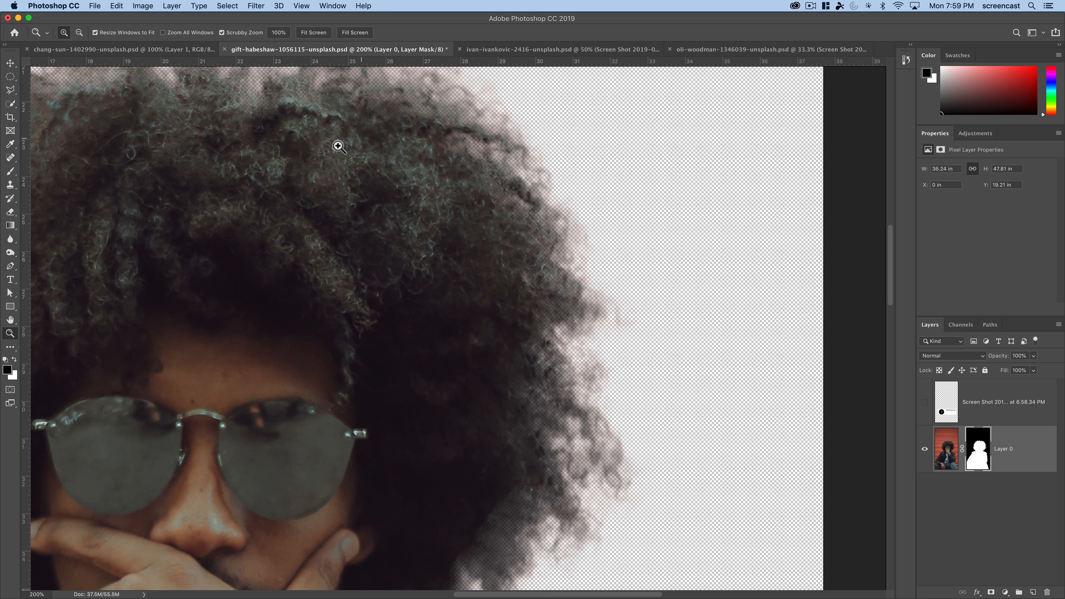
- Add a new layer beneath the masked man's layer and fill it with bright red
left_click_drag(338, 145, 572, 250)
left_click_drag(359, 394, 444, 245)
left_click(427, 318, "alt")
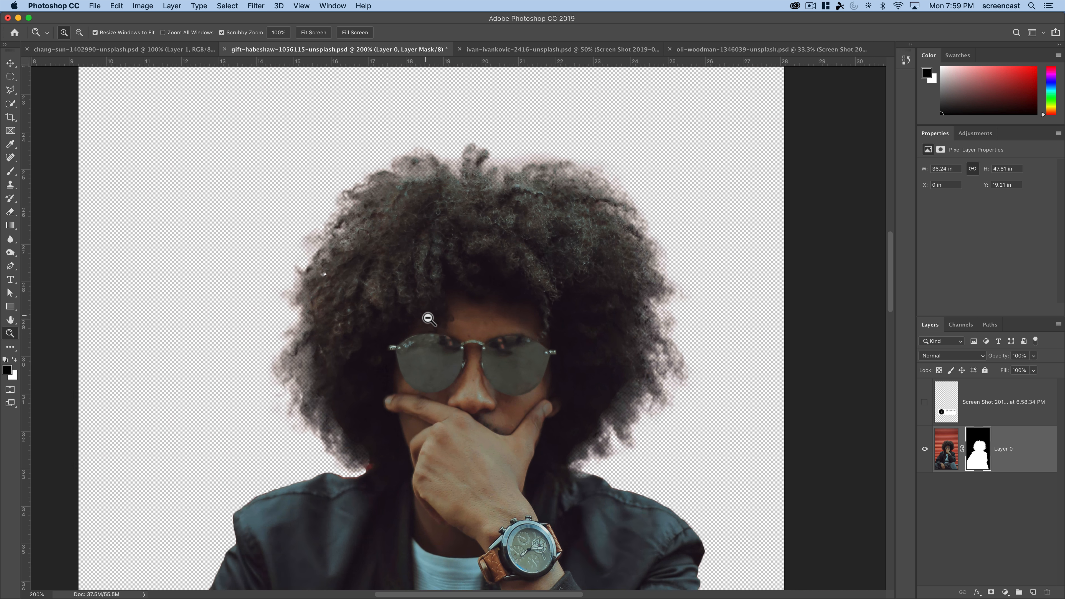
left_click(428, 318, "alt")
left_click(427, 318, "alt")
scroll(510, 347, "down", 2)
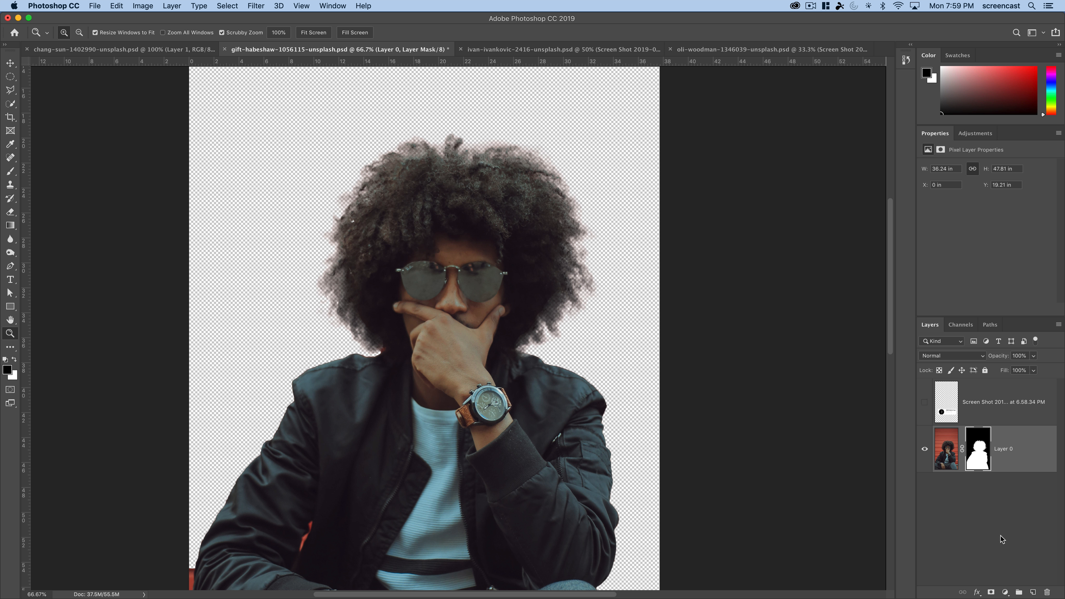
left_click(1032, 592, "super")
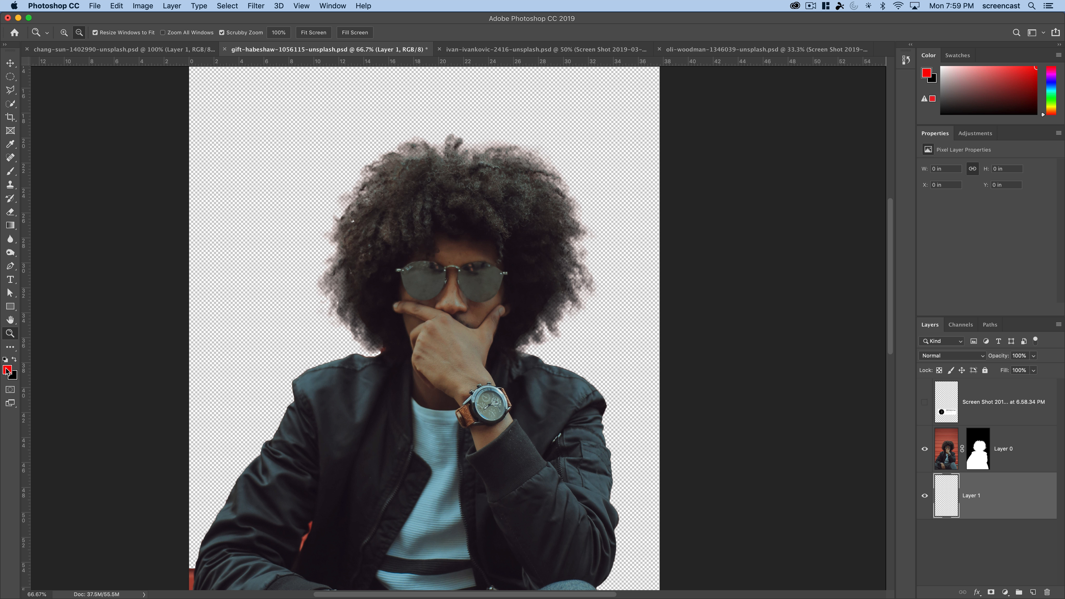
key("alt+BackSpace")
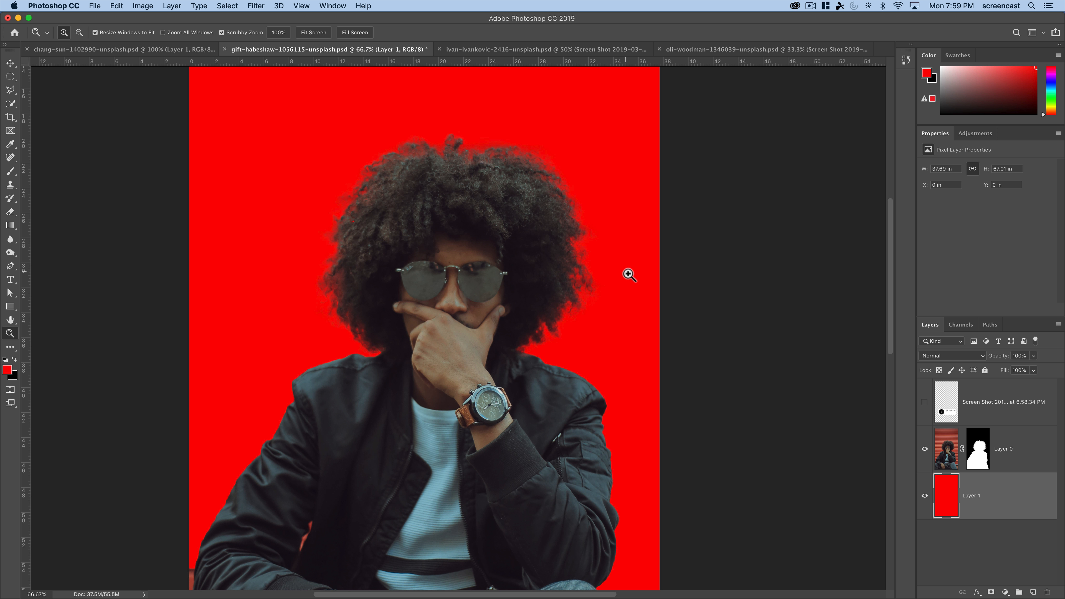
- Change the foreground color to bright blue and refill the backdrop layer behind the man with it
left_click(9, 371)
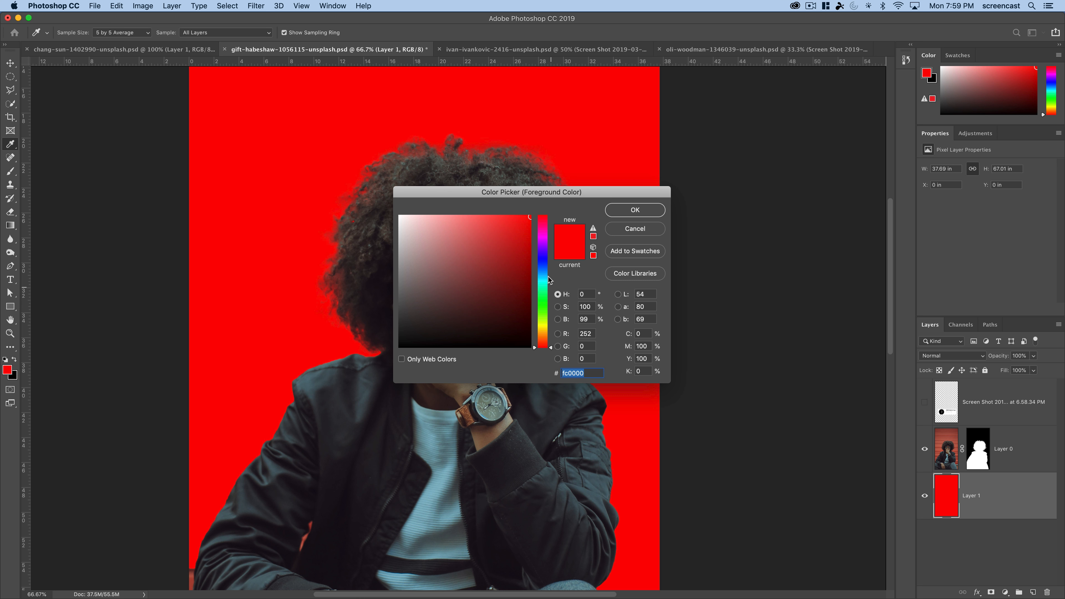
left_click(552, 263)
left_click(623, 213)
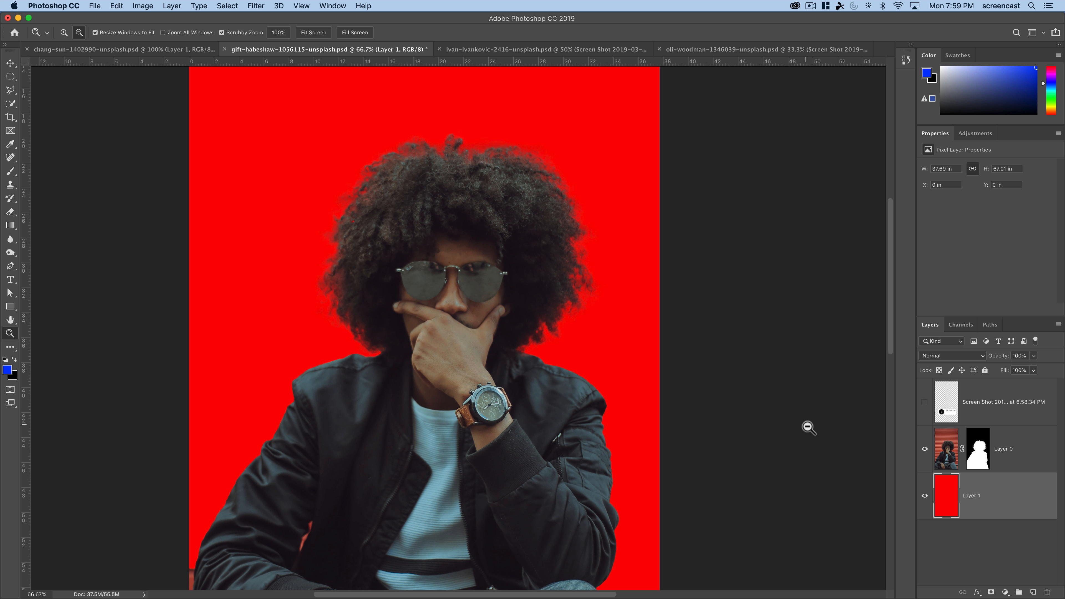
key("alt+Delete")
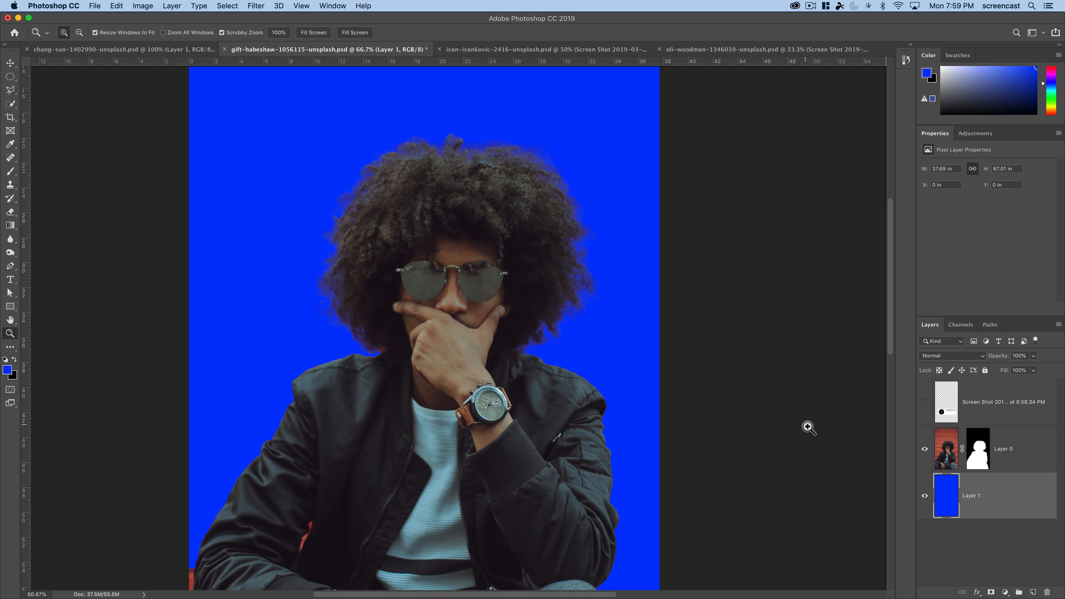
- Examine the cut-out hair edges against the blue backdrop at up to 300%, along both sides and the crown
left_click(335, 278)
left_click(334, 278)
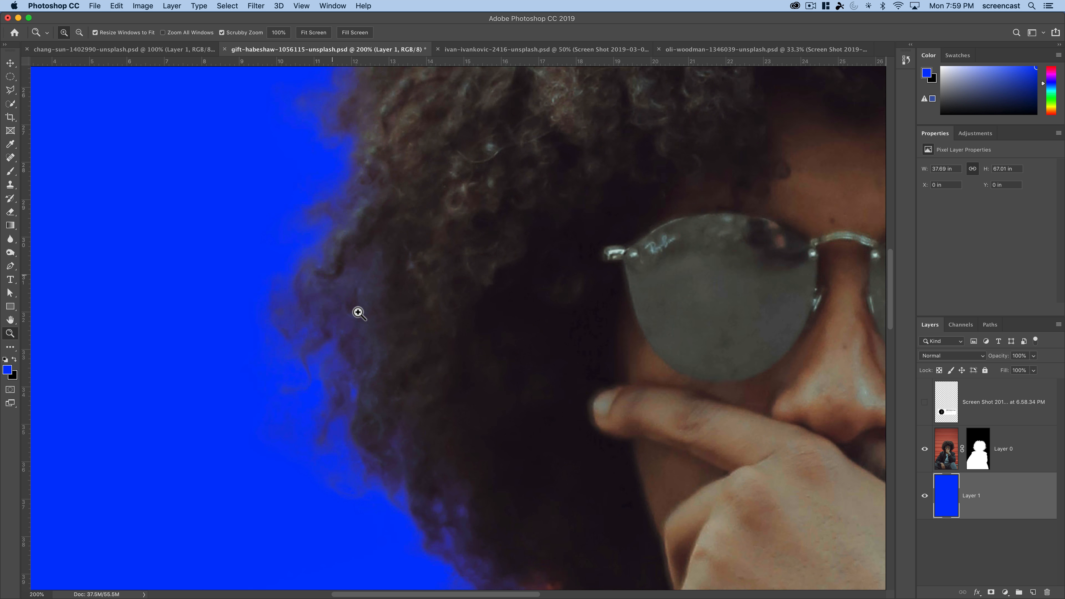
left_click(340, 285)
left_click_drag(359, 169, 306, 326)
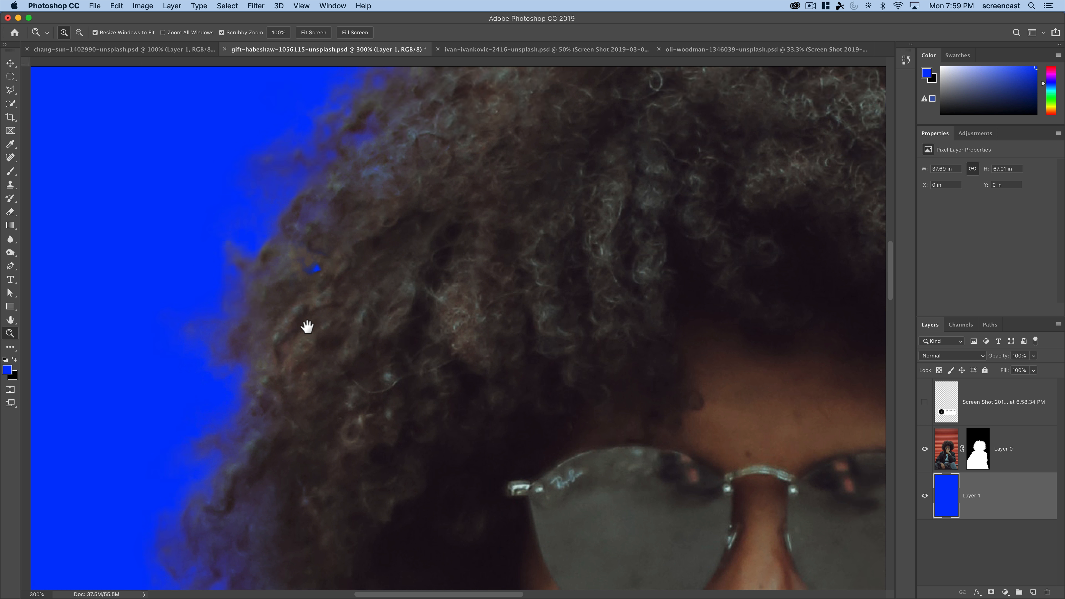
key("super+r")
left_click_drag(684, 214, 463, 255)
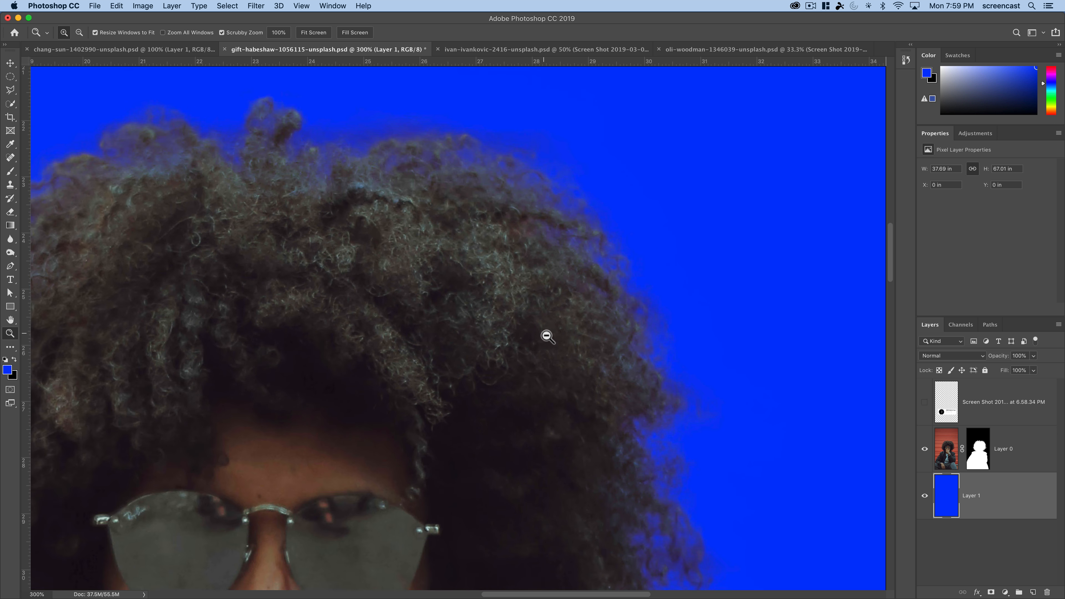
left_click(547, 336, "alt")
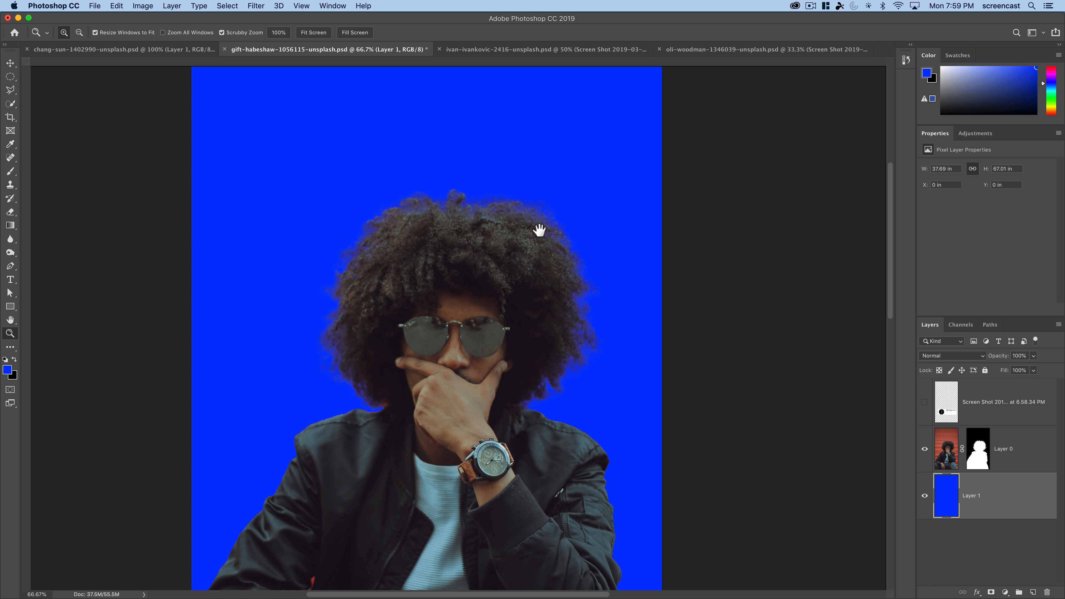
left_click_drag(540, 369, 542, 230)
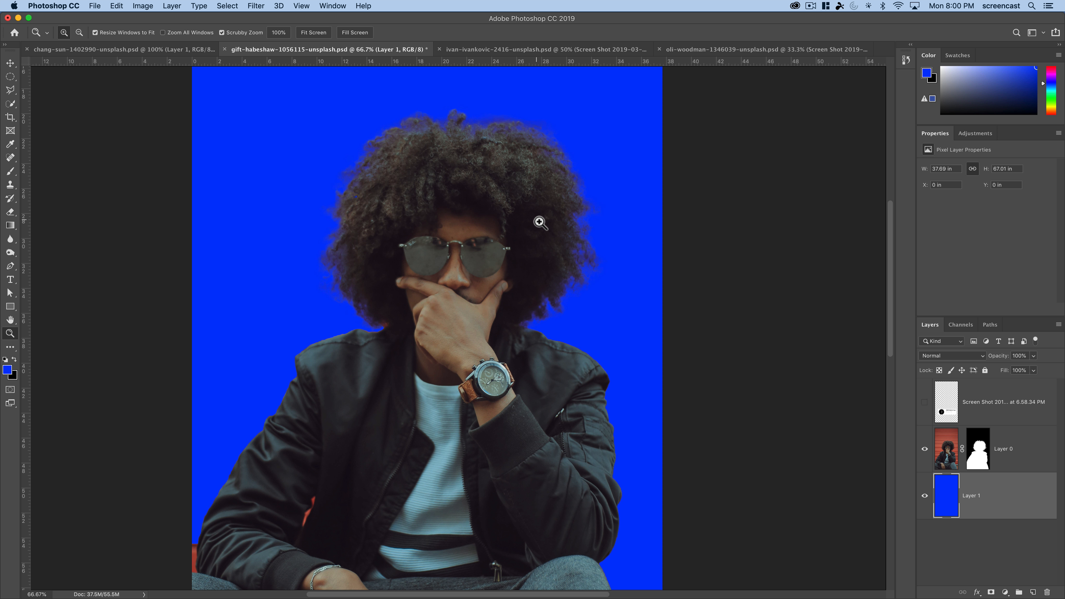
- Search the program's commands for "deco" and locate the Color Decontaminate matting command
left_click(142, 5)
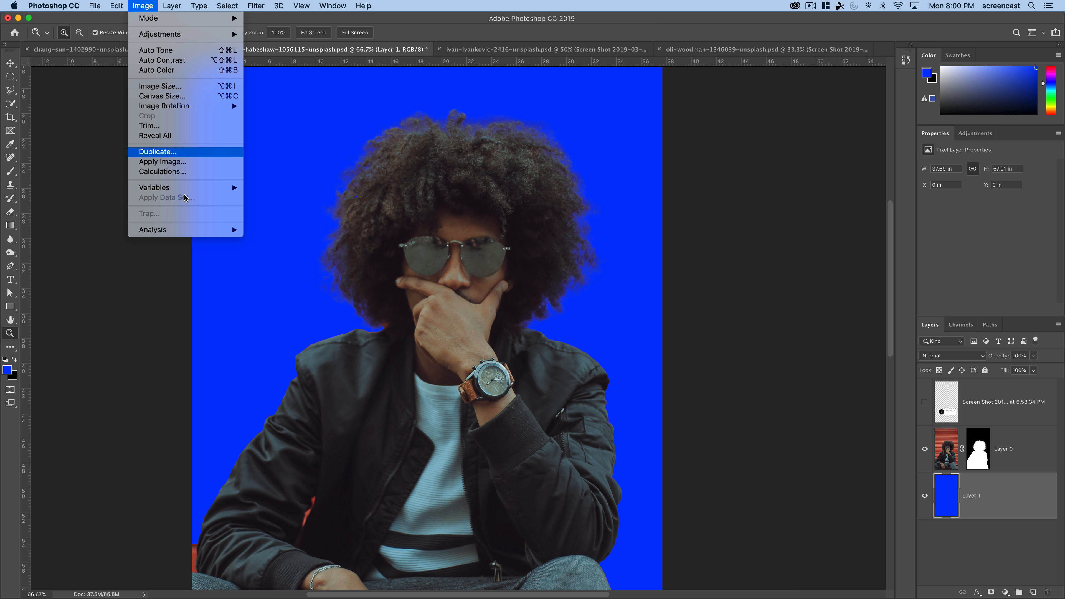
mouse_move(194, 231)
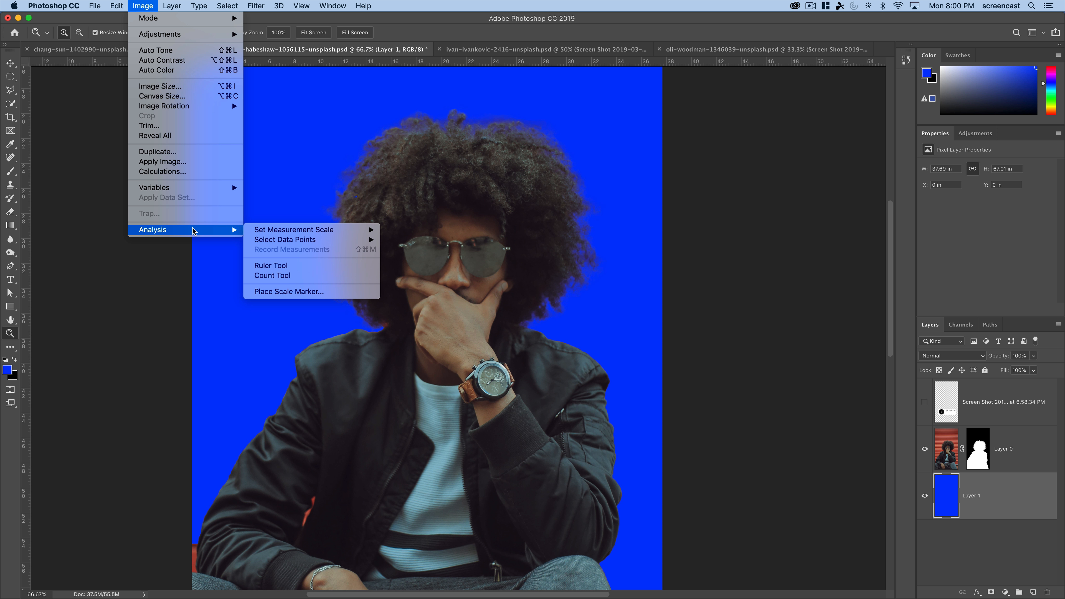
mouse_move(374, 5)
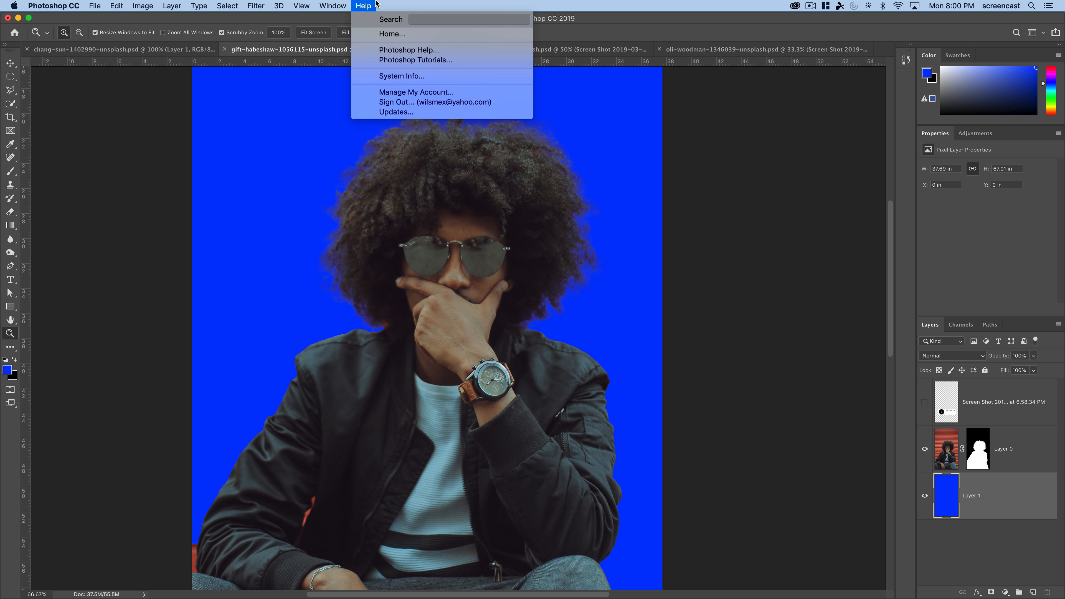
type("deco")
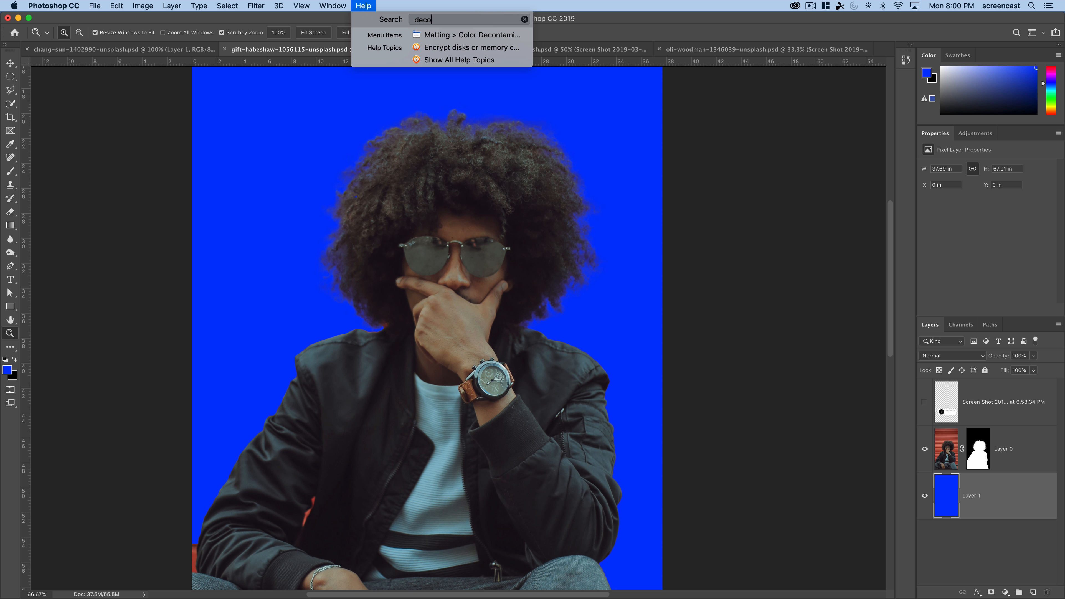
mouse_move(420, 40)
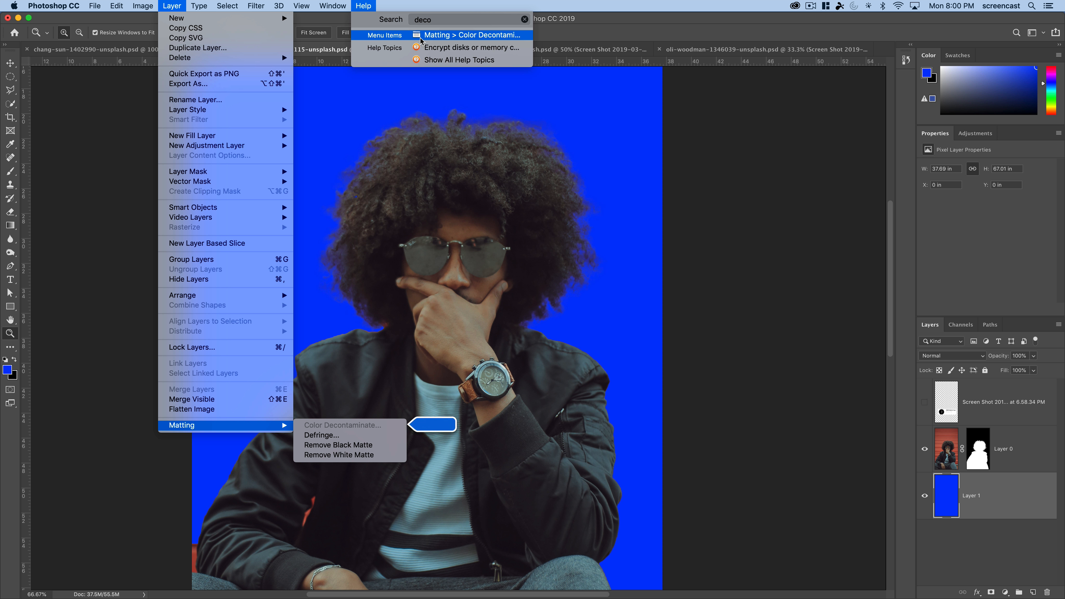
mouse_move(175, 5)
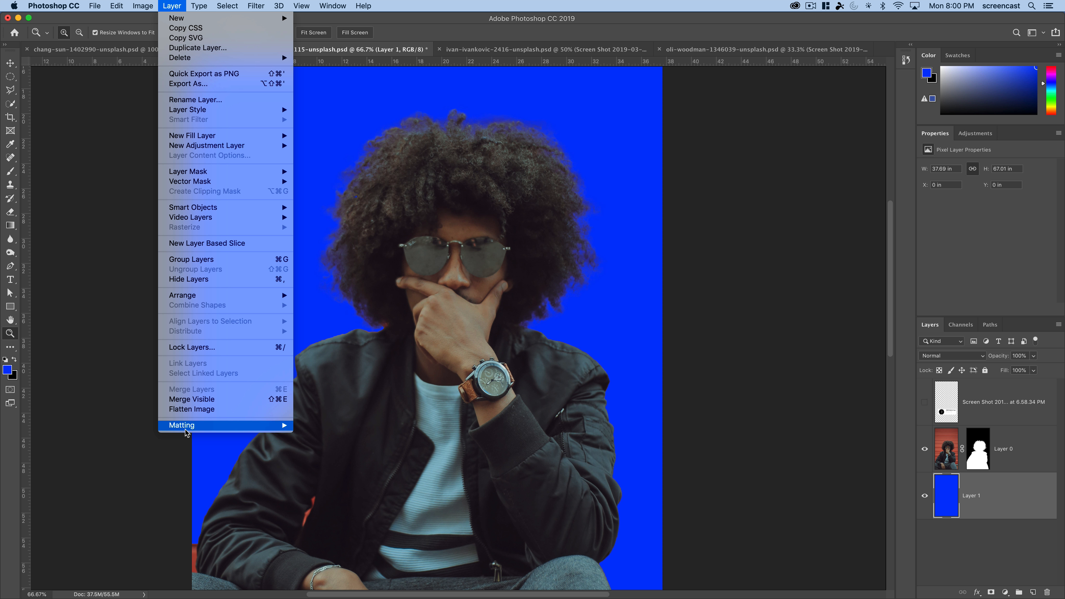
mouse_move(187, 427)
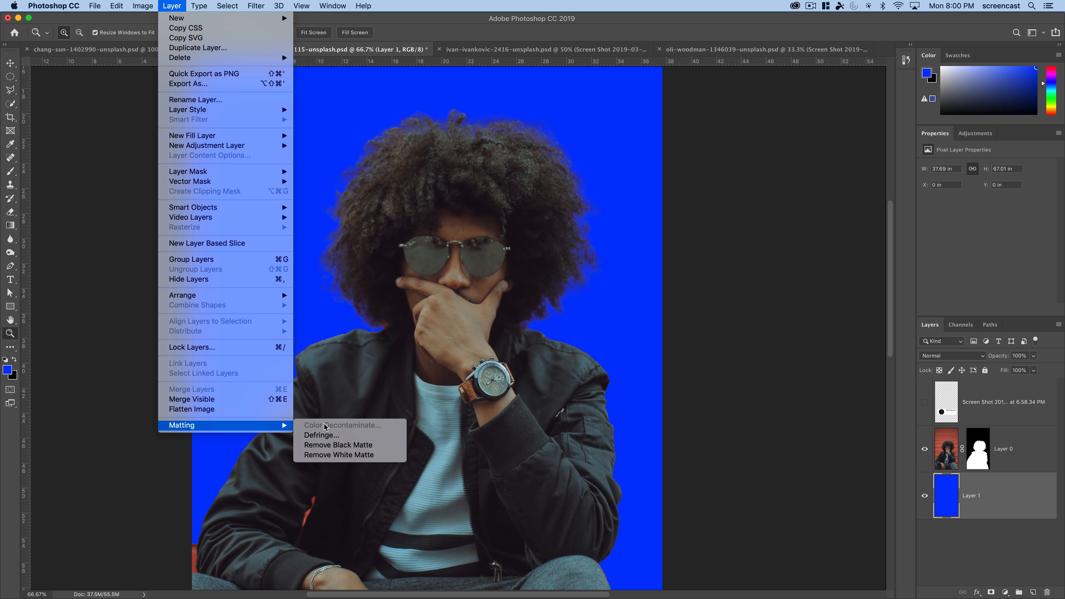
- Leave the matting commands and select the man's image on Layer 0 instead of the blue backdrop
left_click(1008, 546)
left_click(1015, 469)
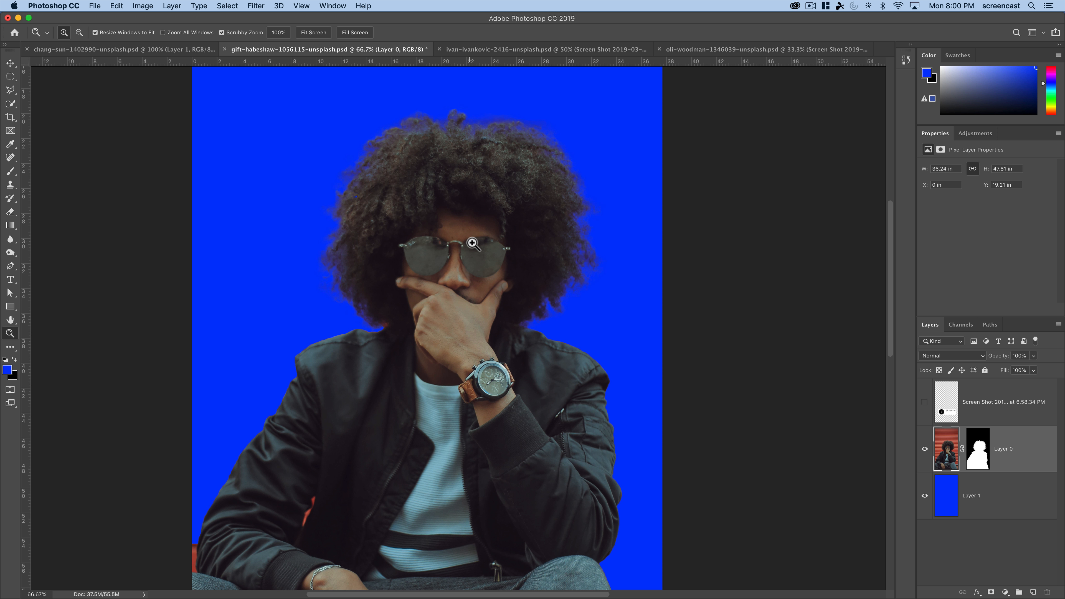
left_click_drag(473, 243, 348, 309)
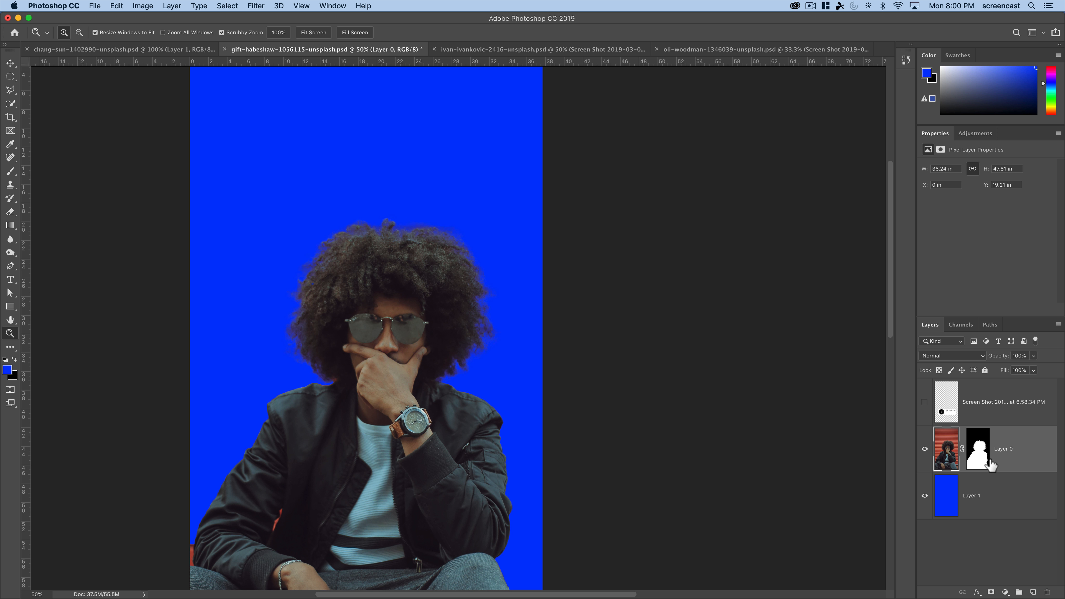
- Switch to the walled harbor town document, hide the photo credit overlay and convert the Background into a regular layer
left_click(523, 49)
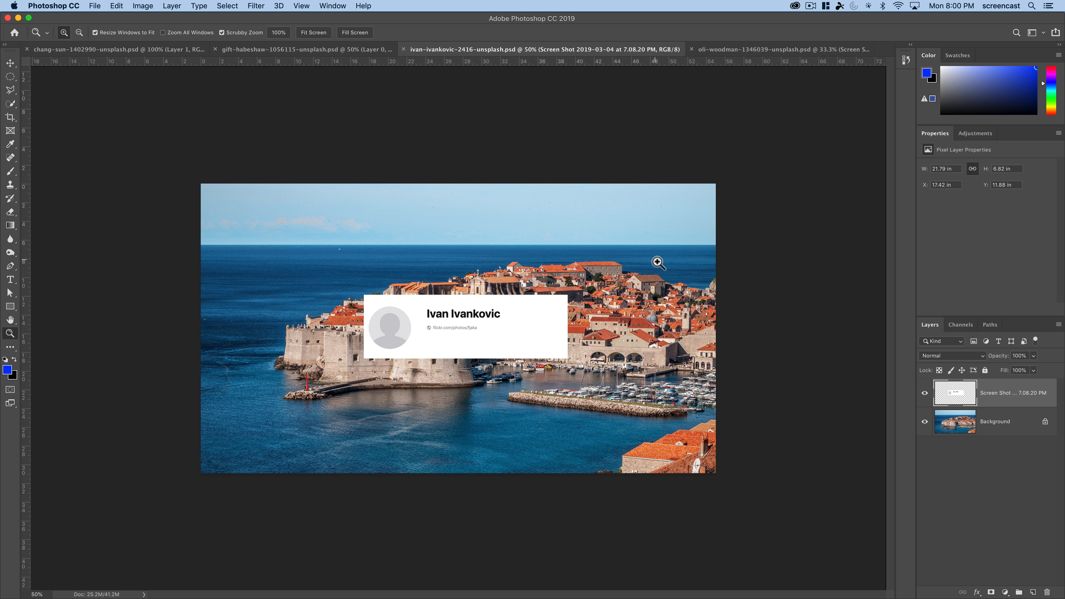
left_click(448, 327)
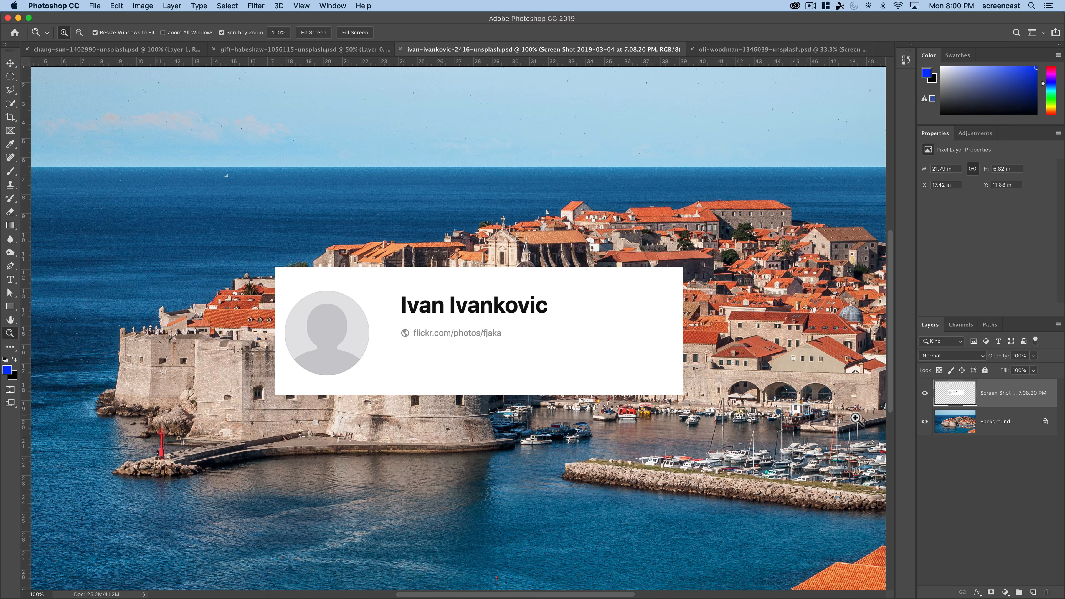
left_click(925, 392)
double_click(994, 432)
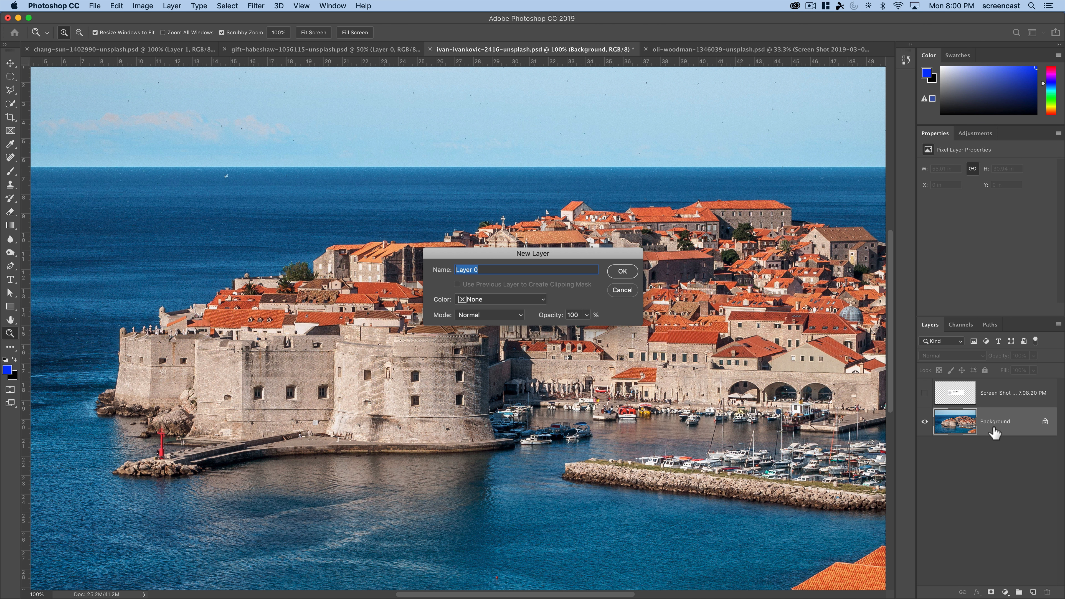
key("Return")
- Examine the boundary between the town and the sea up close, along the fortress walls, rooftops and trees
key("super+minus")
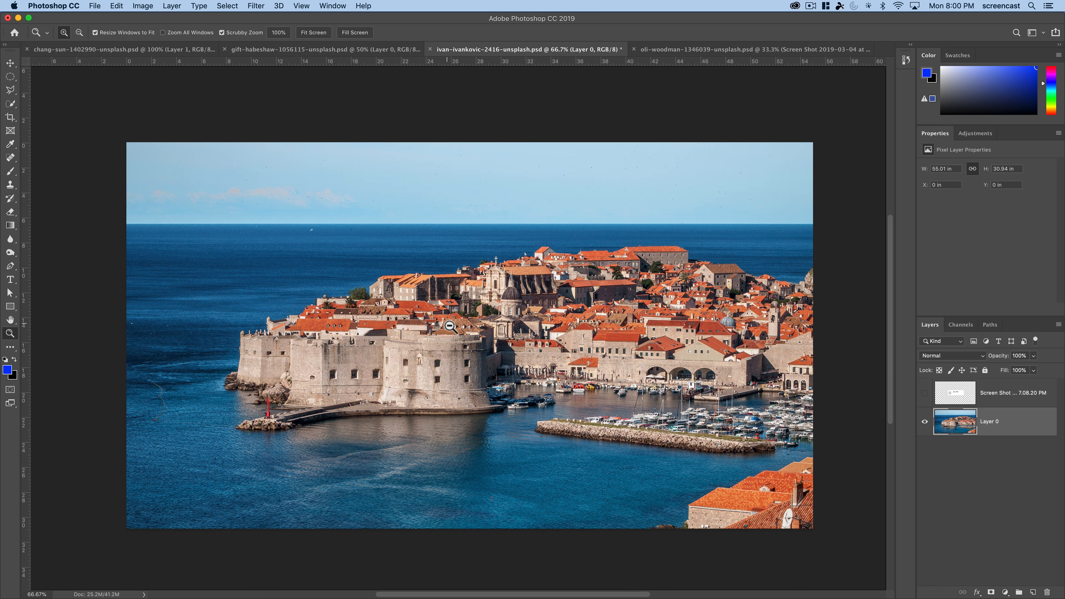
left_click_drag(488, 387, 432, 364)
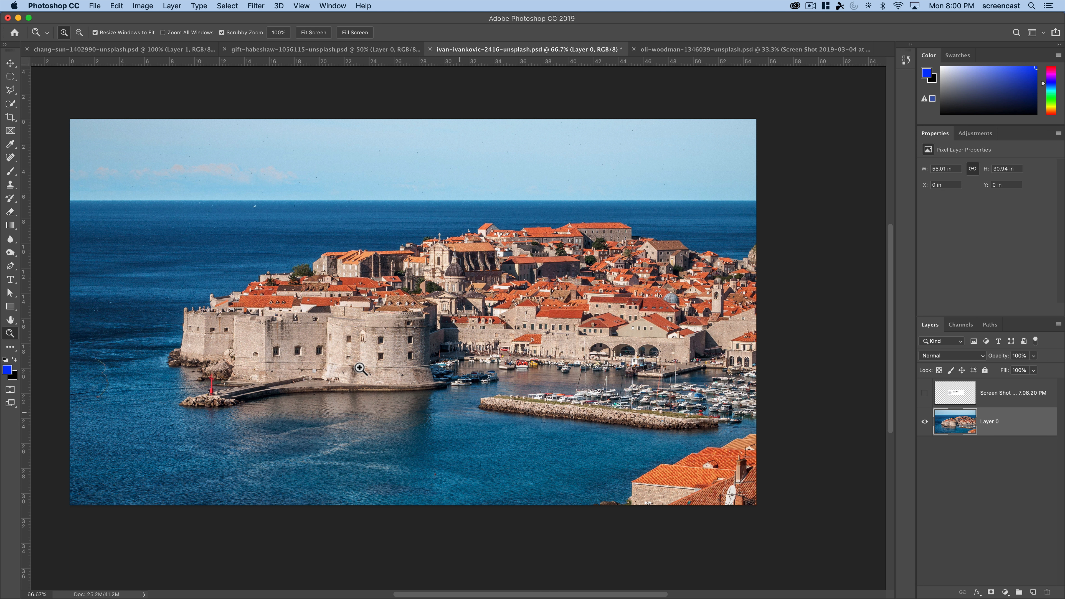
left_click(171, 313)
left_click(171, 312)
left_click(171, 313)
left_click(171, 313)
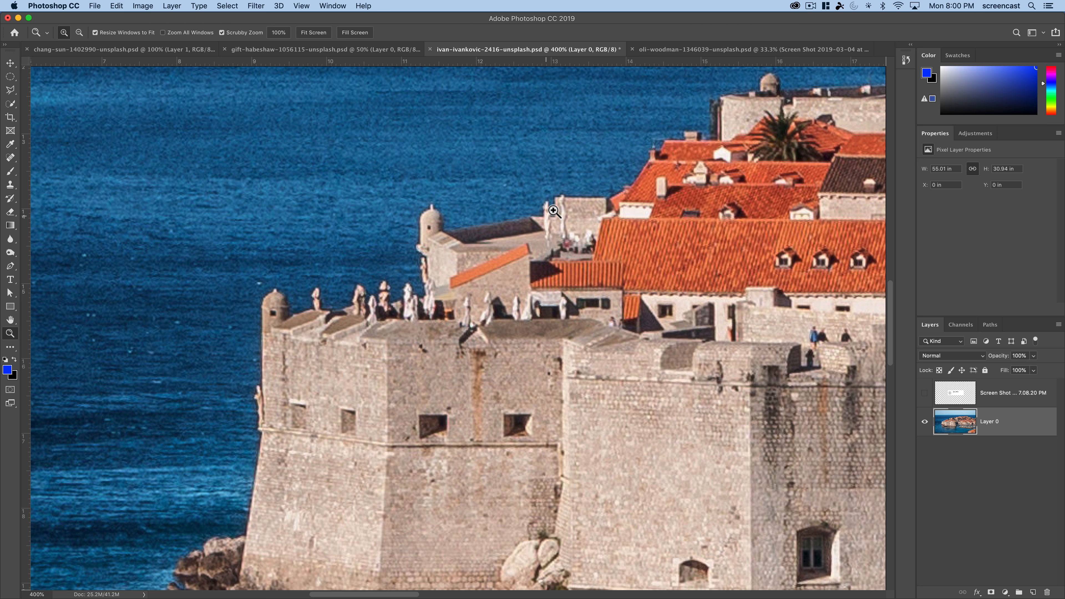
left_click_drag(727, 151, 616, 196)
left_click_drag(742, 172, 572, 228)
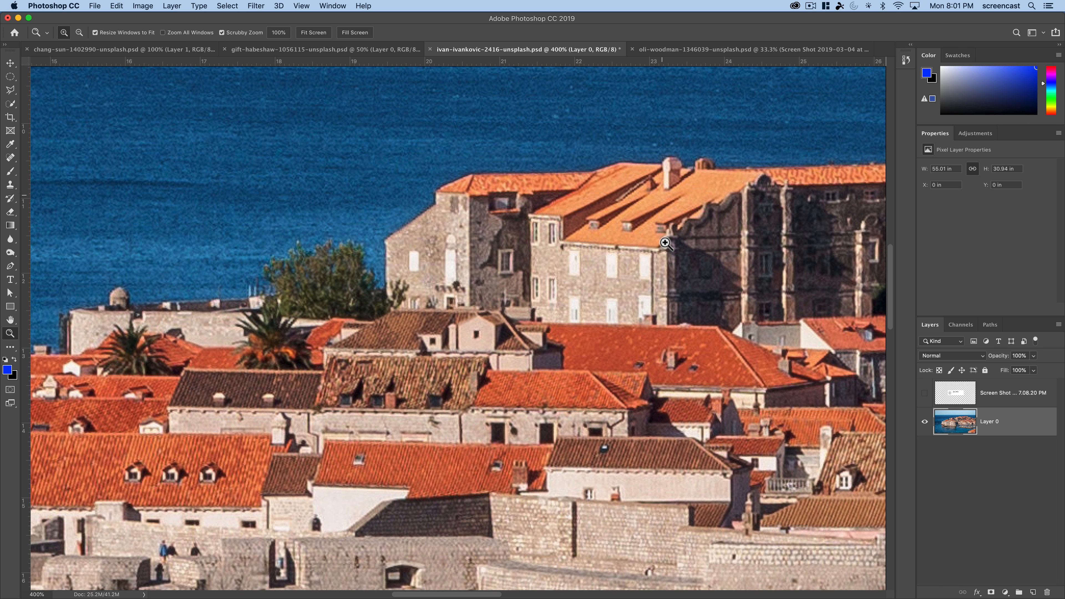
left_click(656, 262, "alt")
left_click(656, 262, "alt")
left_click(656, 262, "alt")
left_click(656, 262, "alt")
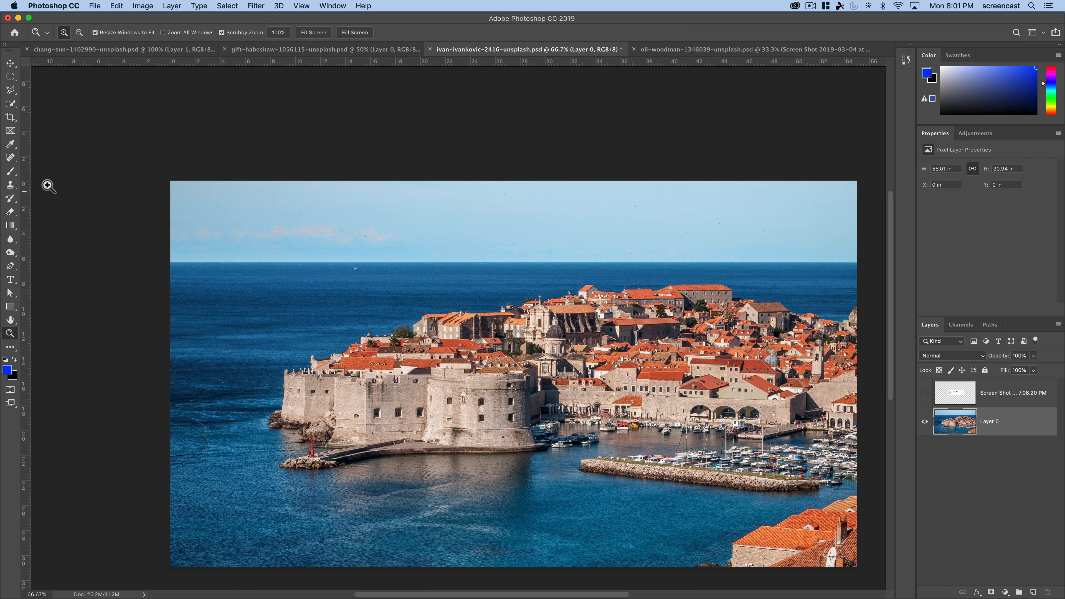
- Try selecting the open sea behind the fortress with the Magic Wand
left_click_drag(10, 104, 54, 112)
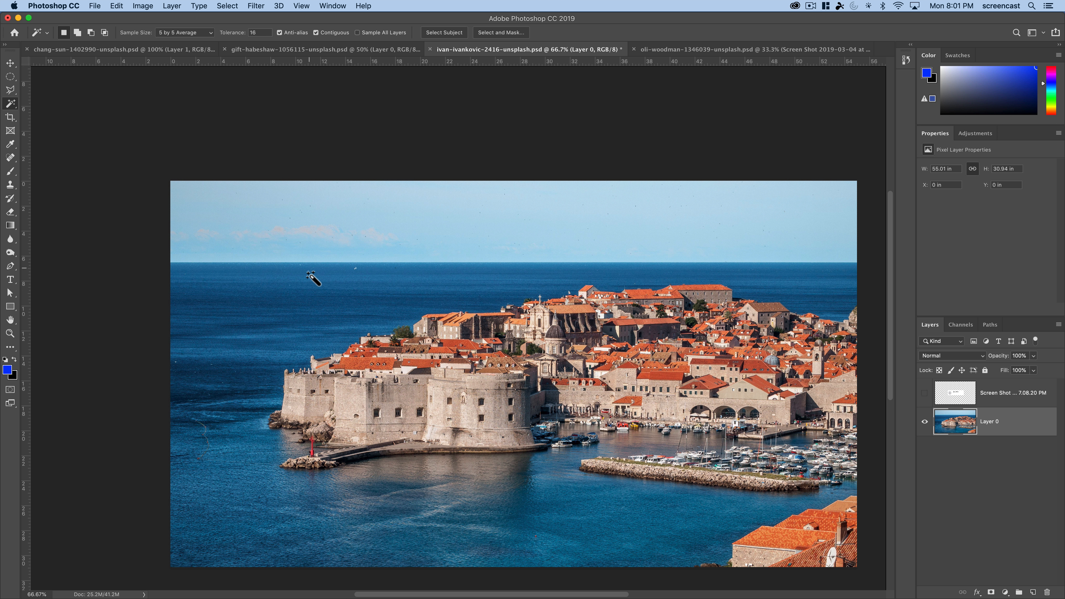
left_click(244, 302)
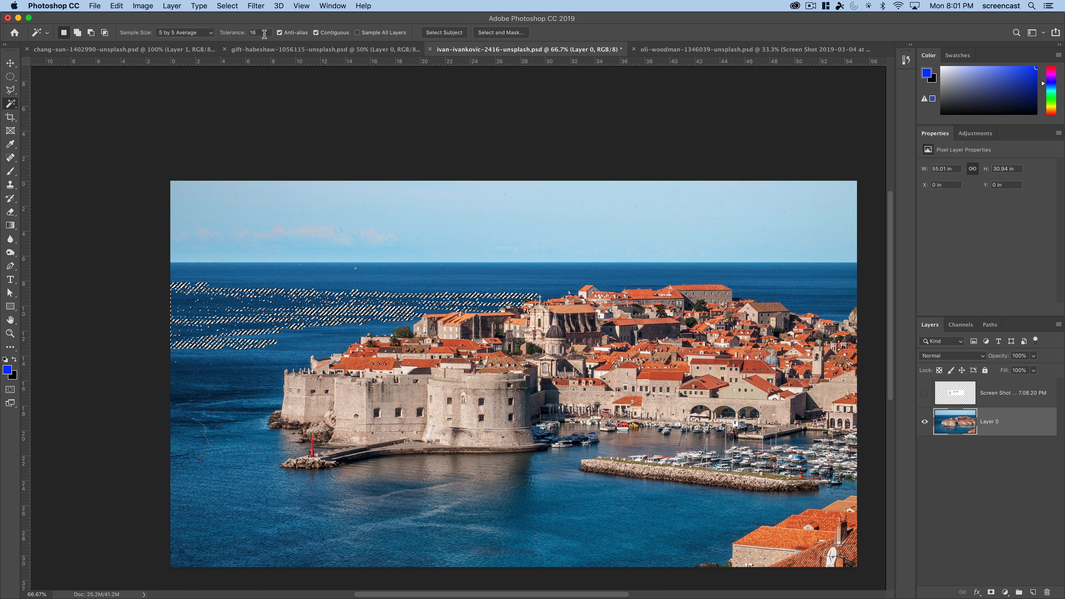
- Set the Magic Wand tolerance to 32, try the sea selection again and deselect it
left_click(238, 34)
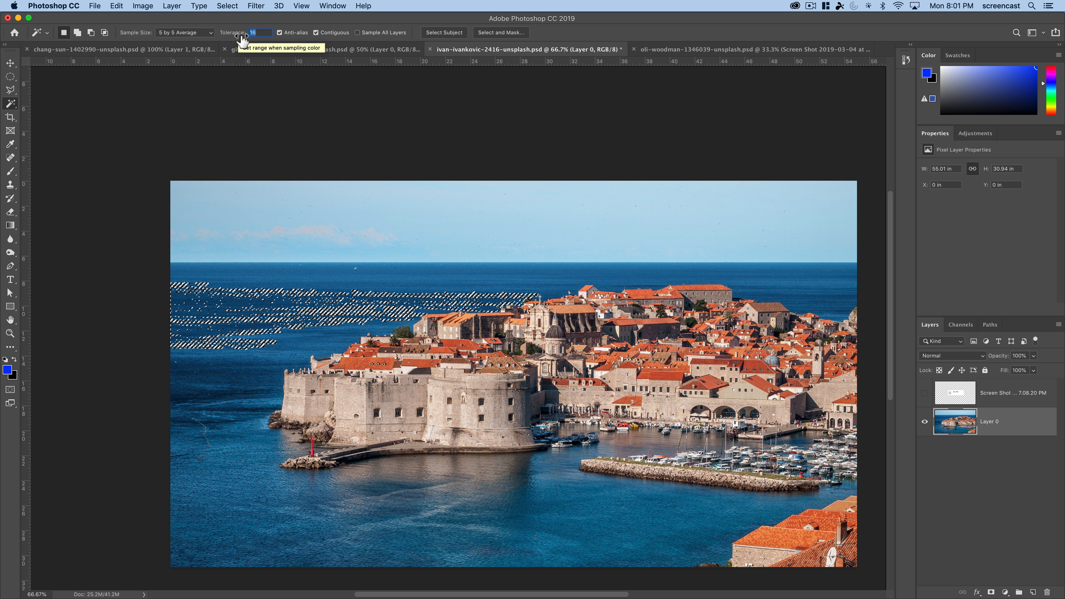
type("32")
left_click(272, 315)
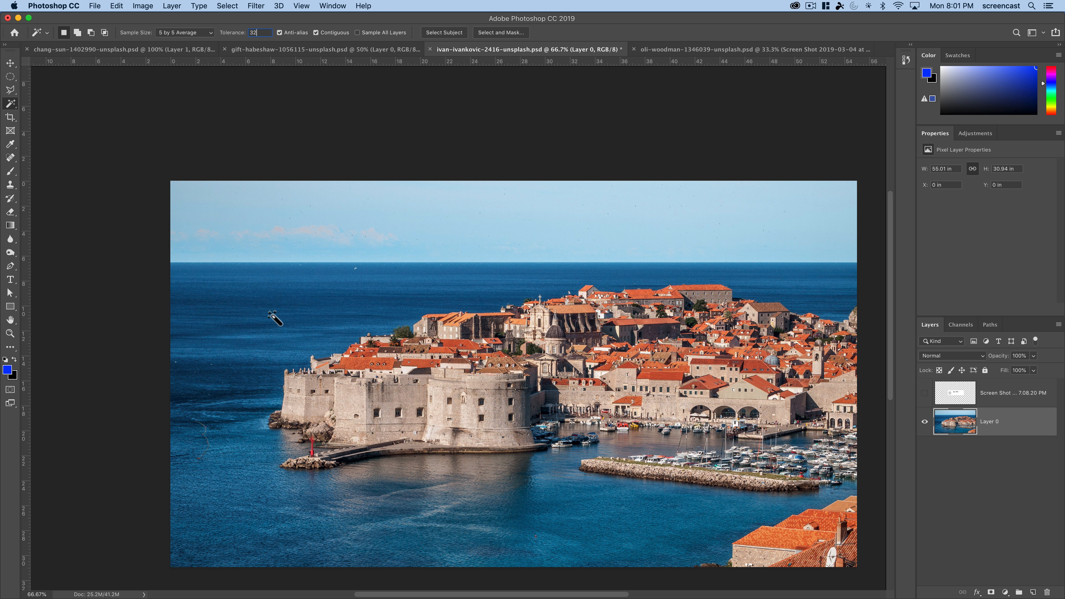
left_click(274, 297)
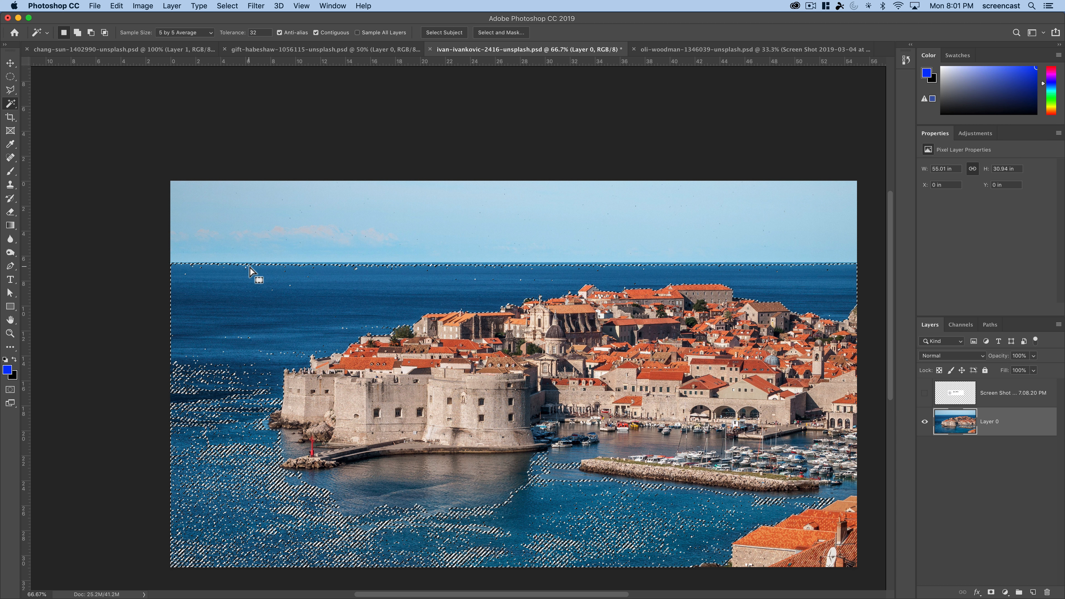
key("super+d")
- Set the Magic Wand tolerance to 8 and try selecting the open sea below the horizon
left_click(251, 33)
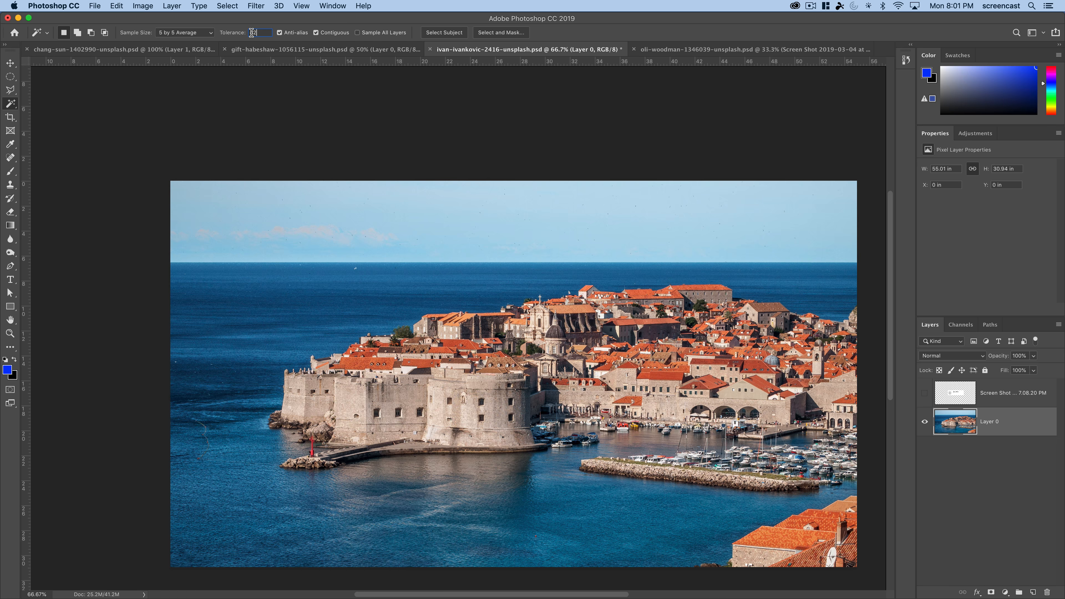
type("8")
left_click(253, 332)
left_click(246, 273)
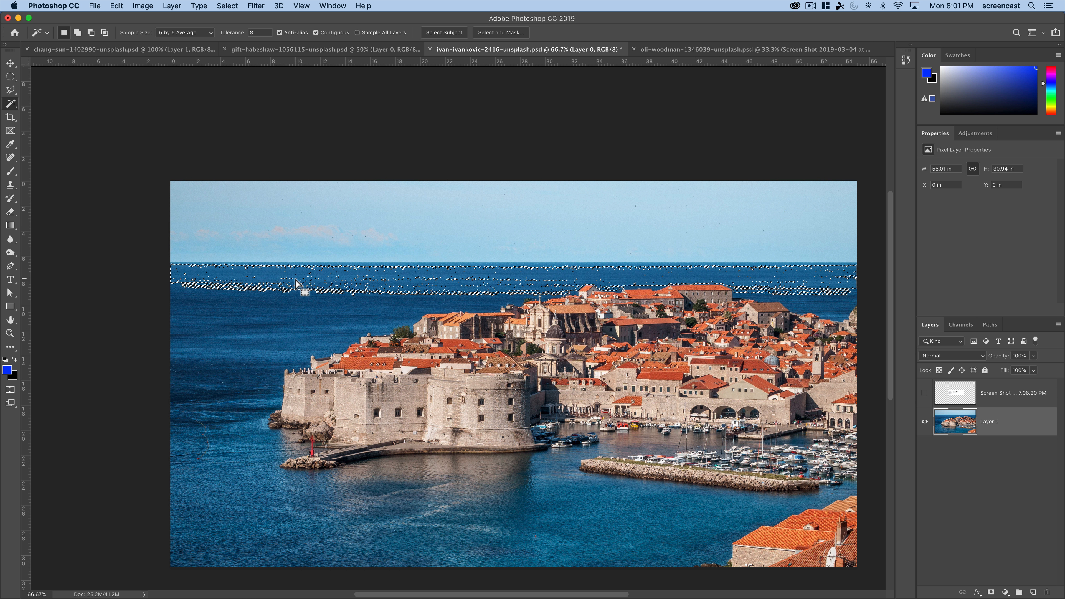
- Set the Magic Wand tolerance back to 32 and try fresh selections from different spots in the sea and sky
left_click_drag(261, 32, 211, 32)
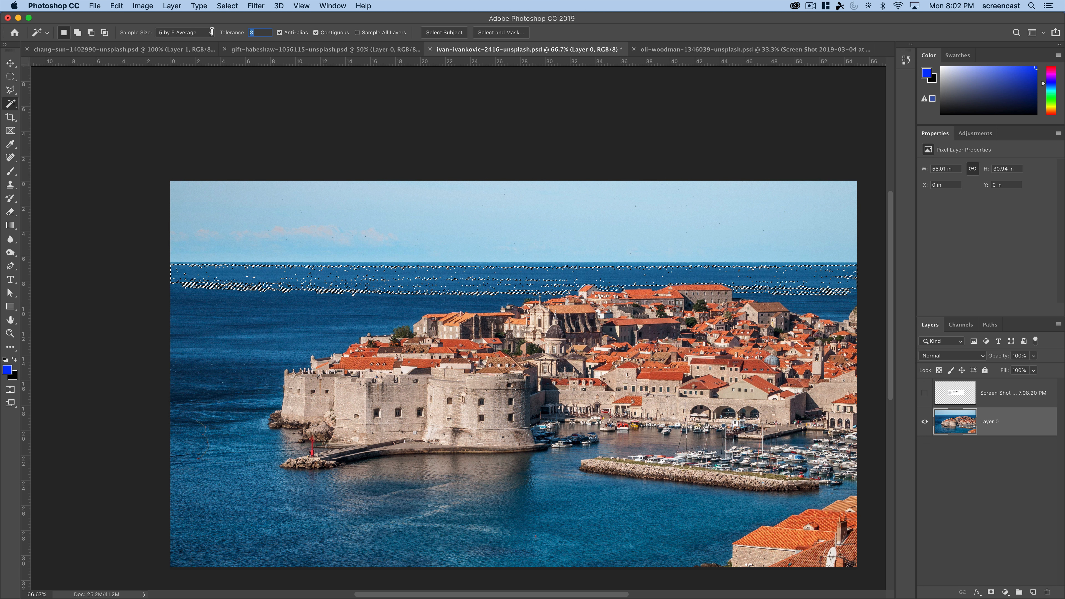
type("32")
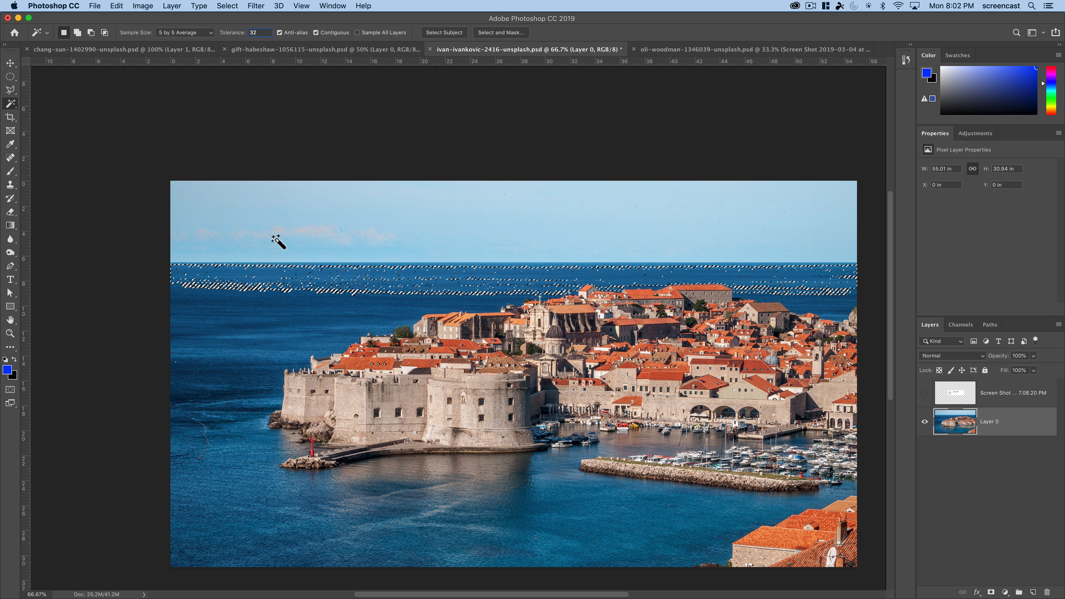
left_click(274, 226)
left_click(269, 282)
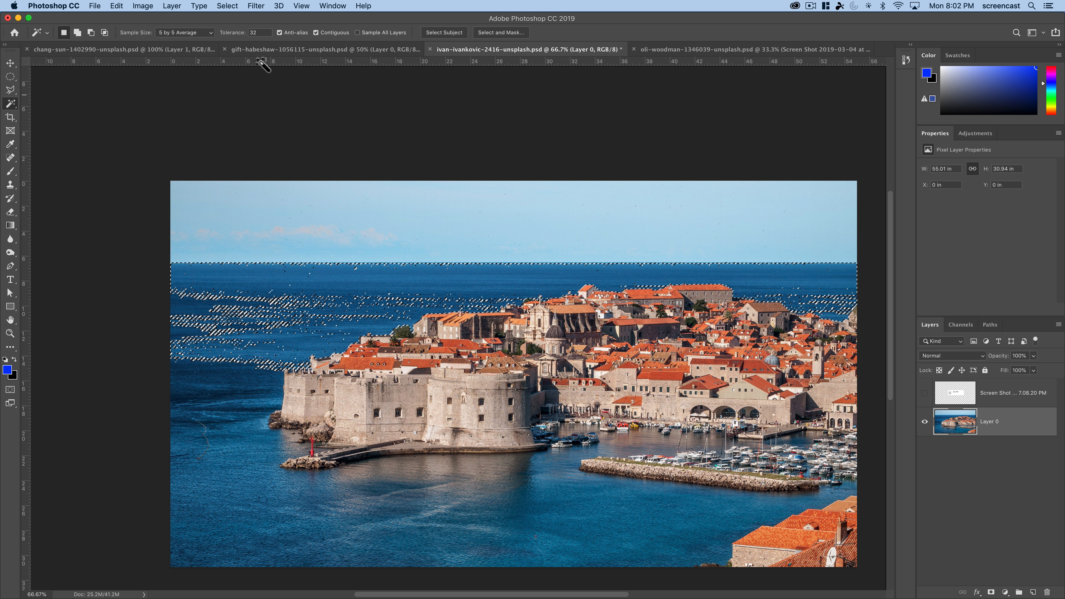
left_click_drag(263, 33, 247, 33)
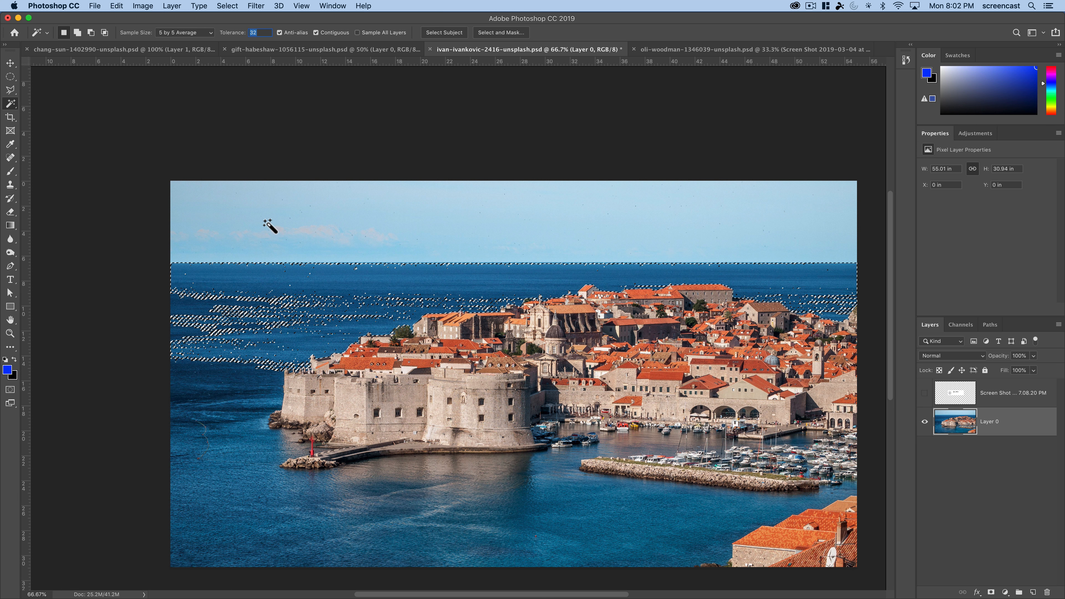
left_click(291, 290)
left_click(242, 386)
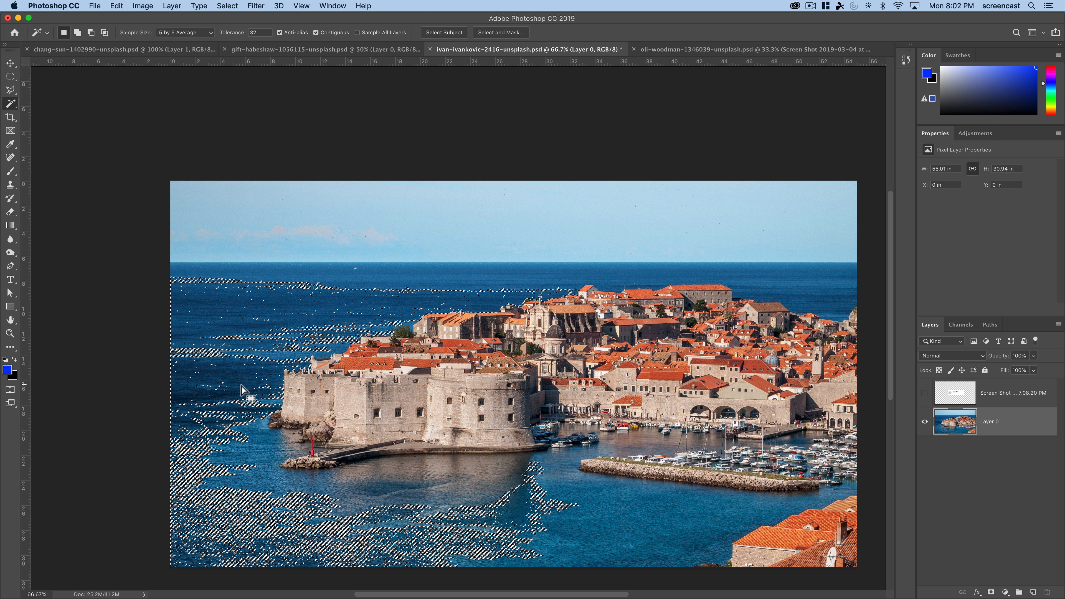
left_click(544, 515)
left_click(497, 506)
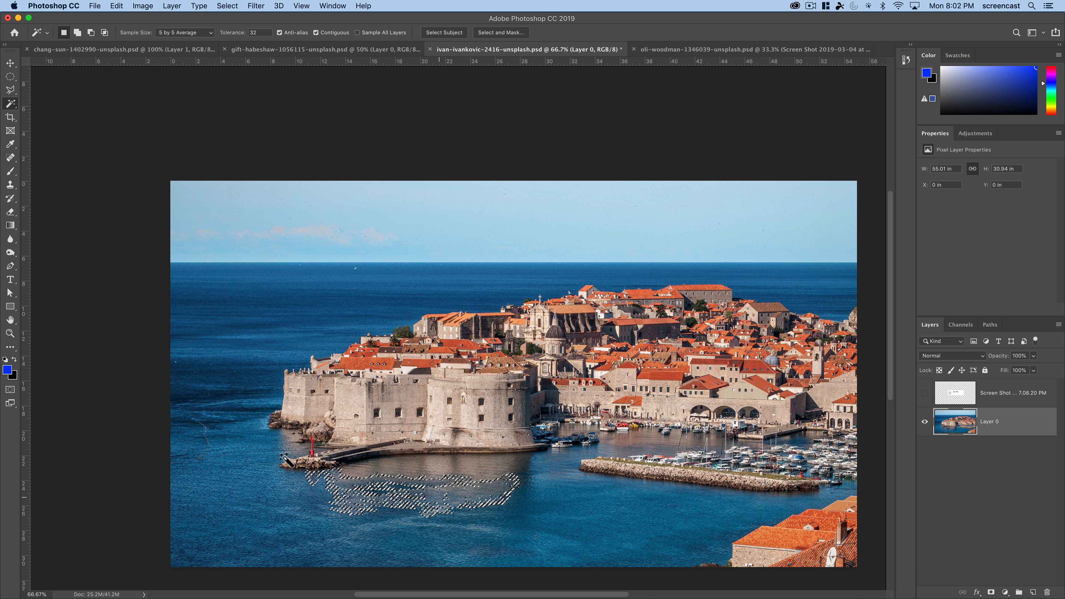
left_click(307, 268)
left_click(322, 229)
- Build up a sea selection by adding patches from the horizon down to the foreground water at tolerance 32, and deselect it
left_click(258, 302)
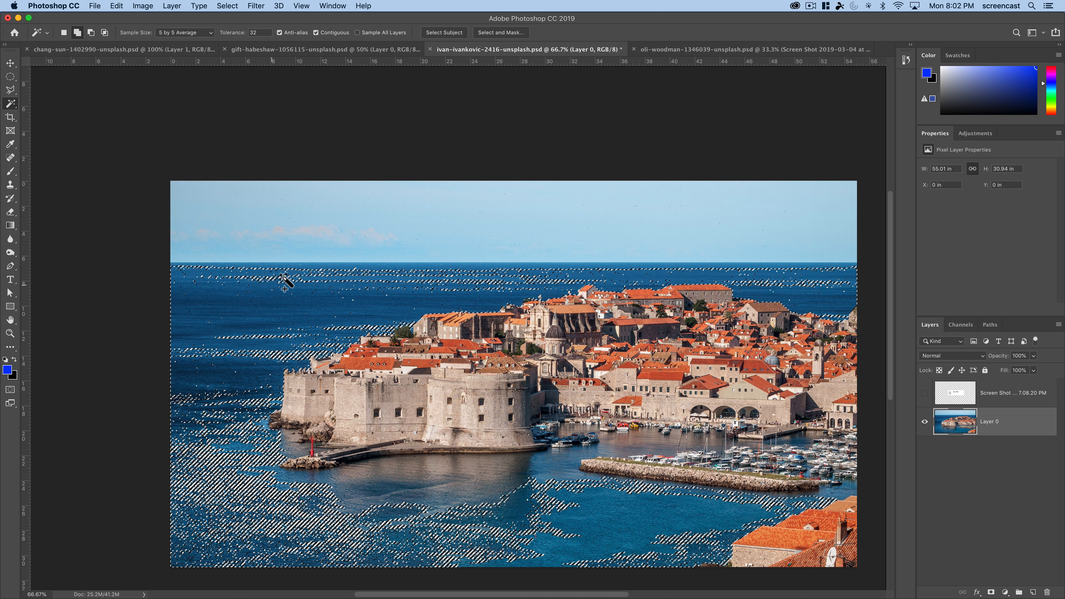
left_click(292, 268)
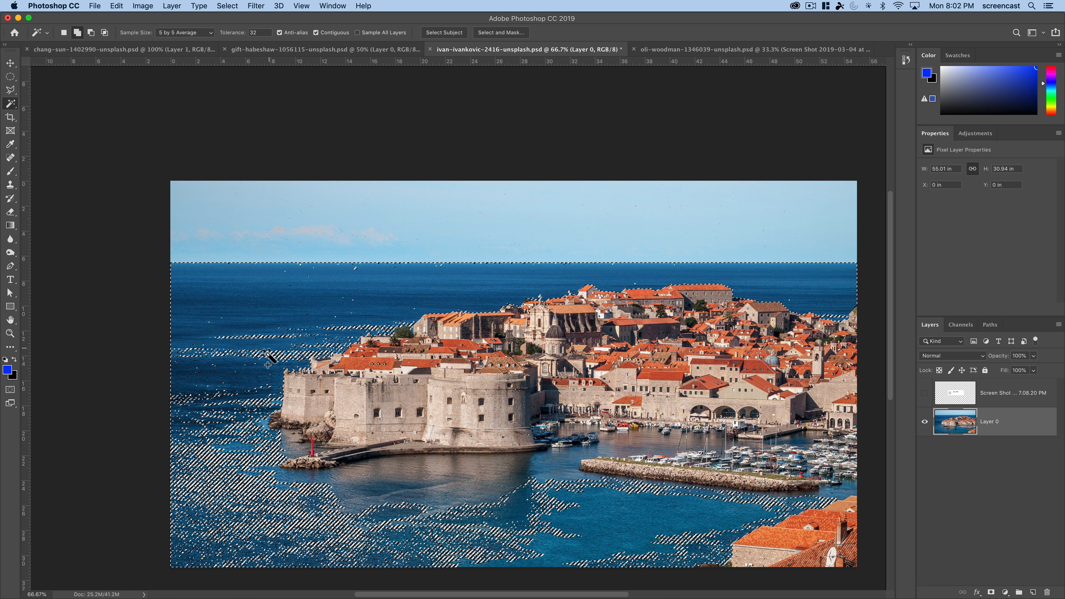
left_click(238, 402, "shift")
left_click(230, 430, "shift")
left_click(251, 487, "shift")
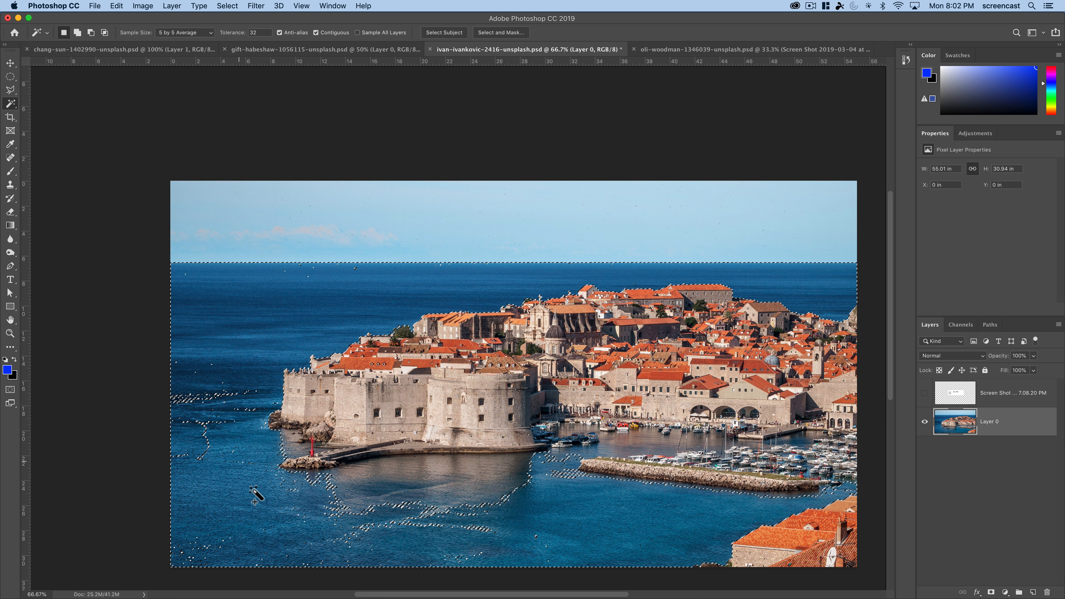
left_click(344, 499, "shift")
left_click(430, 478, "shift")
left_click(496, 521, "shift")
left_click(585, 509, "shift")
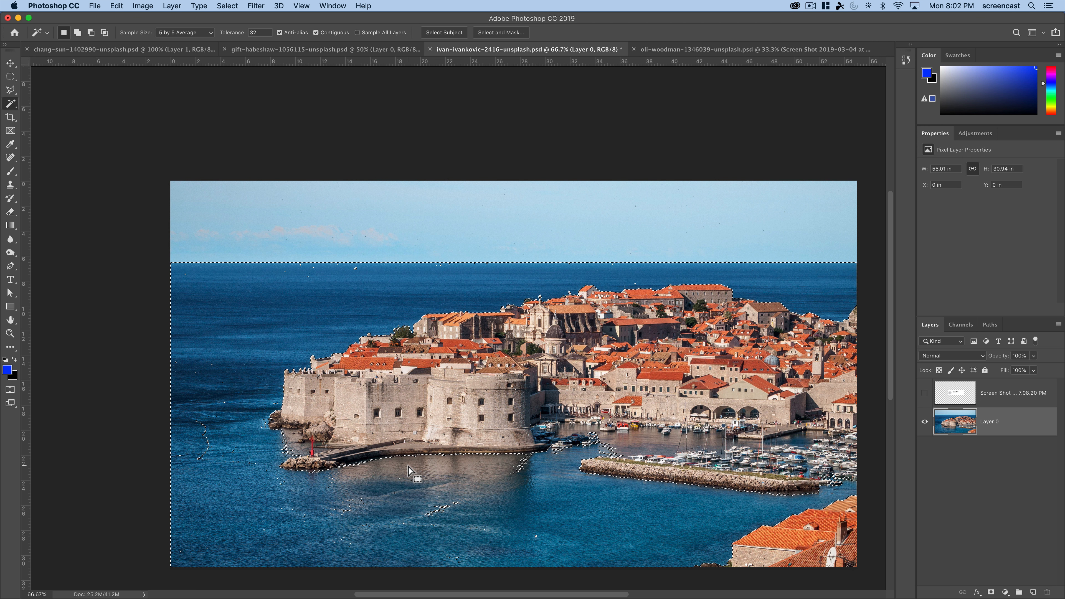
key("super+d")
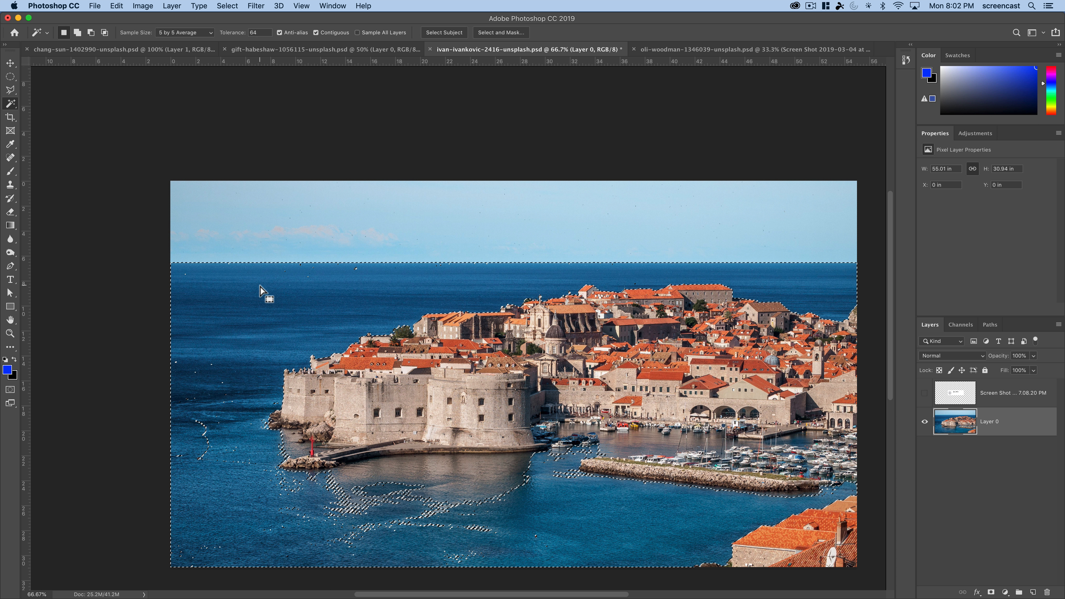
- Test the Magic Wand at tolerance 64 on the sky and the sea, and at tolerance 128 on the sea
left_click(315, 236)
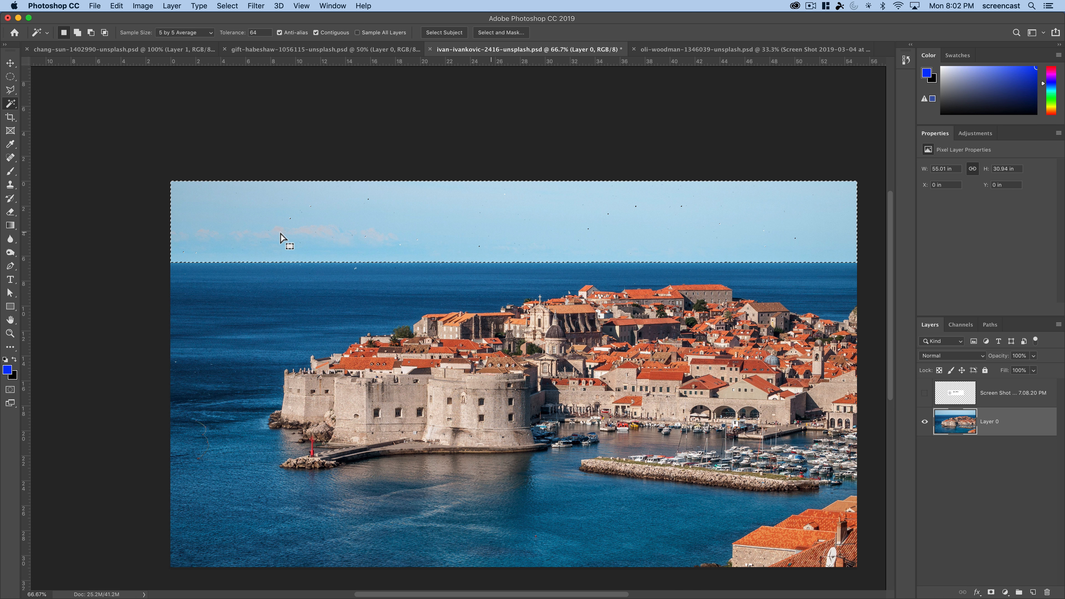
left_click(343, 323)
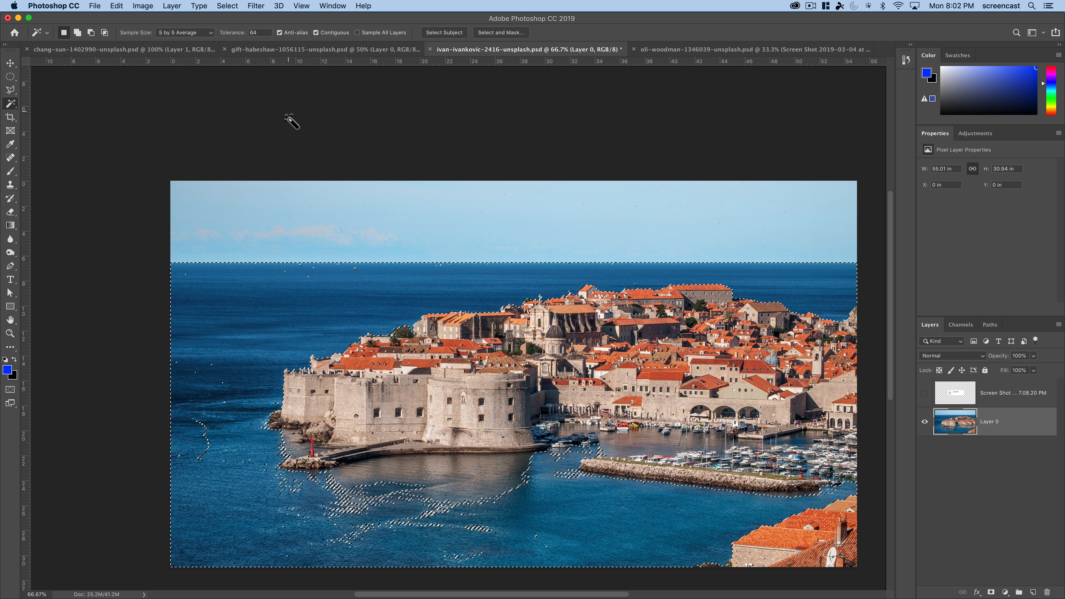
left_click(245, 36)
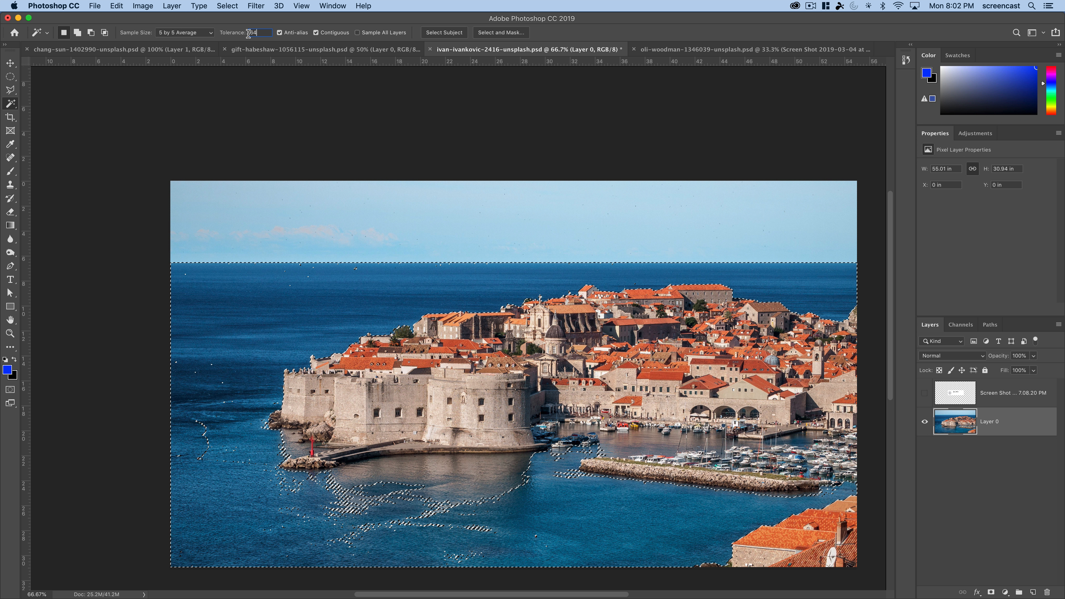
type("128")
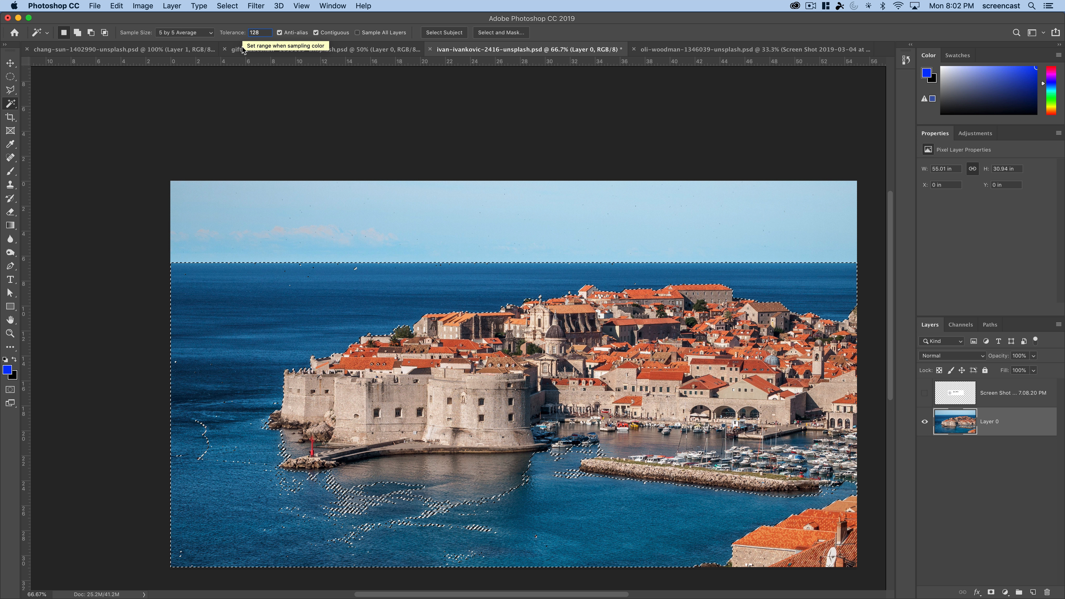
left_click(246, 341)
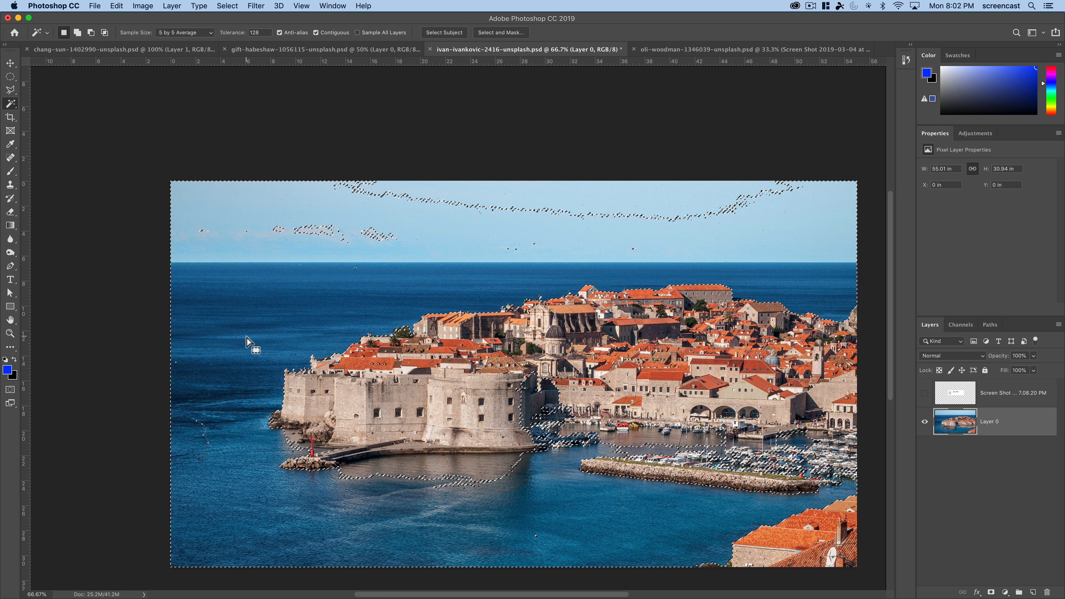
- Inspect the selection edges around the round fortress tower and harbor up close, and deselect
key("z")
left_click(533, 401)
left_click(533, 401)
left_click(533, 402)
left_click(533, 402)
left_click(533, 402)
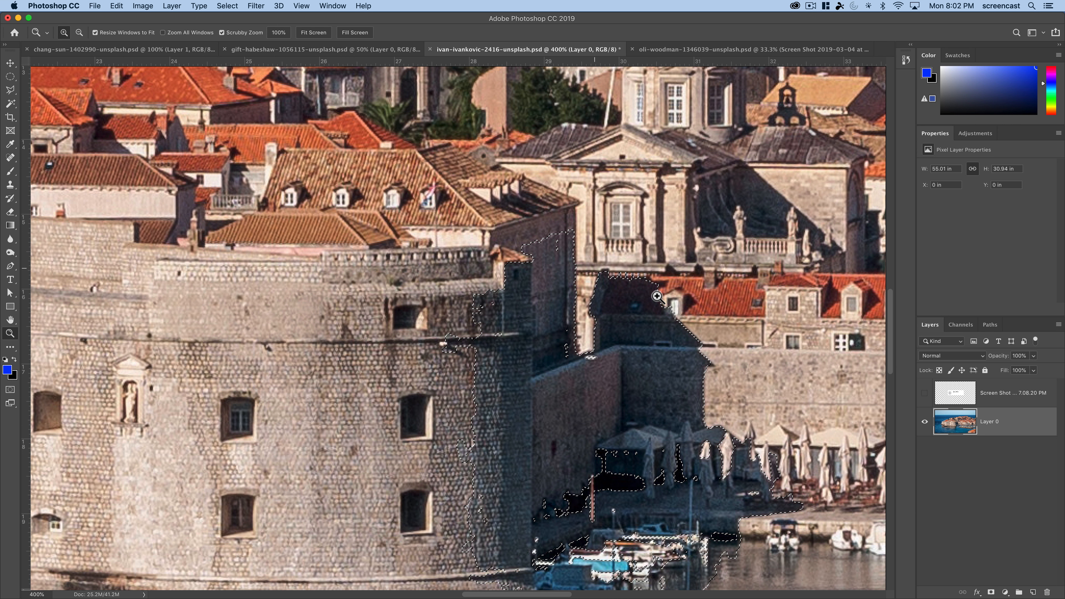
left_click(571, 422, "alt")
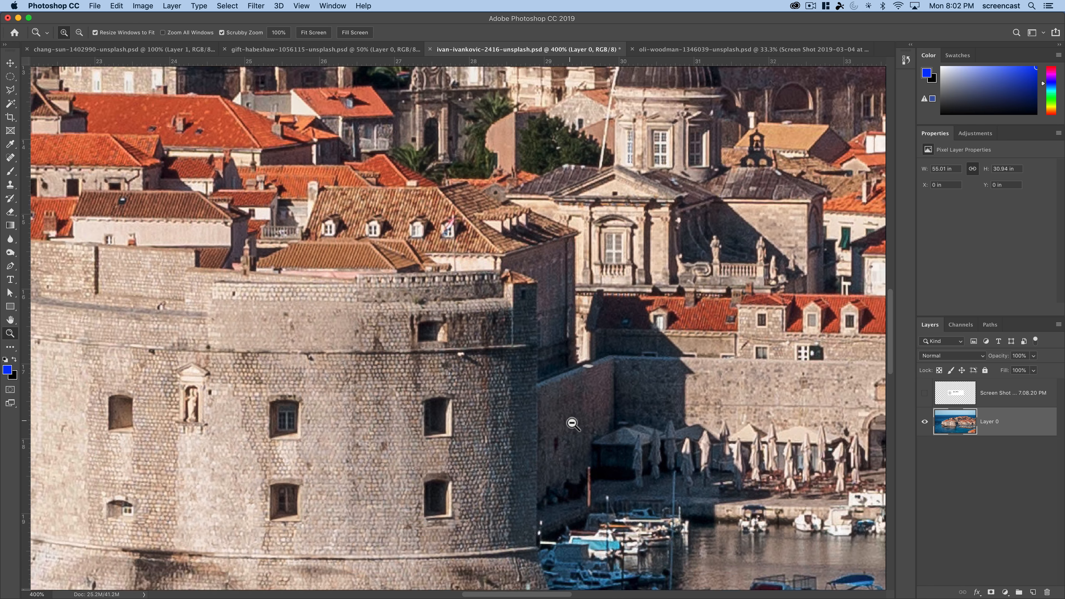
left_click(571, 422, "alt")
left_click(571, 422, "alt")
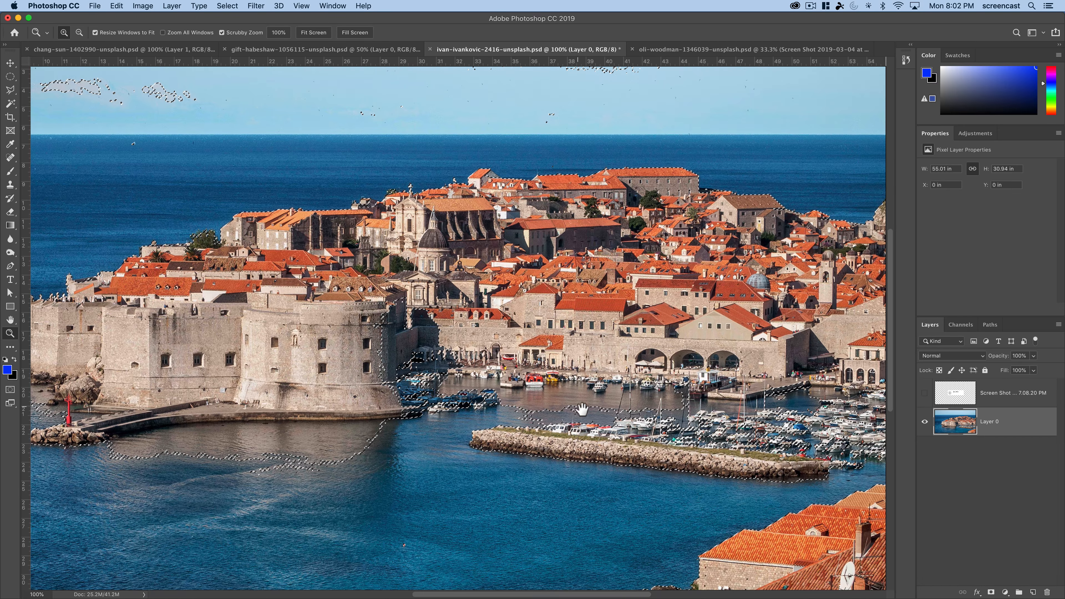
left_click_drag(585, 409, 486, 396)
key("super+minus")
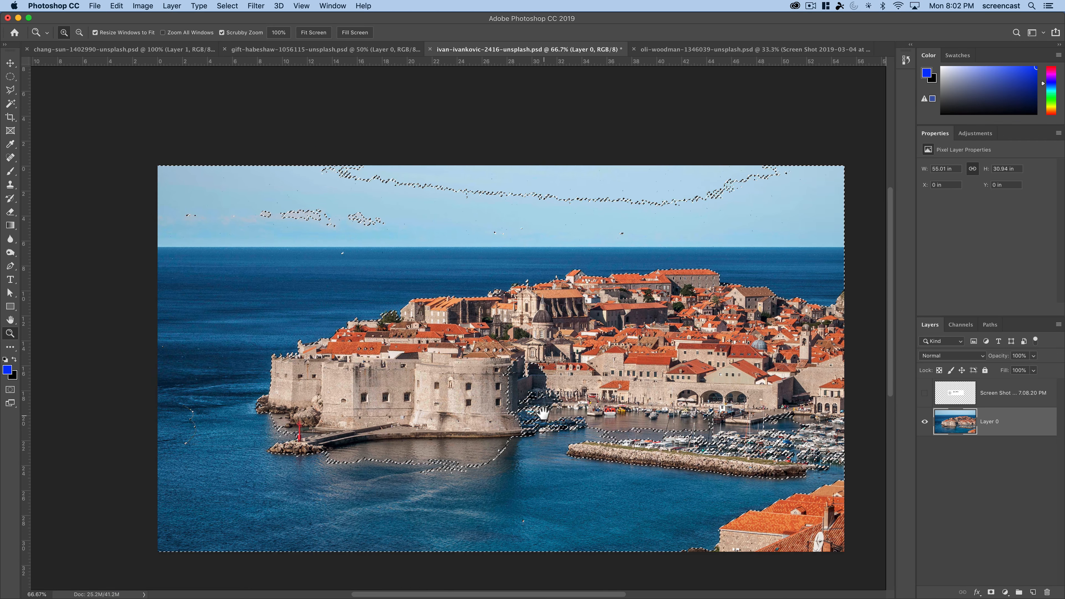
key("super+d")
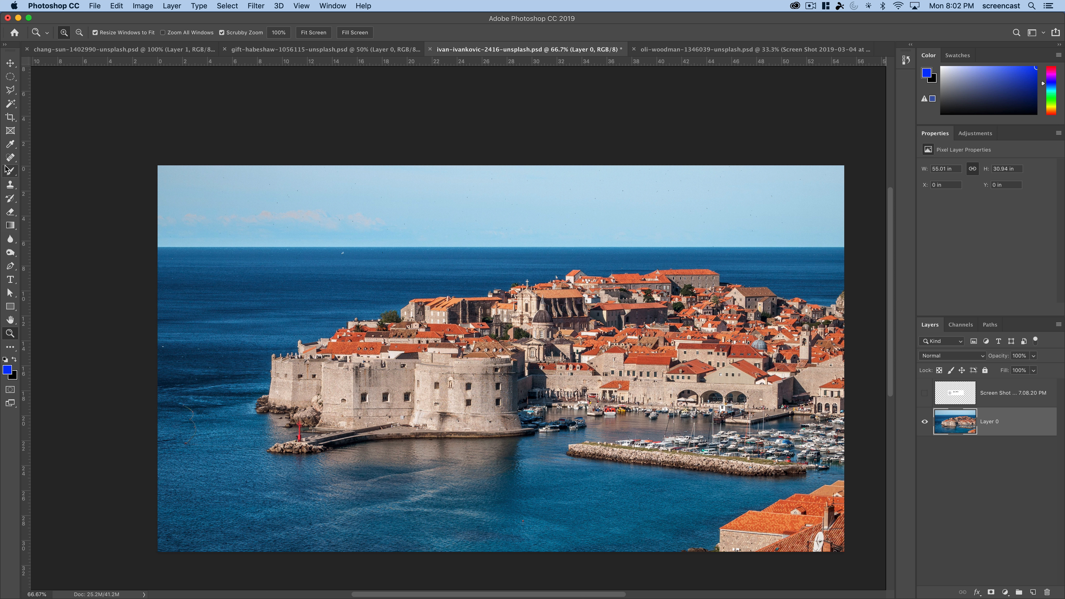
- Set the Magic Wand tolerance to 100 and select the open sea beside the fortress
left_click(12, 105)
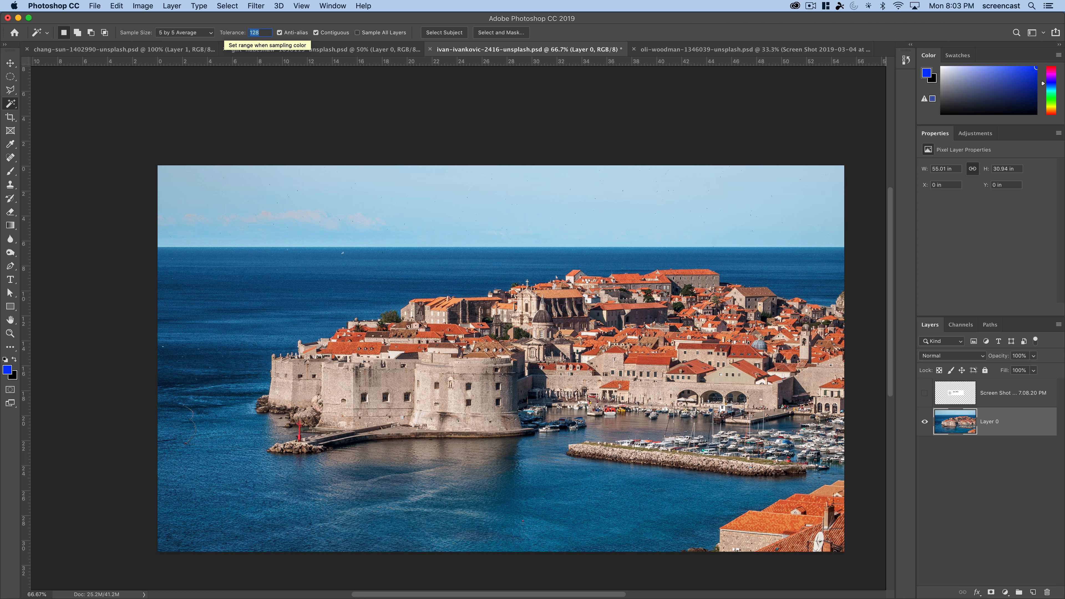
type("100")
left_click(226, 341)
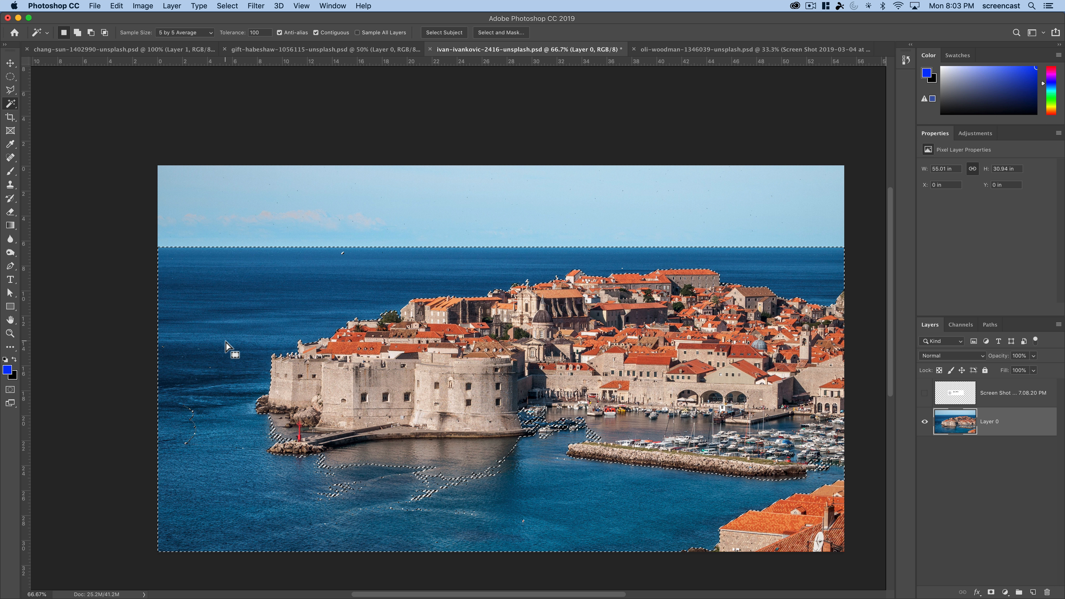
- Try extending the sea selection to the water in front of the fortress and harbor at tolerance 100
key("shift")
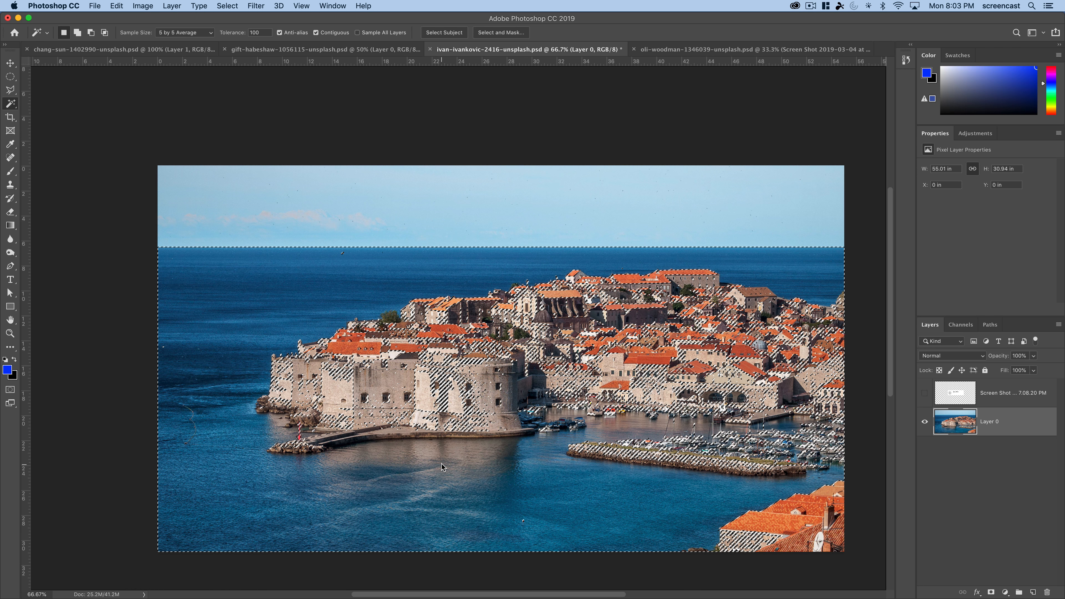
left_click(610, 439)
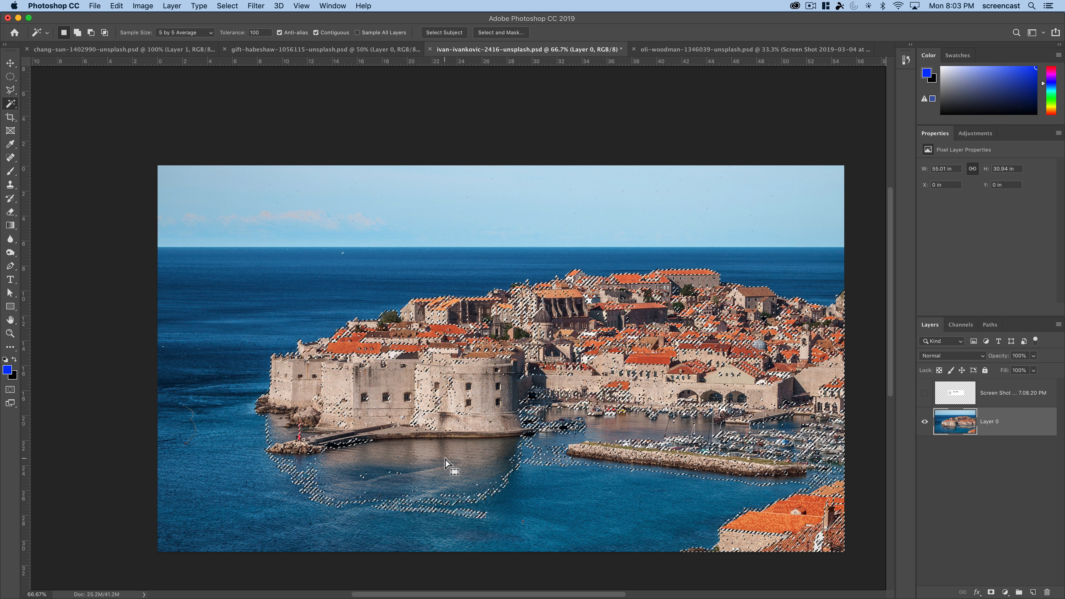
left_click(592, 528)
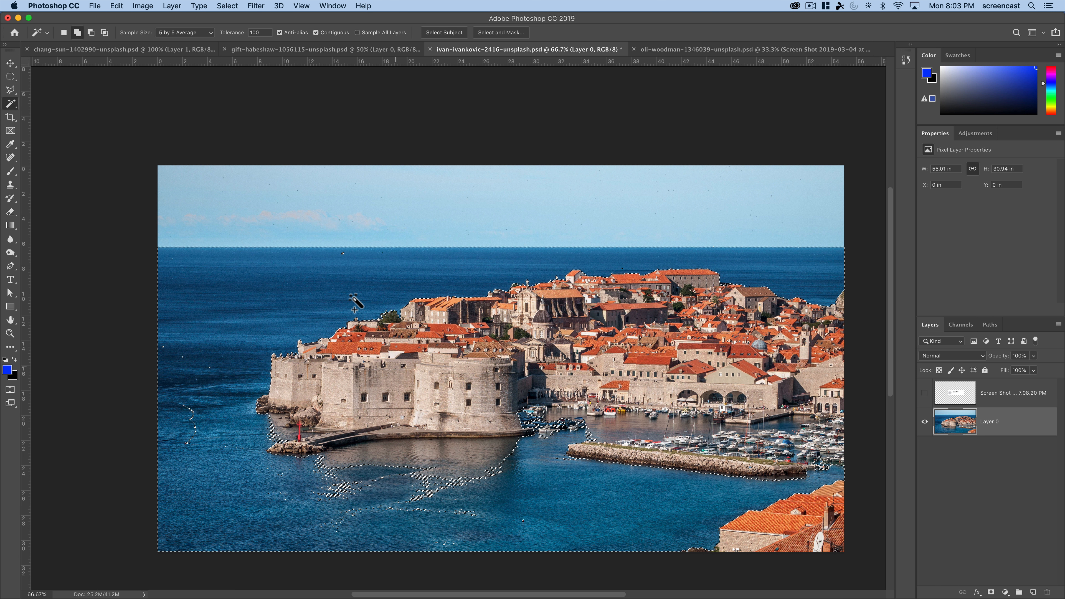
- Add the sky to the sea selection, and undo the extra sample taken in the water
left_click(324, 238, "shift")
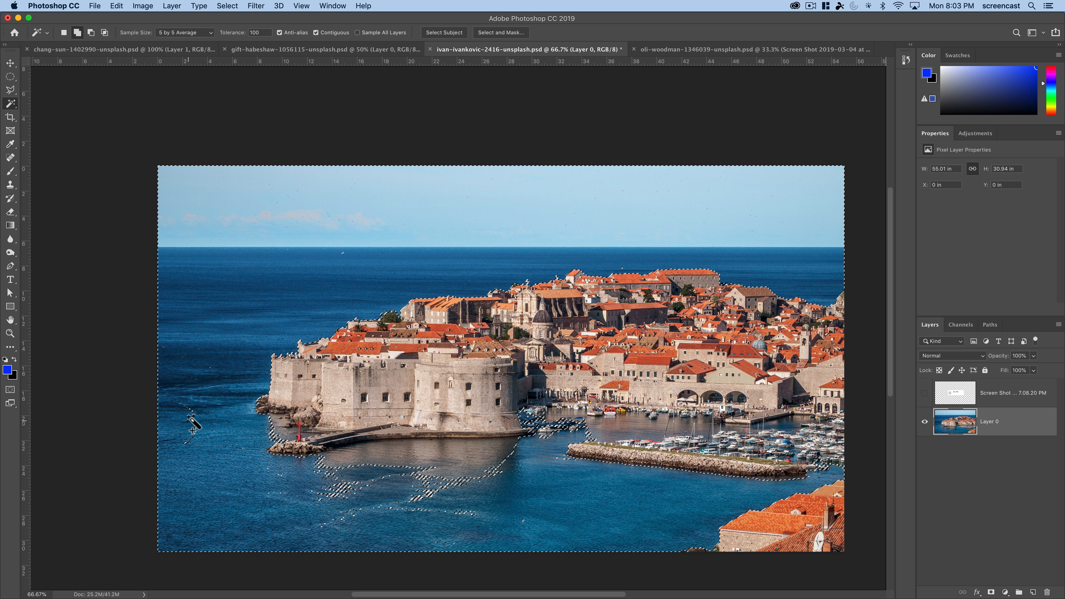
left_click(184, 360, "shift")
key("super+z")
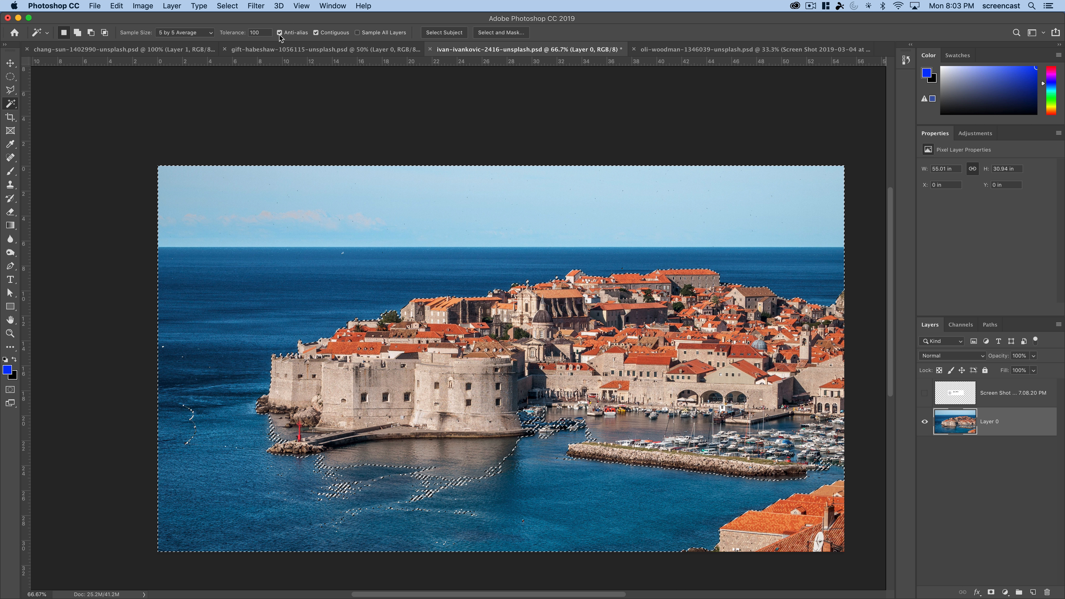
- Try Magic Wand tolerance 64, settle on 32, and add the remaining water in front of the fortress and in the harbor to the selection
left_click(238, 34)
type("64")
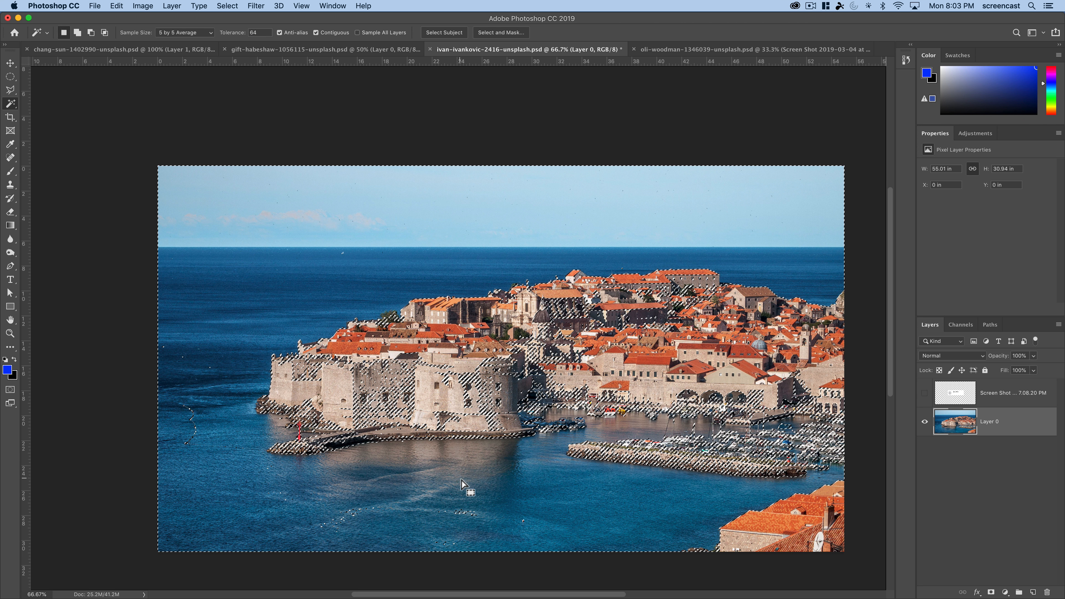
left_click(237, 33)
type("32")
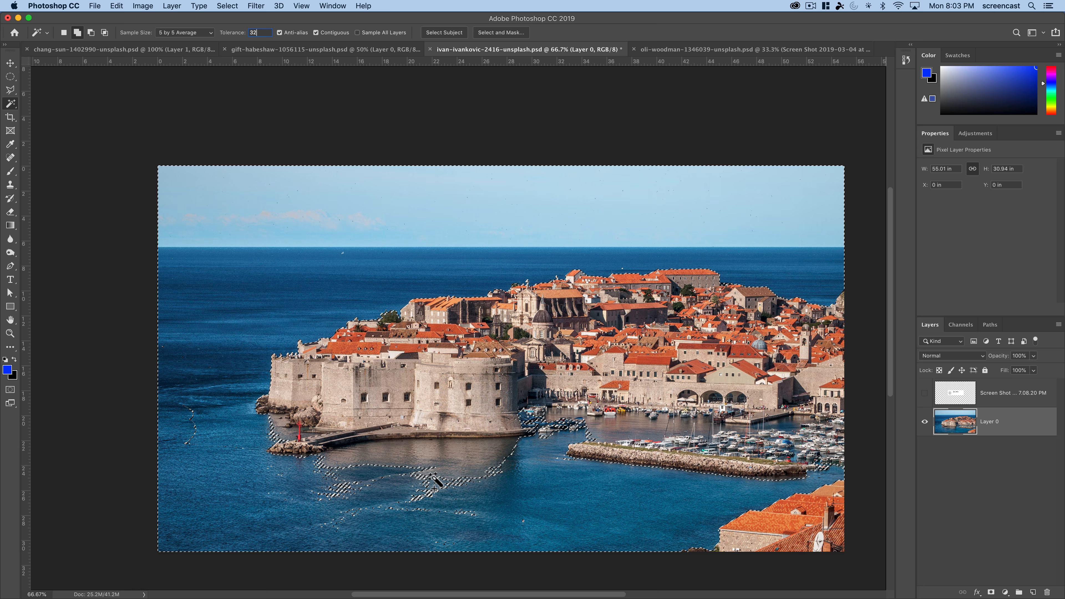
left_click(451, 476)
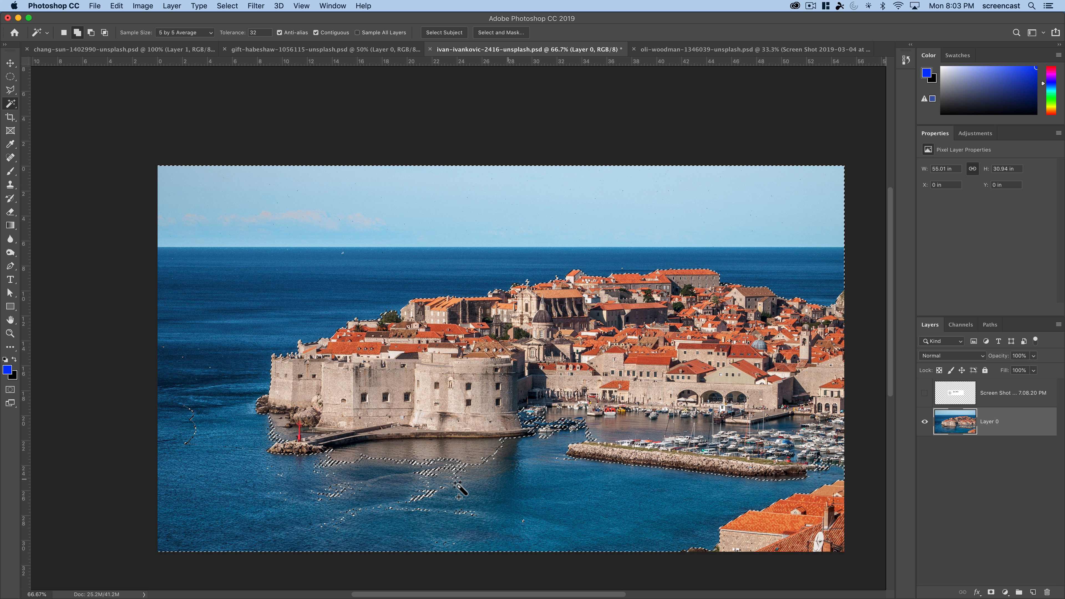
key("super+z")
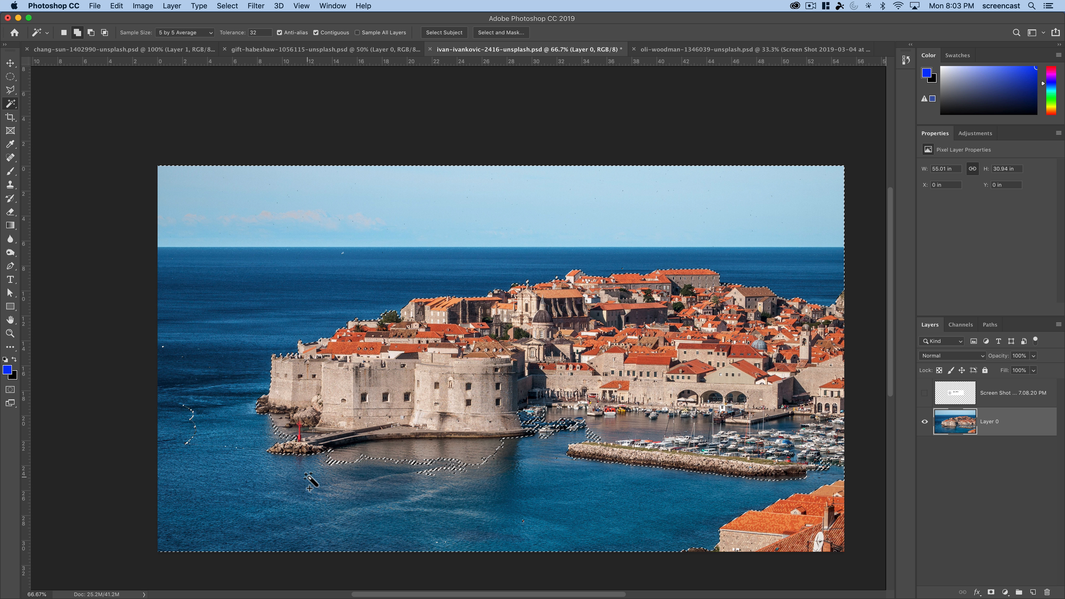
left_click(188, 443)
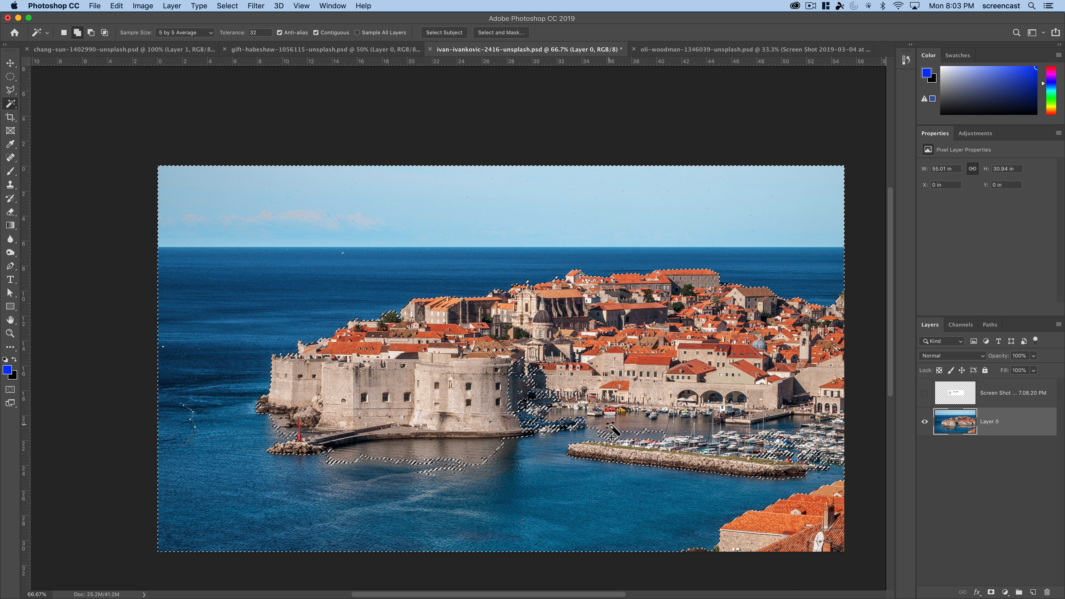
left_click(637, 438, "shift")
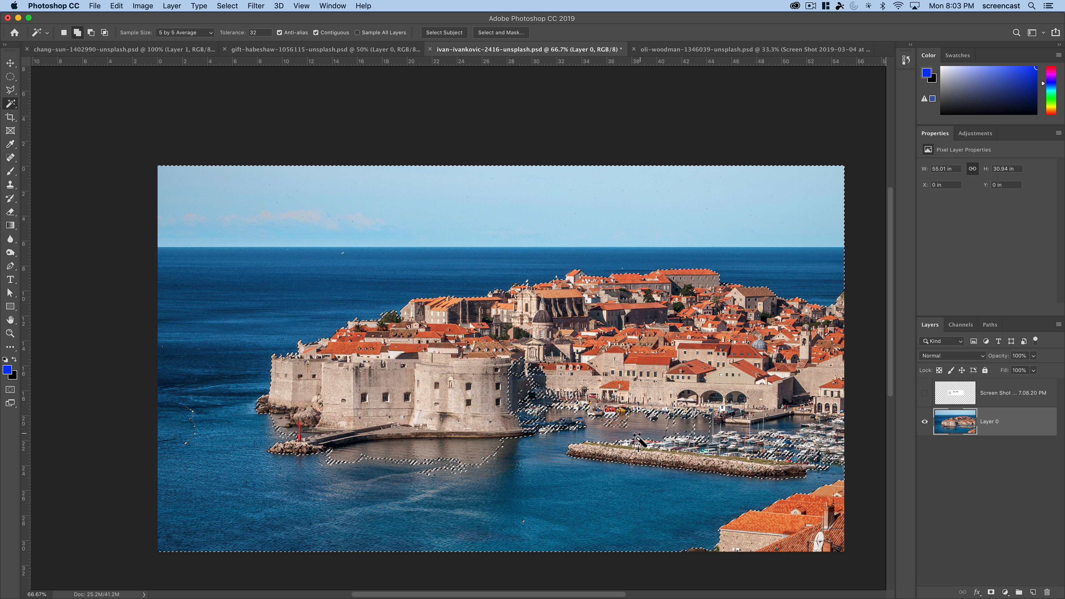
key("ctrl+z")
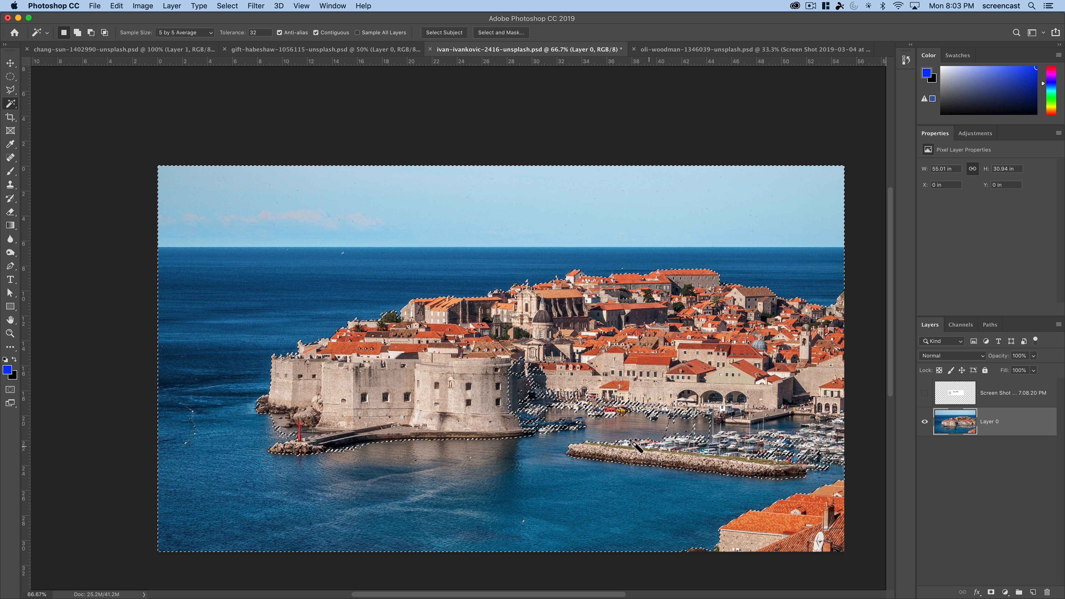
- Subtract the stray selected patches on the round tower and the shaded harbor wall from the selection with the Lasso tool
key("z")
left_click(586, 416)
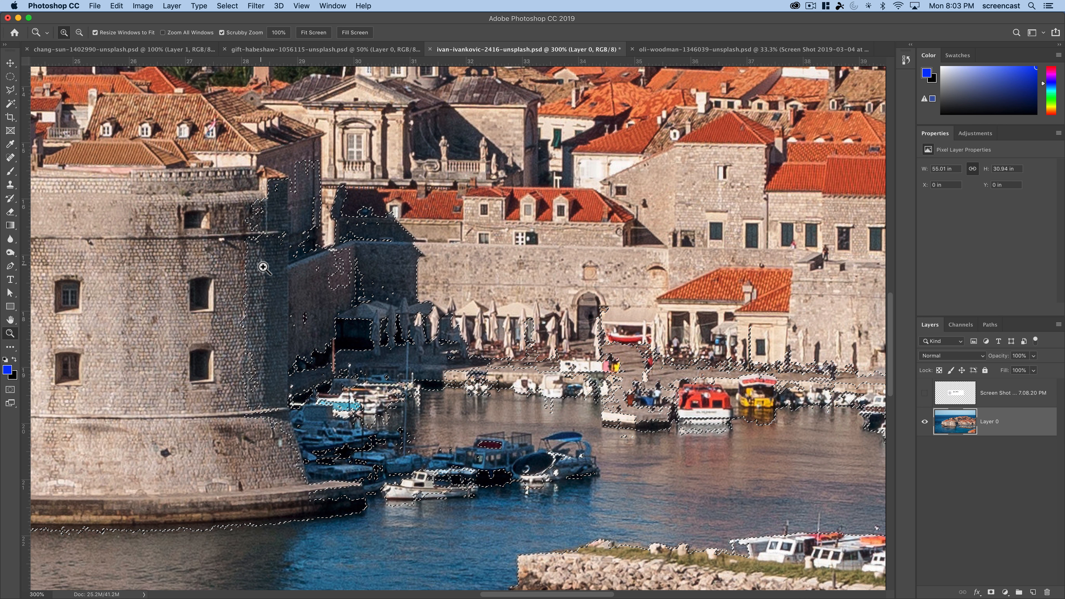
key("m")
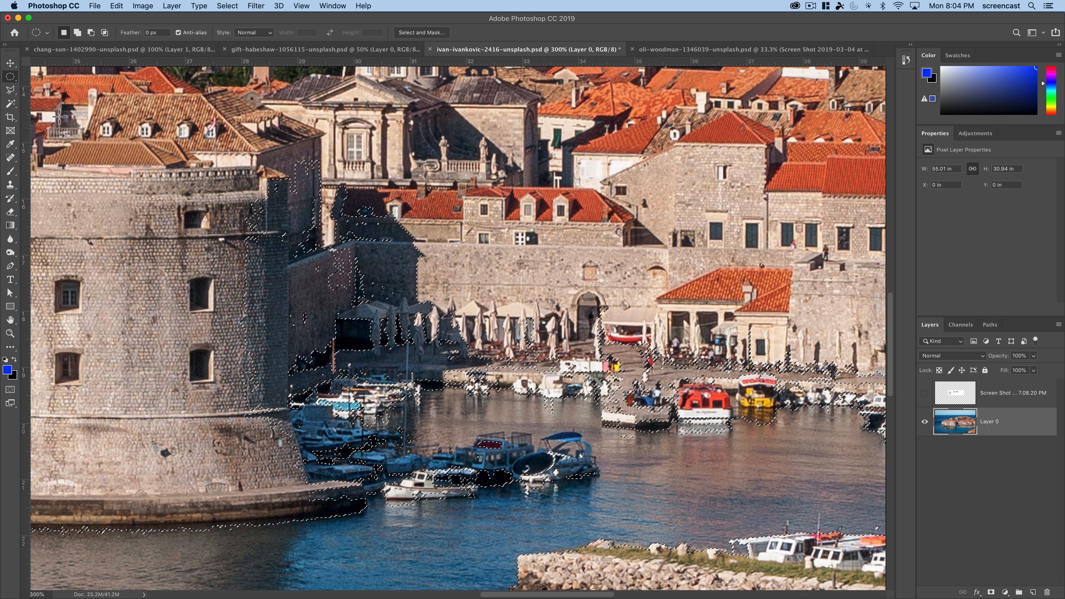
right_click(10, 91)
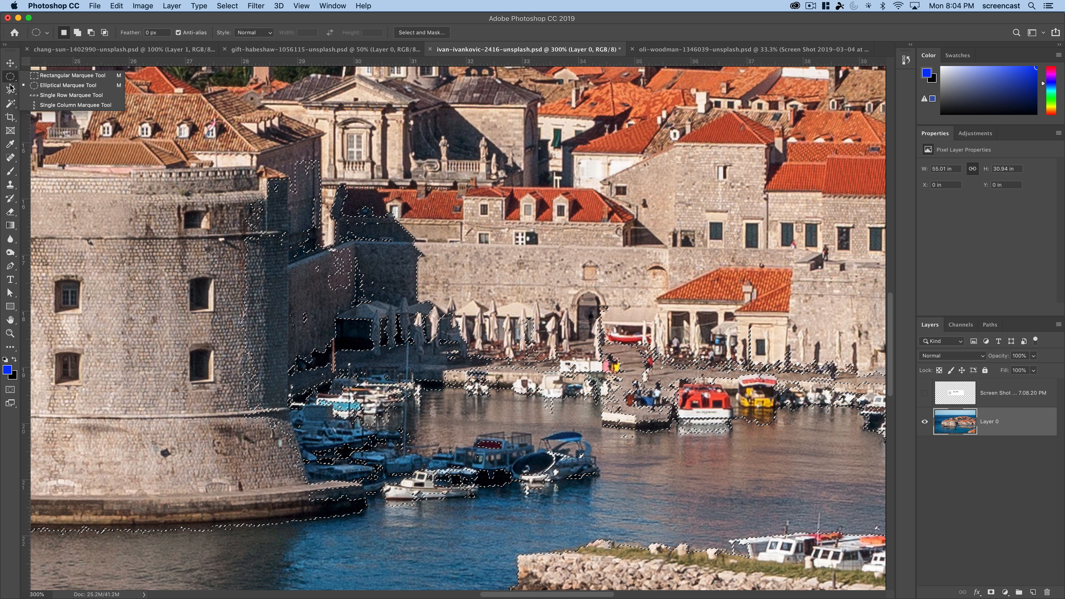
left_click(11, 90)
left_click(46, 89)
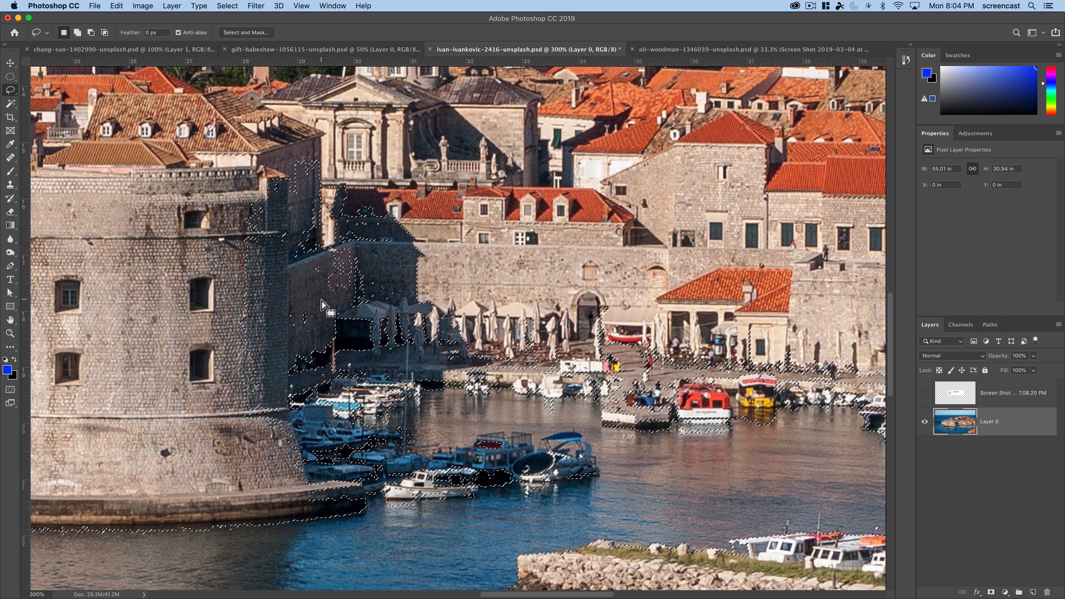
mouse_move(257, 146)
left_mouse_down()
mouse_move(226, 231)
mouse_move(231, 445)
mouse_move(260, 491)
mouse_move(315, 493)
mouse_move(409, 475)
mouse_move(377, 417)
mouse_move(418, 394)
mouse_move(626, 413)
mouse_move(669, 392)
mouse_move(673, 328)
mouse_move(411, 180)
mouse_move(227, 151)
left_mouse_up()
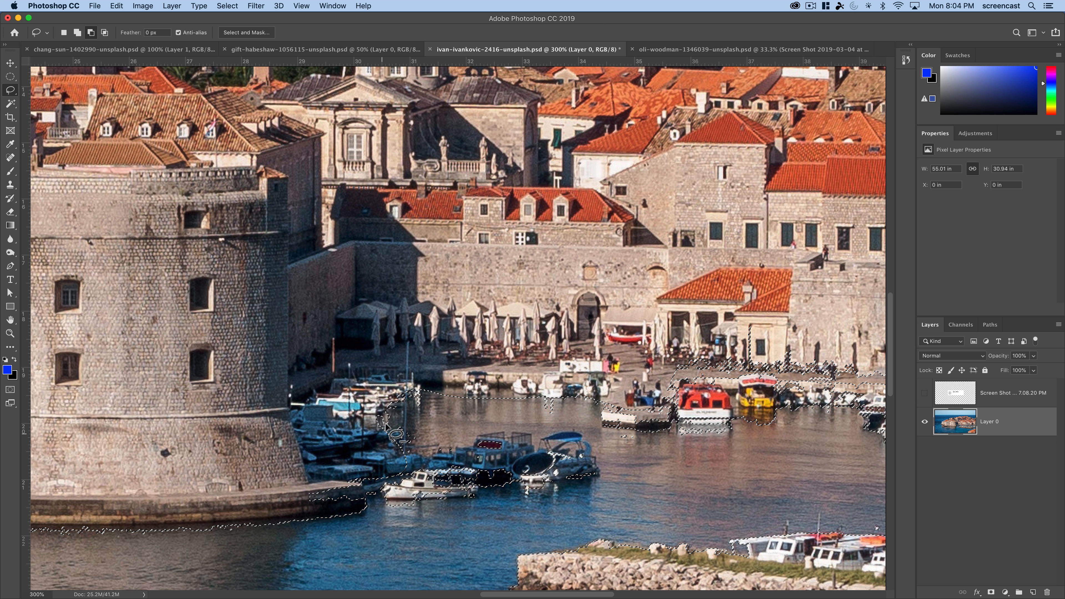
- Subtract the stray patches around the moored boats beside the tower with the Lasso tool, and undo the last change
mouse_move(392, 455)
left_mouse_down()
mouse_move(581, 459)
mouse_move(576, 473)
mouse_move(390, 493)
mouse_move(392, 457)
left_mouse_up()
left_click_drag(635, 470, 278, 473)
mouse_move(431, 412)
left_mouse_down()
mouse_move(682, 407)
mouse_move(771, 379)
mouse_move(620, 329)
mouse_move(468, 334)
mouse_move(425, 384)
mouse_move(425, 400)
mouse_move(628, 394)
mouse_move(579, 358)
mouse_move(424, 390)
left_mouse_up()
left_click(406, 385, "alt")
key("super+z")
left_click(427, 382, "alt")
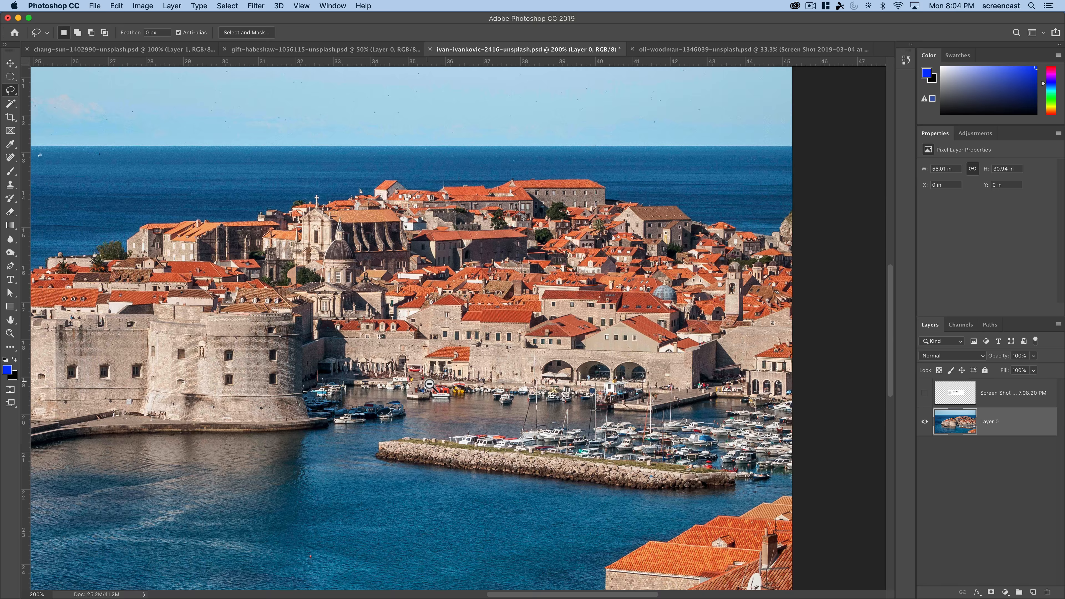
left_click(429, 384, "alt")
left_click(429, 384, "alt")
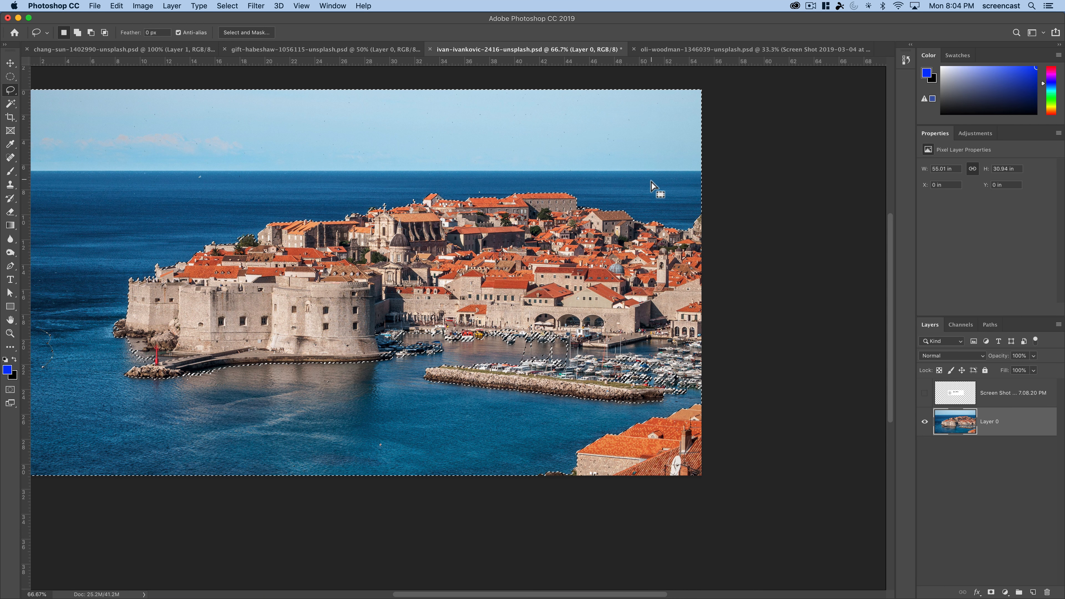
- Examine the selection edge up close along the fortress walls, rooftops and trees against the sea
key("z")
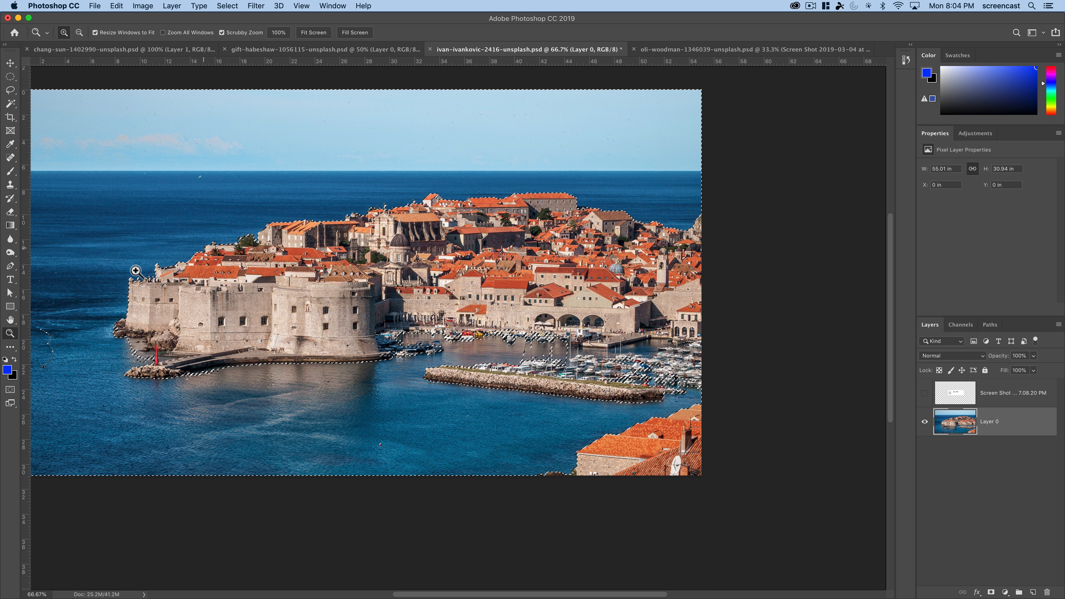
left_click_drag(135, 271, 254, 385)
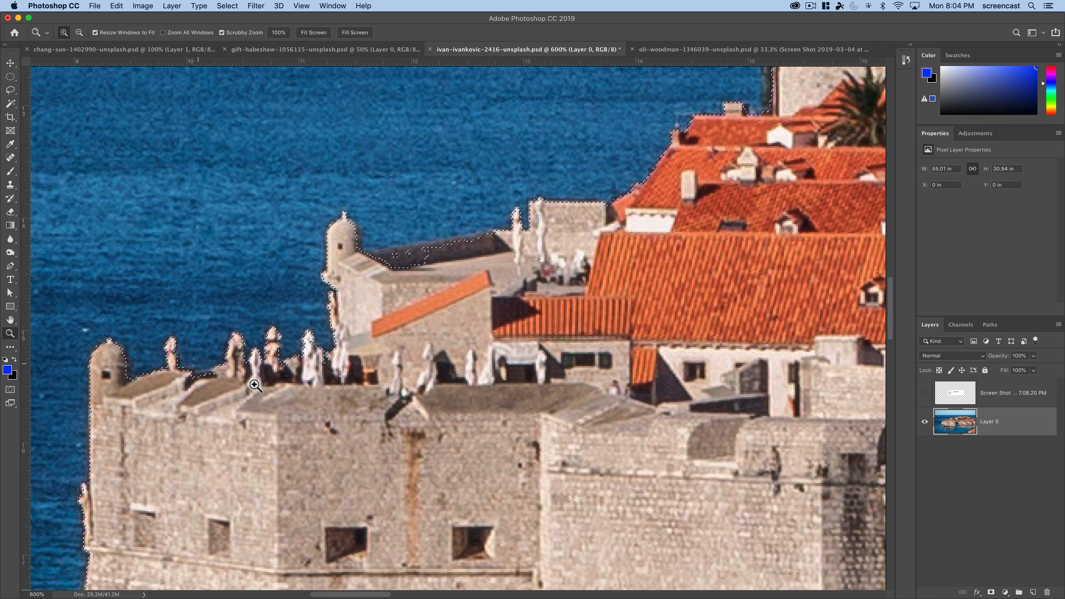
scroll(358, 197, "right", 5)
scroll(357, 197, "up", 3)
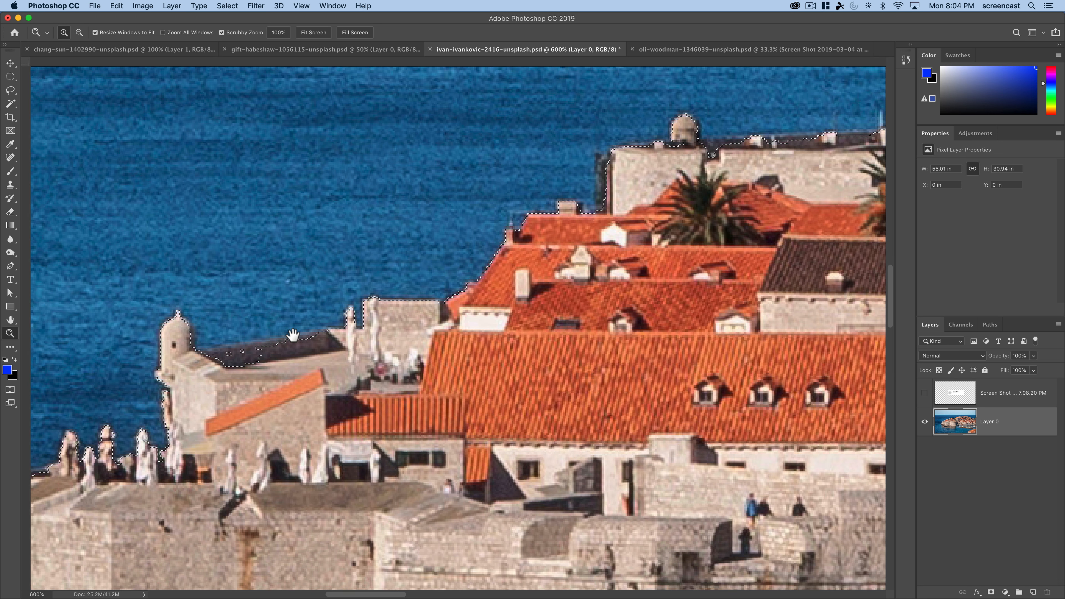
scroll(615, 229, "right", 10)
scroll(615, 229, "up", 4)
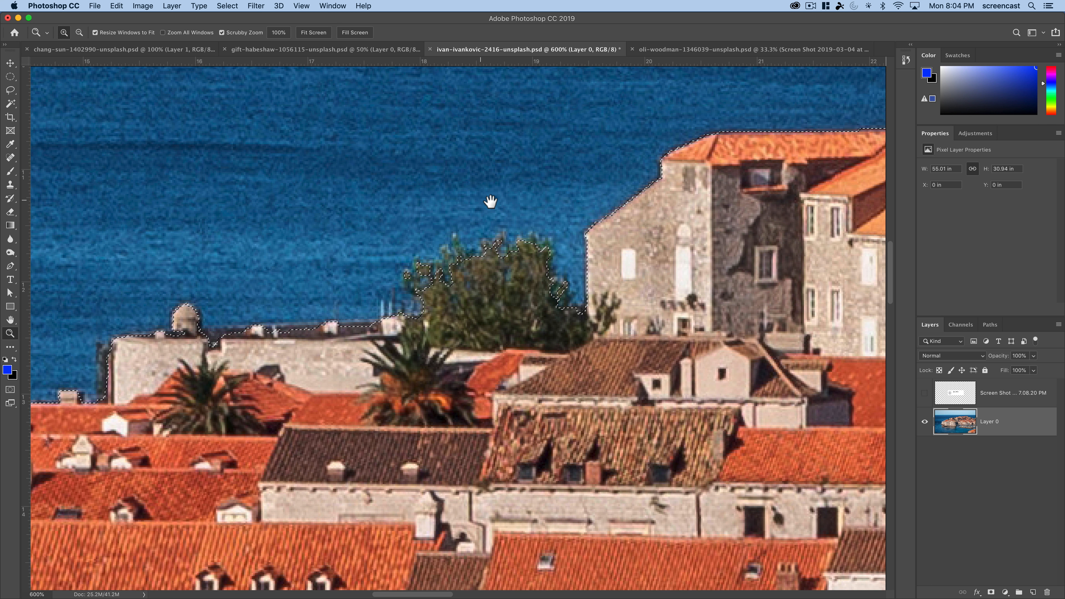
left_click_drag(491, 202, 368, 286)
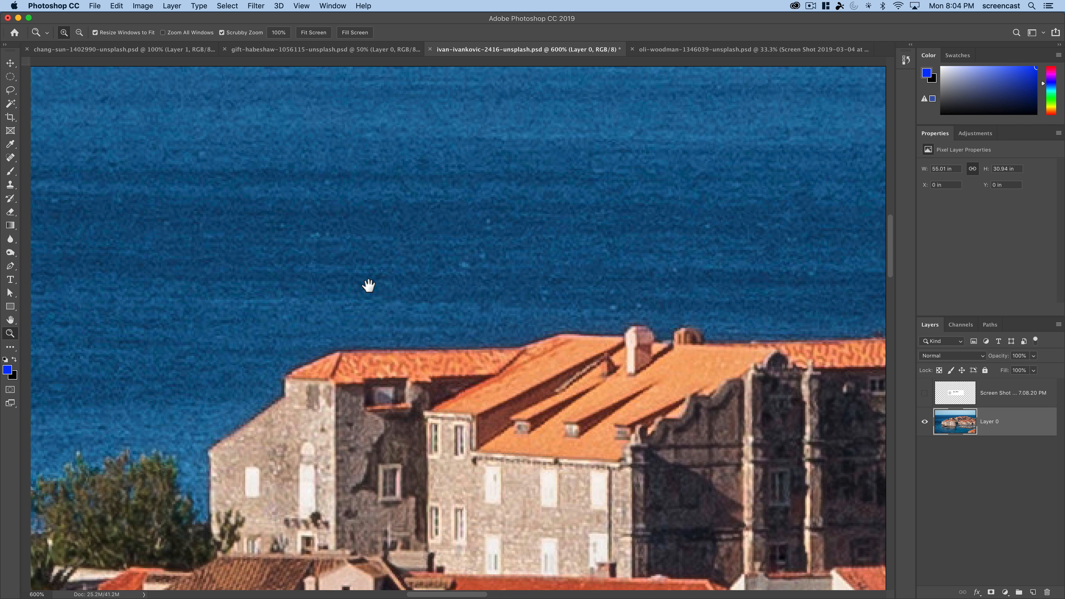
left_click(449, 322, "alt")
left_click(449, 322, "alt")
left_click(448, 323, "alt")
left_click(449, 322, "alt")
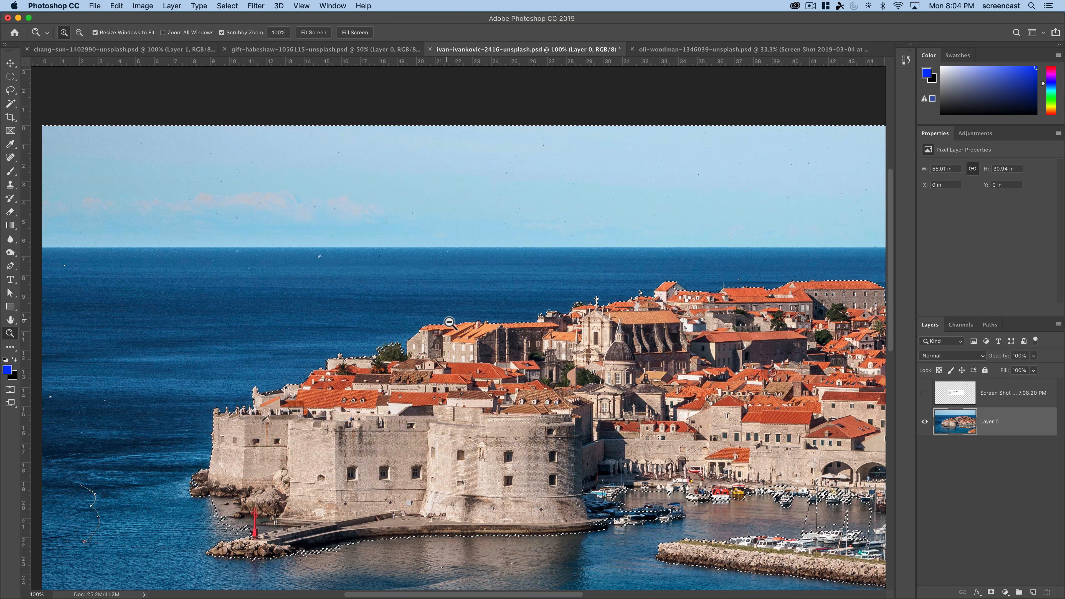
left_click_drag(474, 391, 421, 305)
left_click(502, 311, "alt")
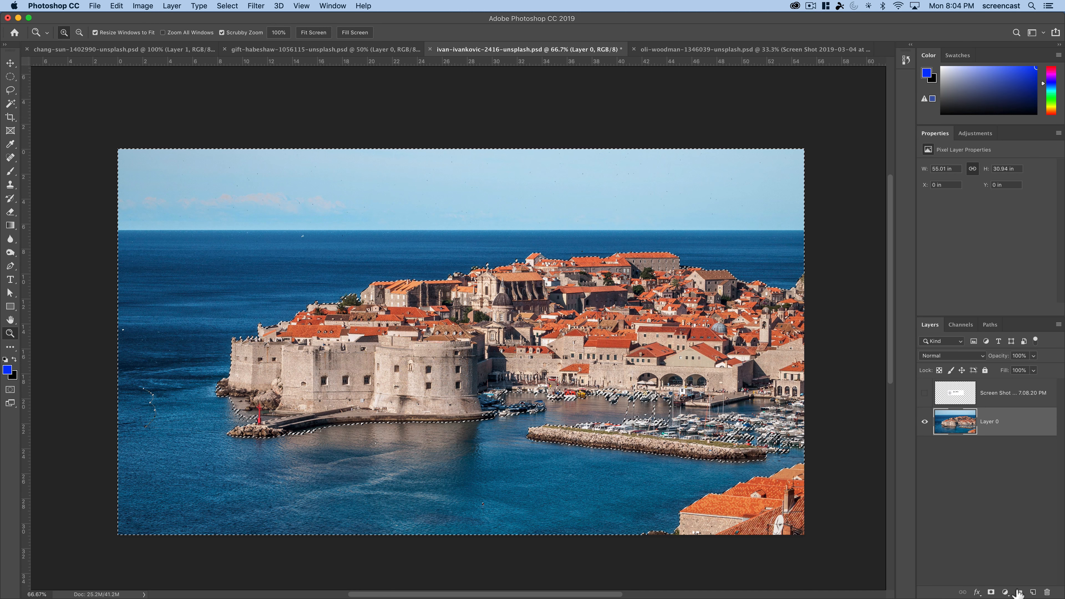
- Add a layer mask from the selection and invert it to keep the town, undoing a trial mask density of 50%
left_click(991, 591)
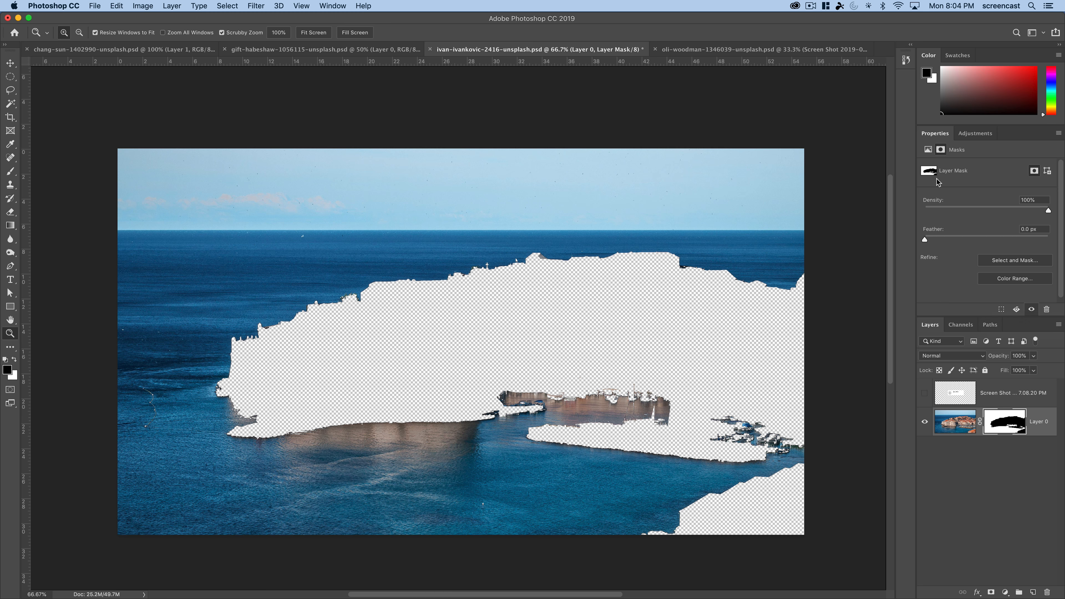
left_click(986, 207)
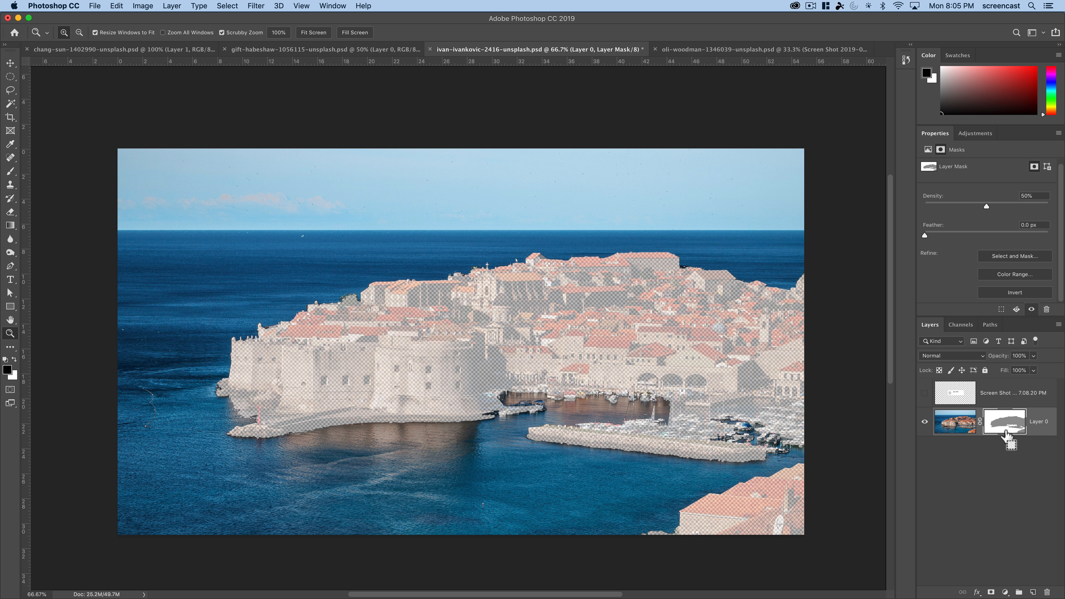
key("super+z")
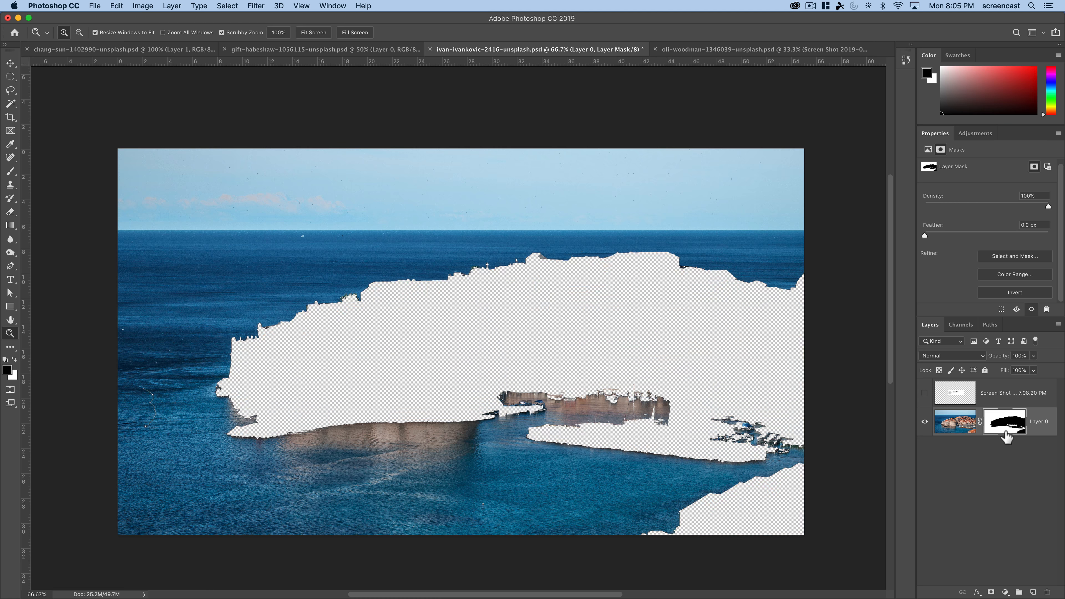
left_click(1015, 292)
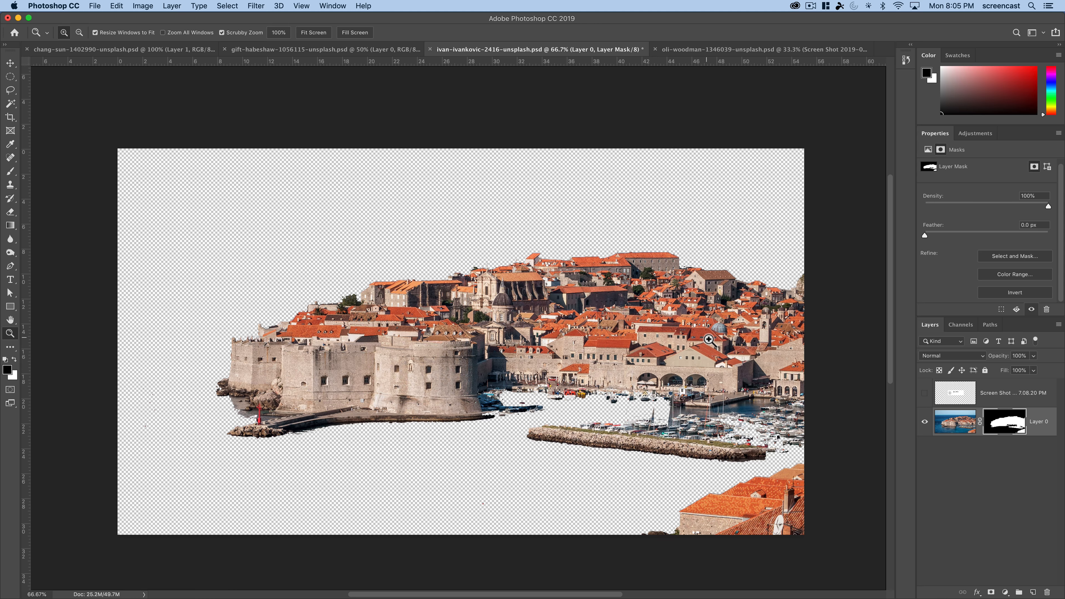
- Delete the harbor town layer's mask without applying it
left_click_drag(1003, 436, 1047, 592)
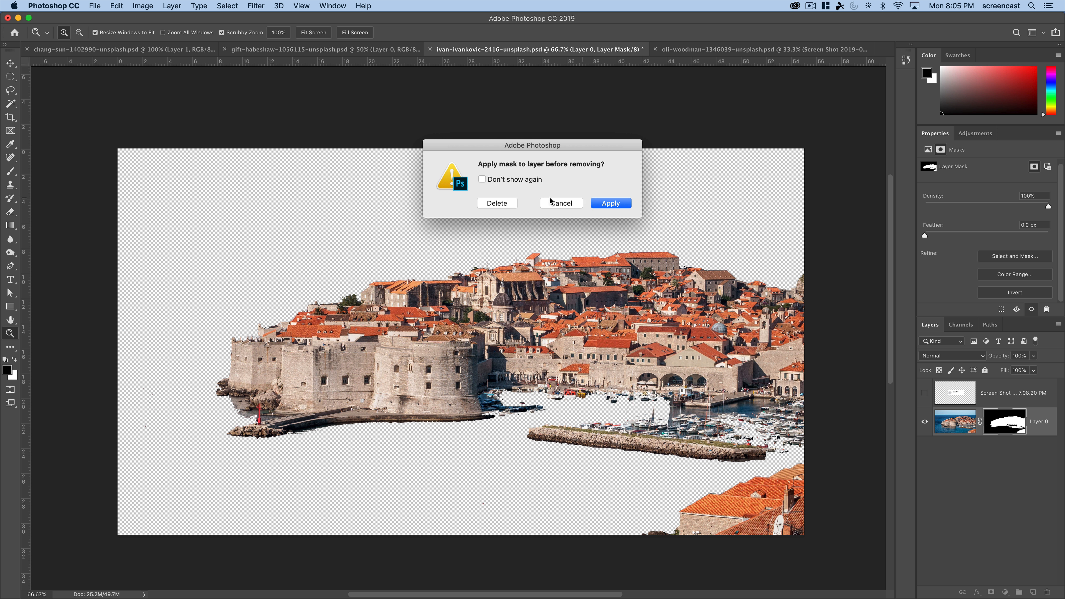
left_click(500, 204)
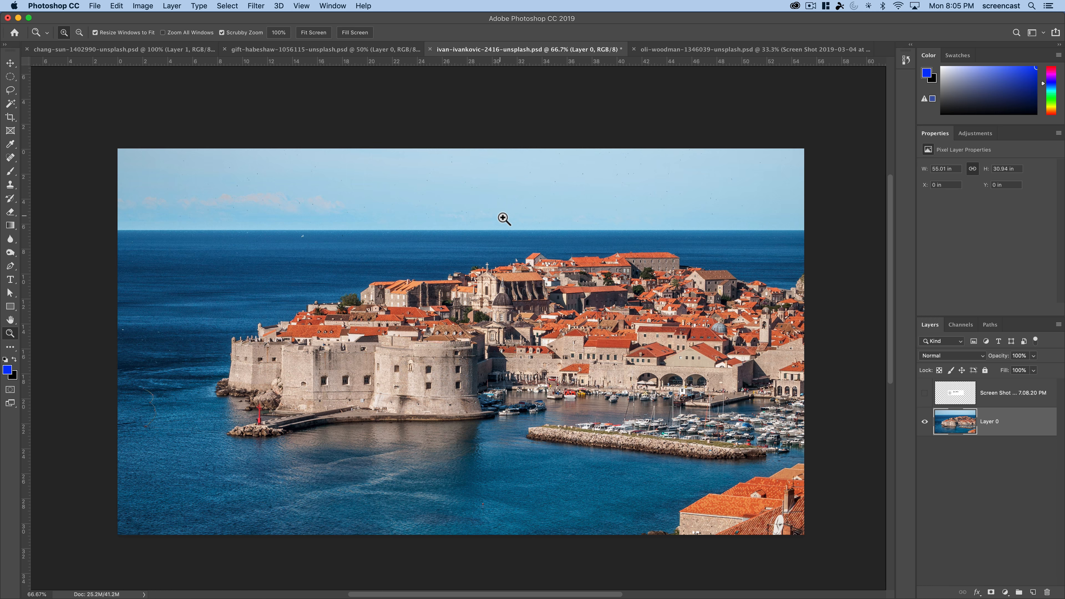
- Open Color Range for the harbor town layer and place its dialog beside the photo, clear of the image
left_click(225, 5)
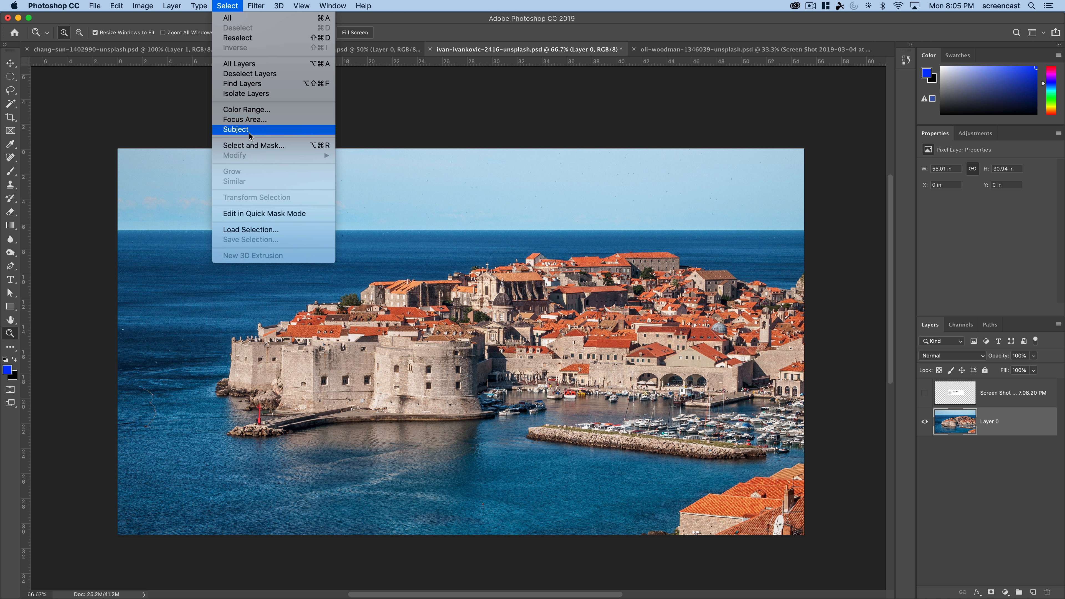
left_click(247, 110)
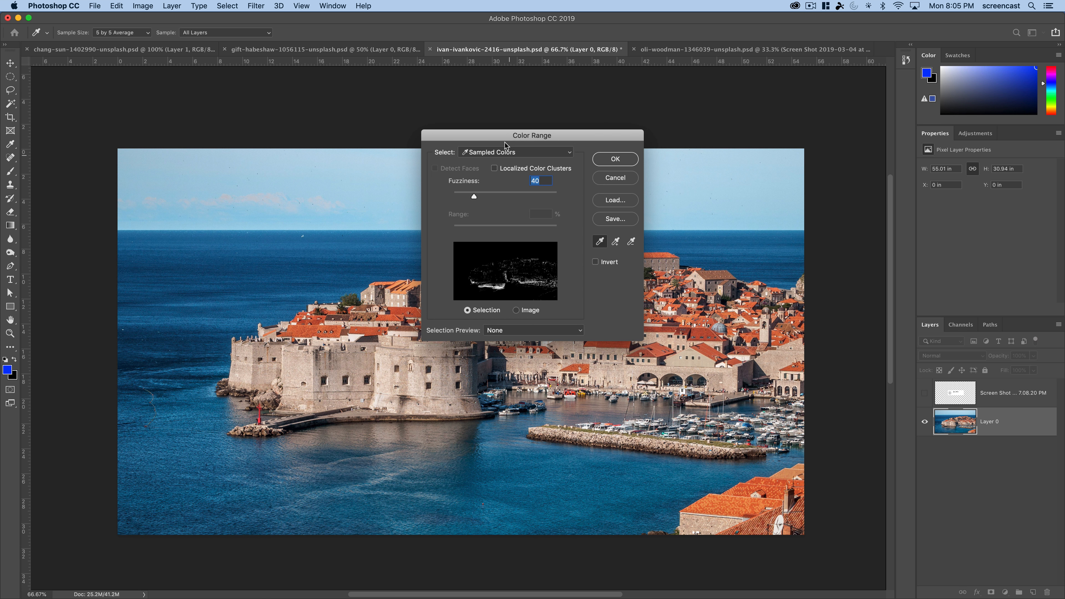
left_click_drag(505, 142, 724, 123)
left_click_drag(551, 253, 485, 218)
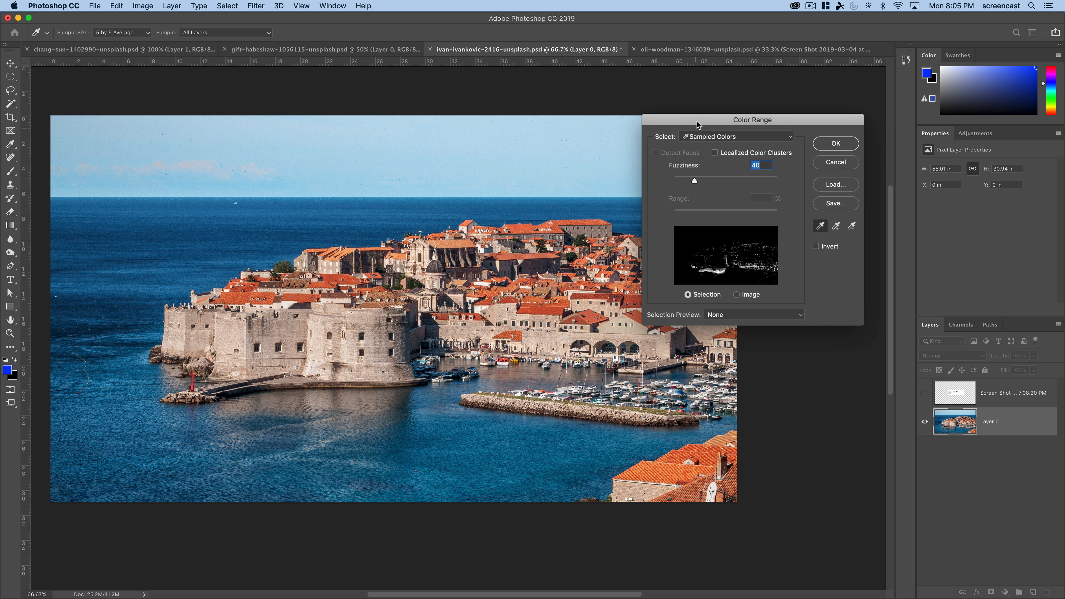
left_click_drag(696, 121, 808, 202)
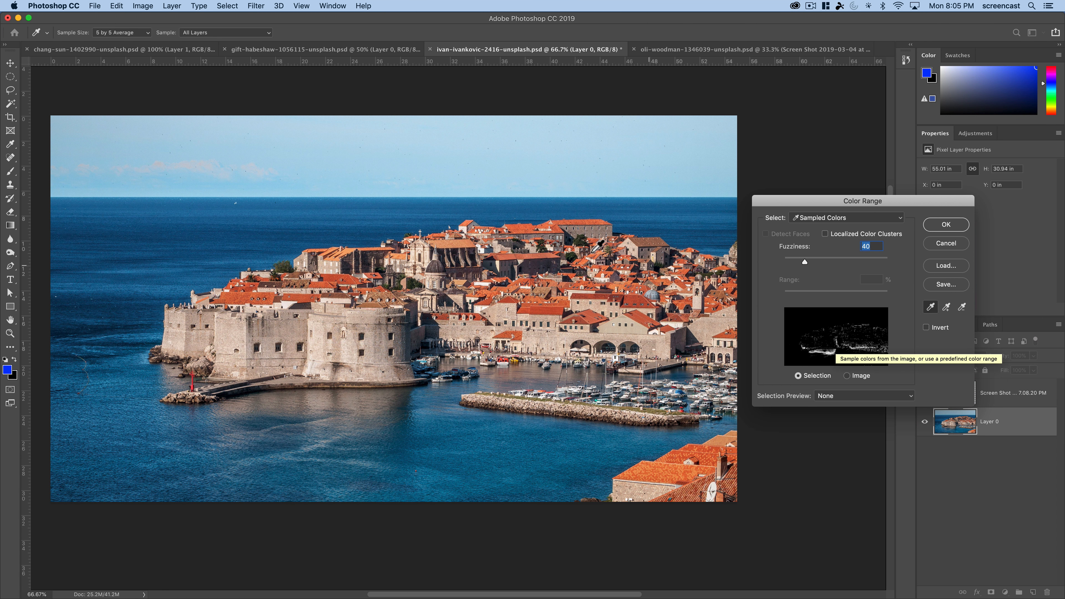
- Try single color samples from the sea, sky, dome and fortress wall in turn to compare the resulting selections
left_click(290, 236)
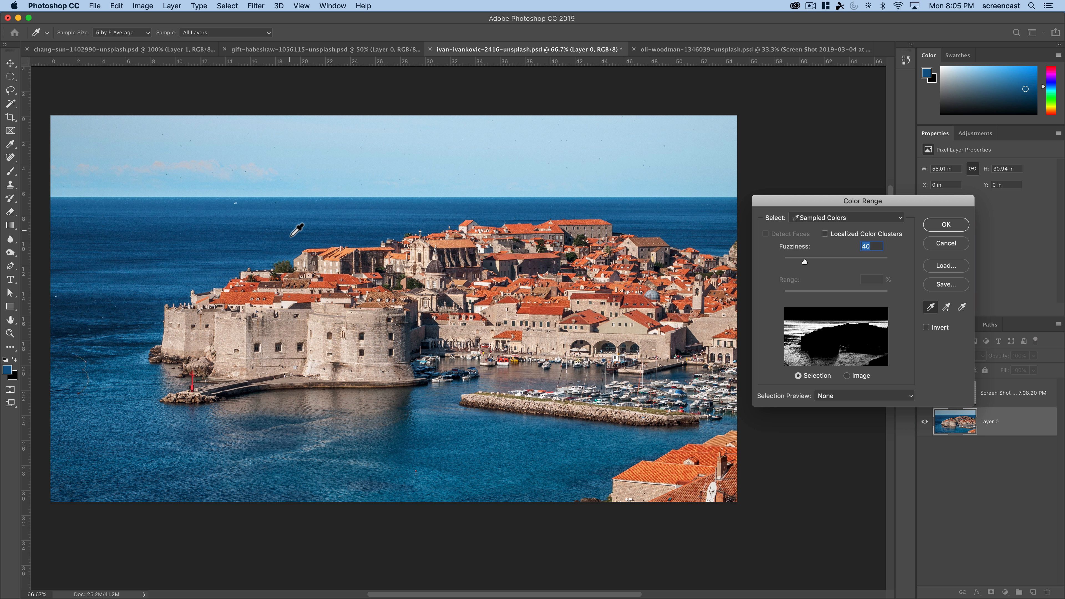
left_click(312, 165)
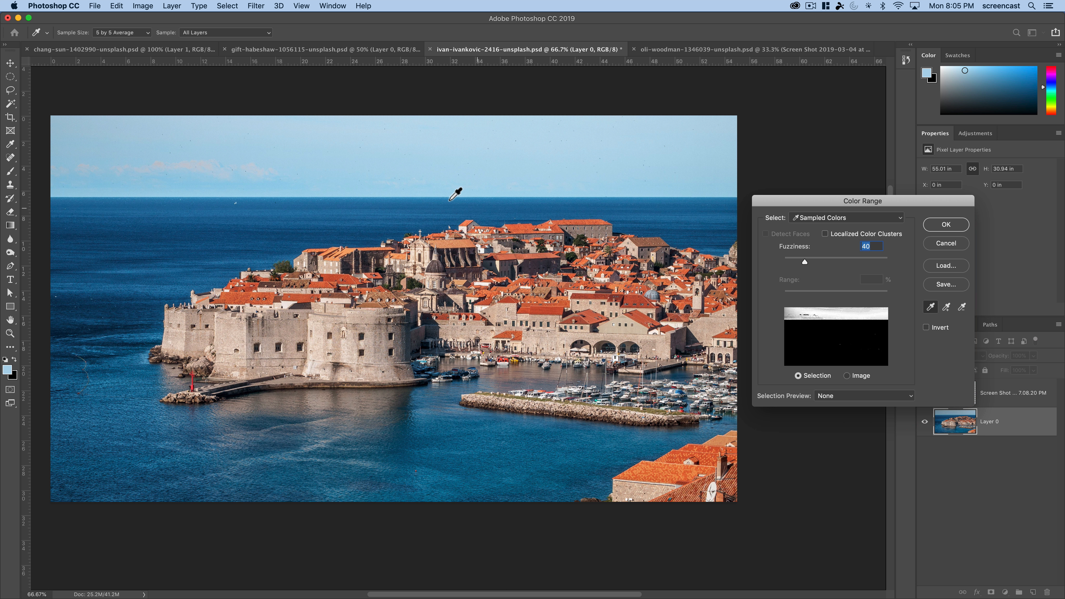
left_click(183, 247)
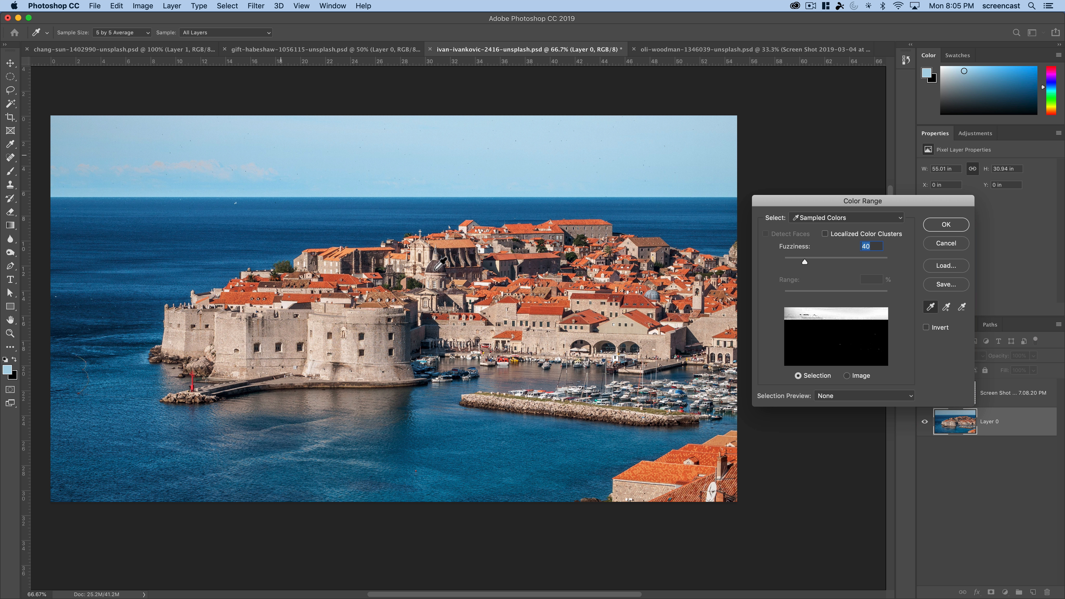
left_click(445, 272)
left_click(336, 345)
left_click(166, 233)
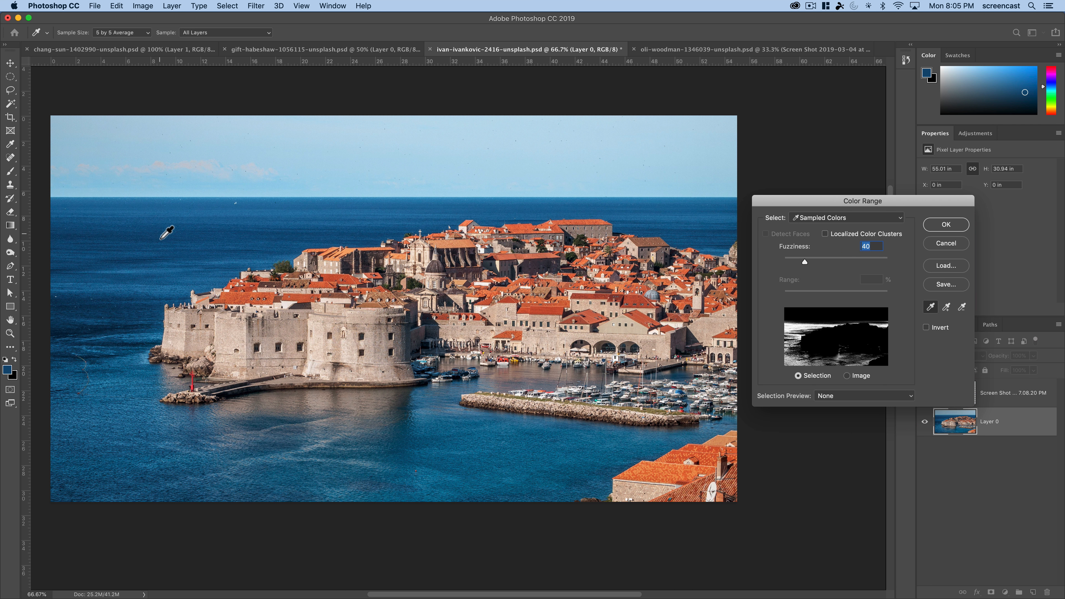
left_click(371, 172)
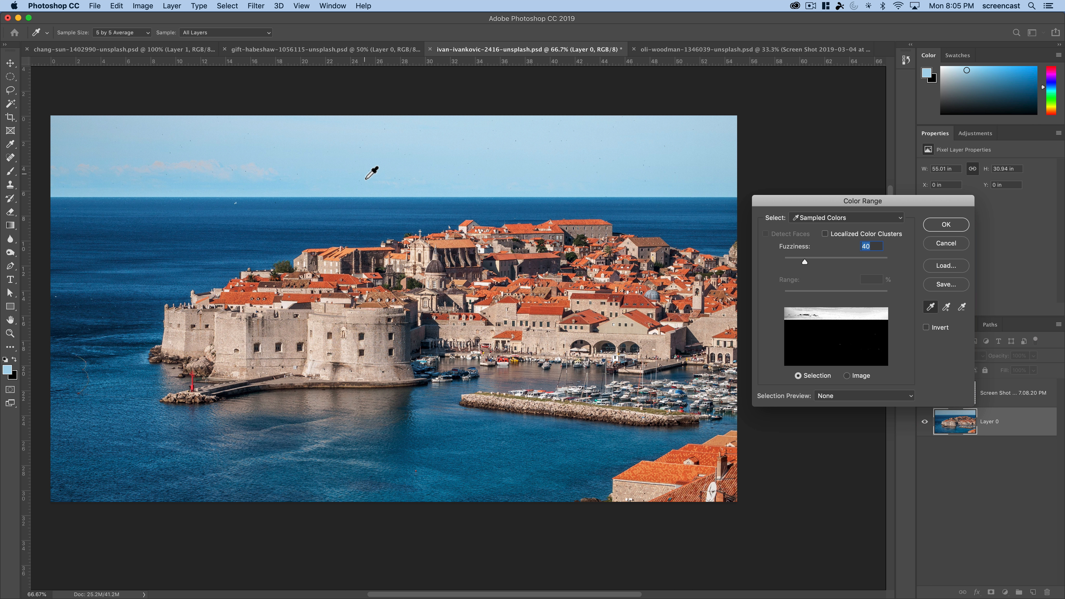
- Sample the sea and add more water tones from its left side, undoing the extra sample taken in the sky
left_click(188, 254)
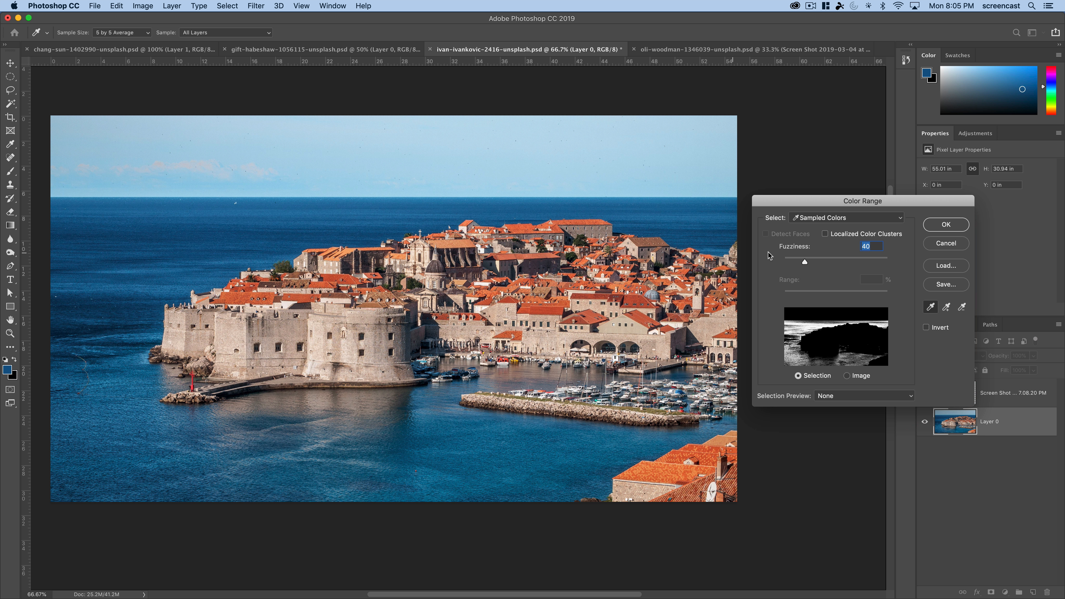
left_click(104, 393)
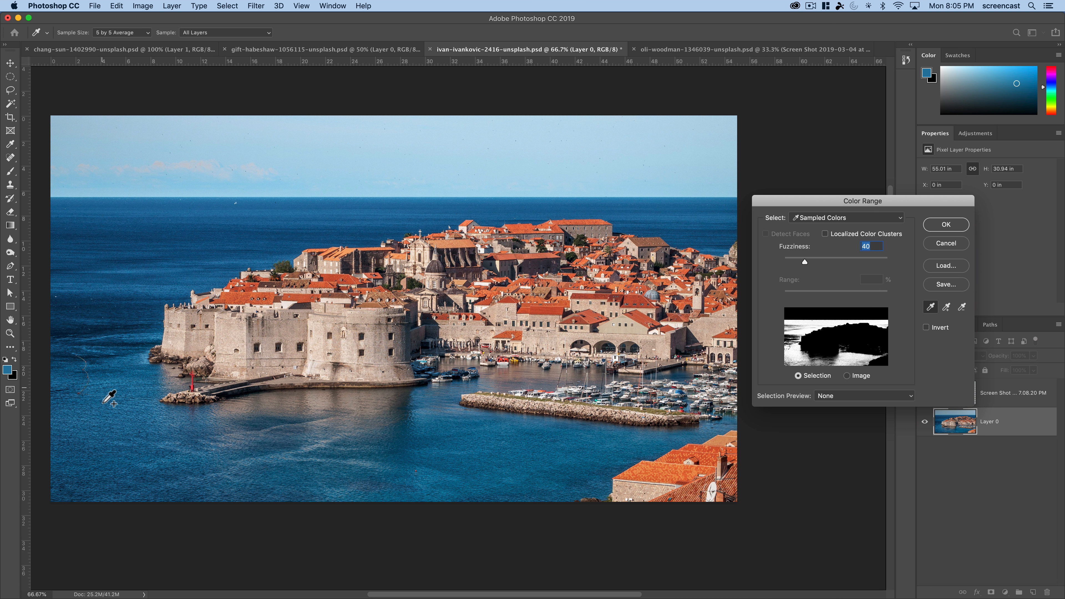
left_click(100, 432)
left_click(96, 256)
left_click(125, 169)
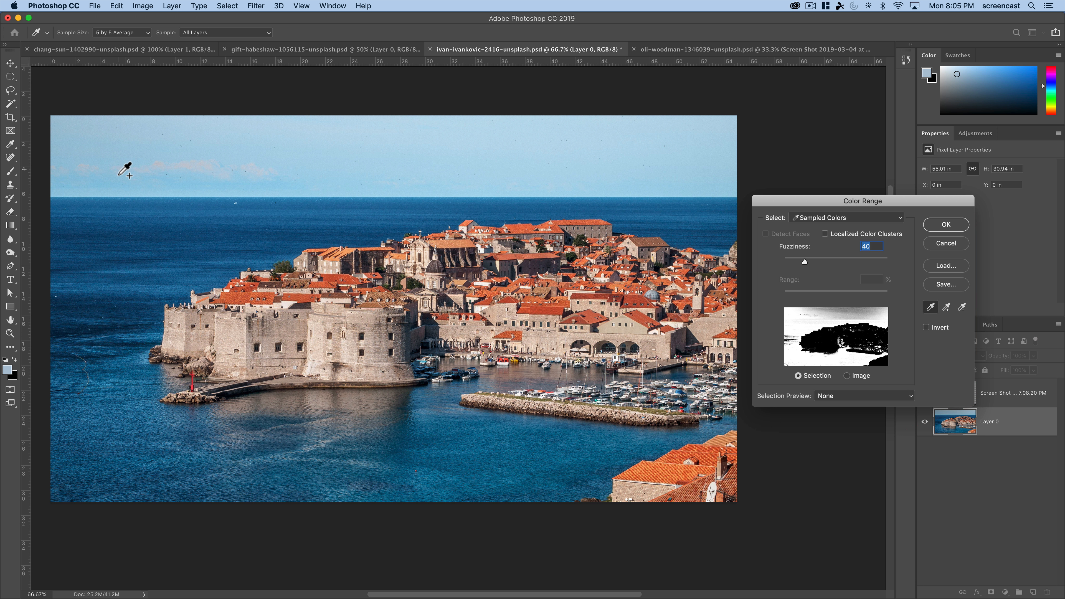
key("super")
key("super+z")
key("super+z")
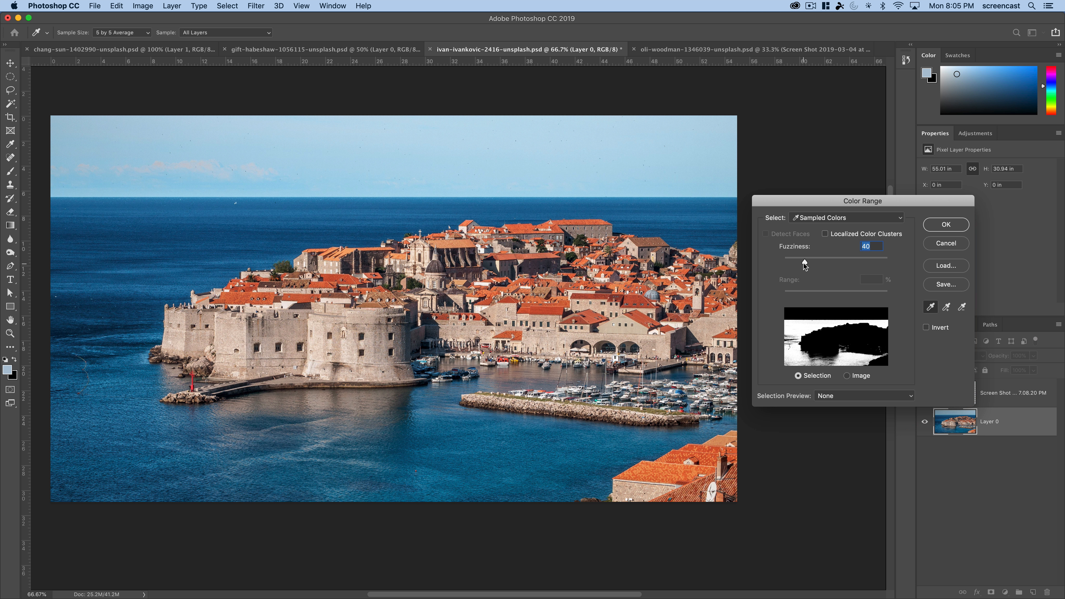
- Raise the Fuzziness to 91 and switch the dialog thumbnail from the selection to the image
left_click_drag(804, 263, 831, 260)
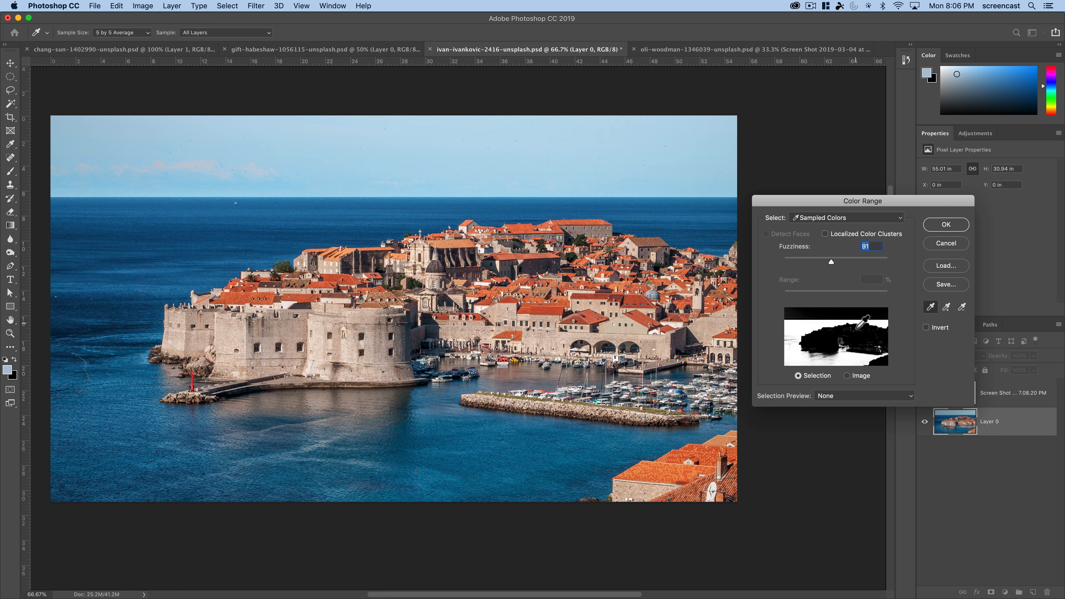
left_click(847, 376)
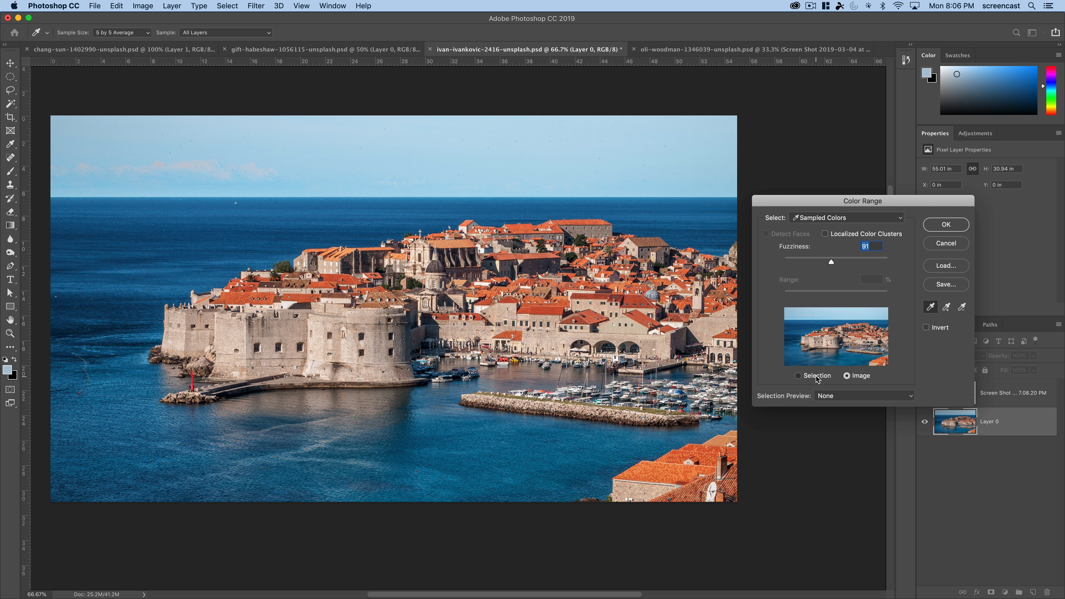
left_click(816, 377)
left_click(853, 377)
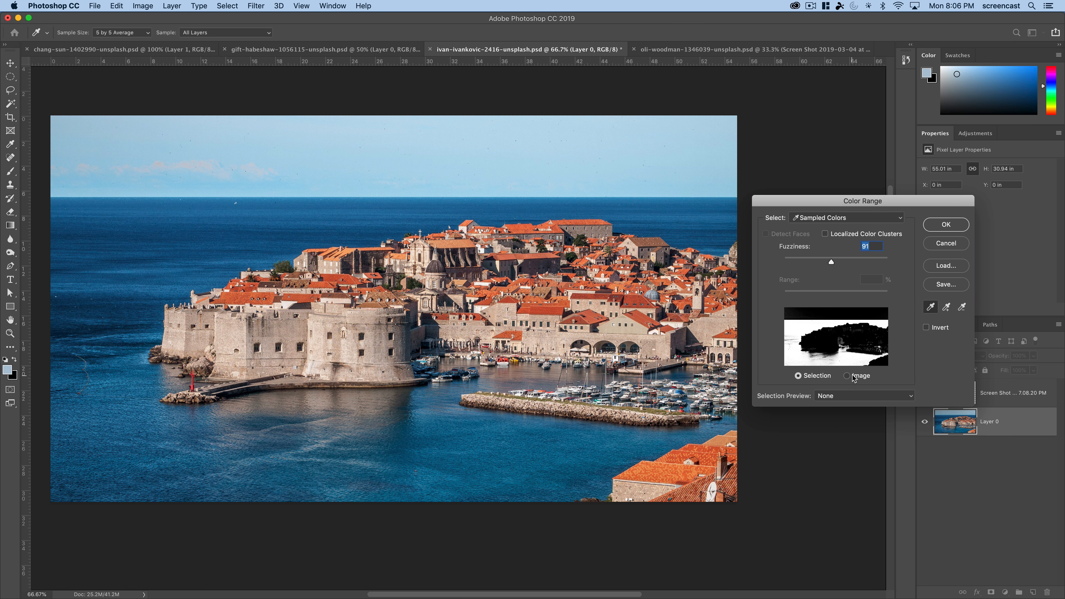
left_click(854, 377)
- Set the on-photo selection preview to Grayscale, trying Black Matte for comparison
left_click(843, 396)
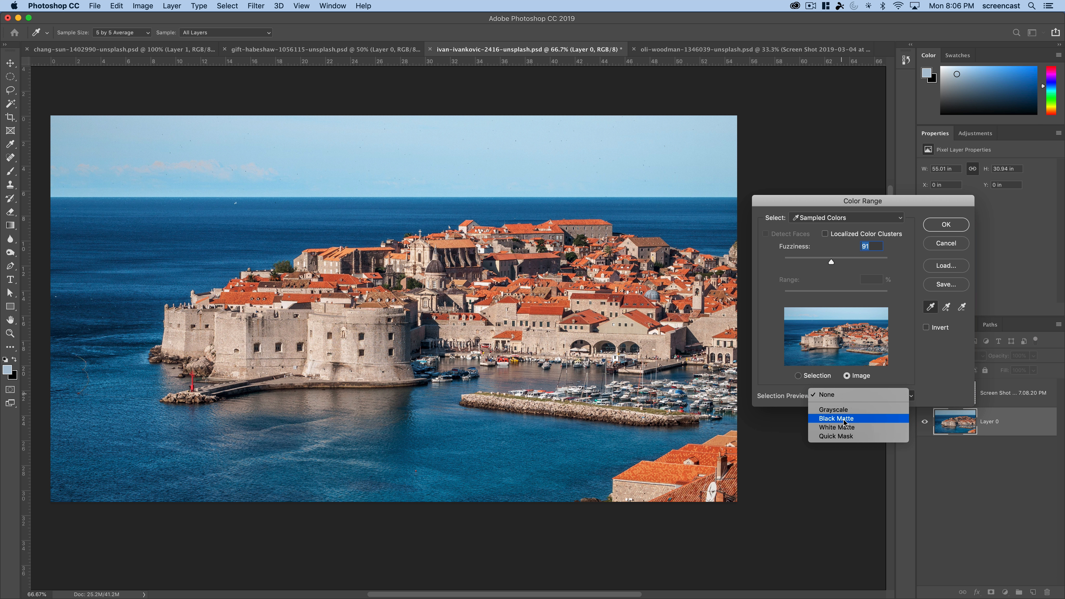
left_click(837, 410)
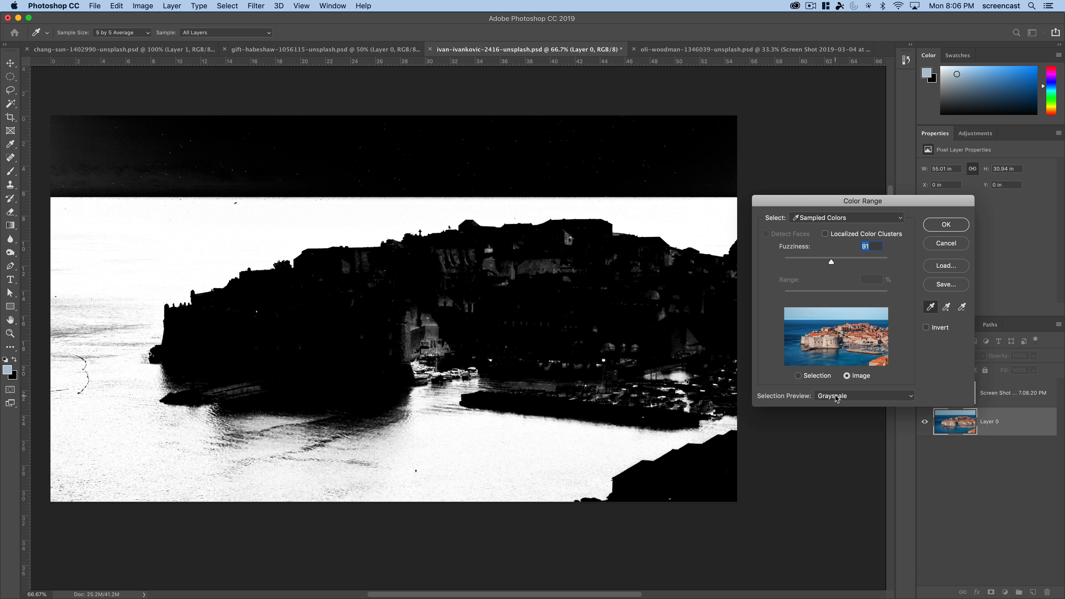
left_click(835, 397)
left_click(837, 403)
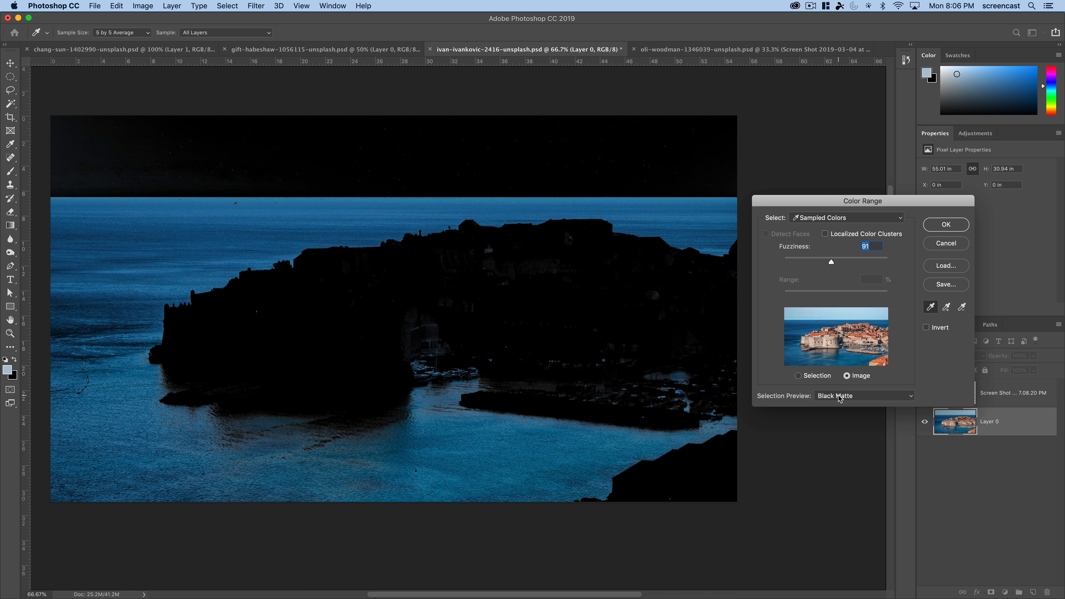
left_click(839, 398)
left_click(837, 386)
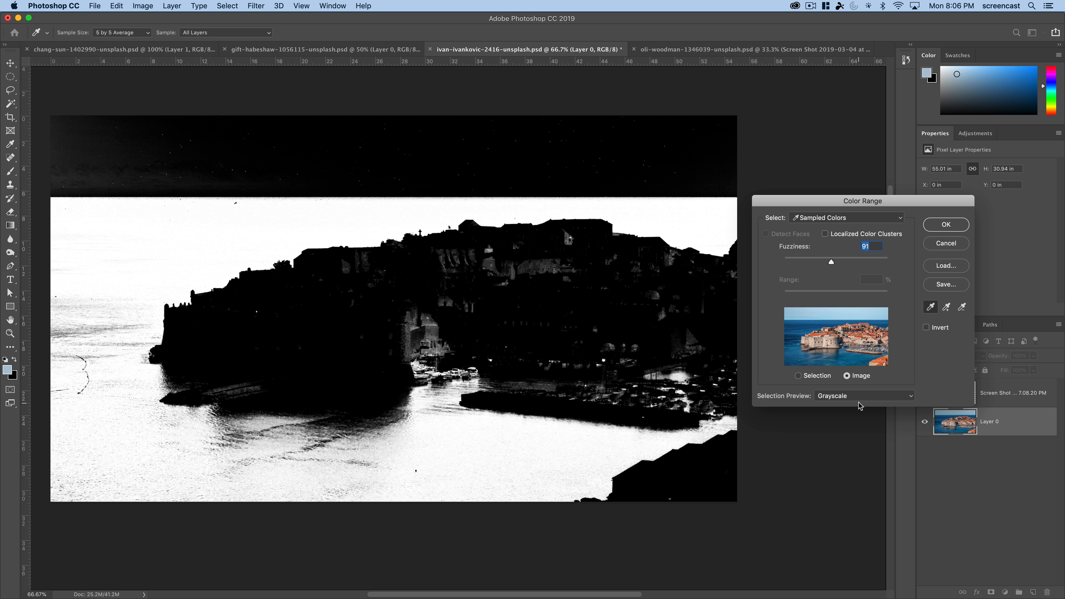
- Set the Fuzziness to 82 and add color samples from the water below the fortress and along the sea's left side
mouse_move(831, 264)
left_mouse_down()
mouse_move(804, 262)
mouse_move(827, 262)
left_mouse_up()
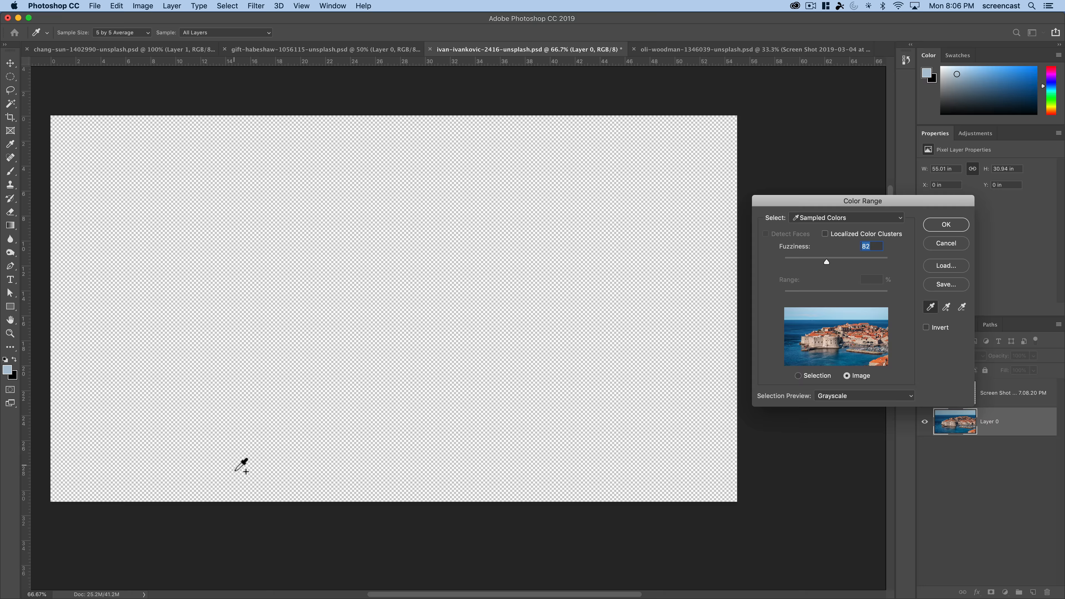
left_click(237, 469)
left_click(232, 448, "shift")
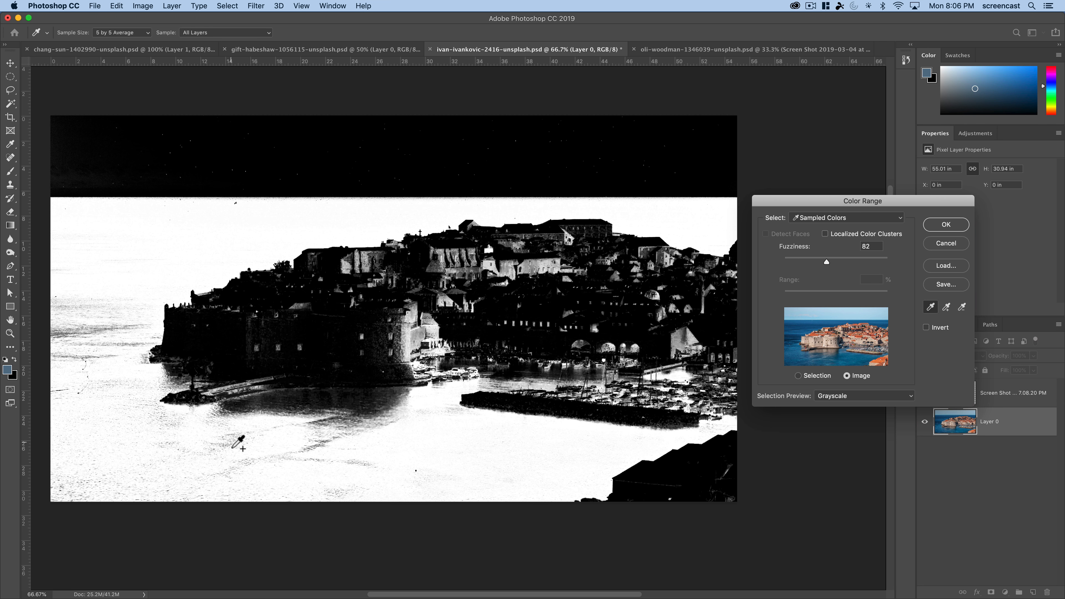
left_click(231, 448, "shift")
left_click(94, 364)
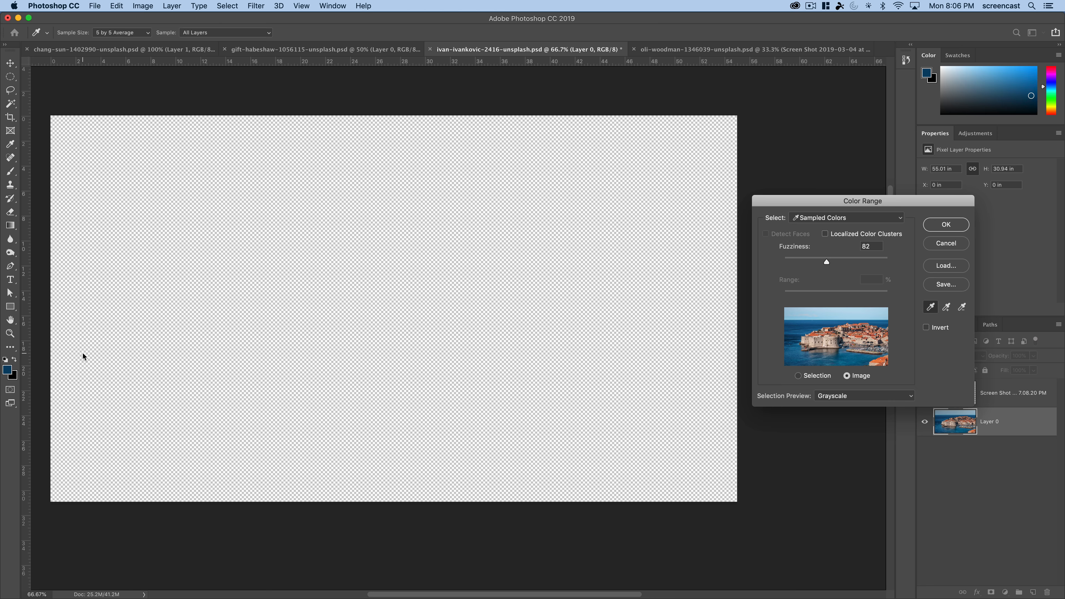
left_click(73, 340, "shift")
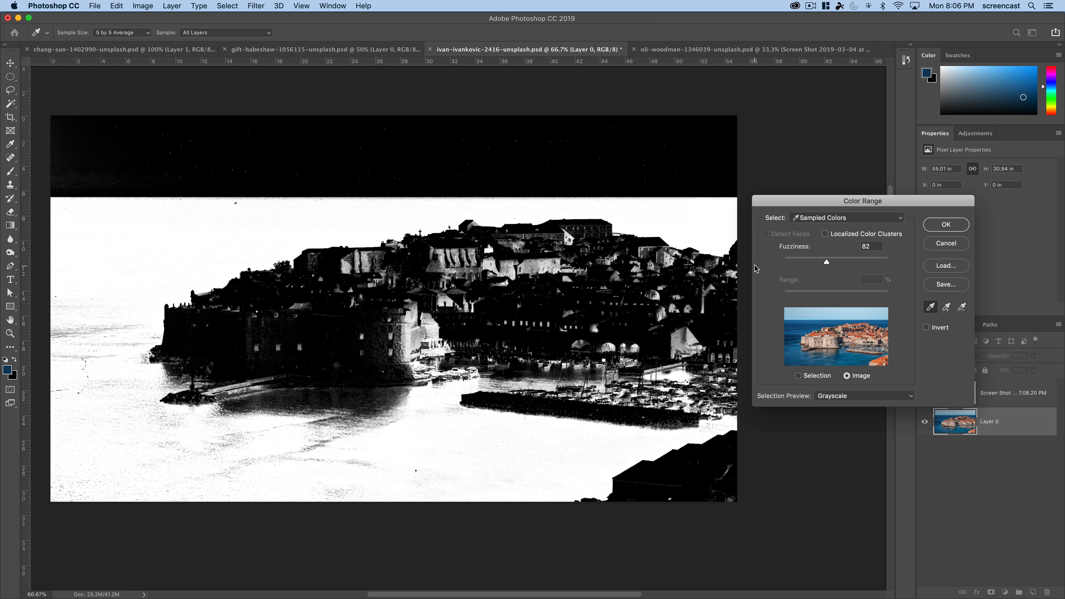
left_click(78, 341, "shift")
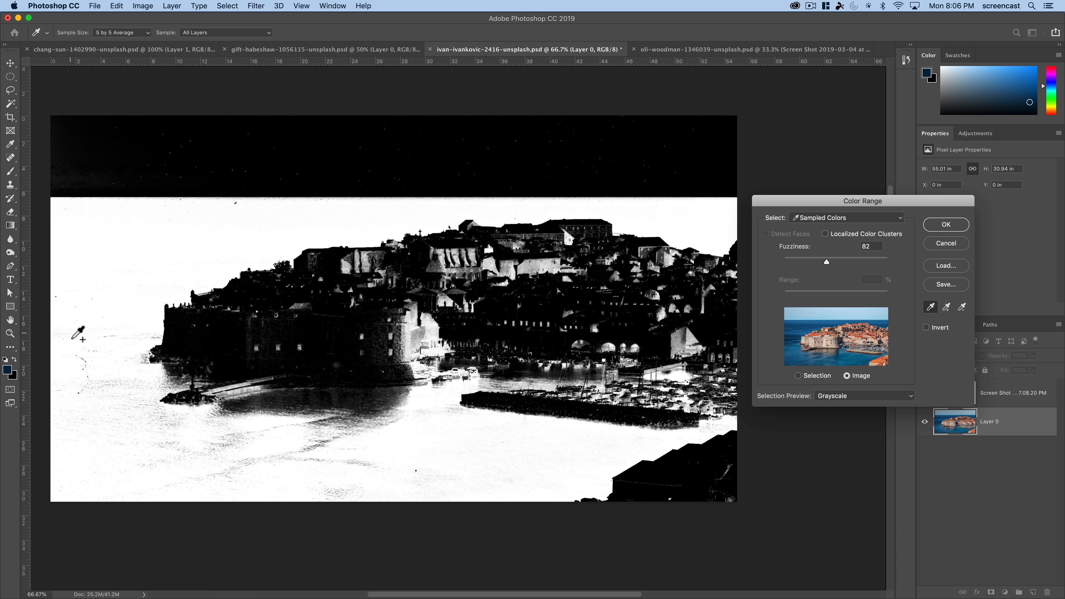
left_click(74, 340, "shift")
- Add samples from the rippled water in front of the jetty, set the Fuzziness to 49 and apply the color range
left_click(101, 391, "shift")
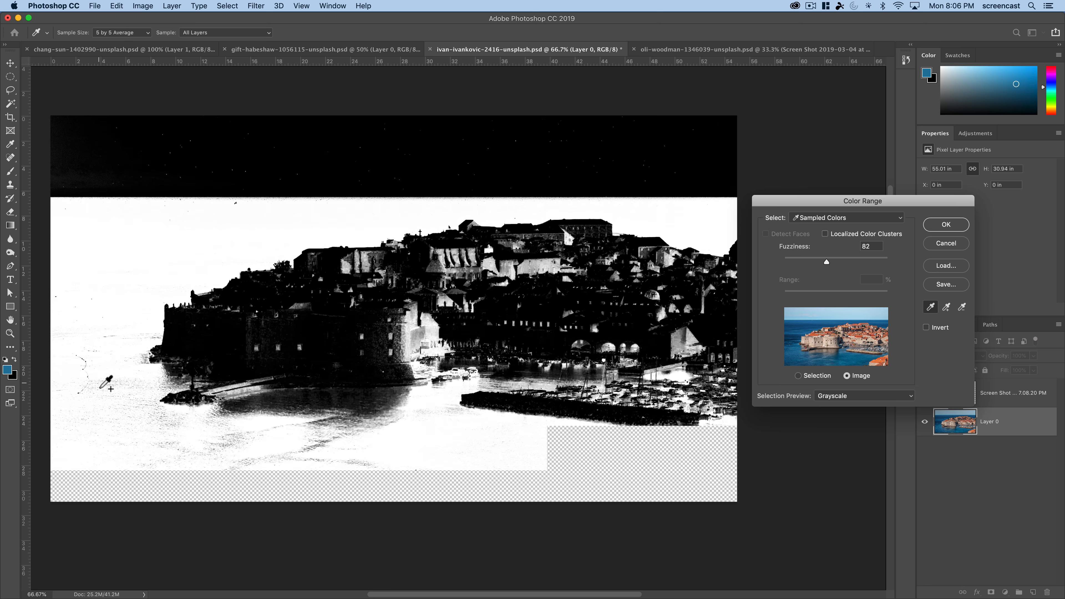
left_click(101, 391, "shift")
left_click(205, 458, "shift")
left_click(218, 447, "shift")
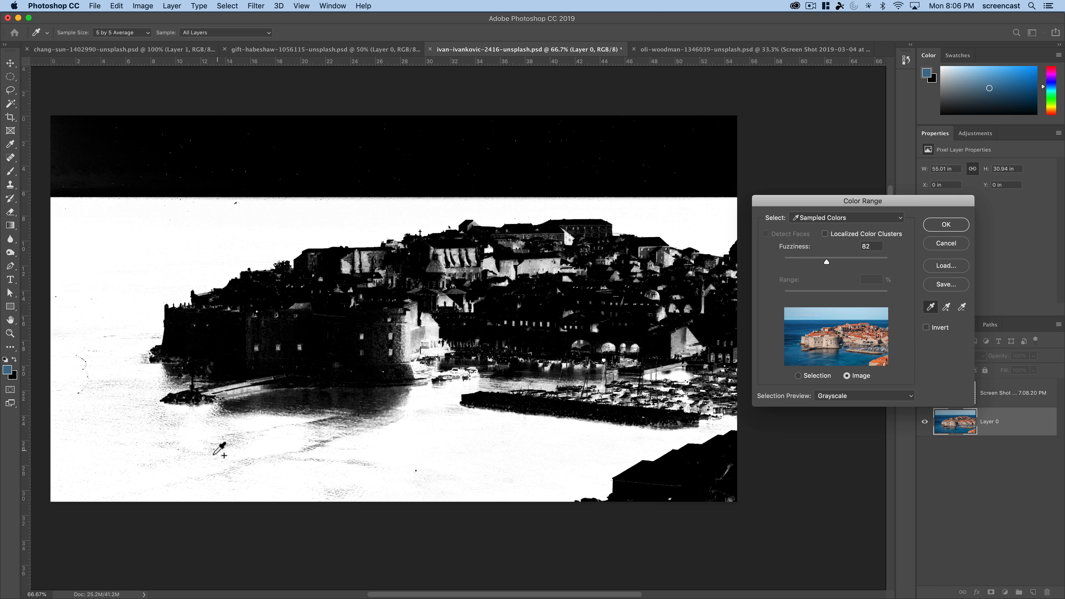
left_click(325, 453, "shift")
left_click(318, 446, "shift")
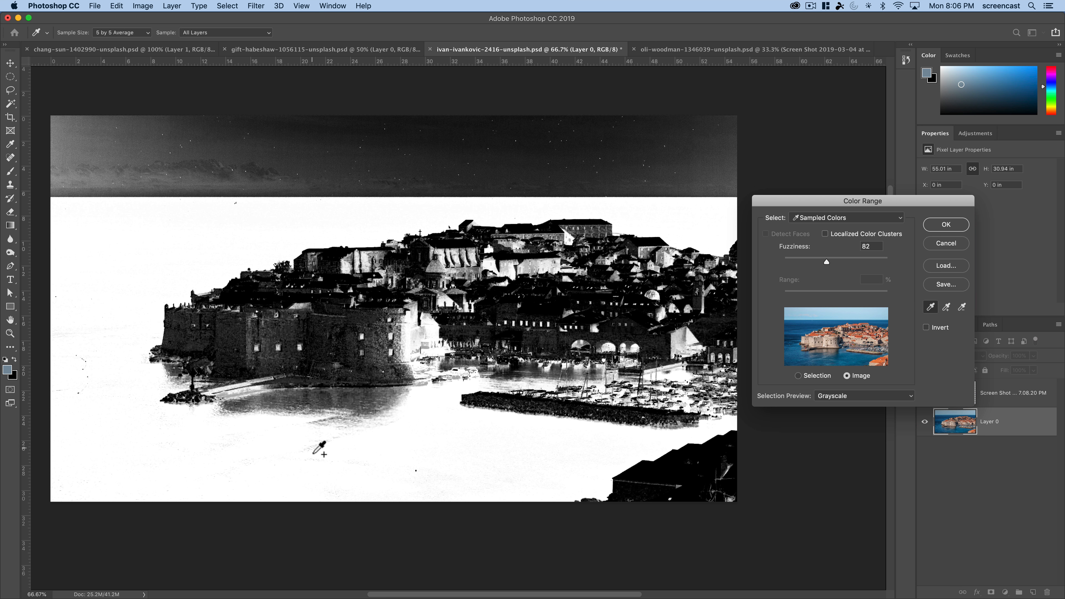
left_click_drag(825, 263, 809, 264)
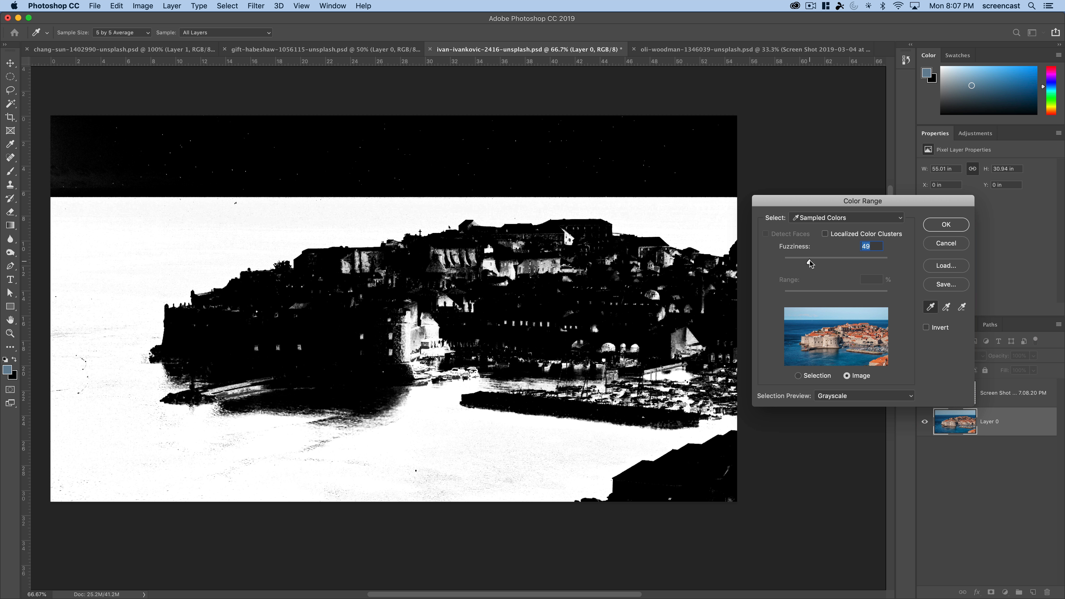
left_click(951, 227)
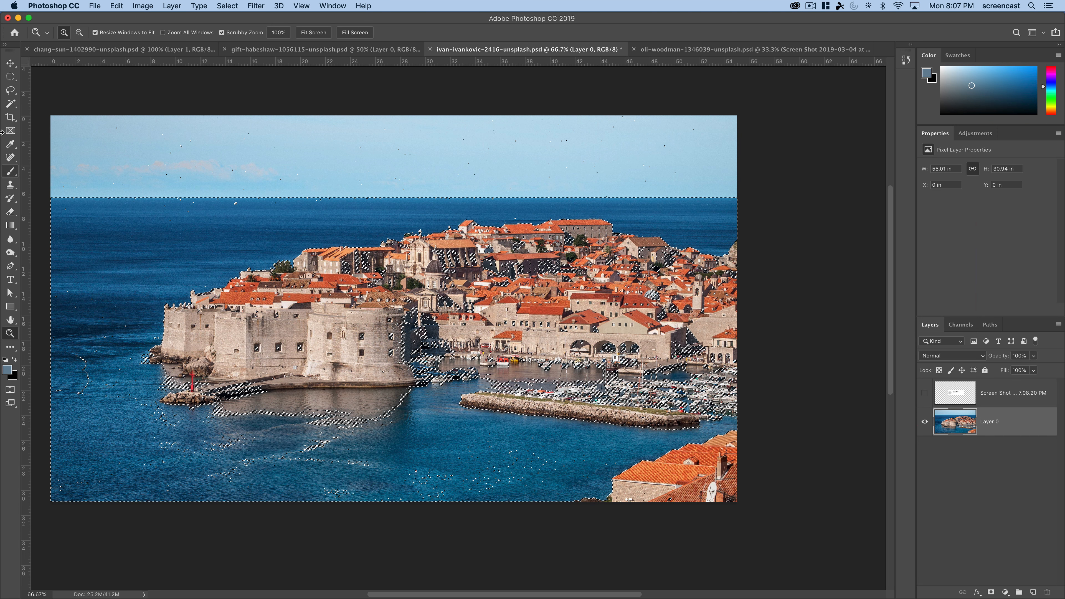
- Add the whole sky and the speckled open-sea areas to the selection with the Rectangular Marquee tool
left_click(10, 78)
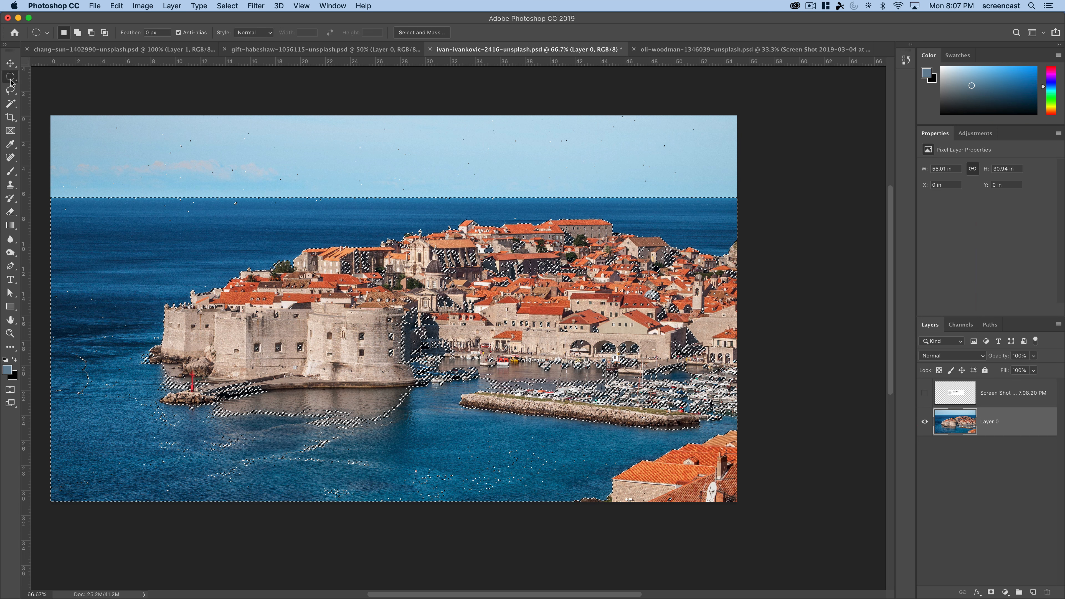
right_click(11, 79)
left_click(33, 77)
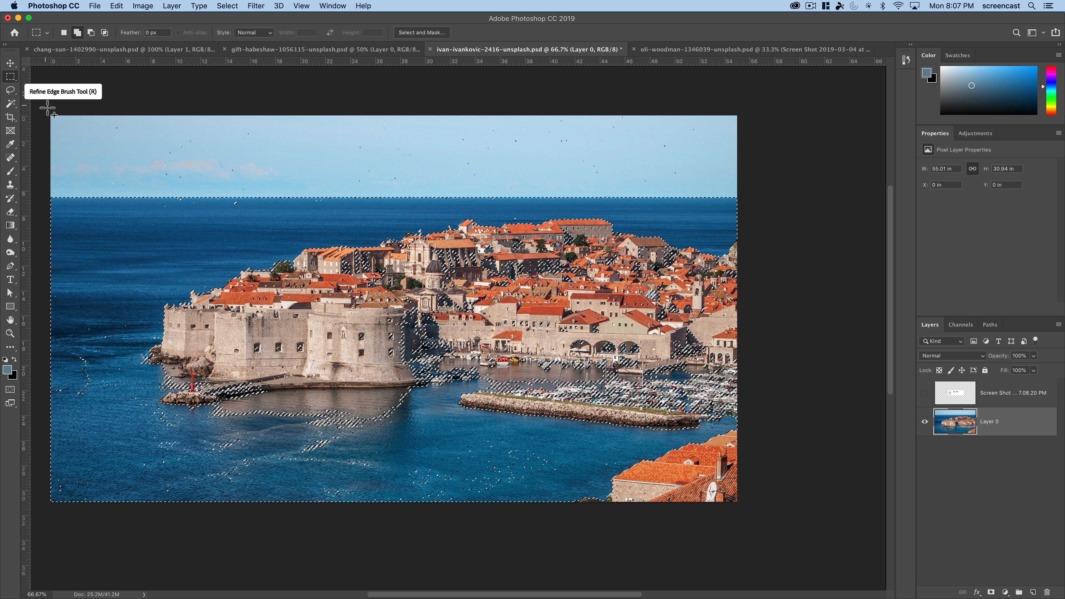
left_click_drag(48, 108, 803, 220)
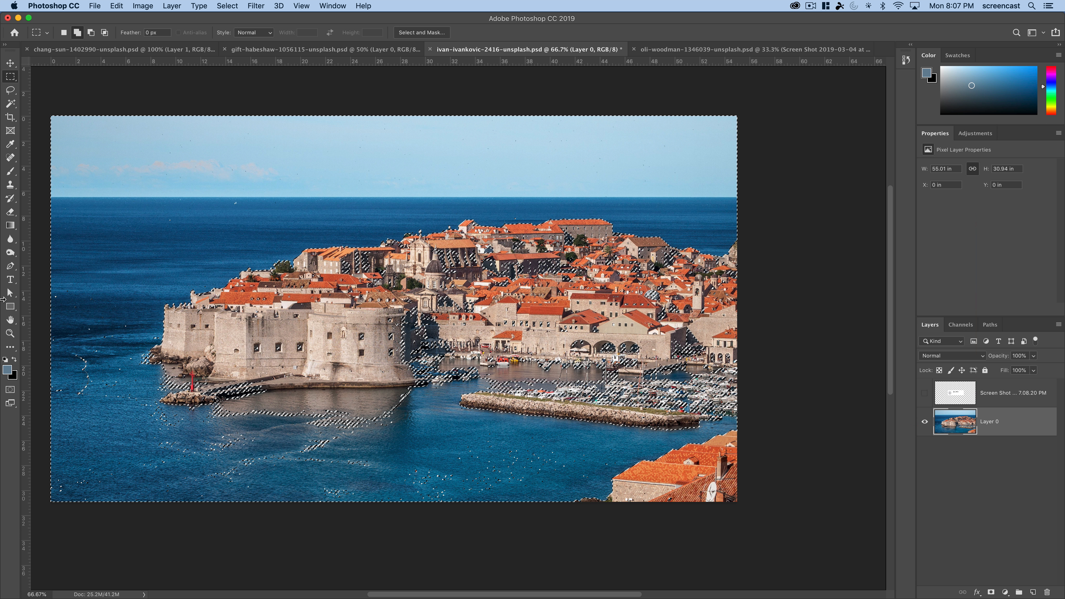
left_click_drag(45, 251, 625, 443)
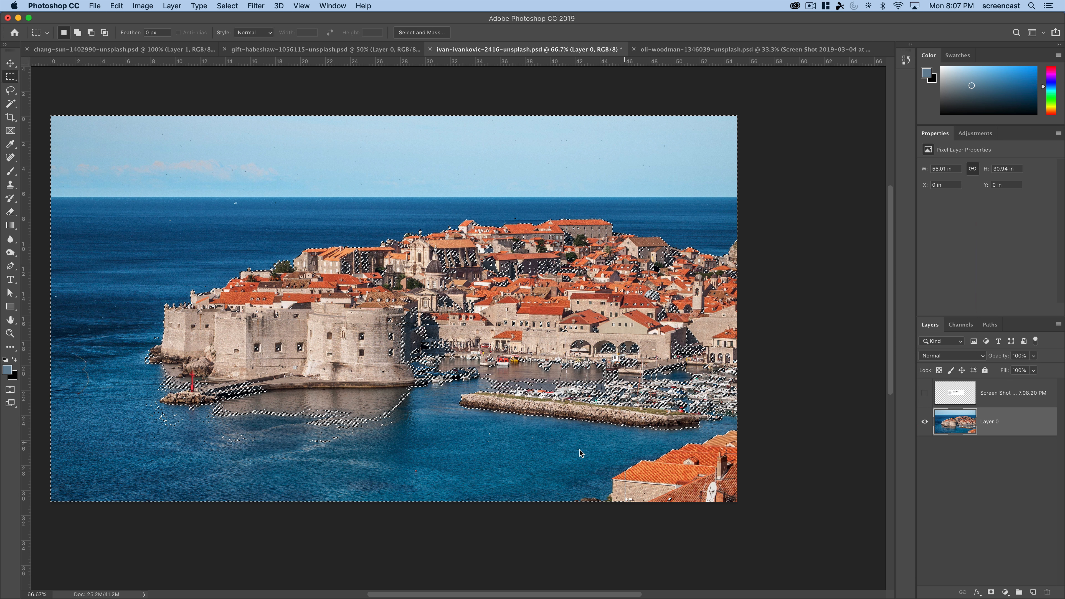
- Examine the selection edges up close along the fortress, rooftops and church dome
key("z")
left_click(233, 295)
left_click(233, 295)
left_click(233, 295)
left_click(233, 295)
left_click_drag(232, 295, 440, 317)
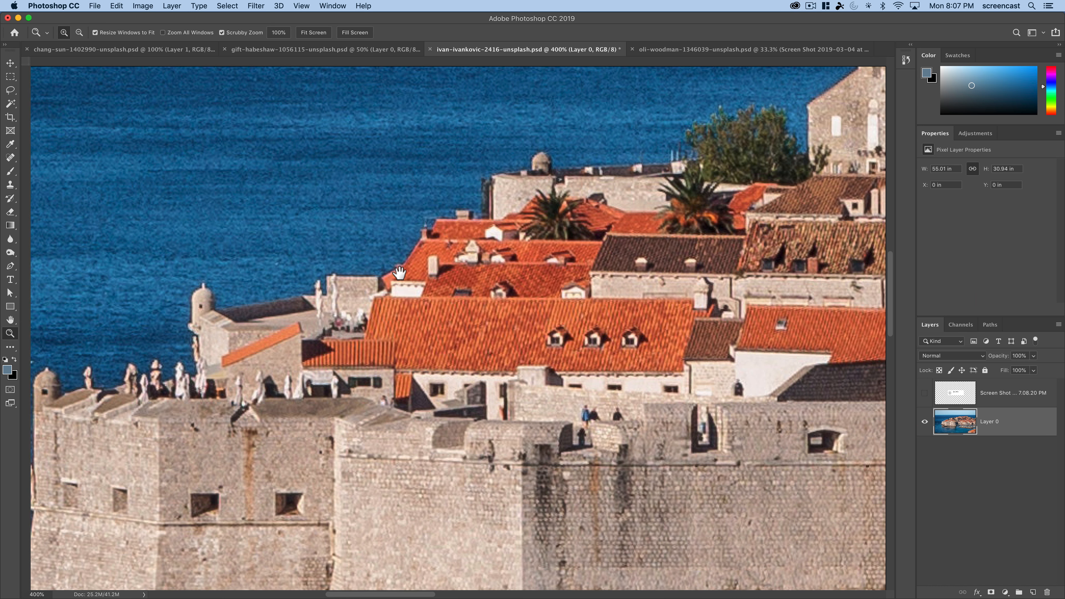
left_click_drag(439, 227, 322, 294)
left_click_drag(542, 248, 348, 295)
left_click_drag(712, 293, 485, 313)
left_click_drag(868, 294, 486, 299)
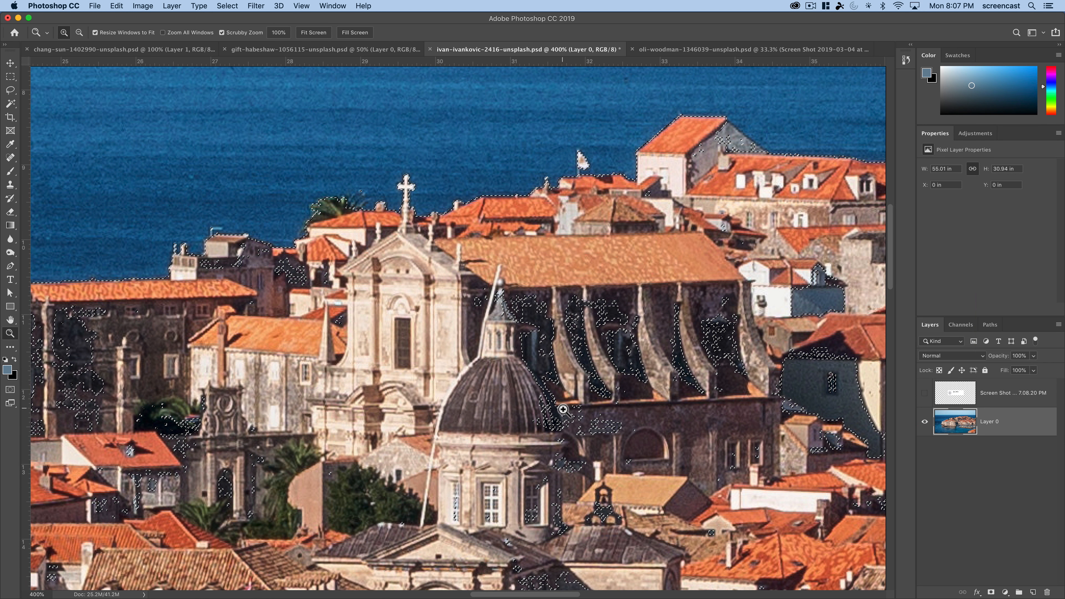
left_click(486, 398)
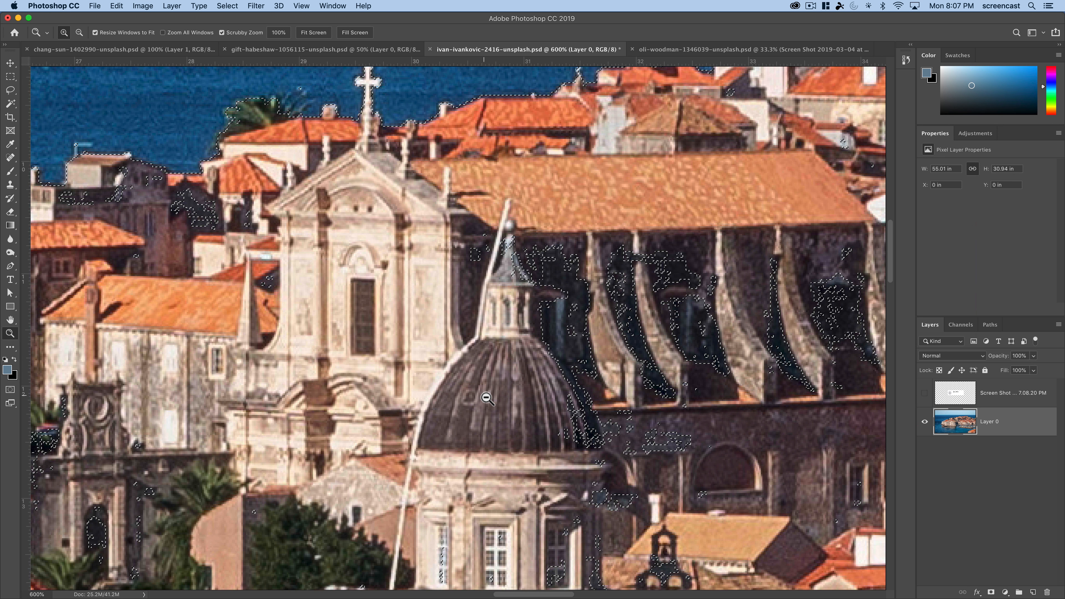
left_click(487, 398, "alt")
left_click(486, 398, "alt")
left_click(486, 397, "alt")
left_click_drag(502, 412, 451, 360)
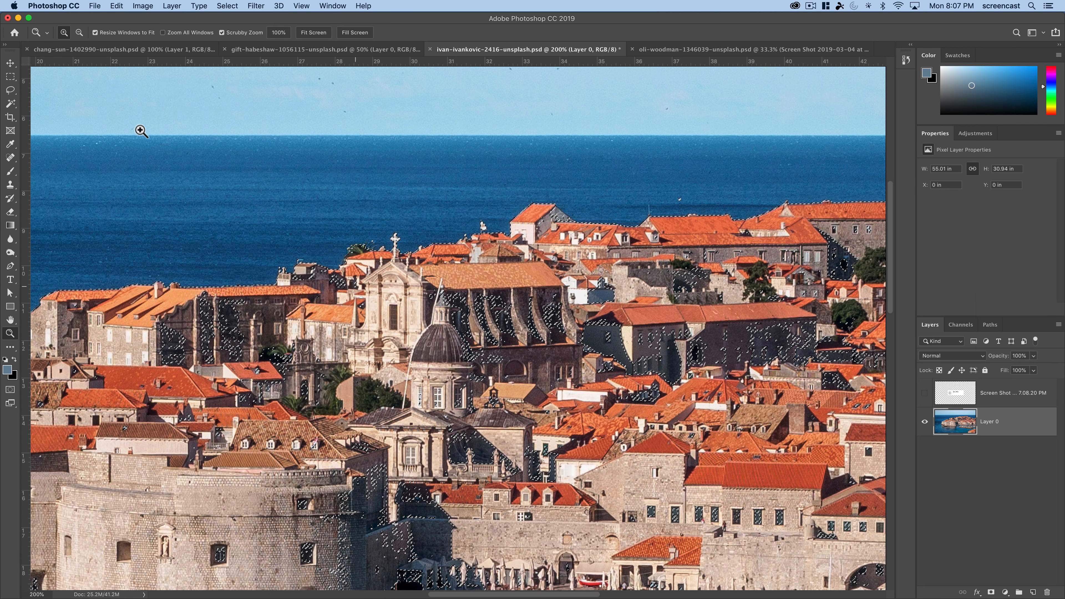
- Add a layer mask to Layer 0 from the sea-and-sky selection and invert the mask to keep the town
left_click(10, 90)
mouse_move(446, 263)
left_mouse_down()
mouse_move(392, 342)
mouse_move(649, 419)
mouse_move(449, 264)
mouse_move(507, 542)
mouse_move(521, 280)
mouse_move(421, 275)
left_mouse_up()
key("super+c")
key("super+d")
left_click_drag(570, 392, 517, 396)
left_click(488, 412, "alt")
left_click(487, 413, "alt")
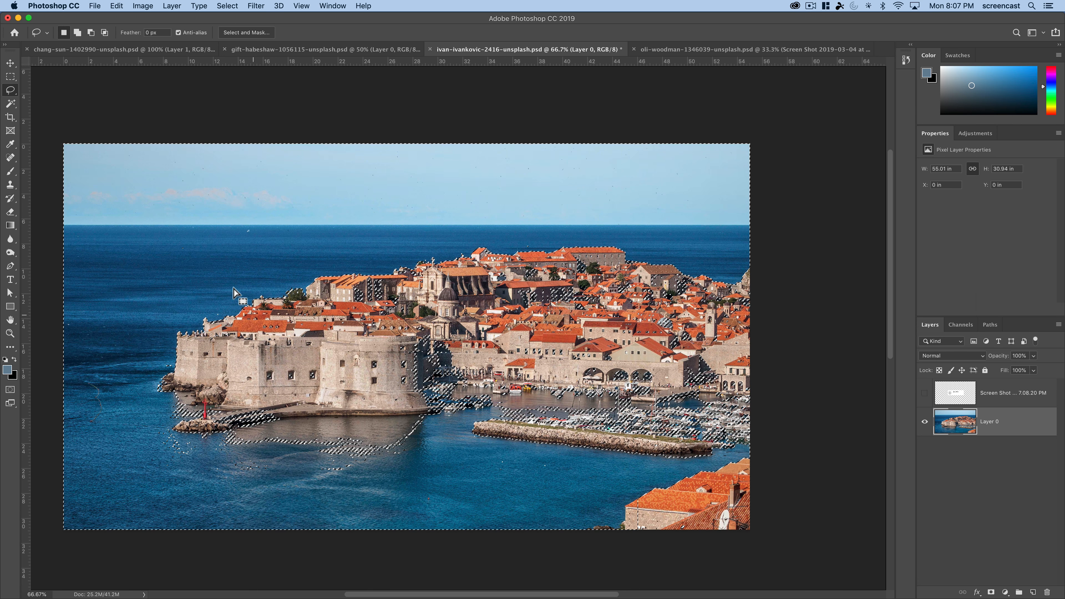
left_click(990, 592)
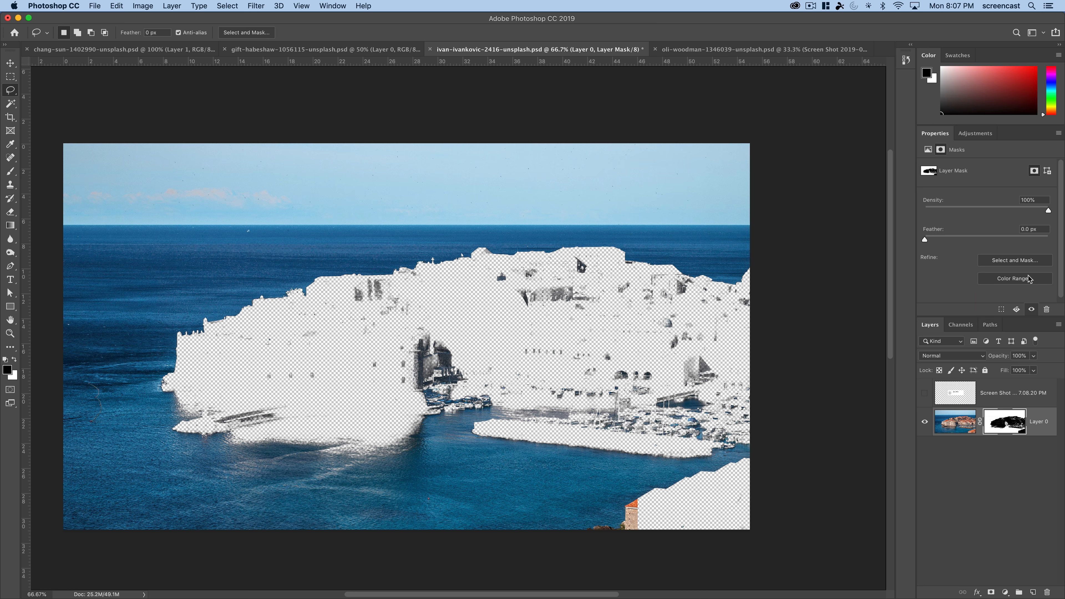
scroll(1031, 277, "down", 1)
left_click(1014, 293)
- Examine the masked edges along the rooftops, church cross and flag for leftover fringes and gaps
key("z")
left_click(308, 275)
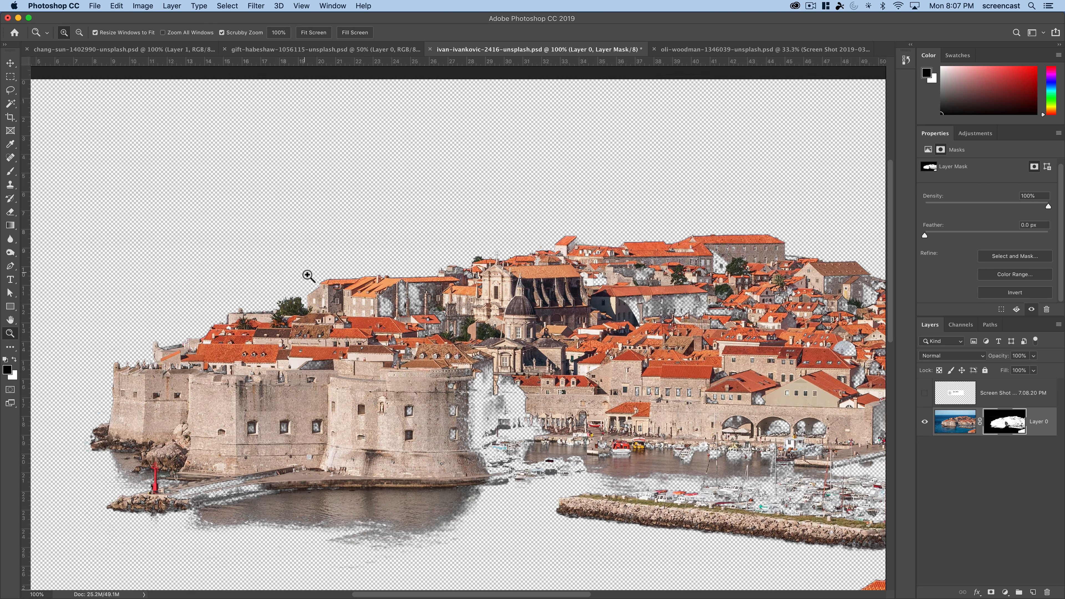
left_click(308, 275)
left_click(307, 274)
left_click(307, 275)
left_click(438, 324)
left_click_drag(439, 324, 361, 371)
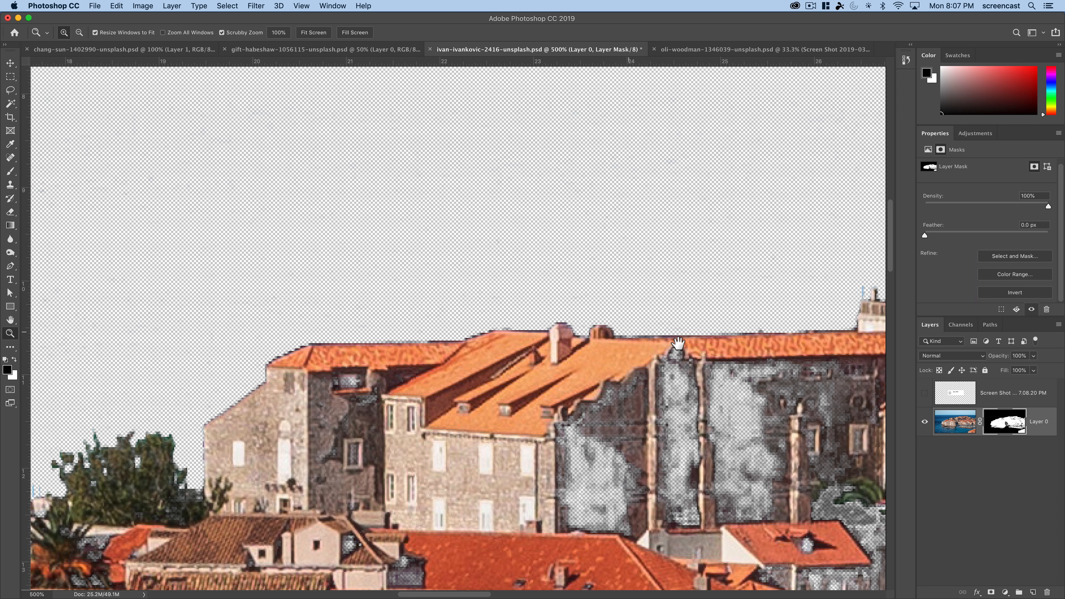
scroll(515, 302, "right", 10)
scroll(516, 301, "right", 2)
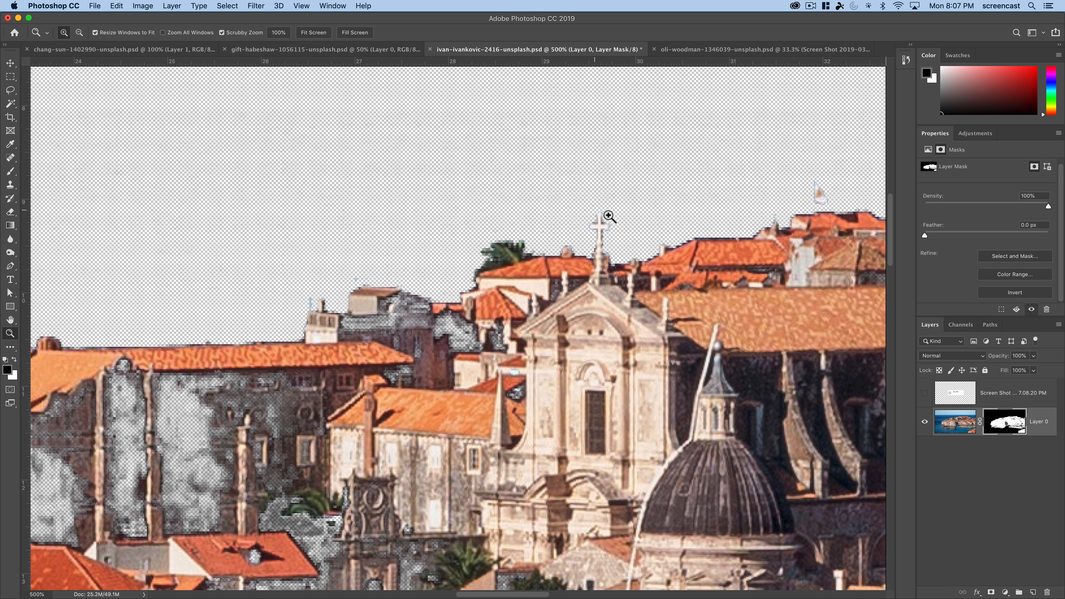
scroll(707, 238, "right", 6)
scroll(707, 239, "up", 2)
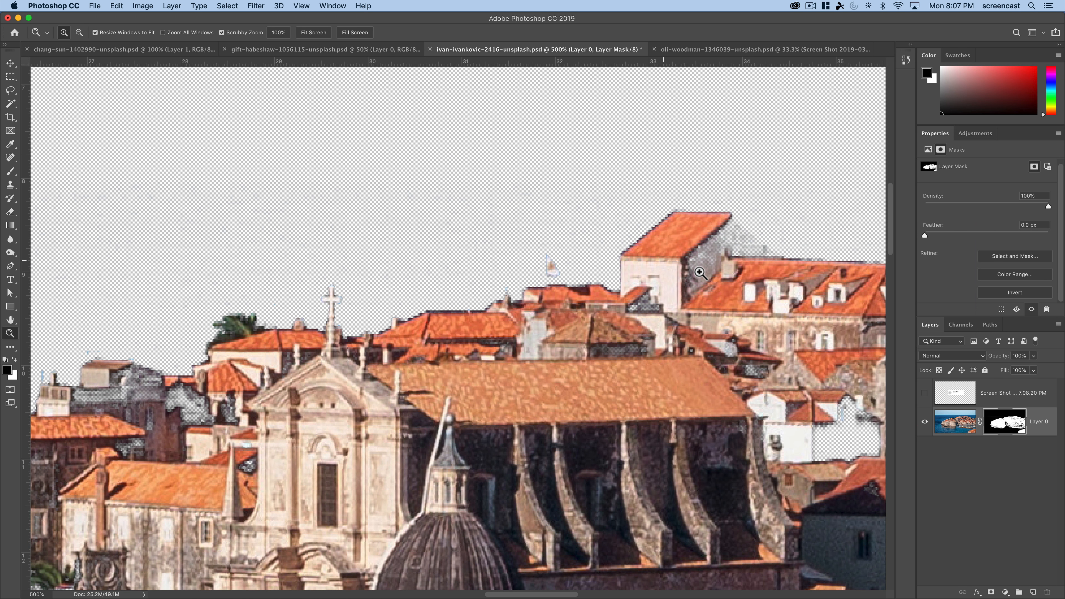
scroll(699, 272, "down", 5)
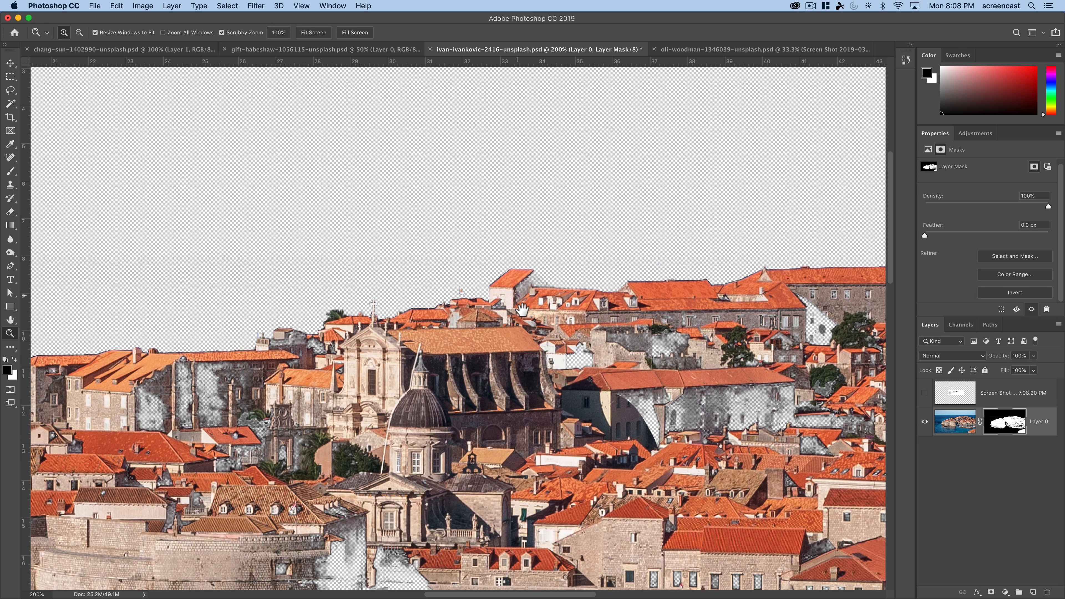
scroll(522, 313, "down", 3)
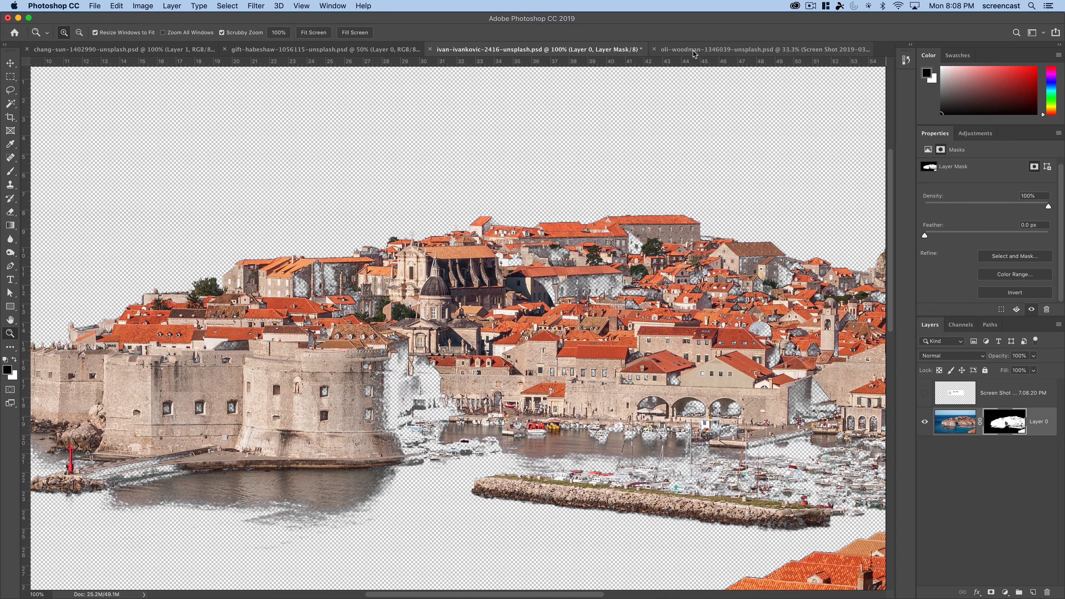
- Switch to the blue car photo document and hide the profile screenshot layer covering the car
left_click(693, 51)
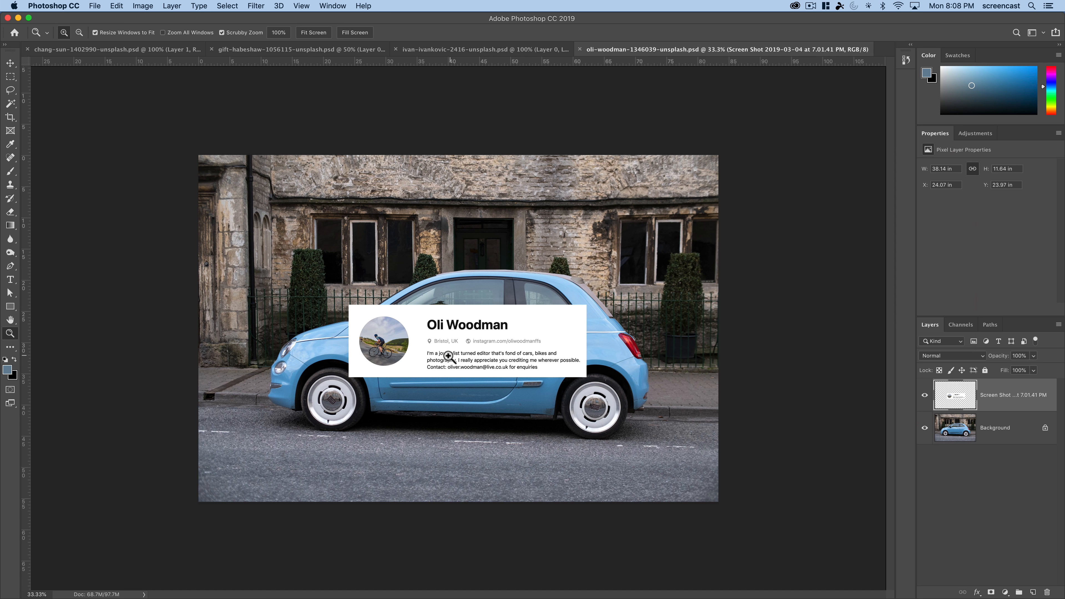
scroll(448, 356, "up", 2)
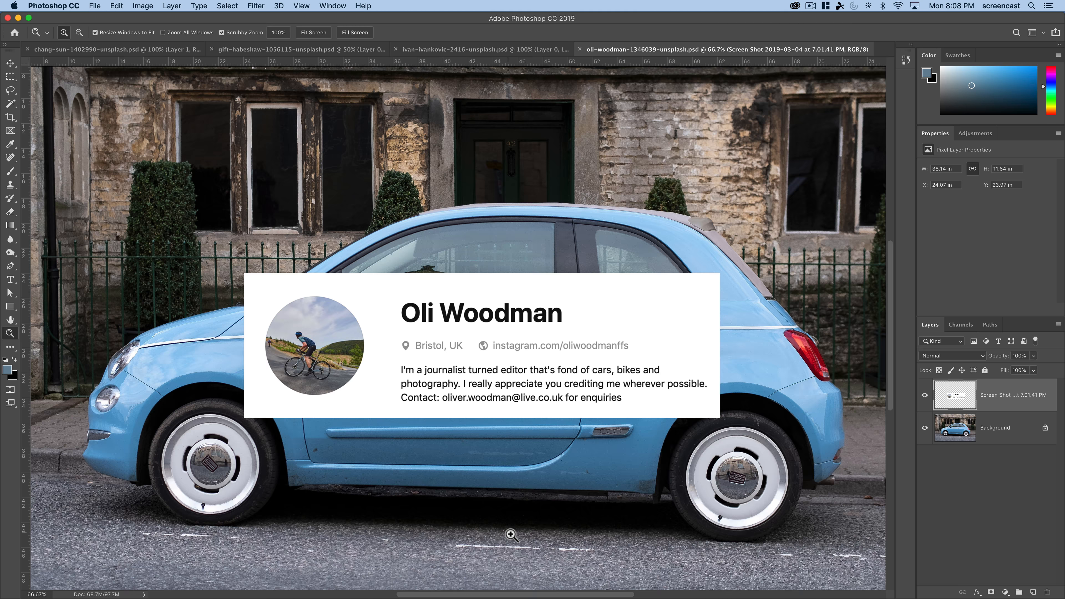
left_click(931, 396)
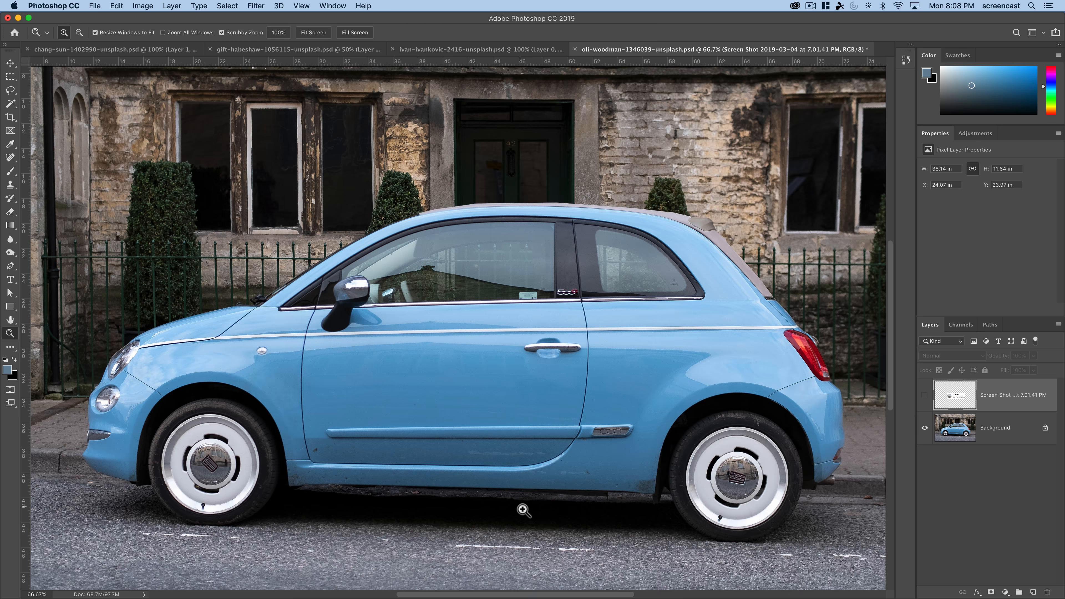
left_click(477, 497, "alt")
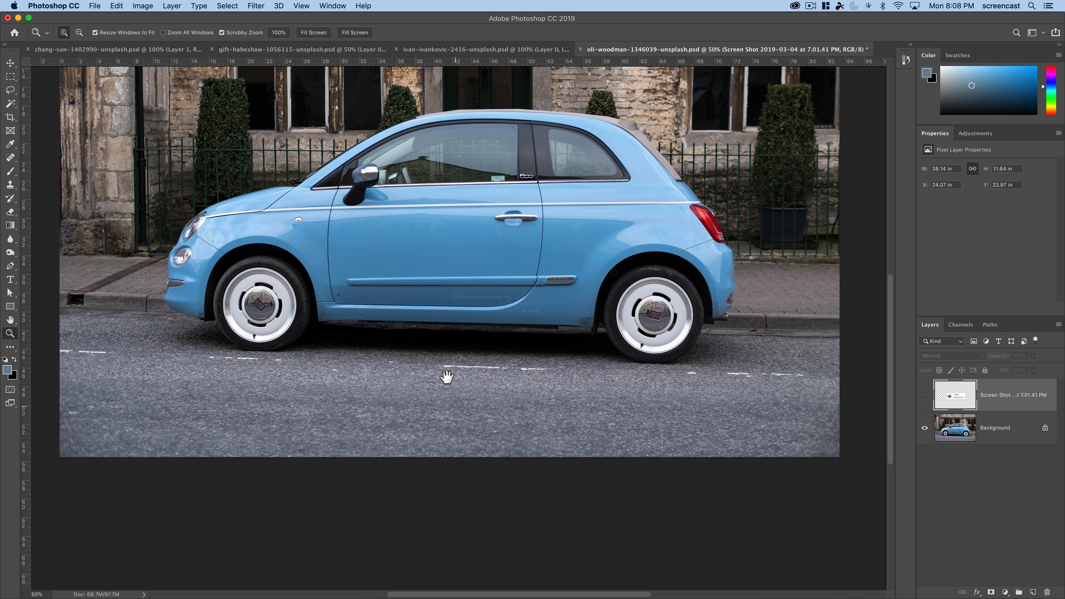
left_click_drag(447, 376, 448, 478)
key("super+r")
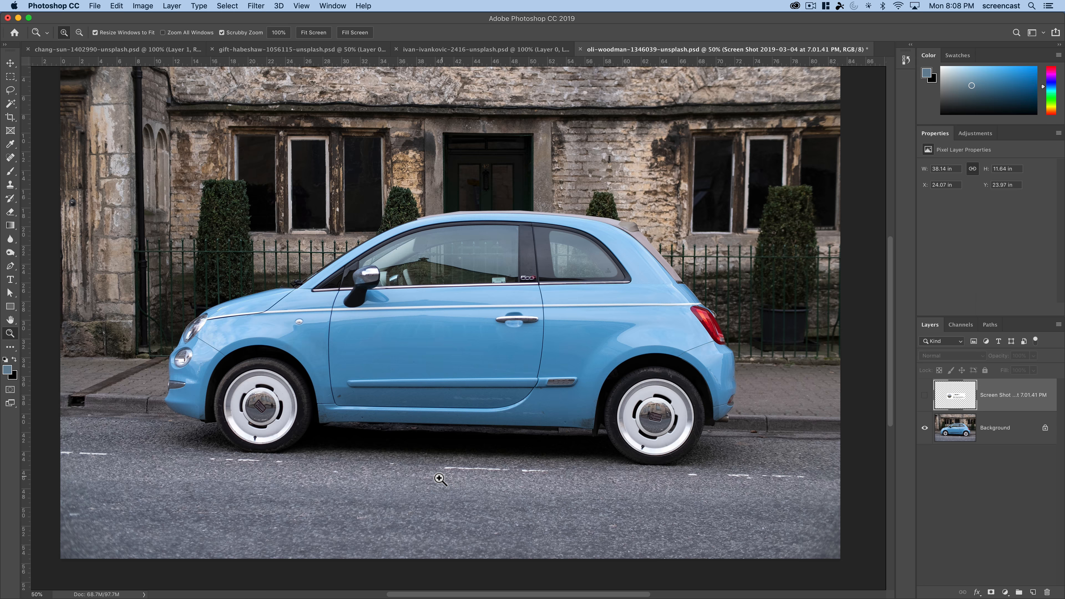
left_click(10, 103)
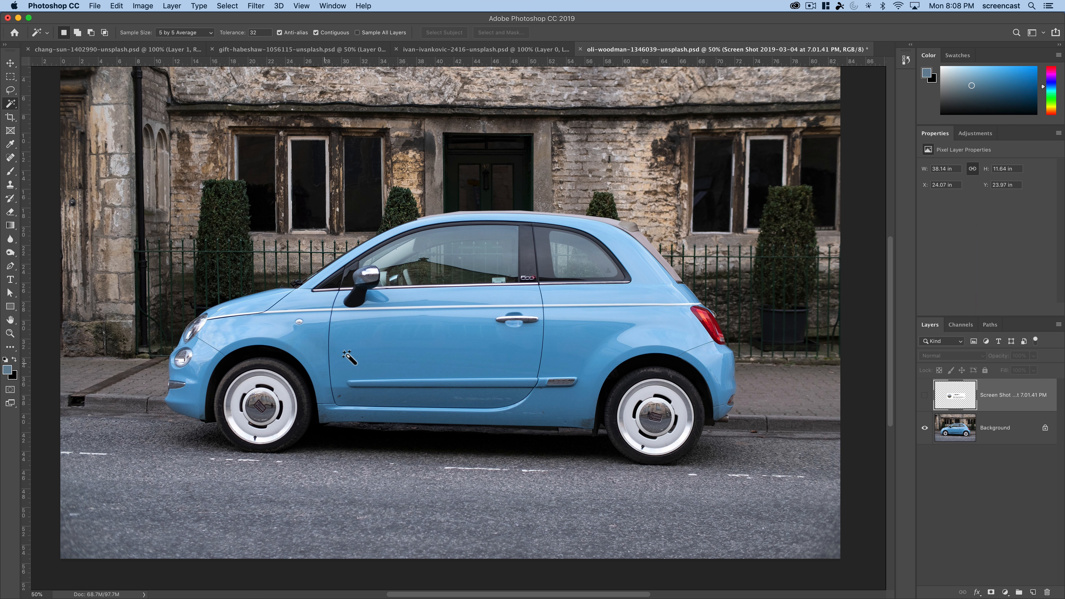
left_click(351, 353)
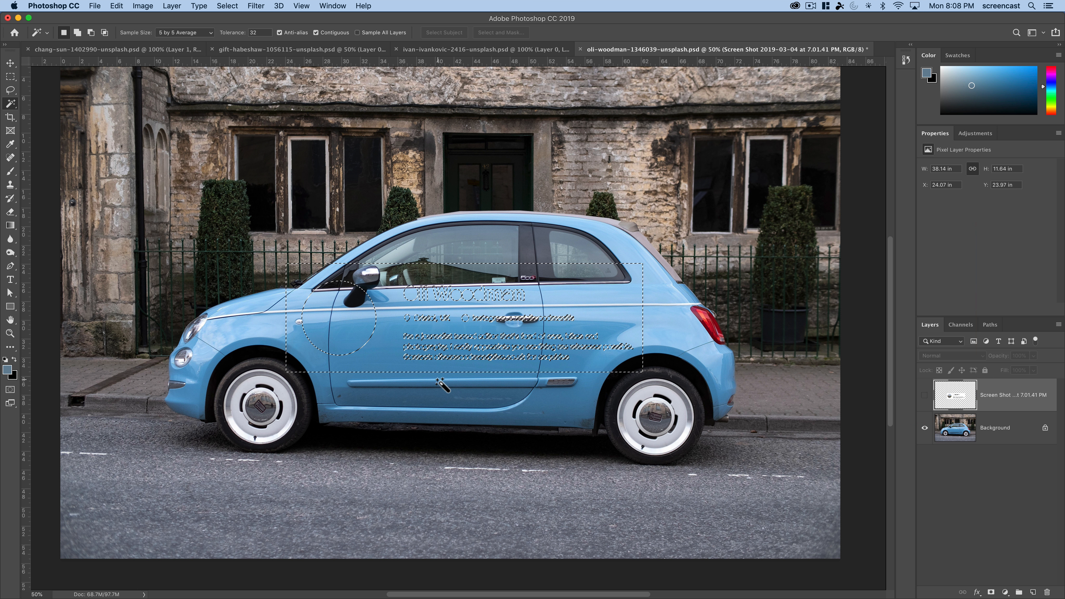
key("super+d")
- Convert the locked Background layer of the car photo into a regular layer named Layer 0
left_click(1027, 438)
double_click(1025, 436)
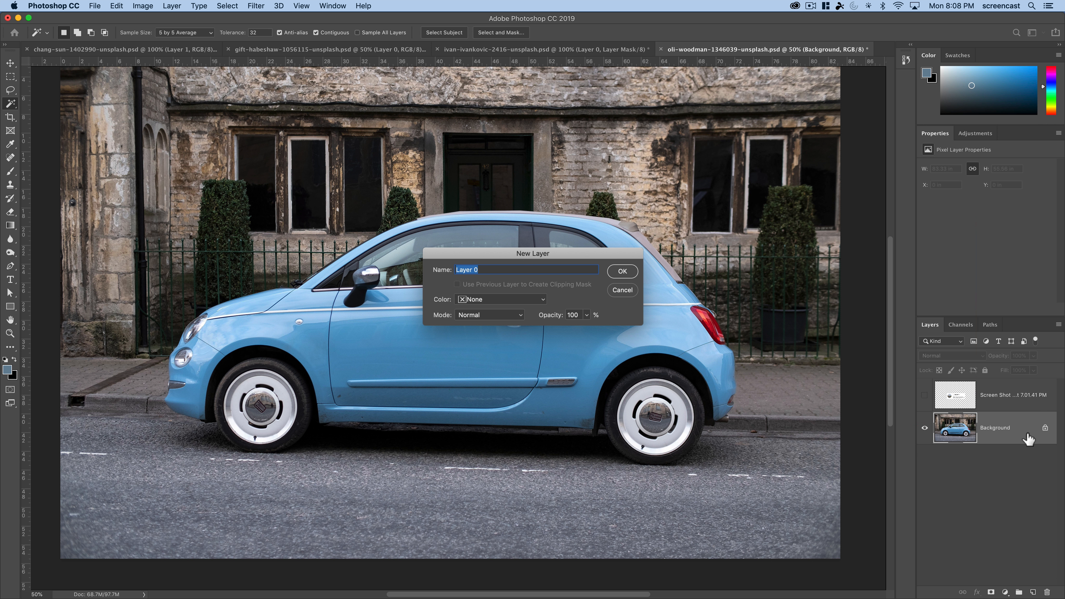
key("Return")
- Try selecting the car's door panel and upper rear bodywork with the Magic Wand, and clear the selection
left_click(487, 335)
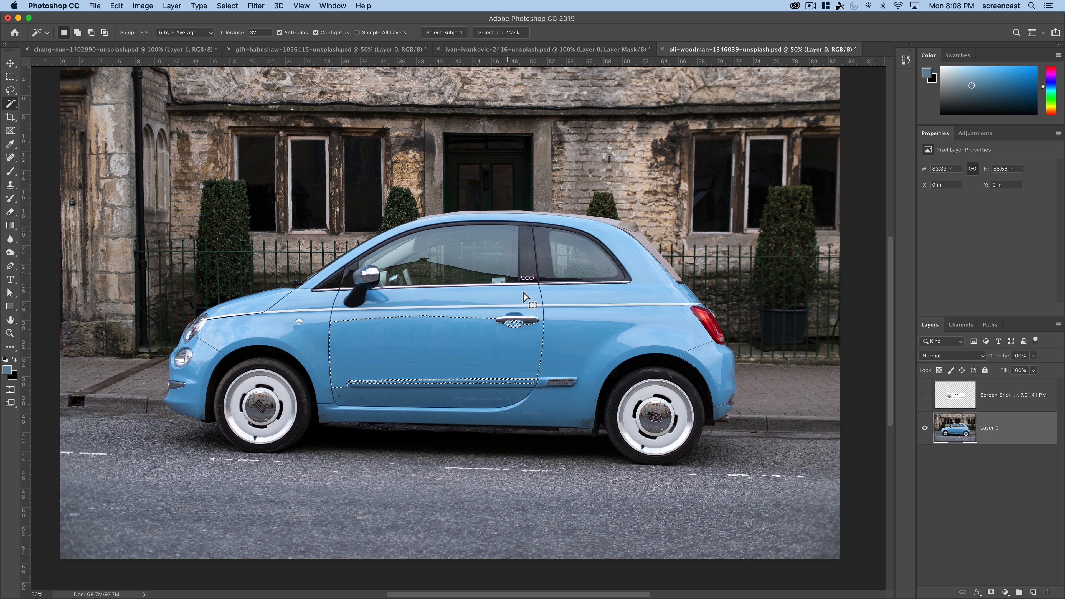
left_click(545, 293)
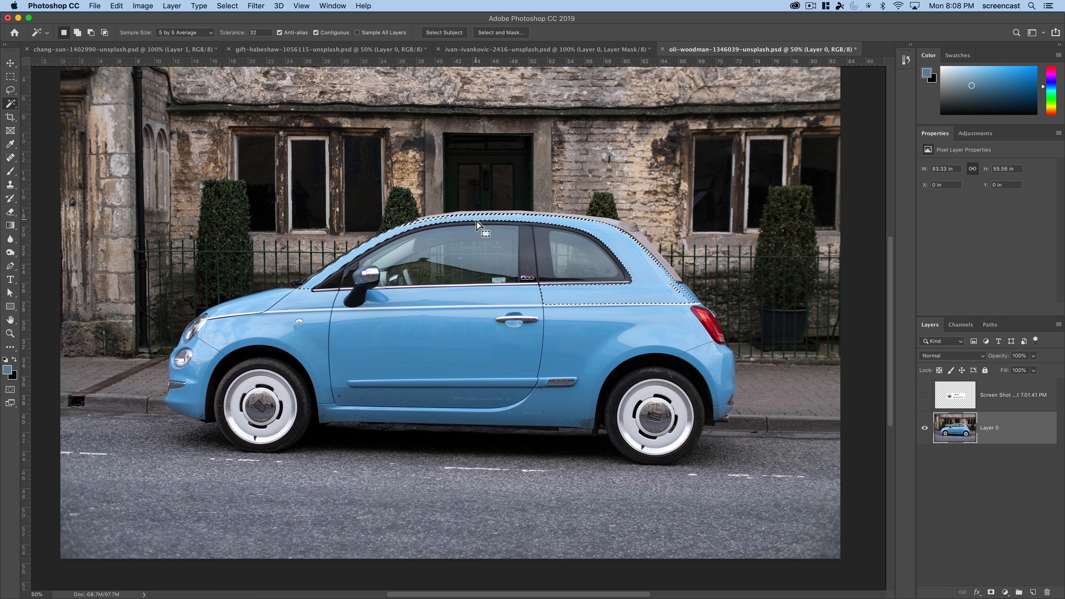
key("super+d")
- Try selecting the car's door and lower bodywork with the Quick Selection tool, and deselect it
left_click(9, 93)
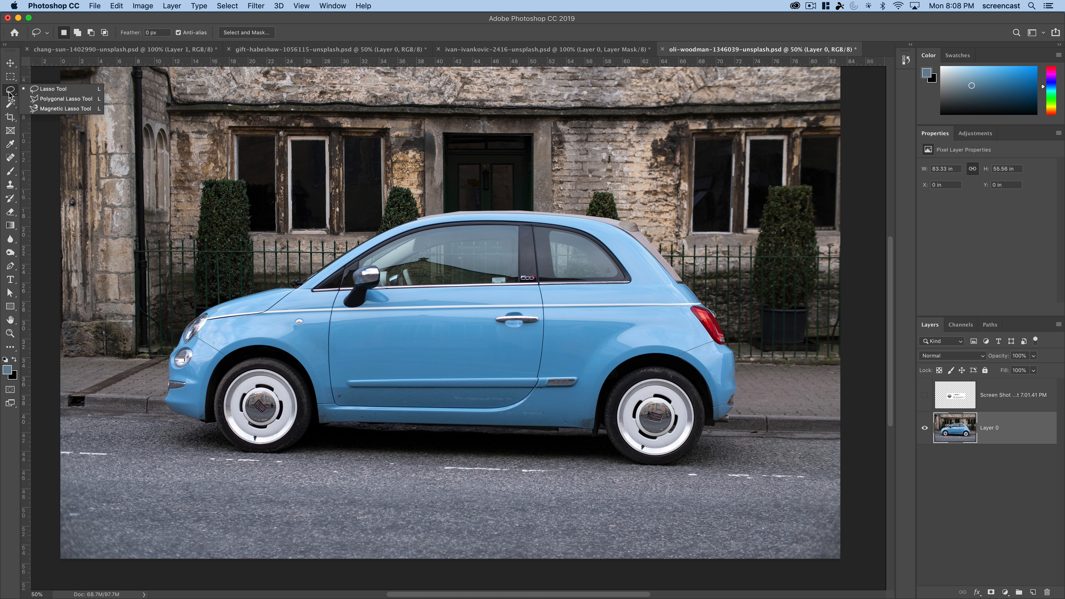
left_click(10, 90)
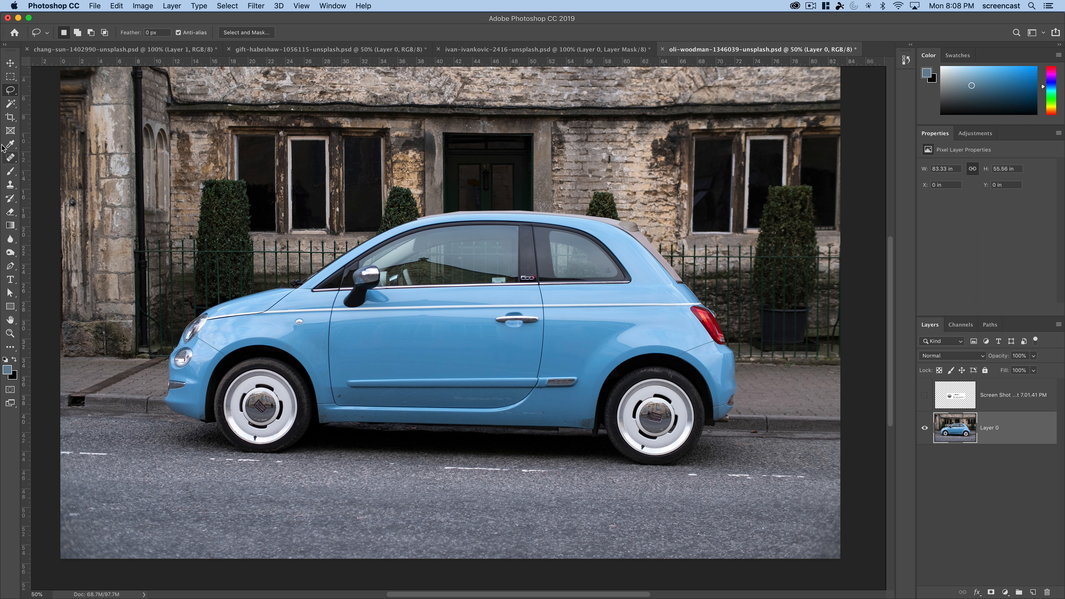
left_click(10, 117)
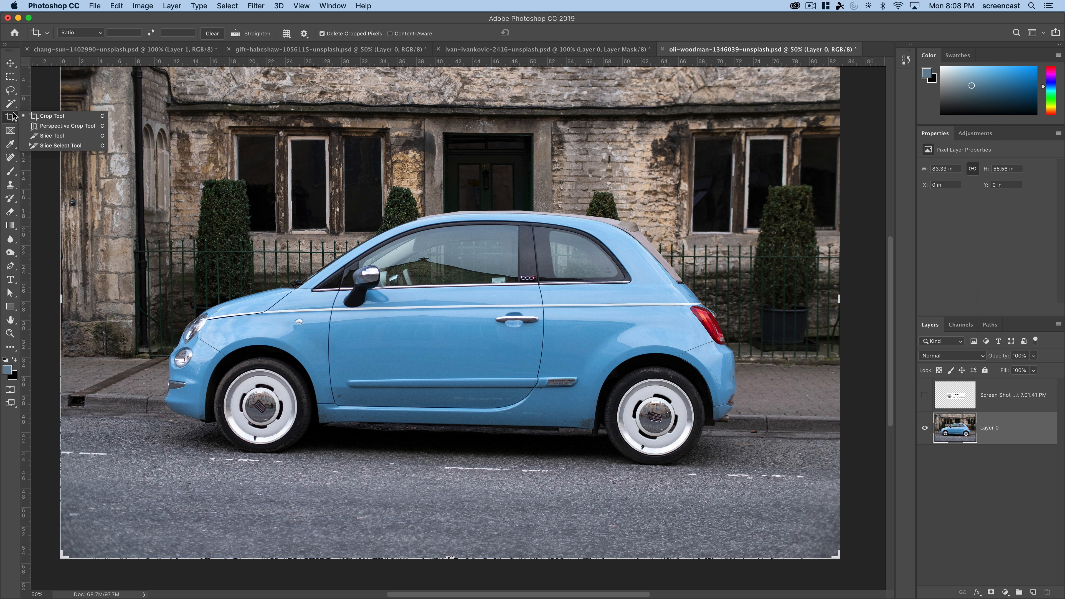
left_click(10, 103)
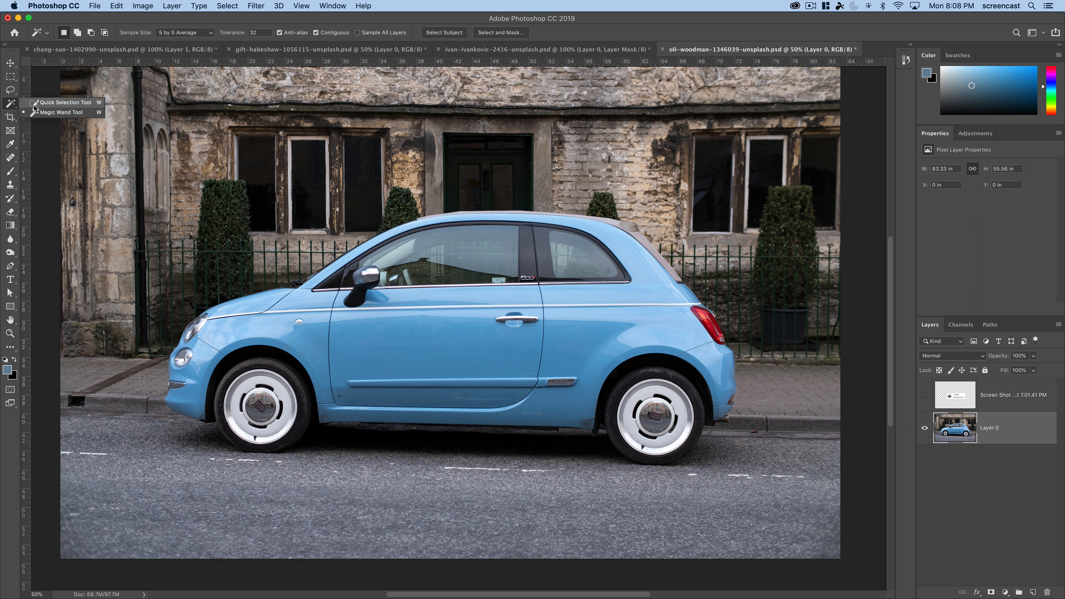
left_click(63, 102)
left_click_drag(373, 363, 393, 330)
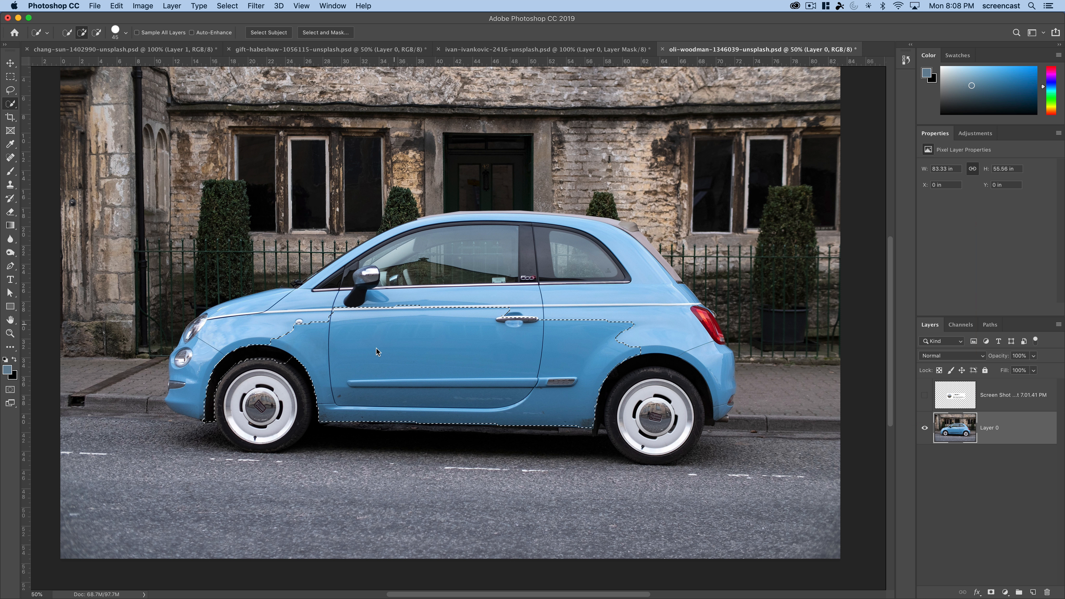
key("super+d")
- Trace a Pen tool path from above the fog light, around the headlight and up along the car's hood
left_click(10, 267)
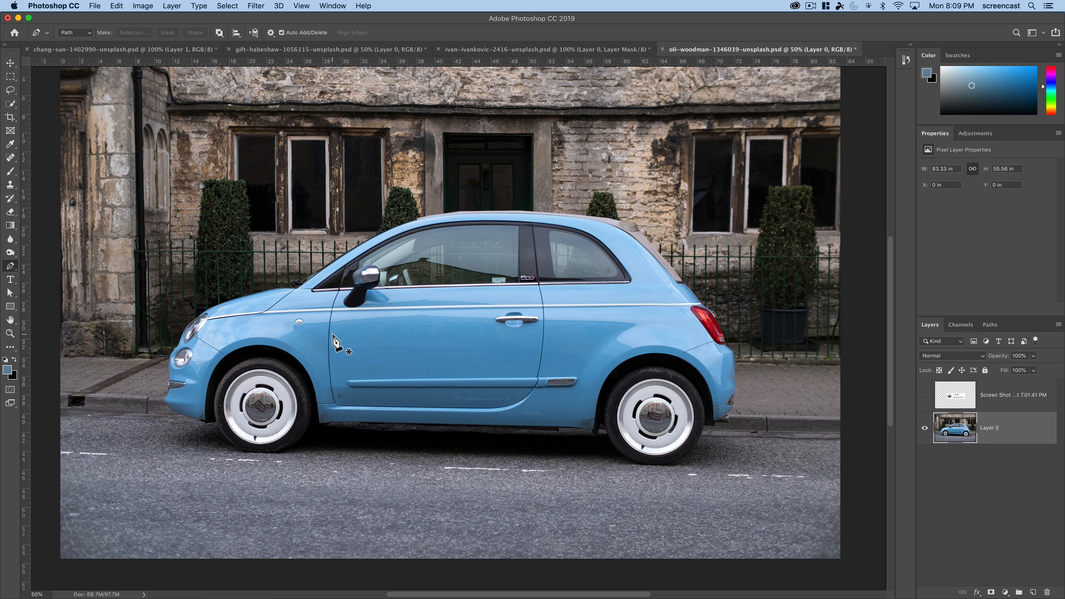
key("z")
left_click(161, 379)
left_click(161, 364)
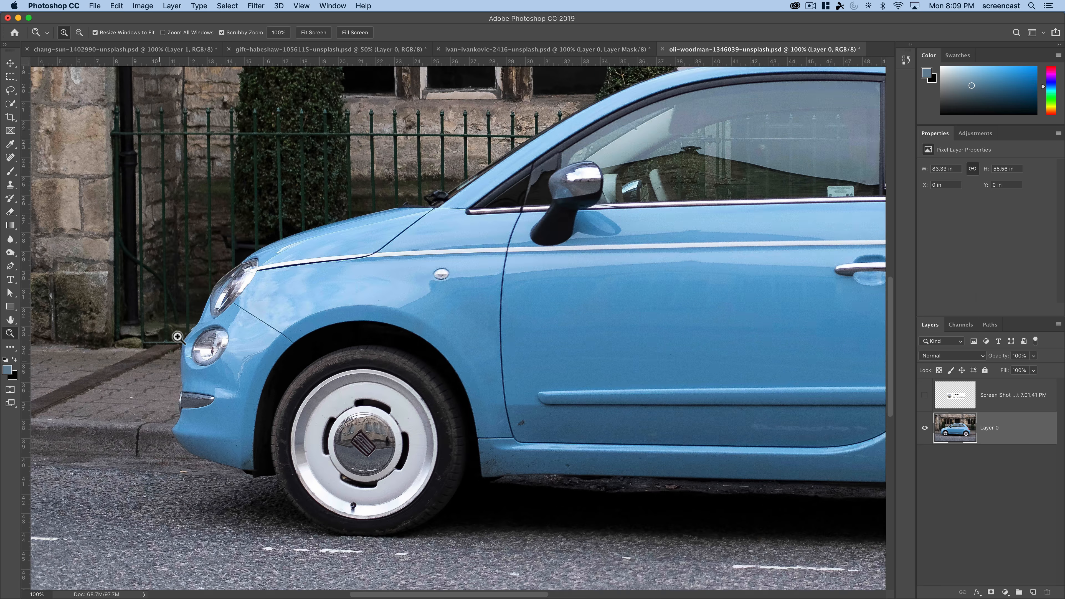
left_click(184, 334)
left_click_drag(285, 305, 353, 288)
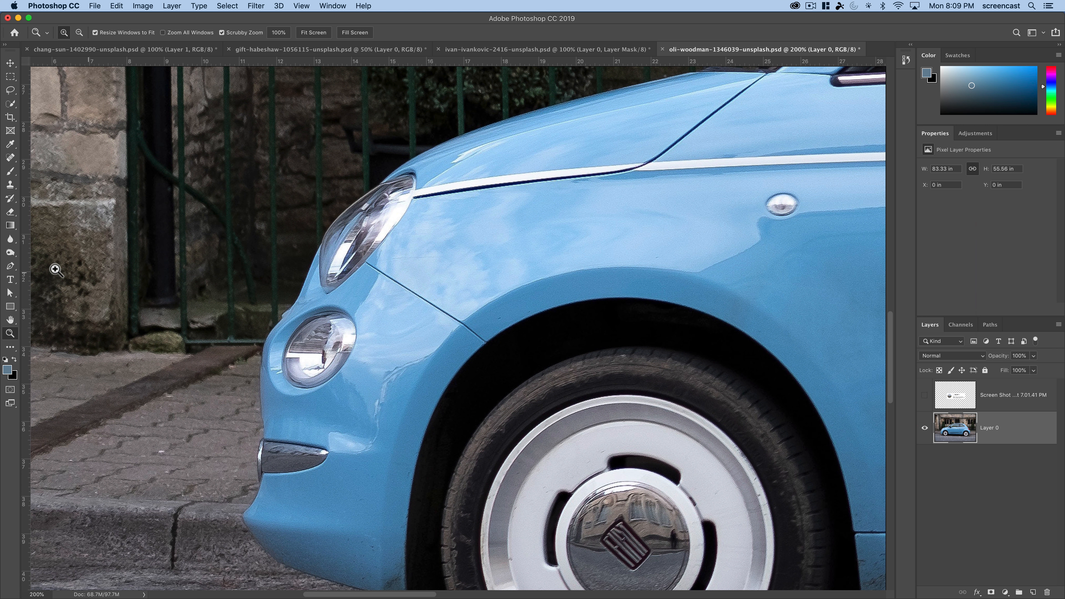
left_click(10, 266)
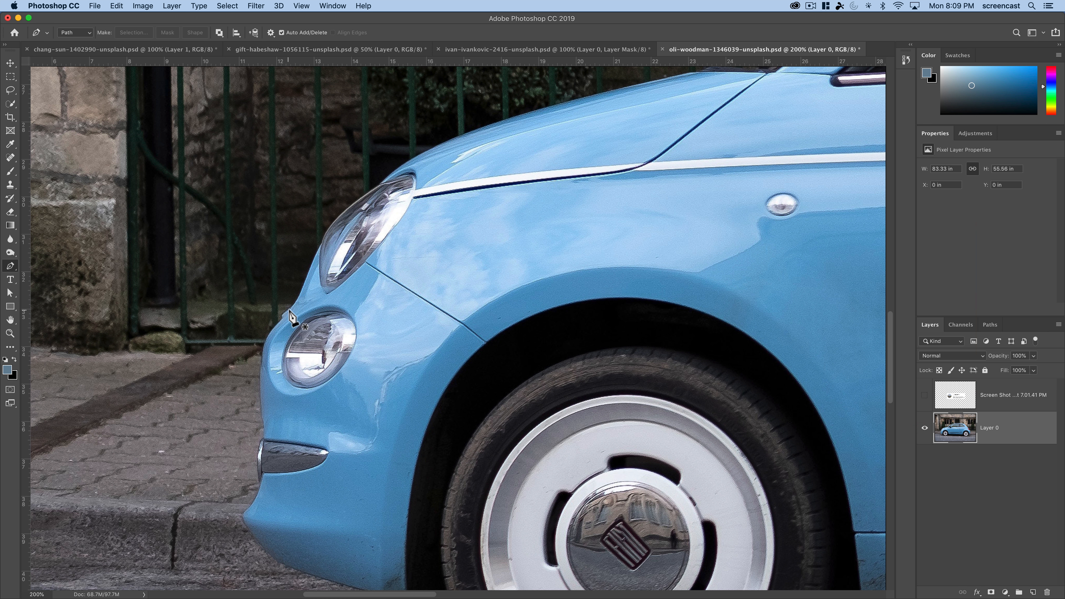
left_click(289, 308)
left_click(298, 293)
left_click(308, 265)
left_click(322, 239)
left_click(342, 218)
left_click(365, 198)
left_click(377, 185)
left_click(410, 161)
left_click(427, 149)
left_click(460, 138)
scroll(524, 159, "right", 5)
scroll(524, 160, "up", 3)
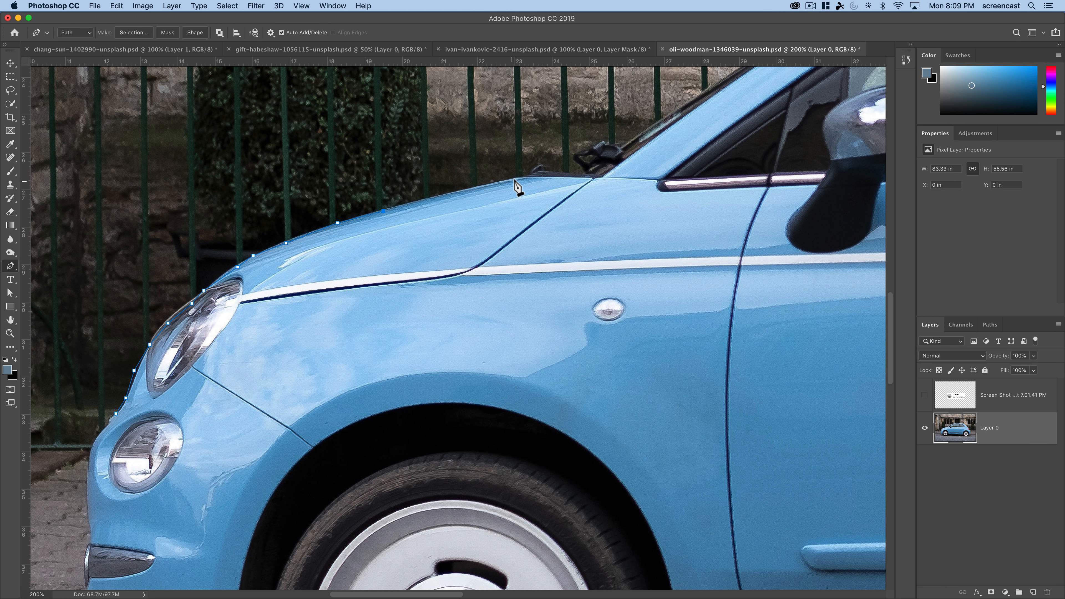
left_click_drag(540, 181, 546, 207)
- Delete the path traced along the hood and restore the car photo layer
key("BackSpace")
key("BackSpace")
key("BackSpace")
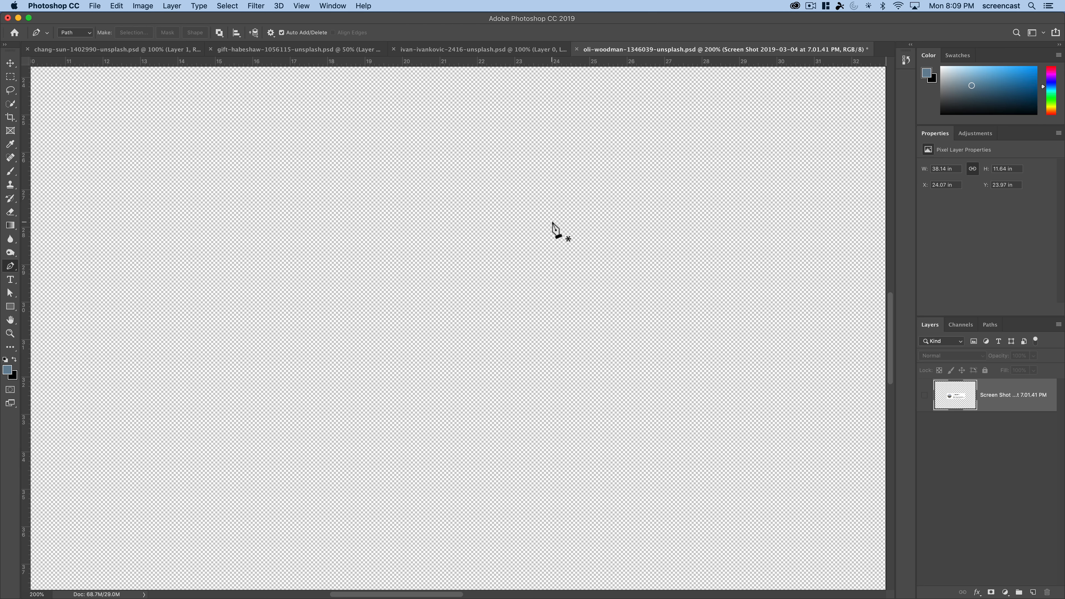
key("super+z")
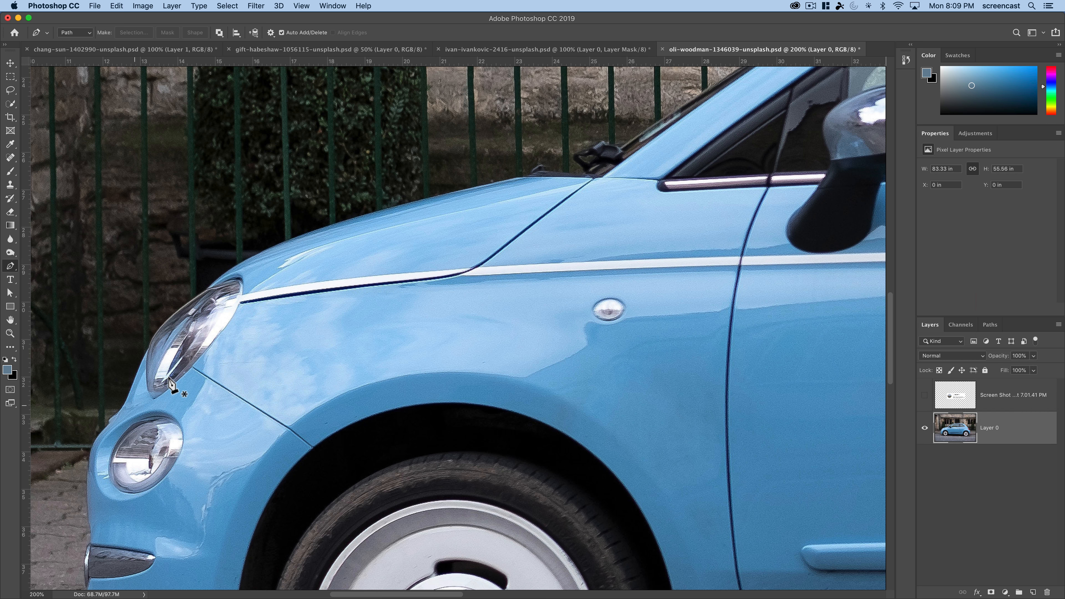
left_click_drag(278, 322, 367, 259)
key("super+r")
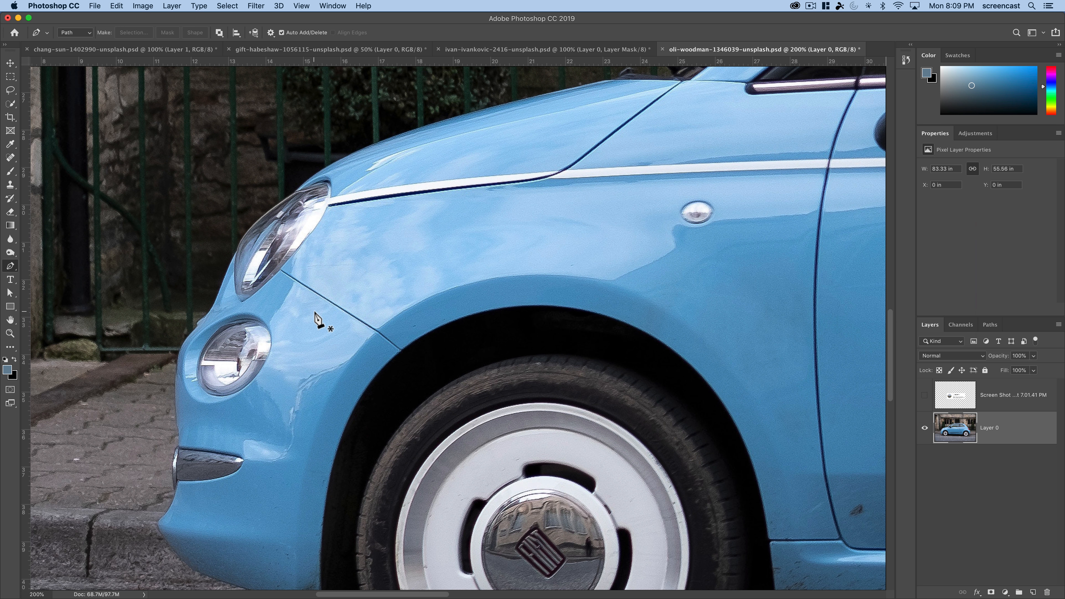
- Draw a zigzag practice path of straight Pen tool segments from the fence across the fog light area to the front bumper
scroll(250, 361, "down", 3)
scroll(250, 360, "left", 2)
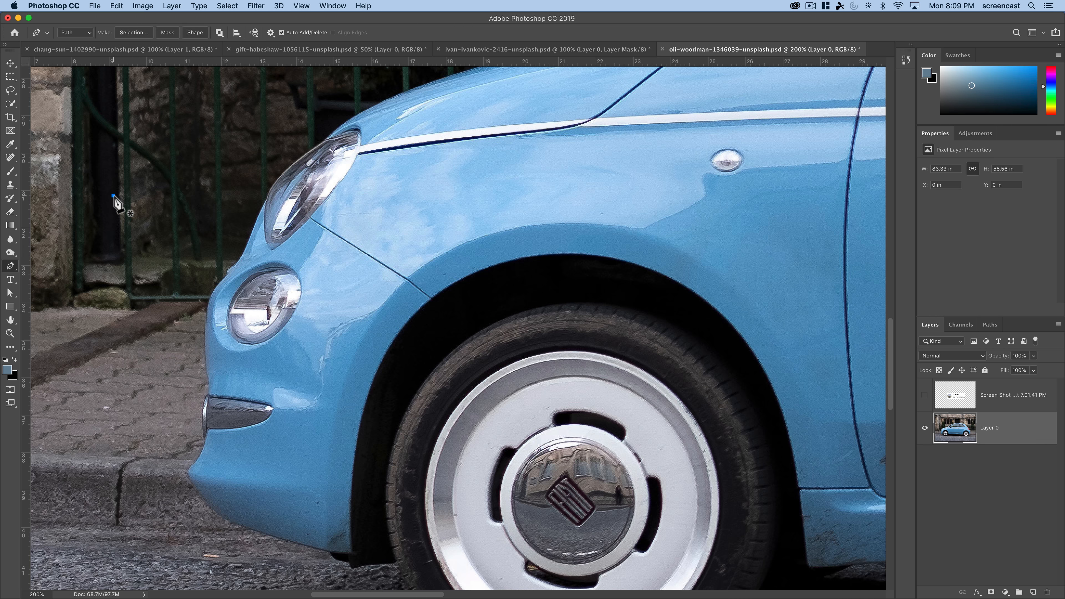
left_click(203, 201)
left_click(147, 264)
left_click(162, 325)
left_click(271, 260)
left_click(333, 314)
left_click(323, 374)
left_click(252, 386)
left_click(191, 402)
left_click(186, 438)
left_click(246, 447)
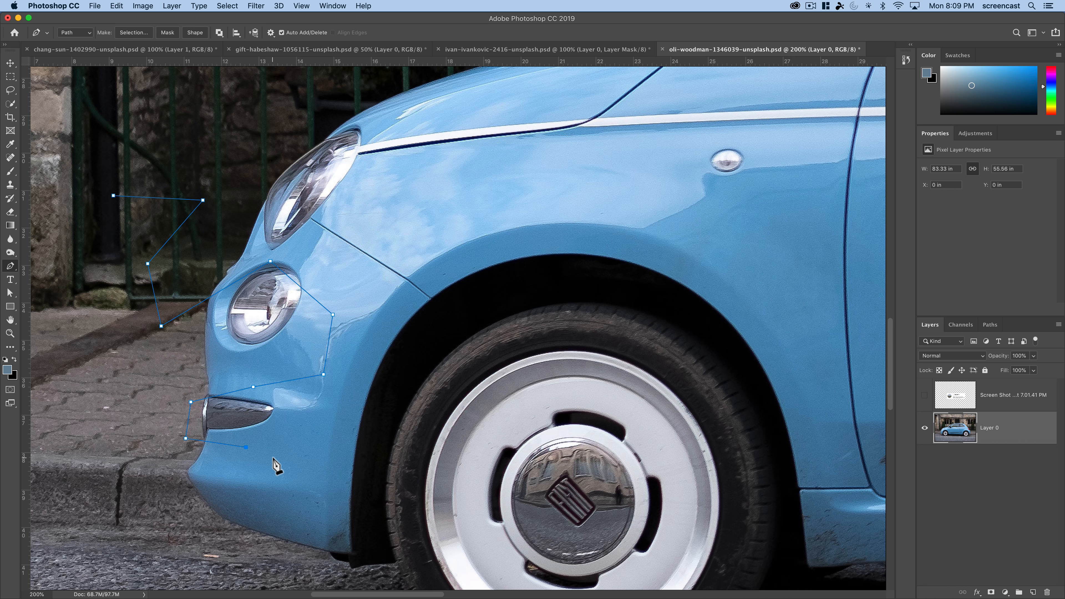
- Continue the practice path with curved segments over the bumper and front wheel, close it at its starting point, and dismiss it
mouse_move(284, 464)
left_mouse_down()
mouse_move(294, 475)
mouse_move(271, 478)
left_mouse_up()
left_click_drag(245, 529, 325, 543)
left_click_drag(332, 410, 405, 362)
left_click_drag(491, 374, 498, 462)
left_click_drag(402, 464, 581, 416)
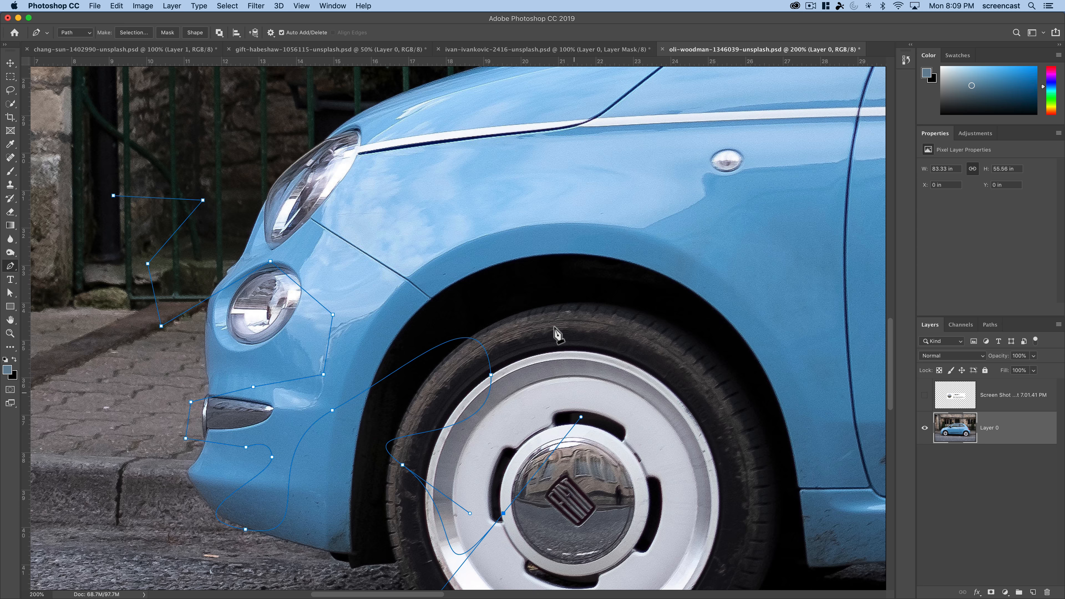
left_click_drag(512, 221, 474, 172)
left_click(114, 195)
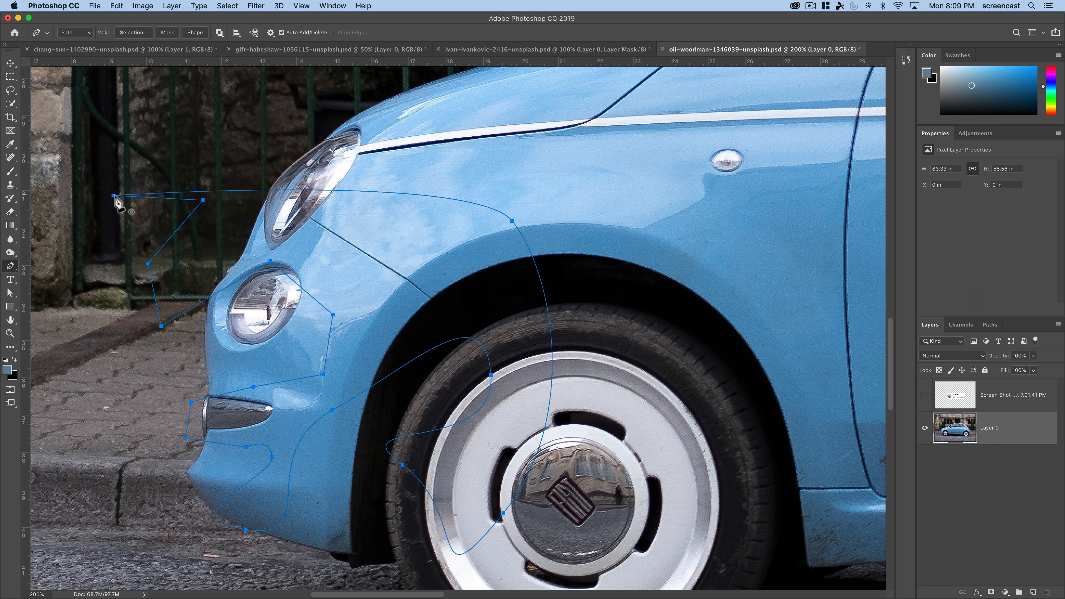
key("Return")
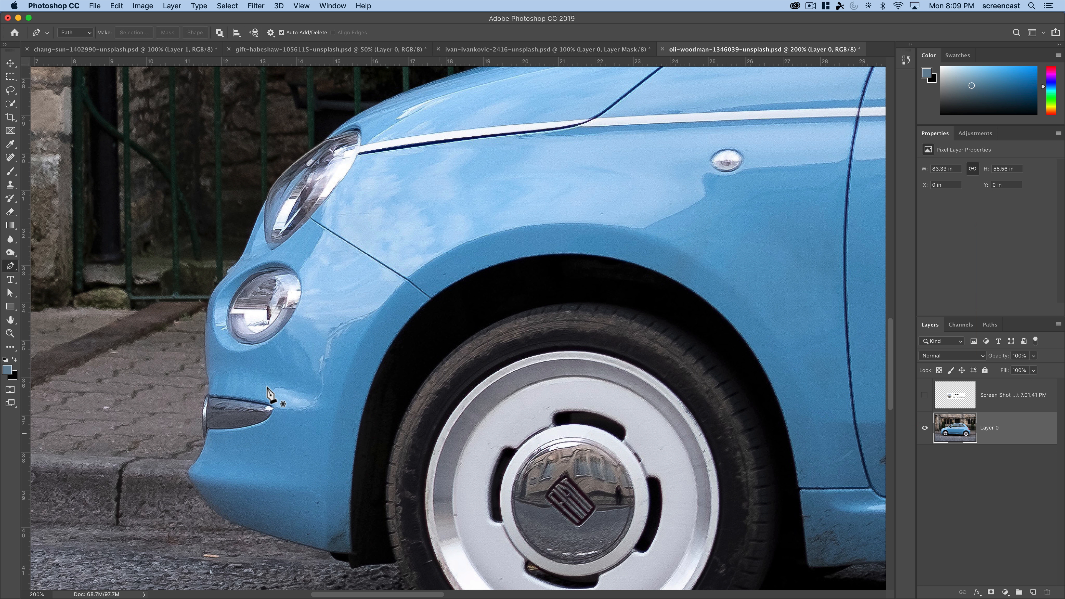
- Start a Pen tool path at the front tire and trace it under the front bumper to the bumper's foremost corner
scroll(285, 444, "down", 3)
scroll(285, 445, "right", 2)
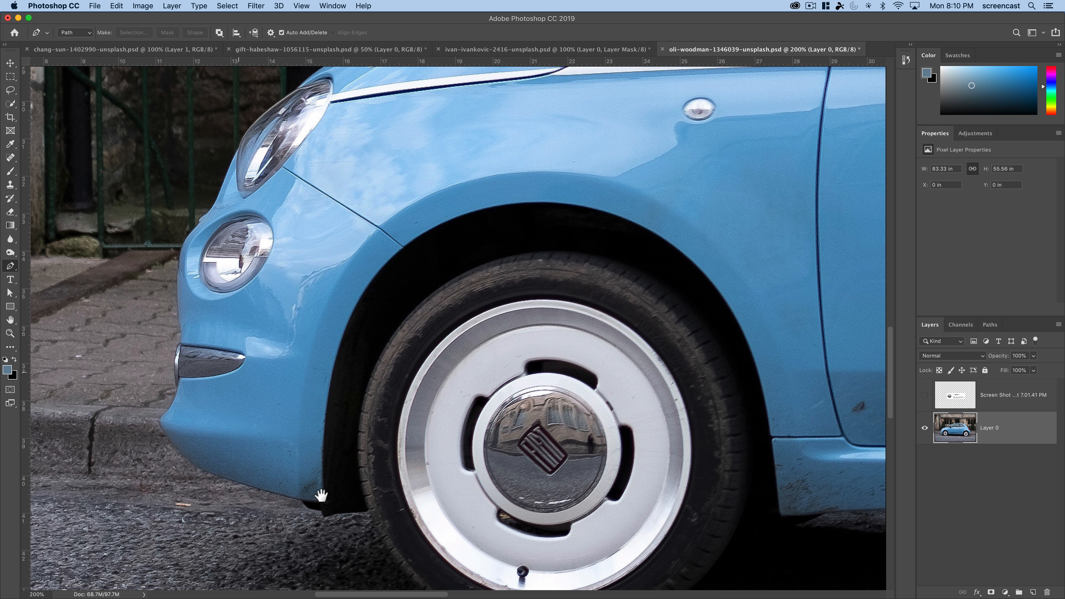
scroll(352, 439, "down", 2)
scroll(352, 439, "right", 1)
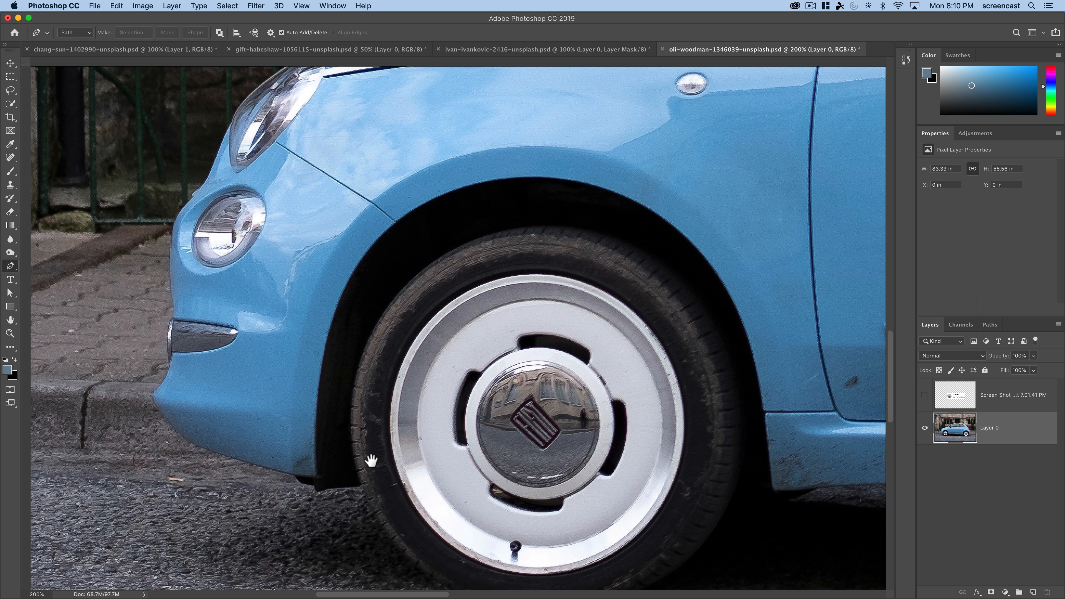
left_click(360, 473)
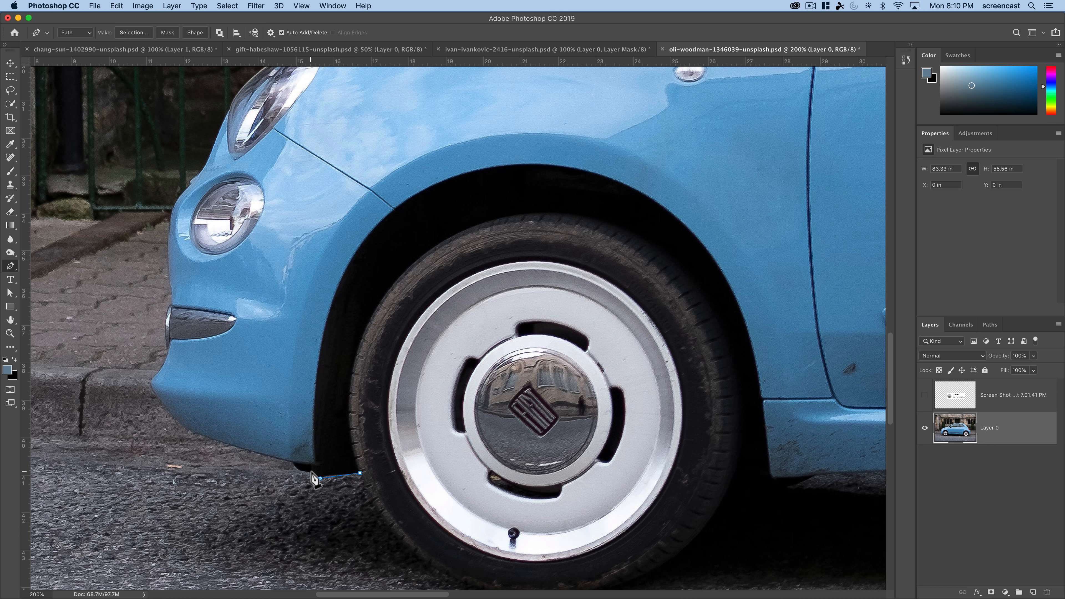
left_click(316, 478)
left_click_drag(169, 415, 137, 362)
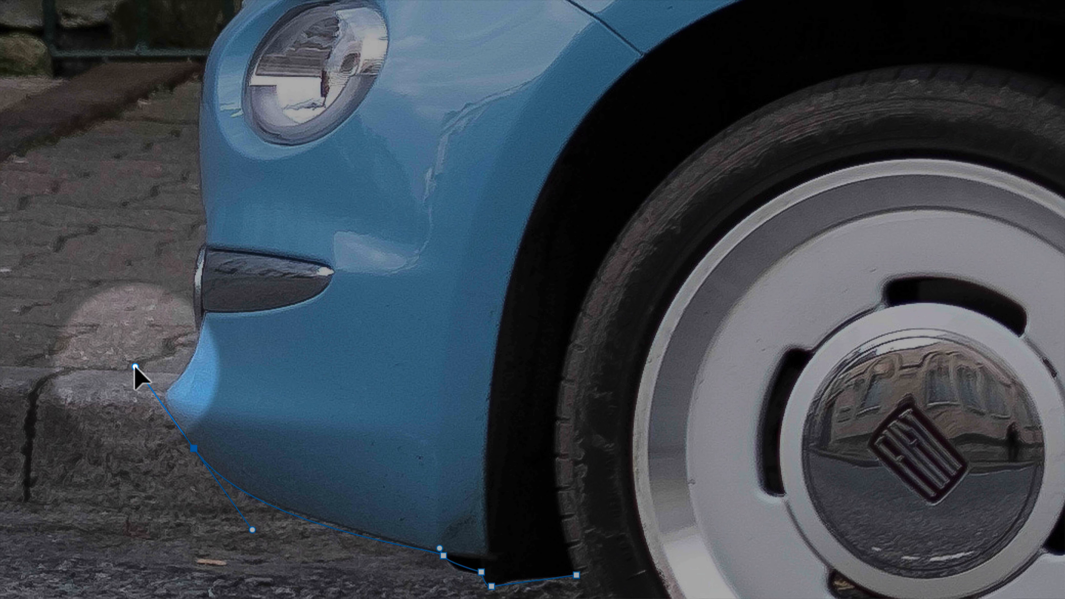
left_click_drag(130, 366, 146, 382)
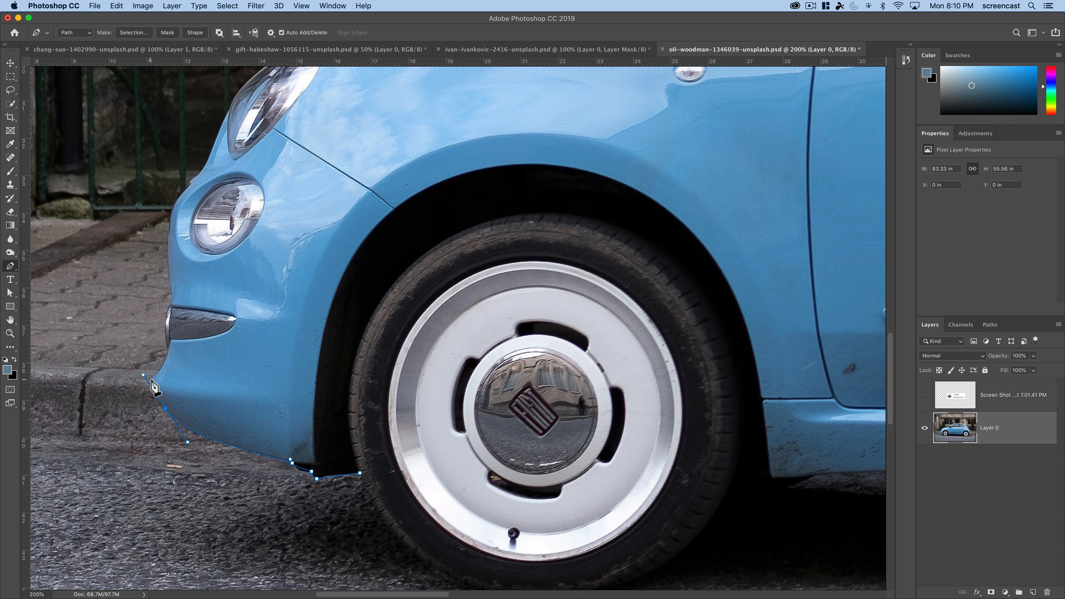
left_click(151, 379)
- Extend the path up the bumper's front edge and around the outer edge of the chrome trim
key("z")
left_click_drag(172, 348, 171, 348)
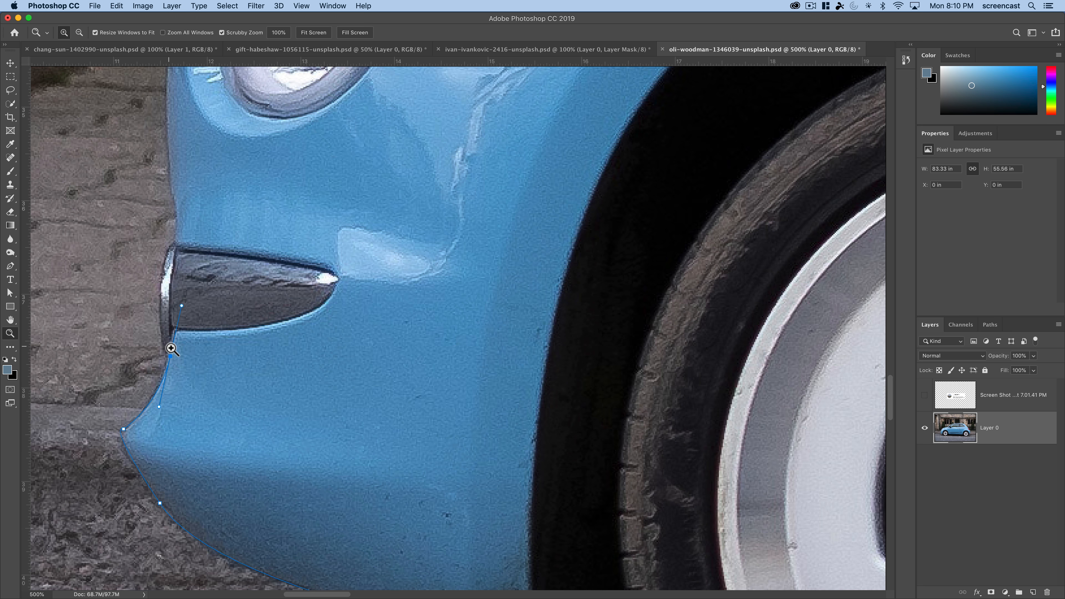
key("p")
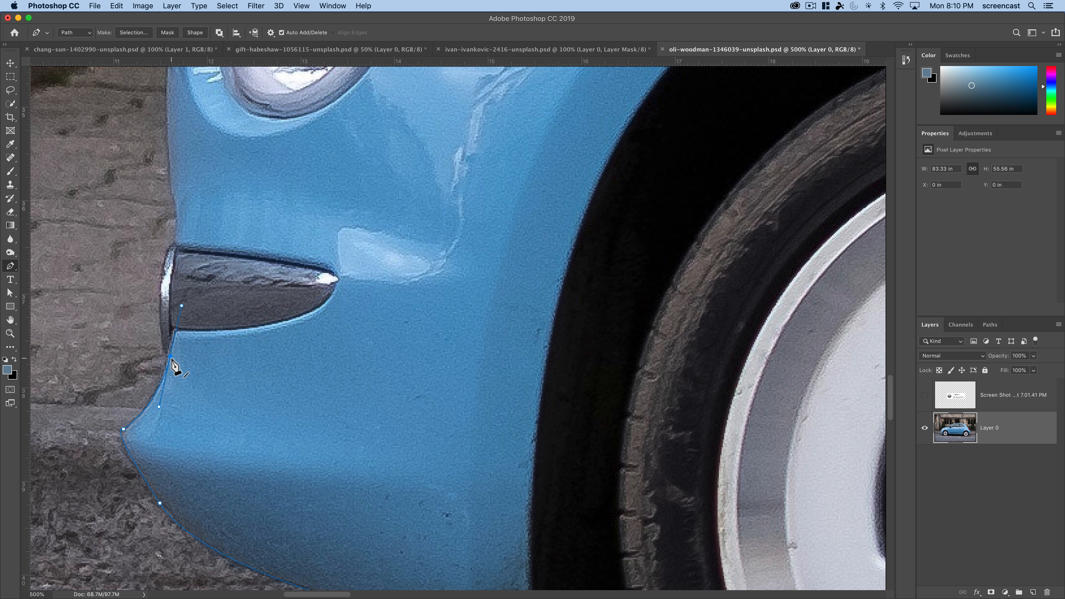
left_click_drag(172, 247, 220, 238)
key("super+z")
left_click_drag(207, 192, 201, 177)
- Trace the path up the car's nose past the fog light to the small ridge above it
scroll(181, 257, "up", 10)
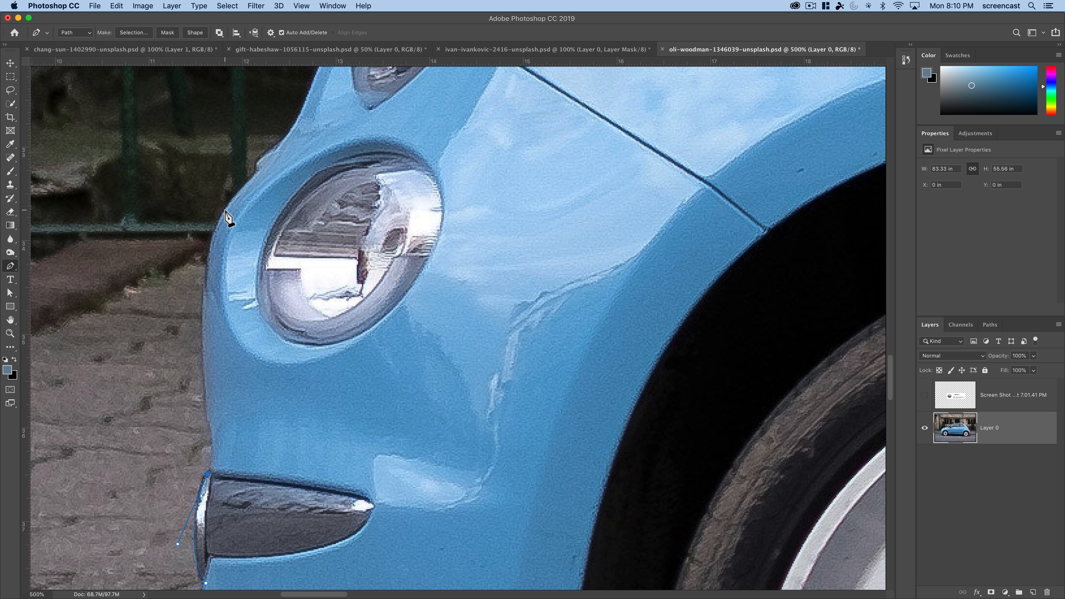
left_click_drag(225, 209, 250, 168)
key("super+z")
left_click_drag(255, 173, 326, 110)
left_click(255, 173, "alt")
left_click(259, 156)
- Trace the path along the body below the headlight and around the headlight's outer curve to the hood
left_click_drag(275, 148, 154, 518)
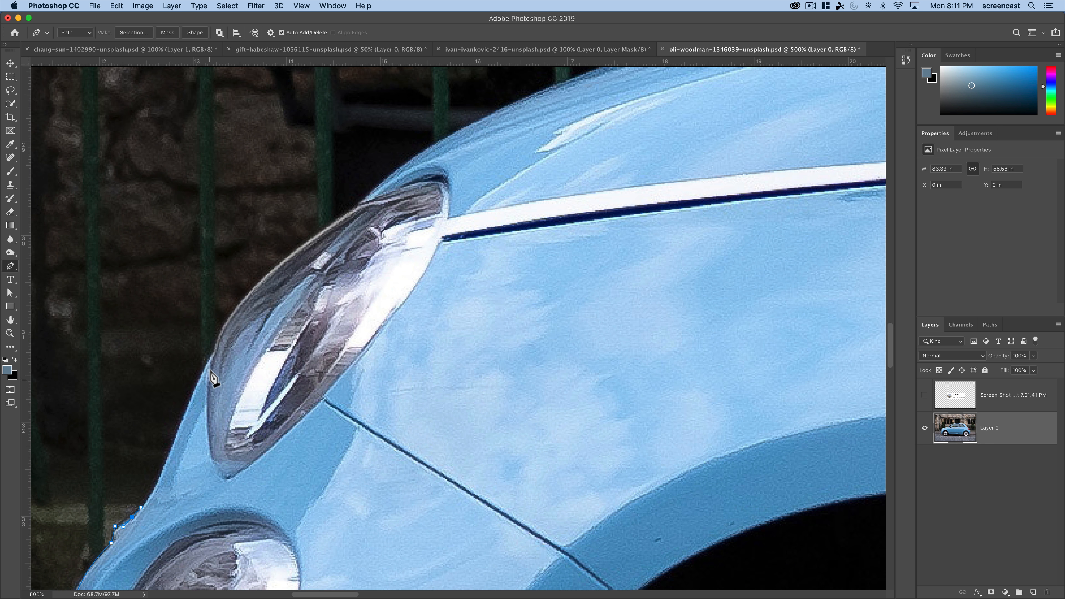
left_click_drag(212, 356, 209, 310)
key("super+z")
left_click_drag(184, 418, 197, 361)
left_click(183, 418, "alt")
left_click_drag(356, 207, 480, 143)
- Trace the path along the hood's upper edge from the headlight to the base of the windshield
left_click_drag(444, 283, 230, 435)
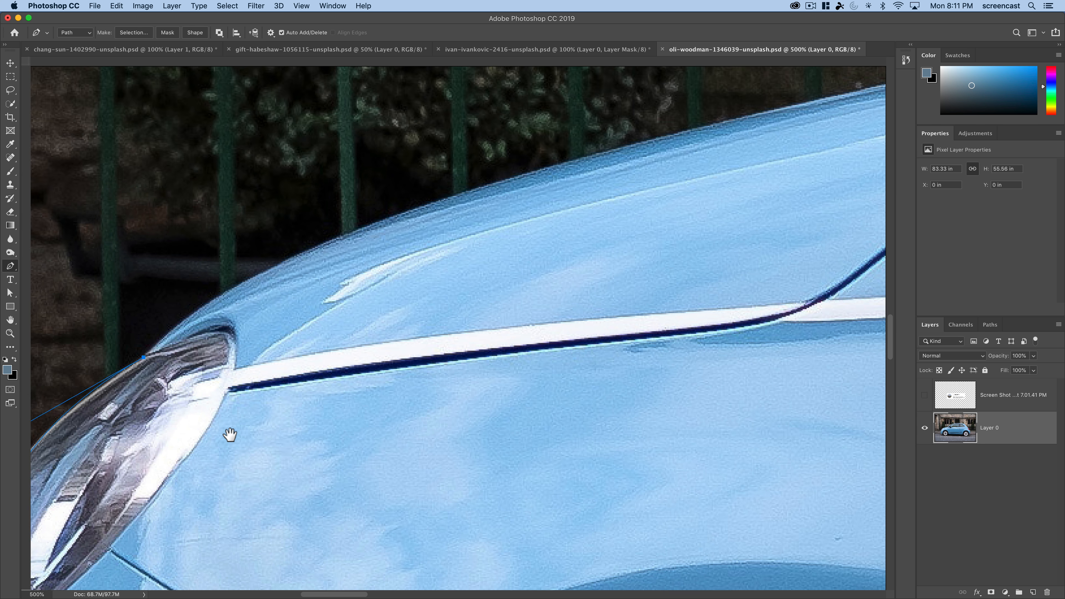
left_click_drag(225, 487, 355, 471)
left_click(383, 416, "alt")
left_click(384, 416, "alt")
left_click(383, 417, "alt")
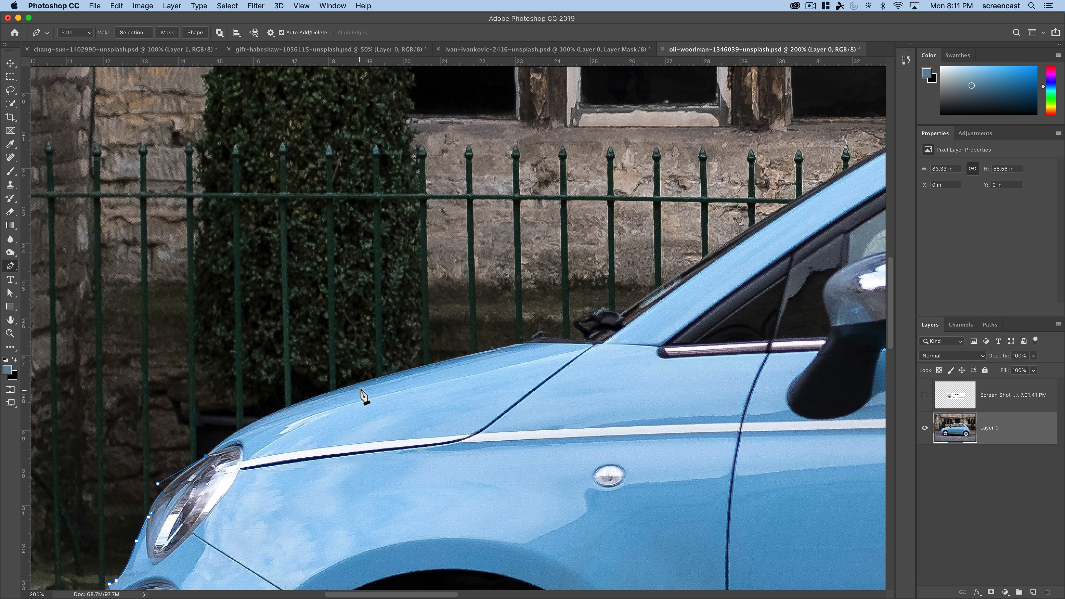
left_click_drag(367, 380, 494, 344)
left_click(514, 344)
left_click(527, 344)
- Trace the path up the windshield pillar to the front edge of the soft top, using an intermediate curve point
left_click_drag(602, 343, 381, 459)
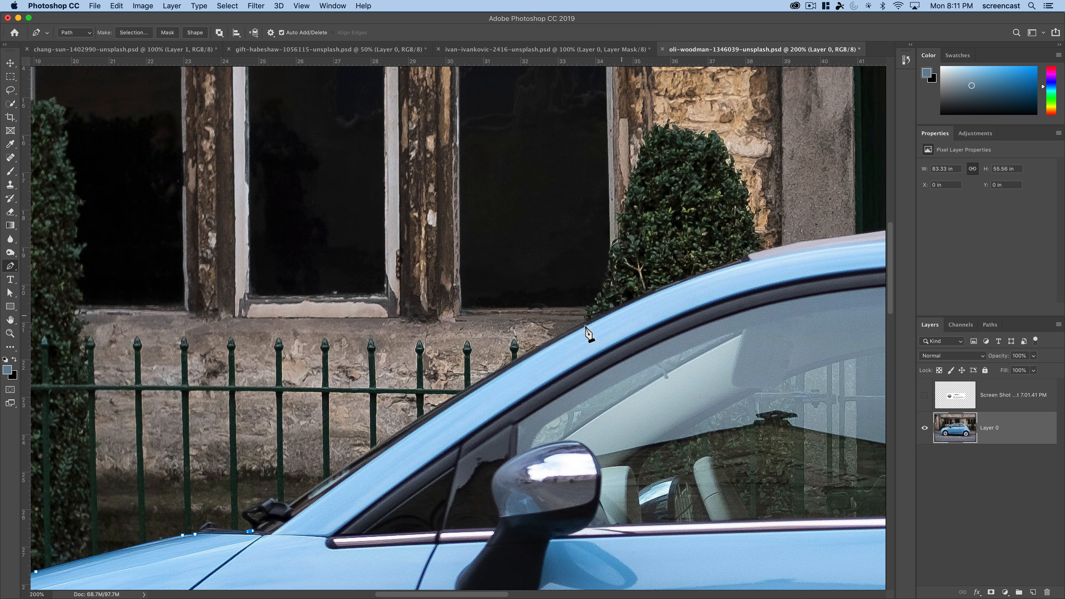
mouse_move(742, 257)
left_mouse_down()
mouse_move(887, 230)
mouse_move(880, 197)
mouse_move(844, 172)
left_mouse_up()
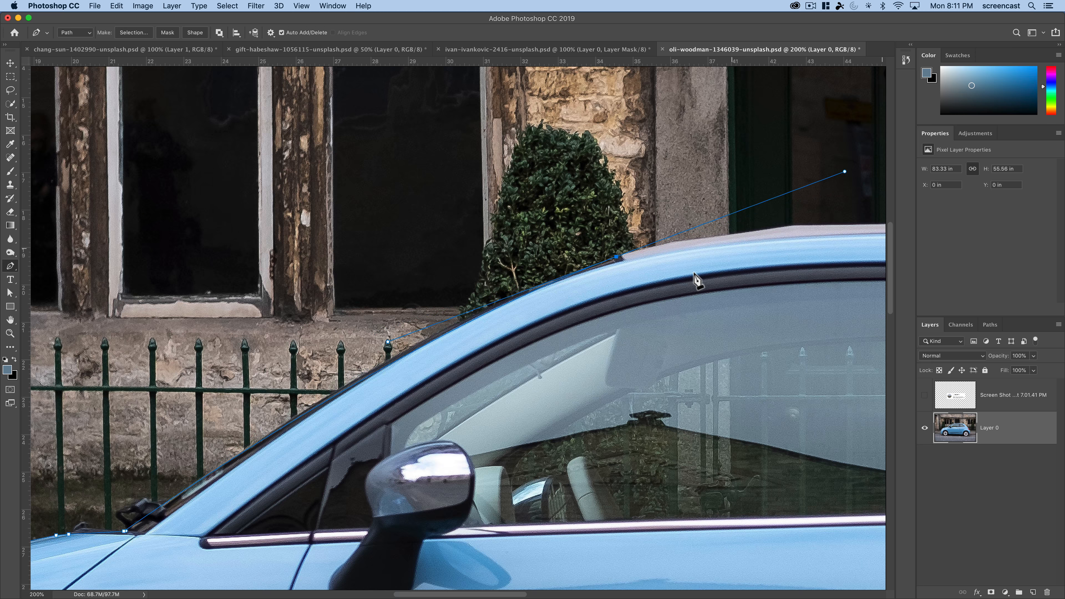
key("super+z")
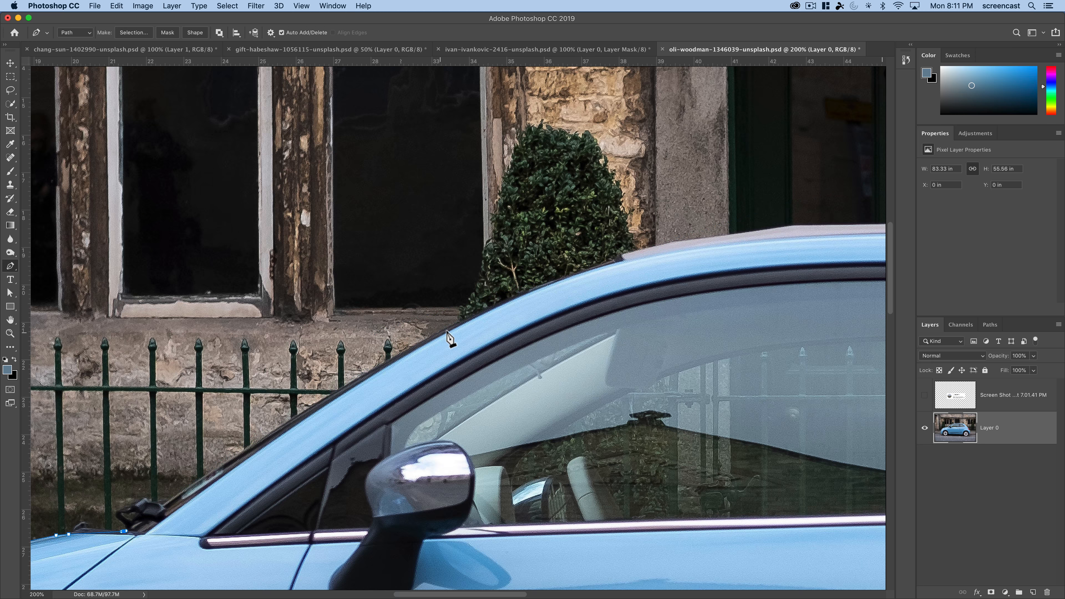
left_click_drag(463, 320, 548, 278)
left_click(614, 259)
- Trace the path along the top edge of the soft top from its front edge to past the middle of the roof
left_click_drag(521, 405, 233, 482)
left_click_drag(437, 520, 328, 459)
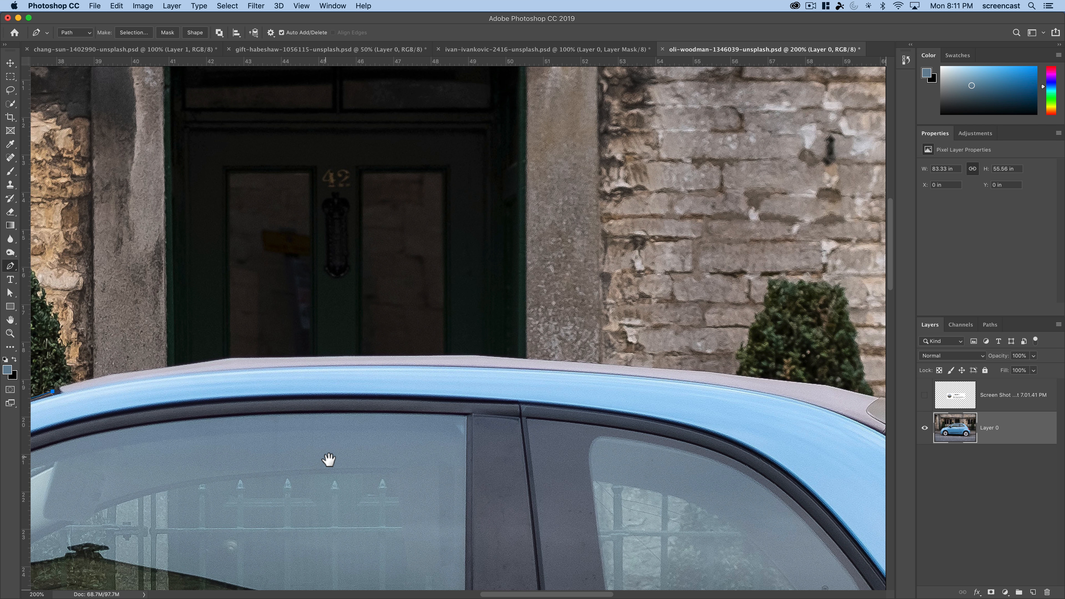
left_click_drag(226, 358, 303, 348)
key("super+z")
left_click(108, 375)
left_click_drag(229, 356, 234, 354)
left_click_drag(473, 355, 483, 355)
- Extend the path along the rear part of the roof and over the top of the rear spoiler
left_click_drag(614, 409, 268, 388)
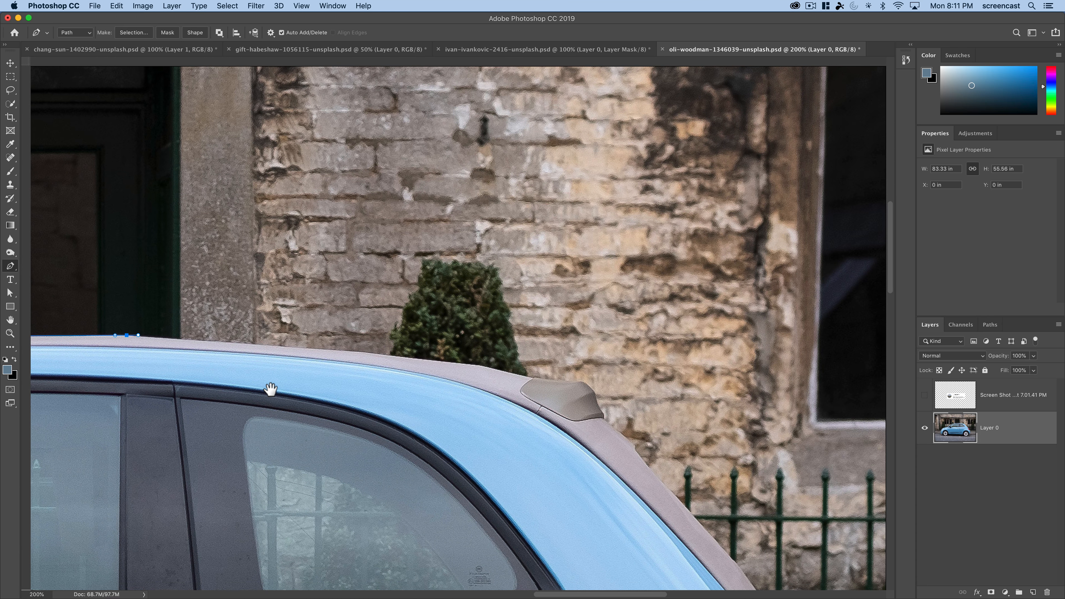
left_click_drag(477, 365, 479, 366)
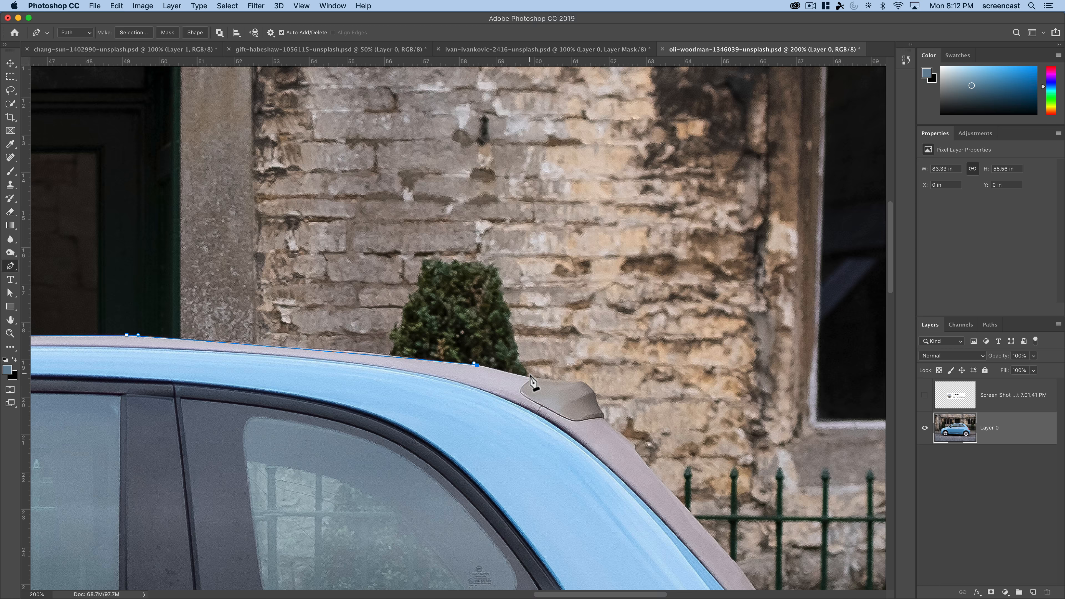
left_click_drag(580, 380, 604, 373)
left_click(580, 380, "alt")
- Trace the path from the spoiler down the soft top's rear edge and the tailgate to the end of the white stripe
left_click_drag(605, 412, 363, 310)
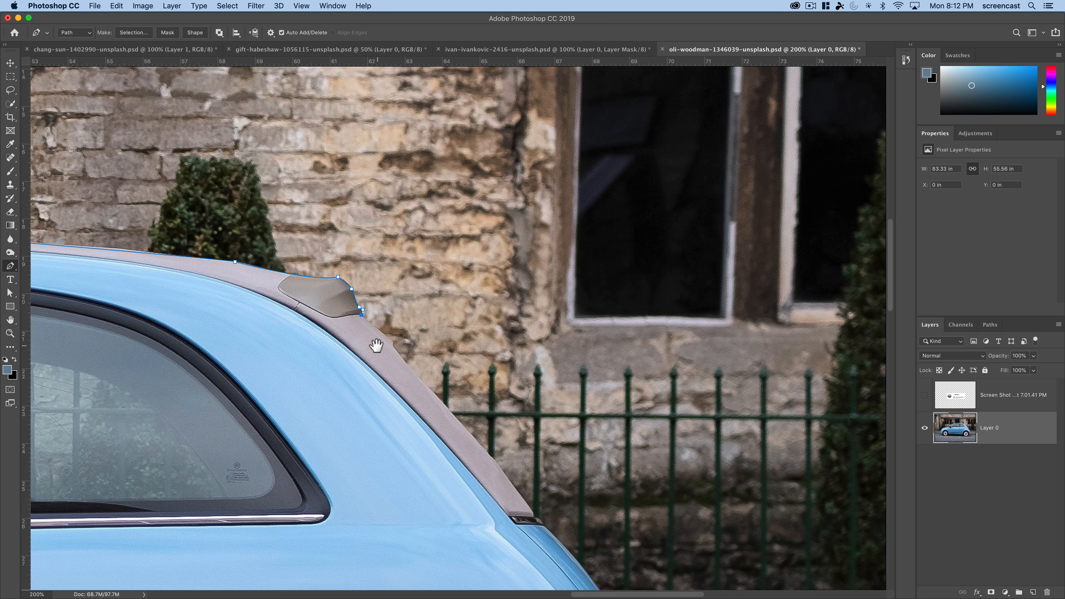
left_click_drag(373, 347, 228, 268)
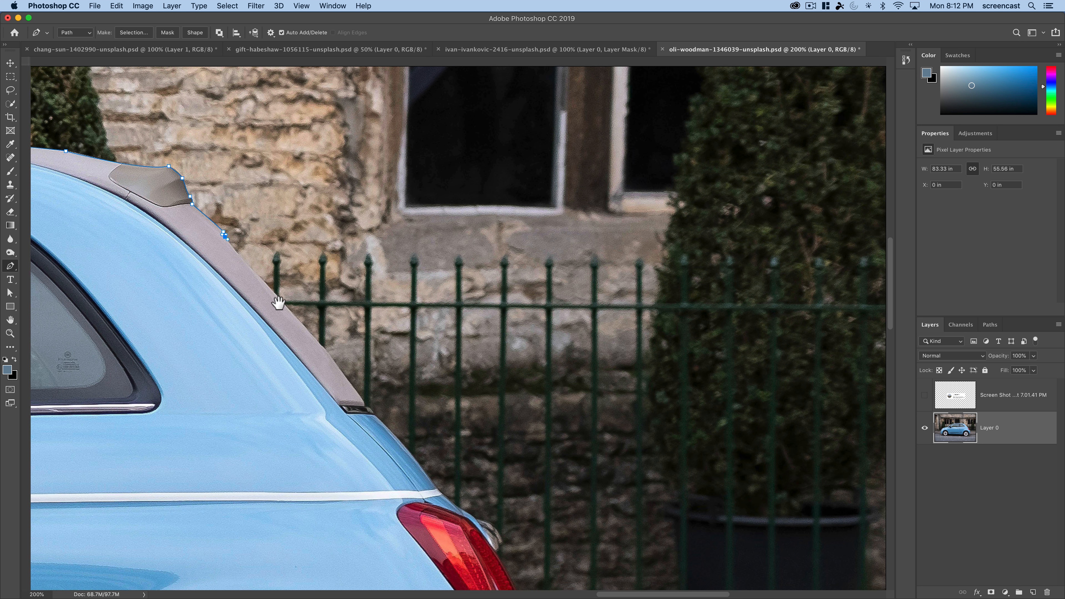
key("super+r")
left_click_drag(361, 398, 377, 427)
left_click_drag(329, 403, 253, 350)
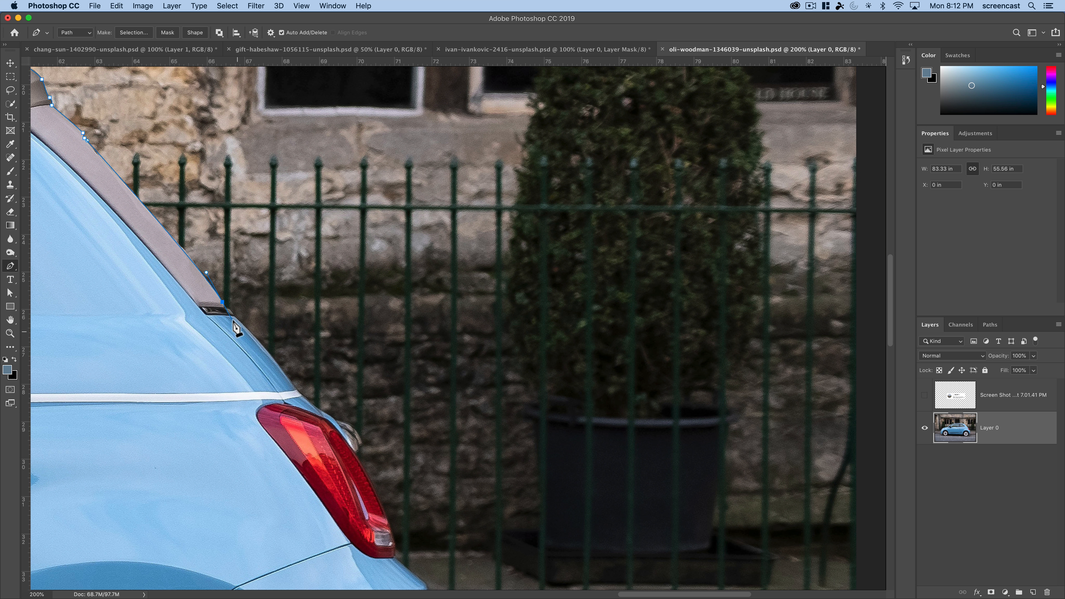
left_click(223, 302, "alt")
left_click(229, 308)
left_click_drag(301, 394, 306, 404)
- Trace the path around the chrome fitting behind the taillight and down to the taillight's lower corner
left_click_drag(365, 450, 271, 375)
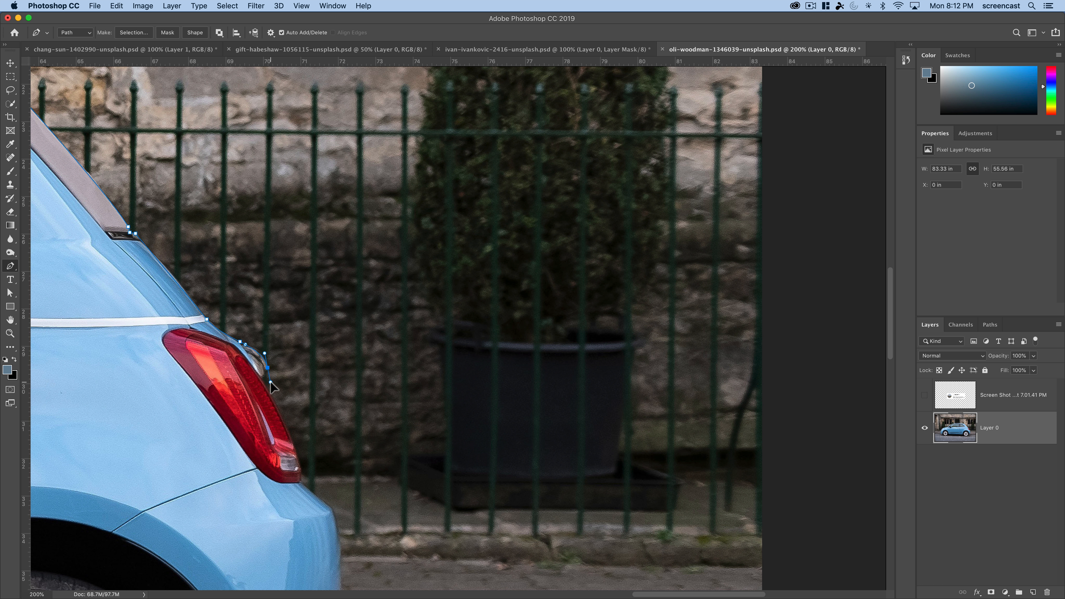
left_click(261, 378)
left_click_drag(297, 444, 235, 423)
left_click(233, 391, "alt")
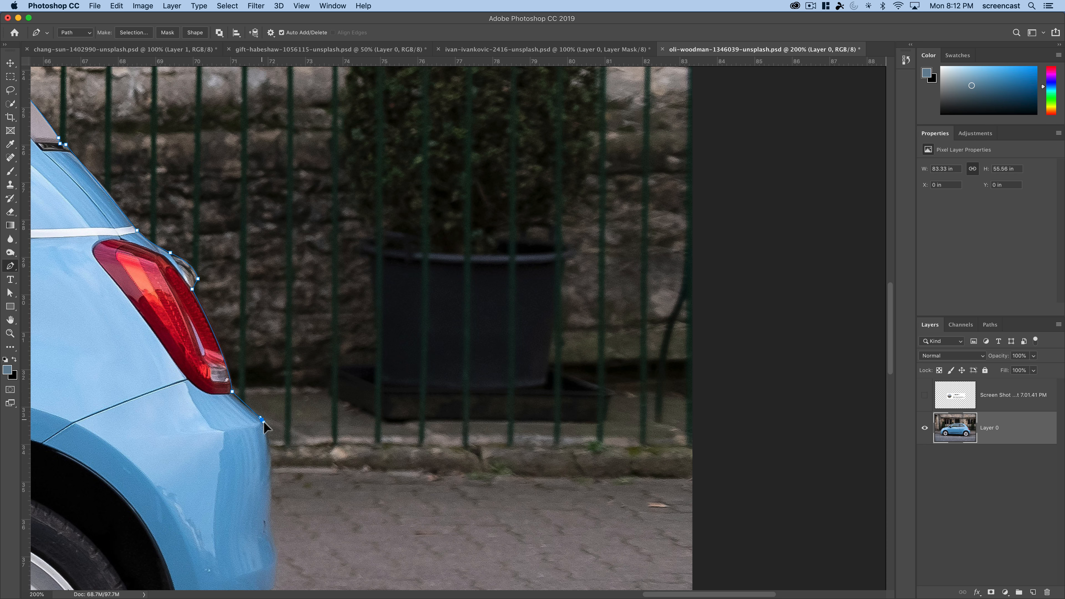
- Trace the path down the rear bumper's outer edge to the reflector, undoing the misplaced point
scroll(267, 423, "down", 10)
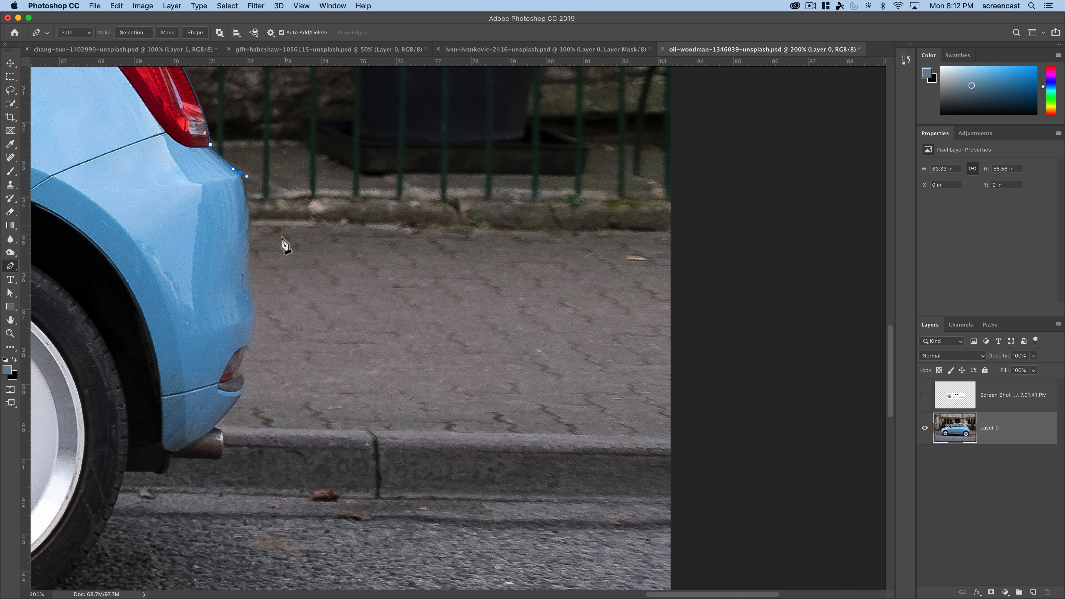
left_click(240, 173, "alt")
left_click(247, 288, "alt")
left_click(252, 338)
left_click(239, 372)
key("super+z")
- Trace the path along the rear bumper's lower edge and around the exhaust pipe
scroll(256, 429, "down", 3)
scroll(255, 429, "left", 2)
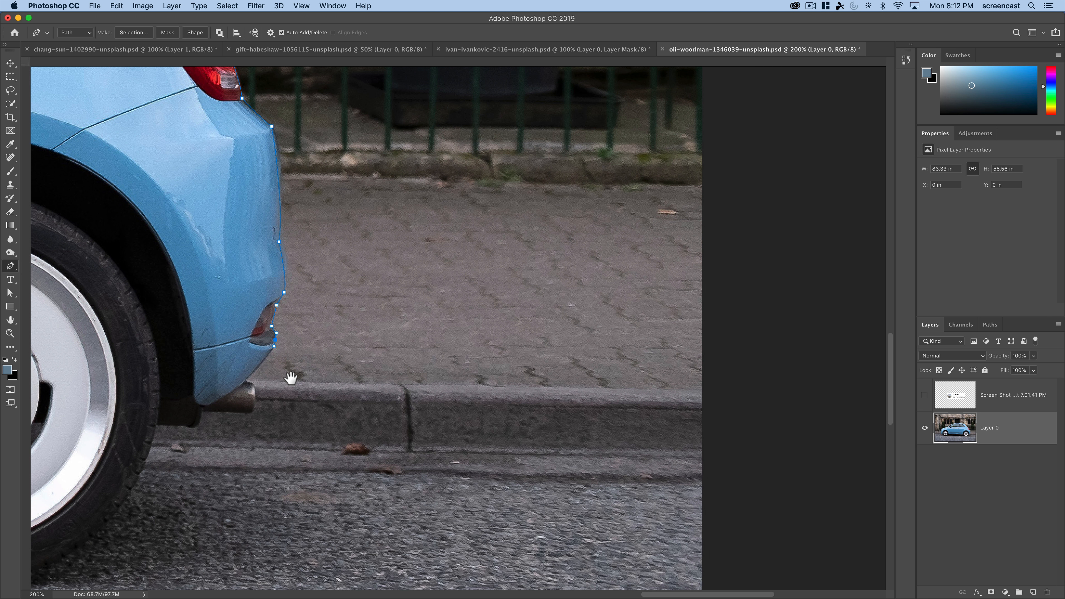
left_click(272, 350)
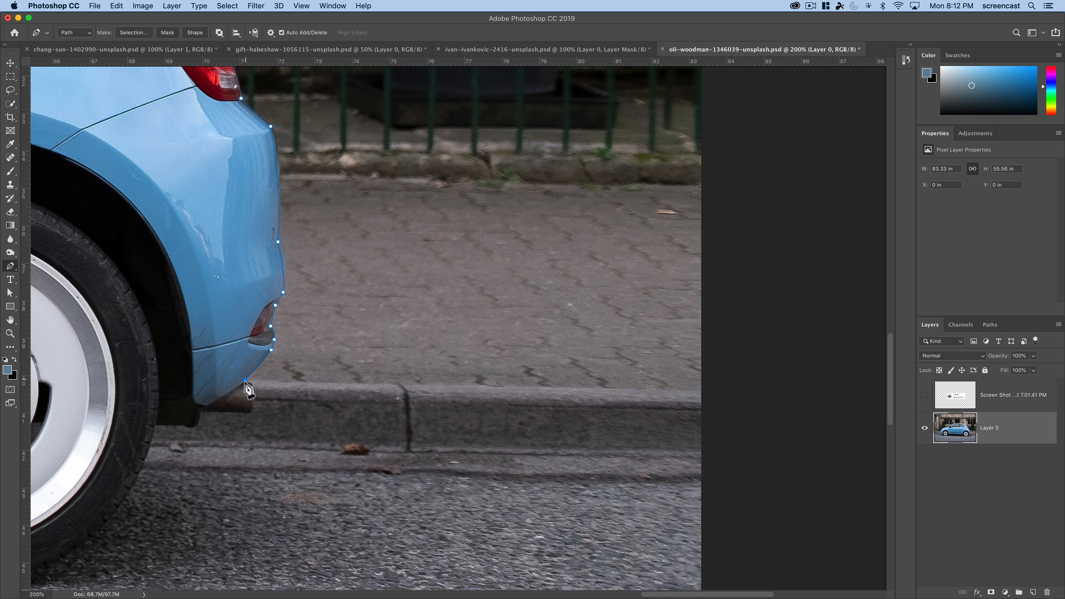
left_click_drag(253, 387, 254, 394)
left_click(202, 412)
- Trace the path around the bottom of the rear tire to its front side, ending in a corner point
left_click_drag(225, 435, 399, 373)
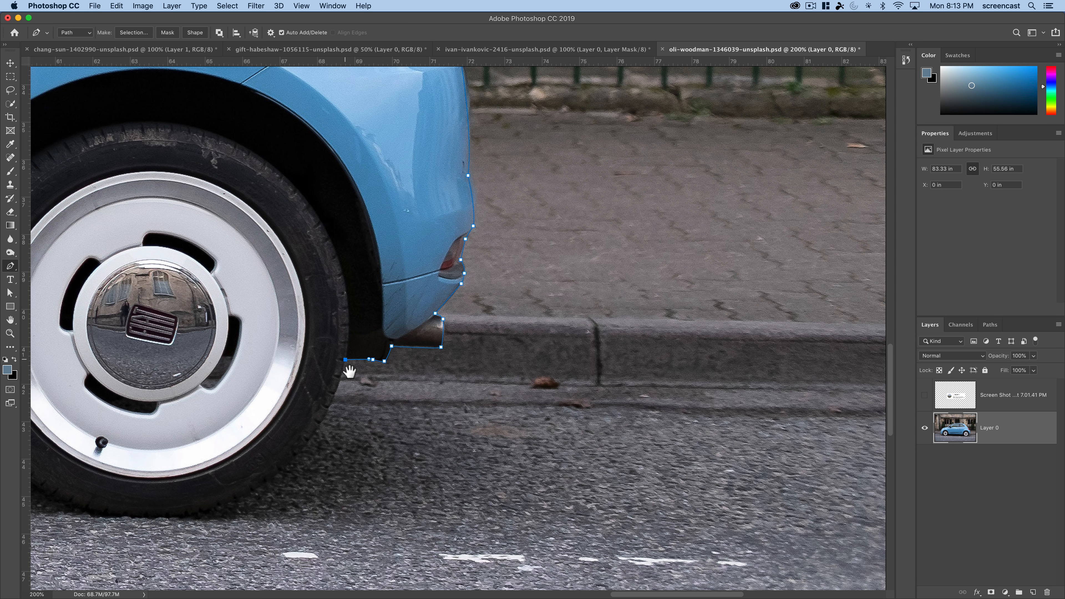
left_click_drag(357, 495, 561, 435)
left_click_drag(355, 457, 207, 446)
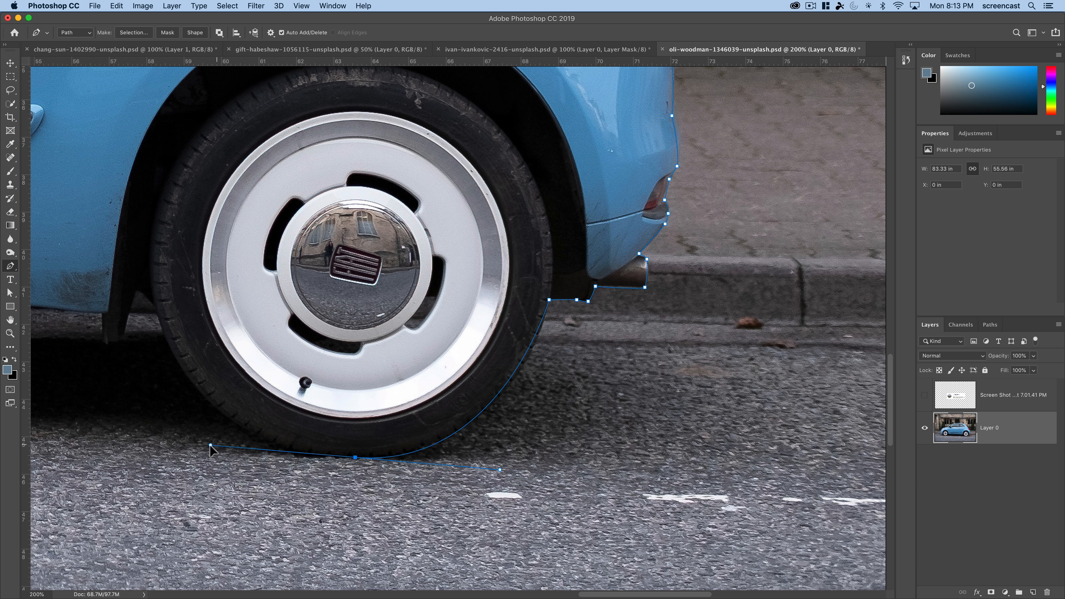
left_click(158, 312)
key("super+z")
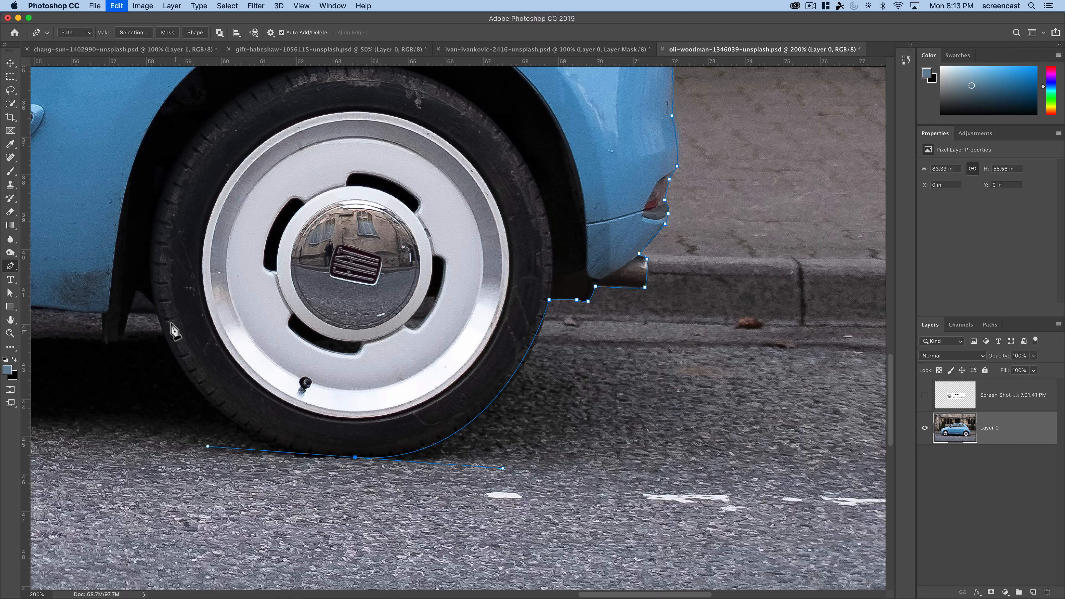
left_click_drag(157, 314, 147, 287)
left_click(157, 315, "alt")
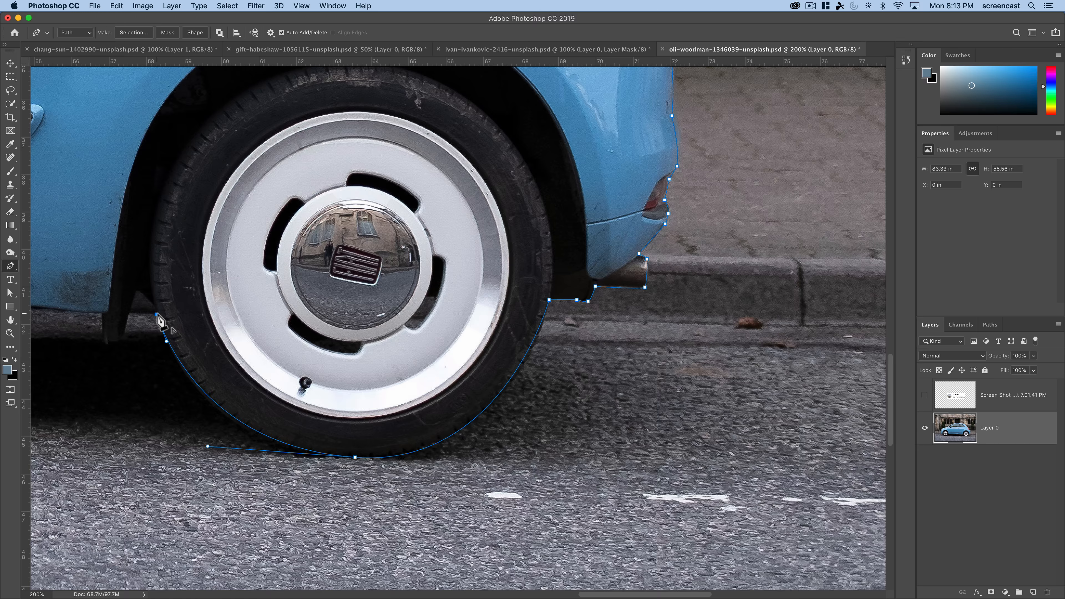
- Trace the path around the flap in front of the rear tire up to the lower edge of the body
left_click_drag(148, 341, 473, 381)
left_click(454, 352)
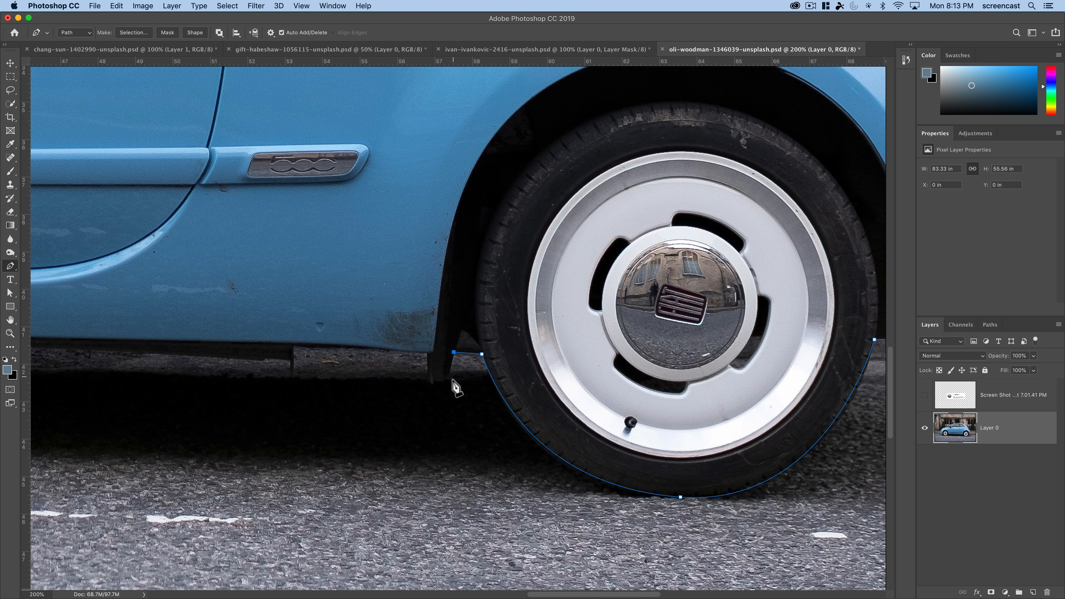
left_click(445, 384)
left_click(430, 384)
left_click(425, 354)
- Trace the path around the flap in front of the rear tire and along the sill's lower edge toward the front wheel
left_click_drag(428, 361, 614, 385)
left_click_drag(326, 376, 537, 377)
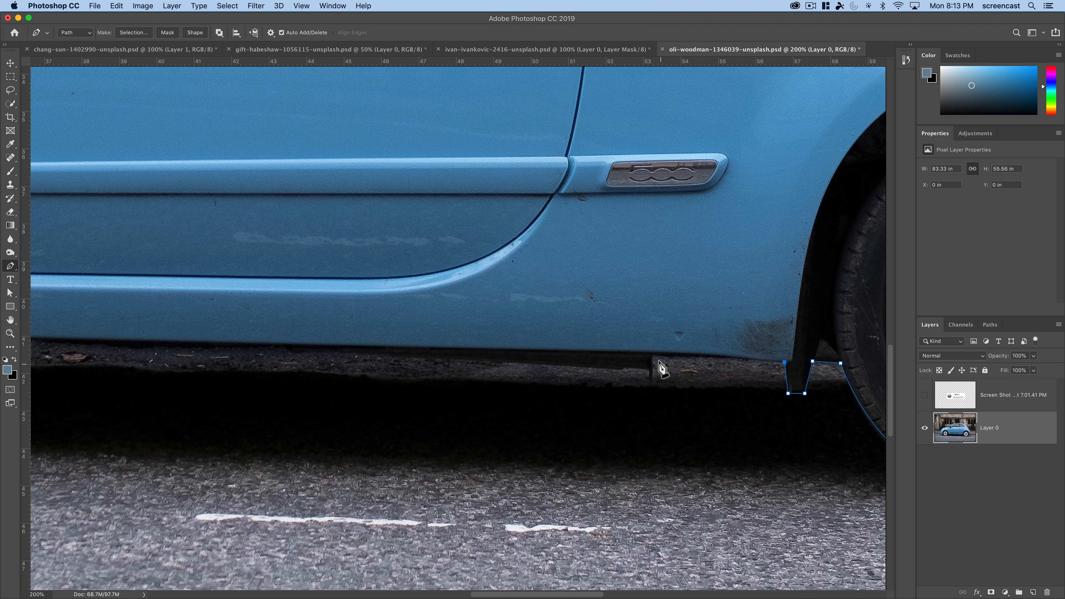
left_click_drag(415, 402, 648, 416)
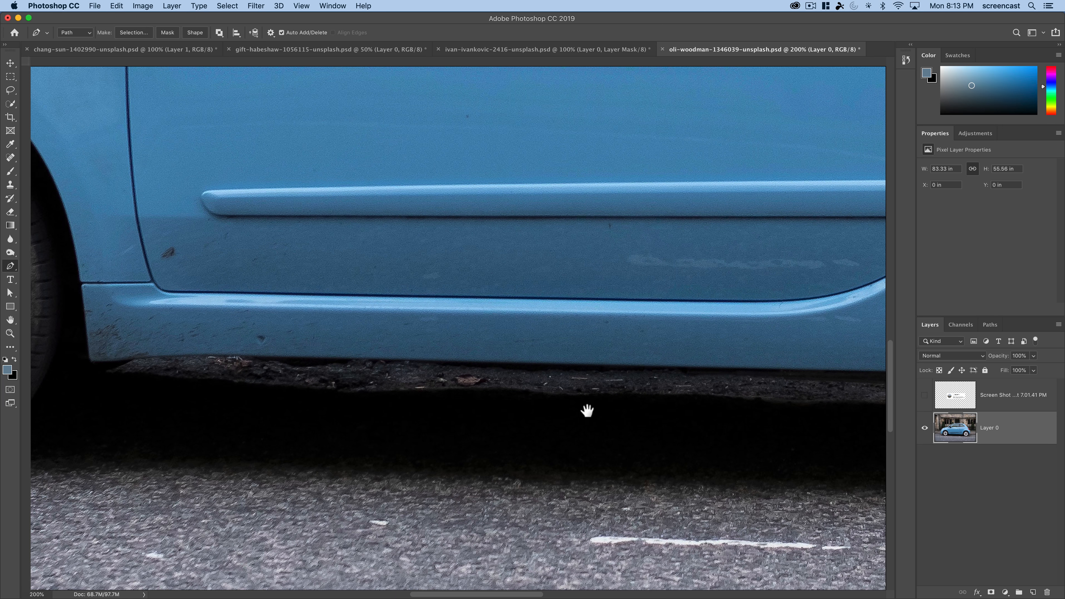
left_click_drag(216, 357, 152, 356)
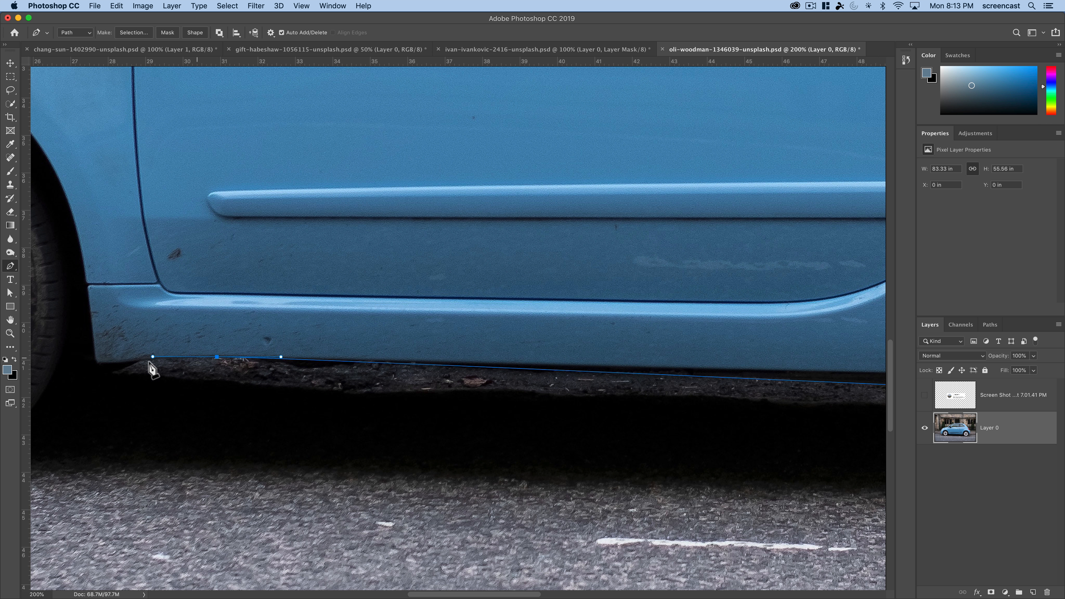
left_click(97, 365)
left_click_drag(104, 383, 459, 376)
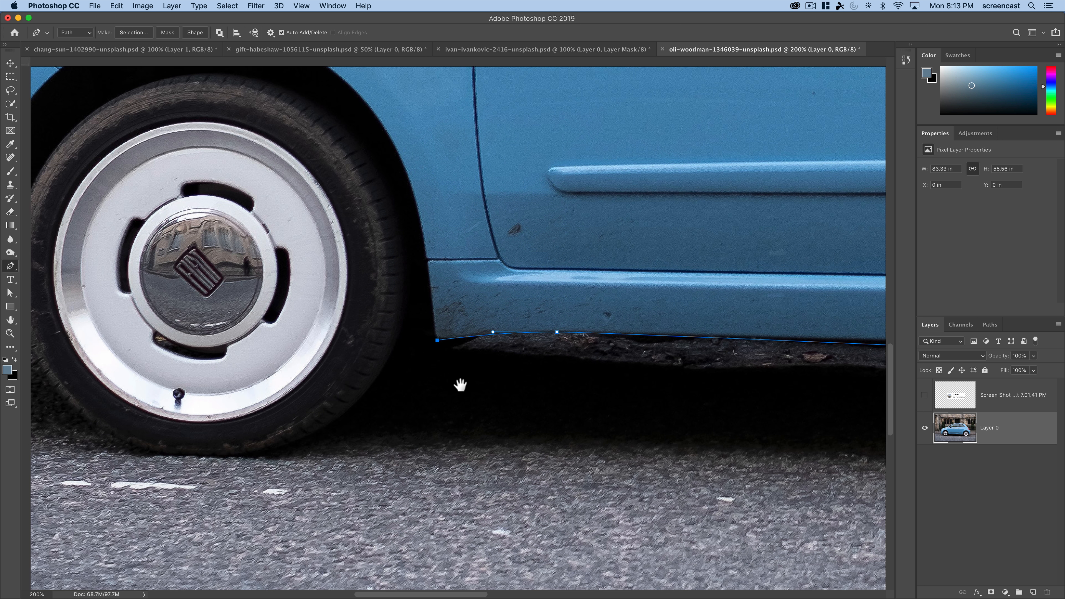
- Trace the path around the bottom of the front tire, undoing the first curve, and close it at the starting point behind the front bumper
left_click(412, 337)
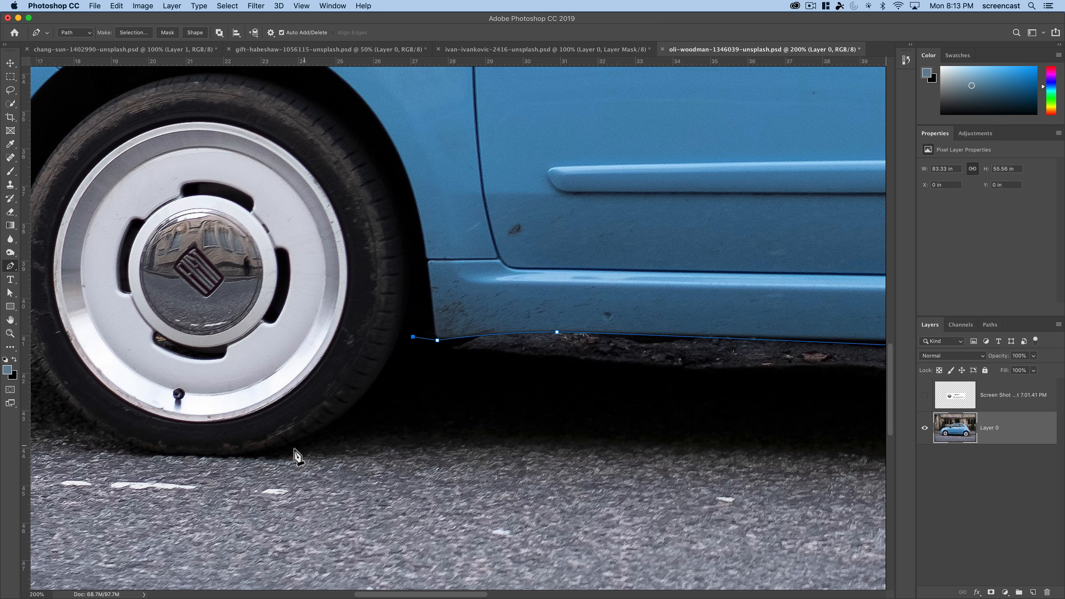
left_click_drag(210, 455, 43, 454)
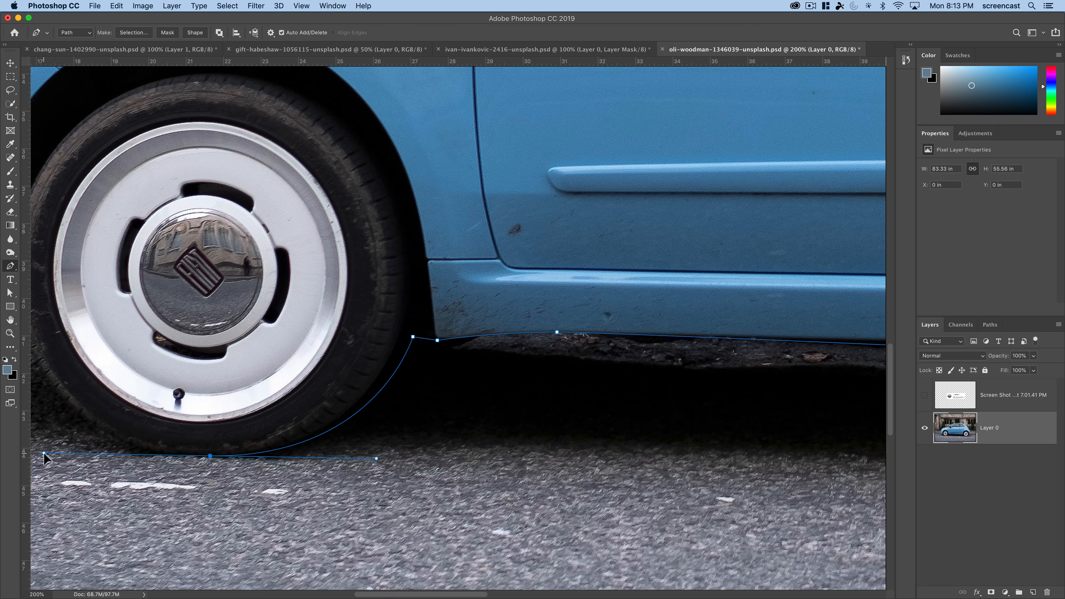
key("super+z")
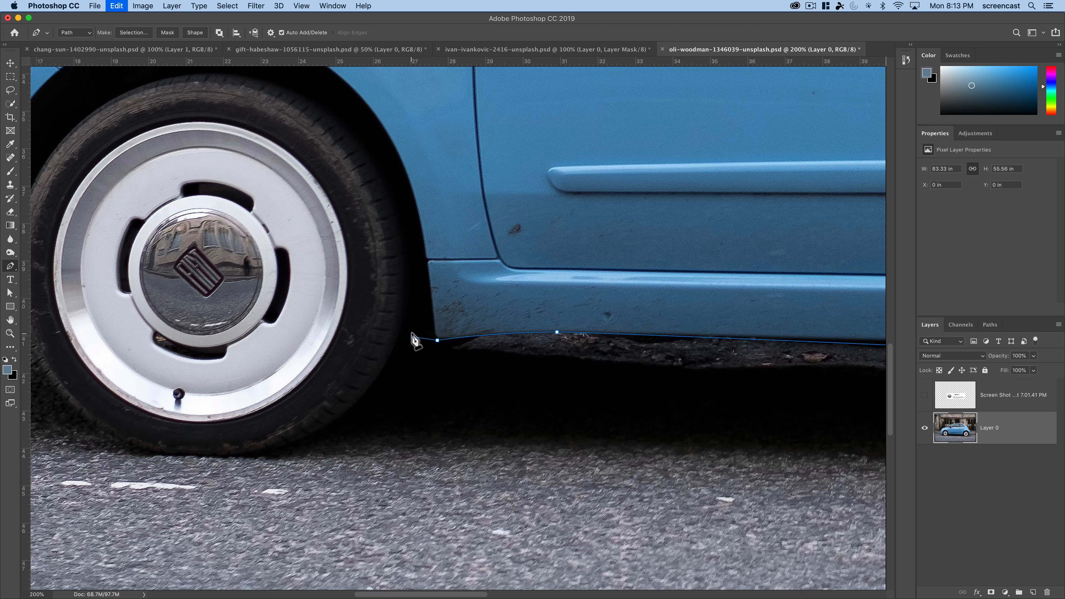
left_click(402, 335)
left_click_drag(202, 456, 62, 449)
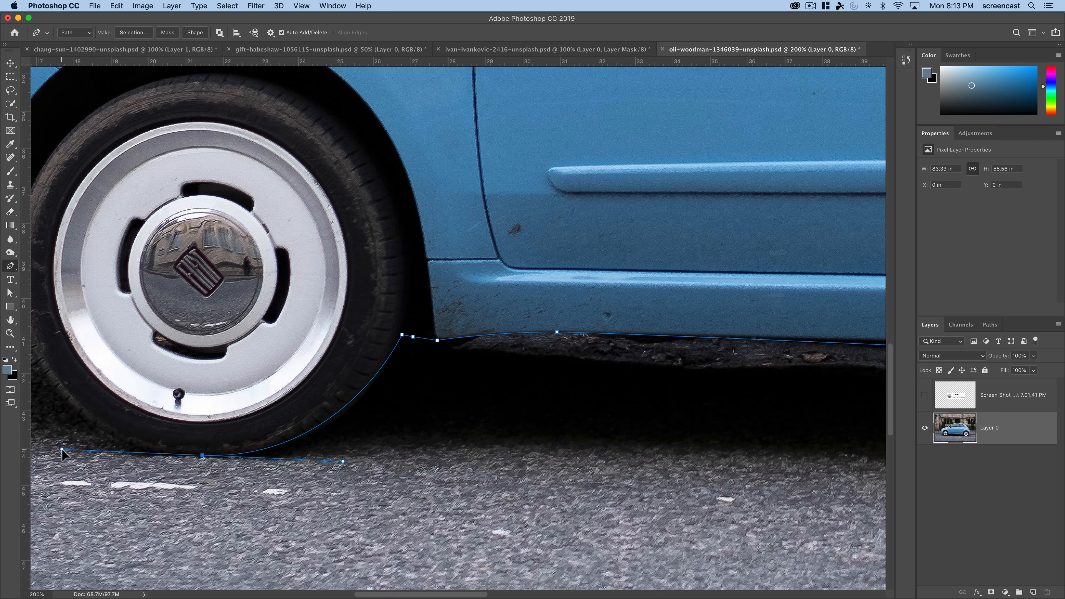
scroll(380, 511, "left", 10)
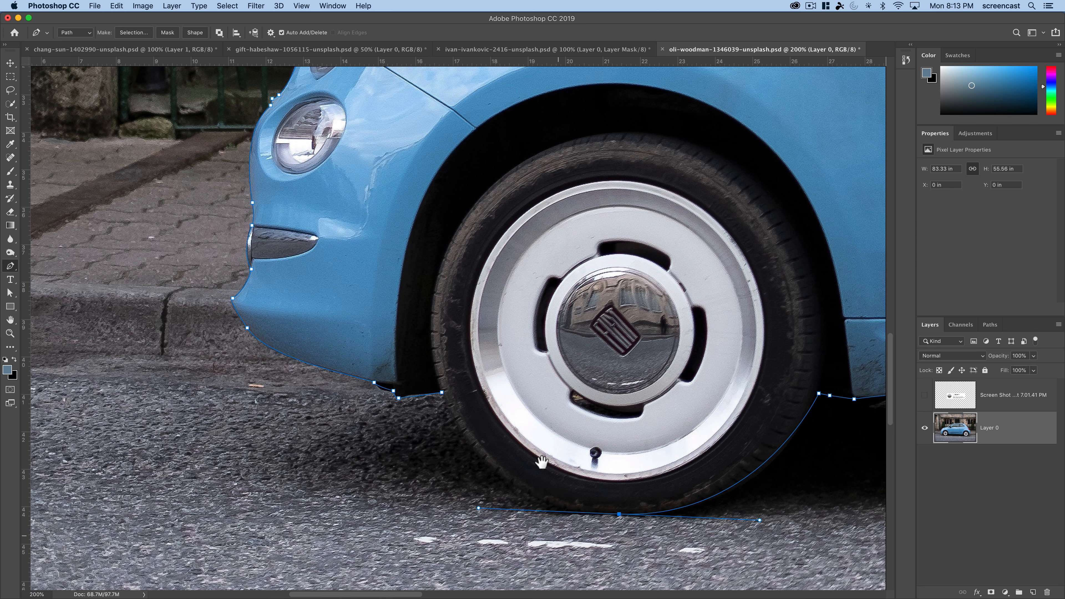
left_click(442, 393)
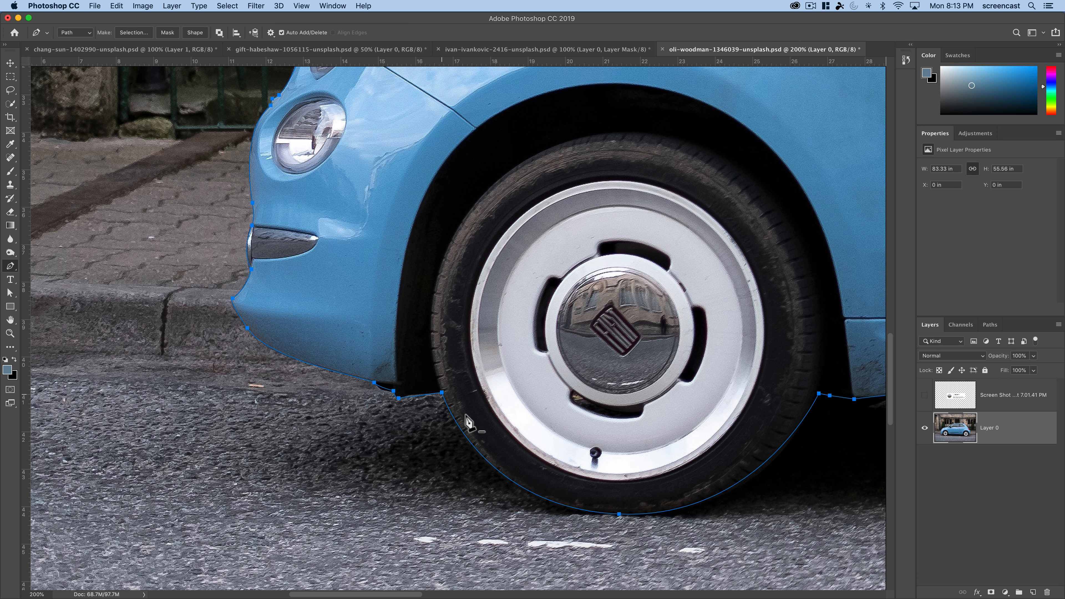
left_click(694, 462, "alt")
left_click(695, 462, "alt")
left_click(725, 475, "alt")
left_click_drag(725, 475, 543, 543)
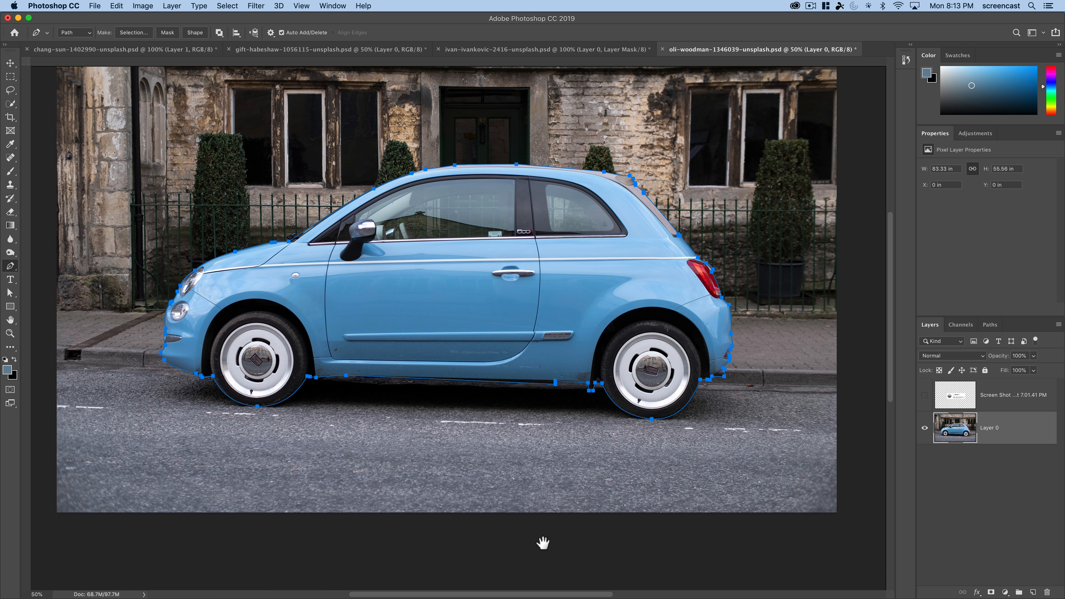
key("super+r")
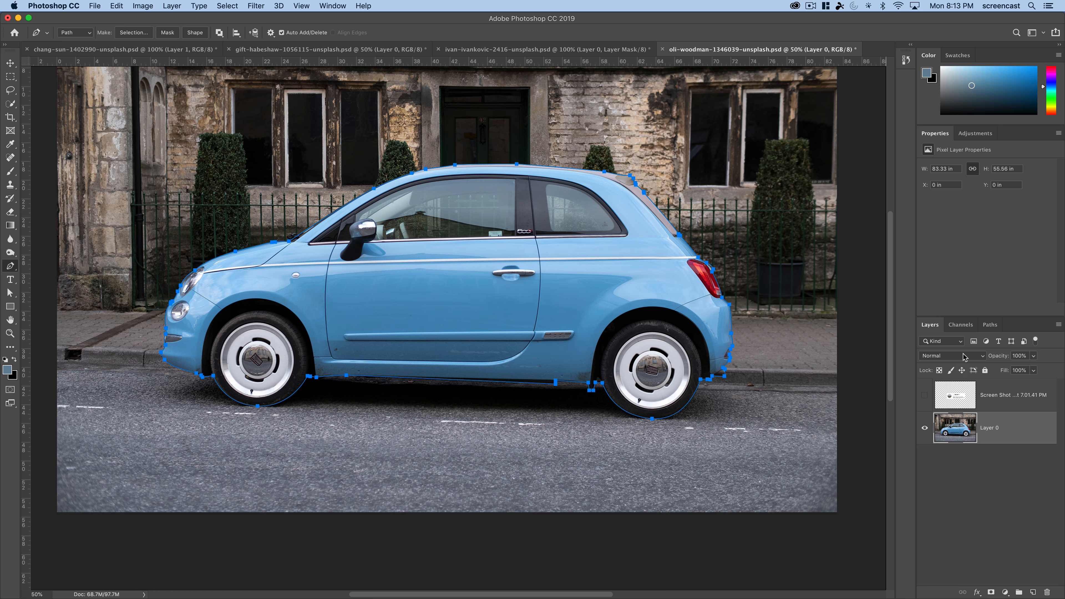
- Move the front bottom anchor point of the flap before the rear tire slightly outward with the Direct Selection tool
left_click(993, 327)
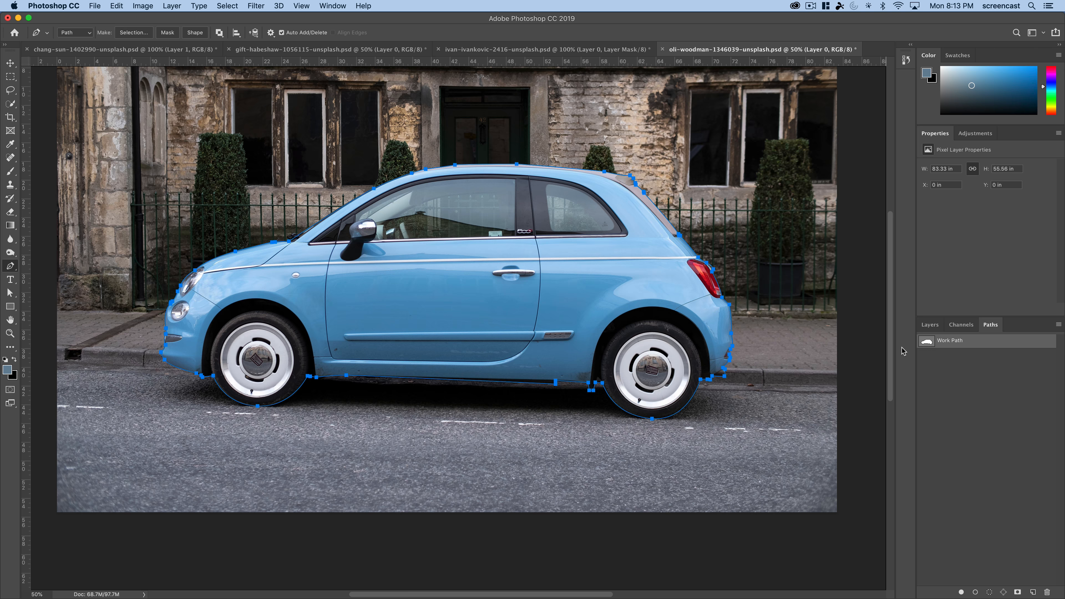
key("z")
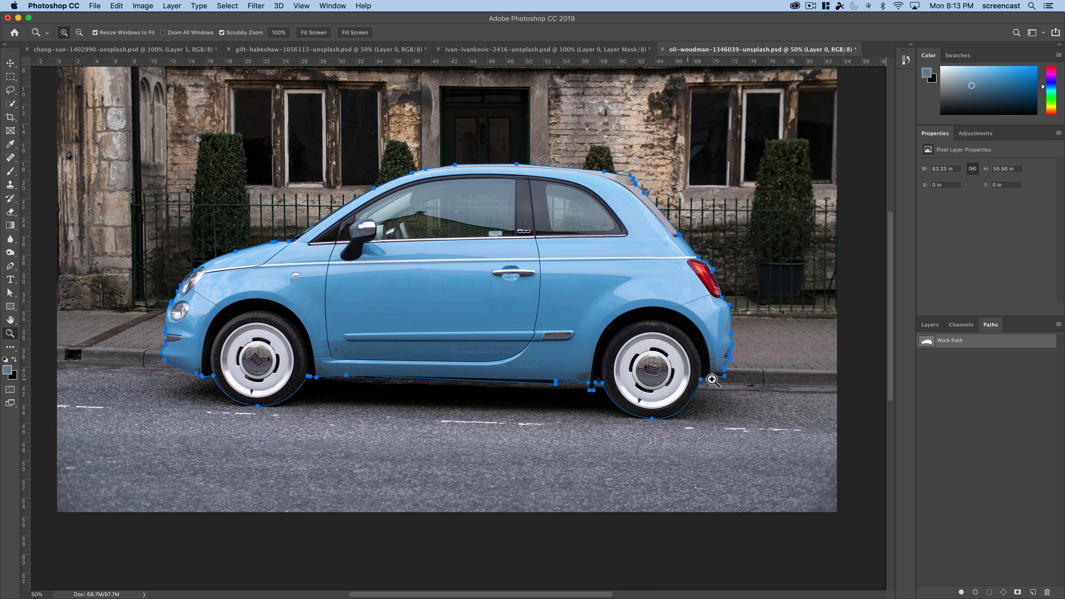
left_click_drag(588, 396, 612, 397)
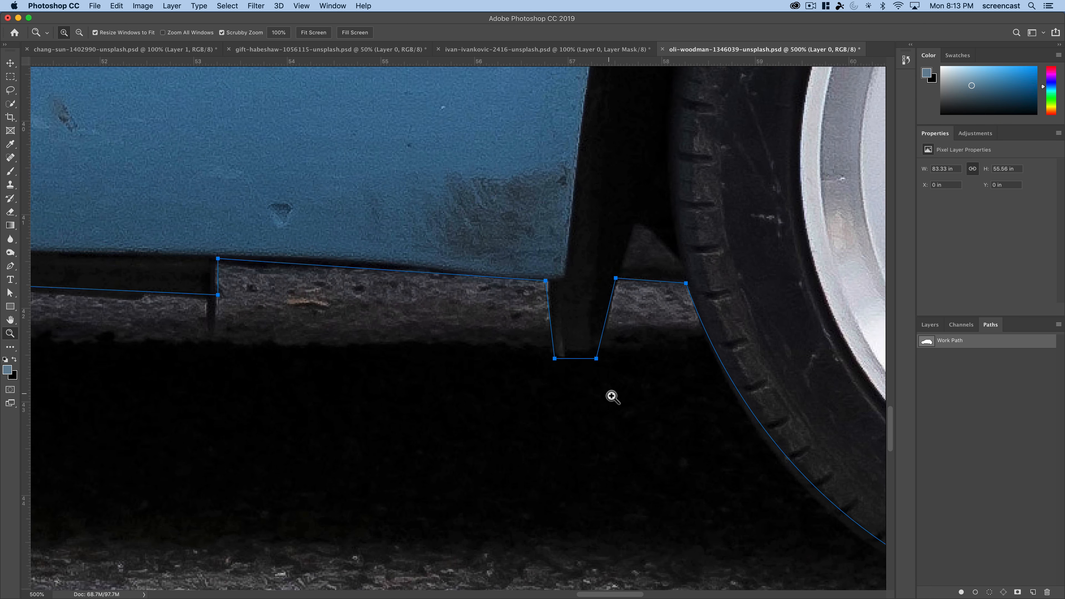
left_click(612, 397)
scroll(593, 392, "up", 3)
scroll(594, 392, "right", 3)
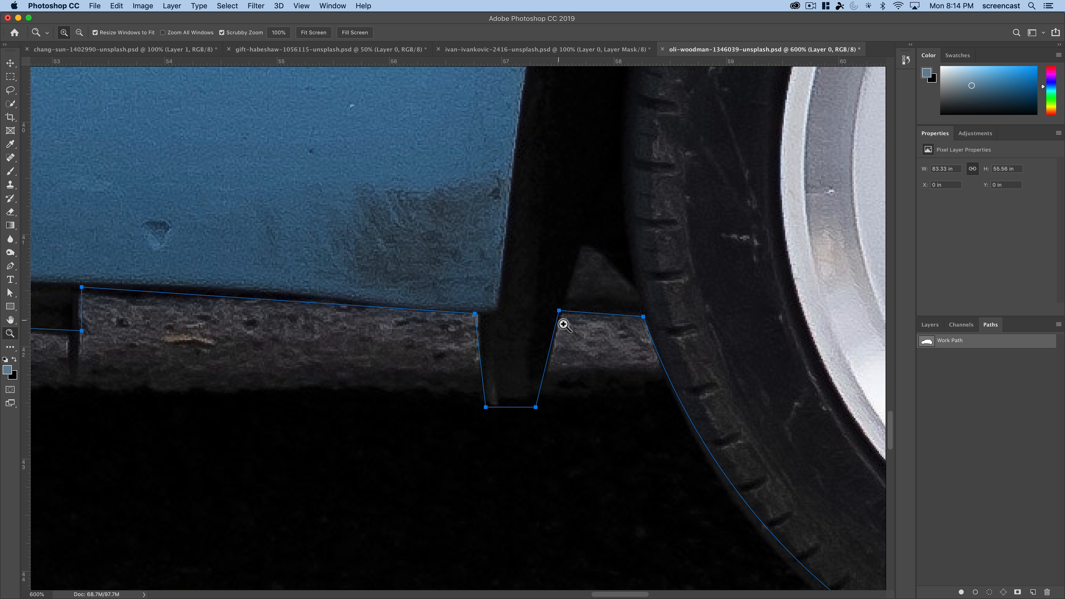
left_click(11, 293)
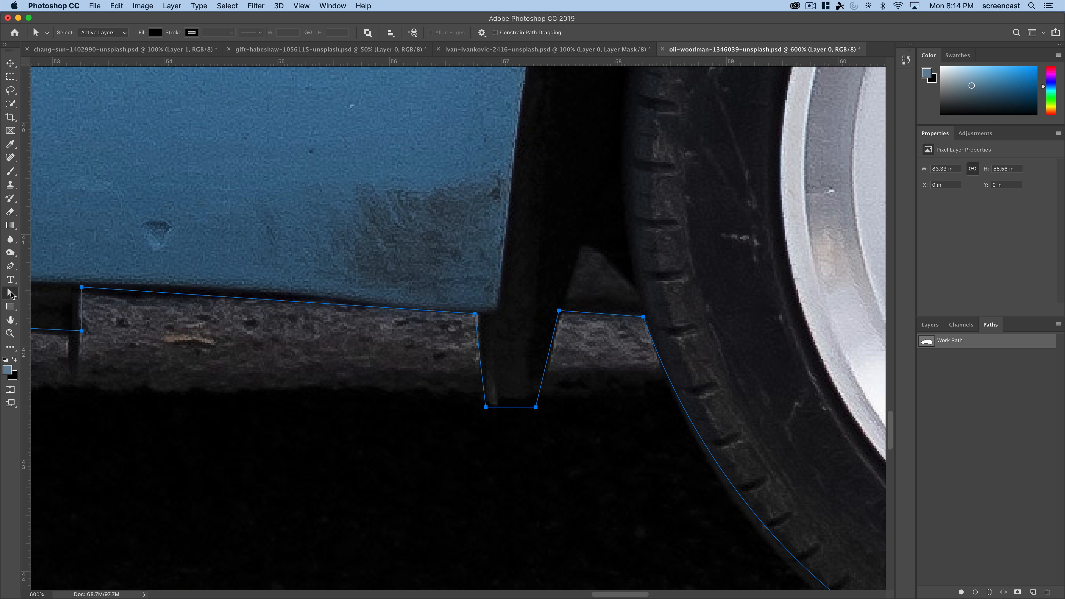
mouse_move(487, 408)
left_mouse_down()
mouse_move(449, 411)
mouse_move(499, 409)
mouse_move(483, 406)
left_mouse_up()
- Convert the flap's front bottom corner to a smooth point and adjust its direction handles, undoing the last handle change
left_click(10, 292)
left_click(10, 265)
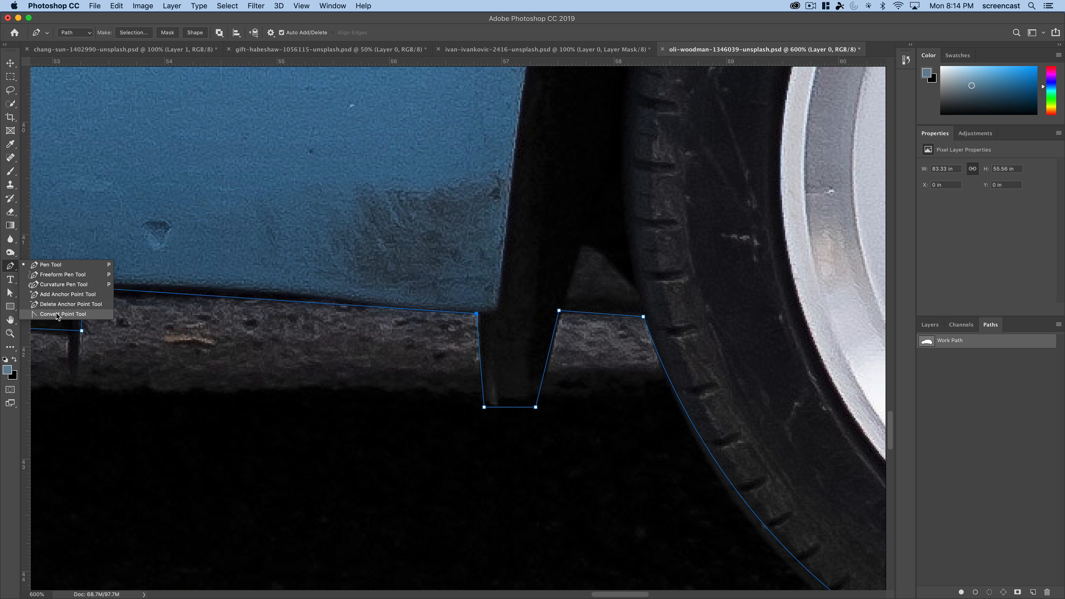
left_click(55, 314)
left_click_drag(483, 408, 471, 387)
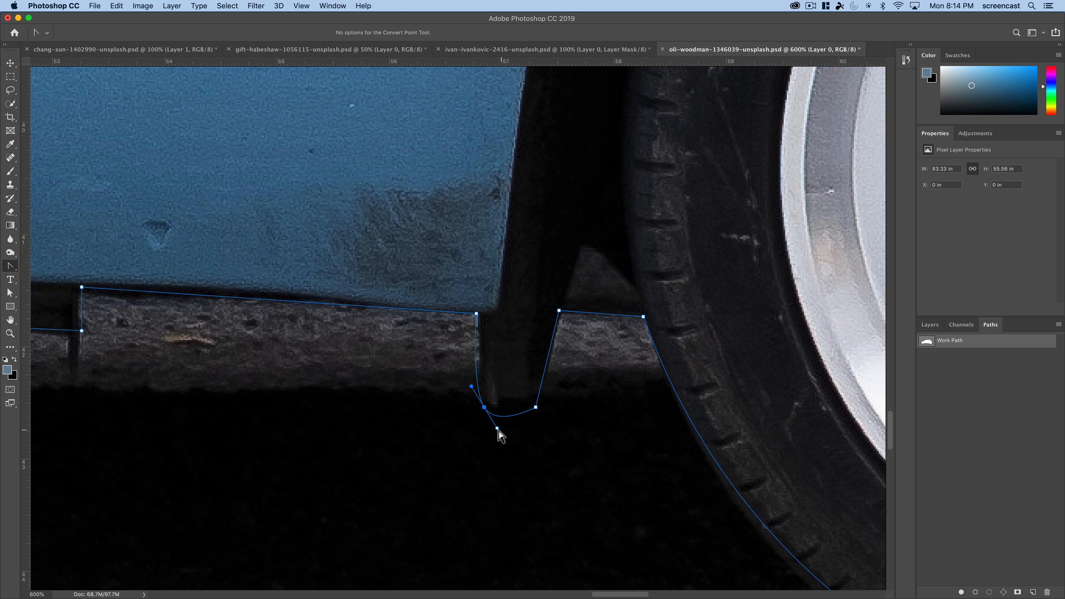
left_click_drag(490, 430, 495, 422)
mouse_move(472, 387)
left_mouse_down()
mouse_move(467, 414)
mouse_move(489, 400)
mouse_move(470, 394)
left_mouse_up()
left_click_drag(472, 394, 468, 414)
key("super+z")
- Make a new anti-aliased selection from the path with a 0-pixel feather radius and add it as a layer mask on Layer 0
left_click(491, 452, "alt")
left_click(491, 451, "alt")
left_click(490, 451, "alt")
left_click(490, 451, "alt")
left_click(491, 451, "alt")
left_click(491, 451, "alt")
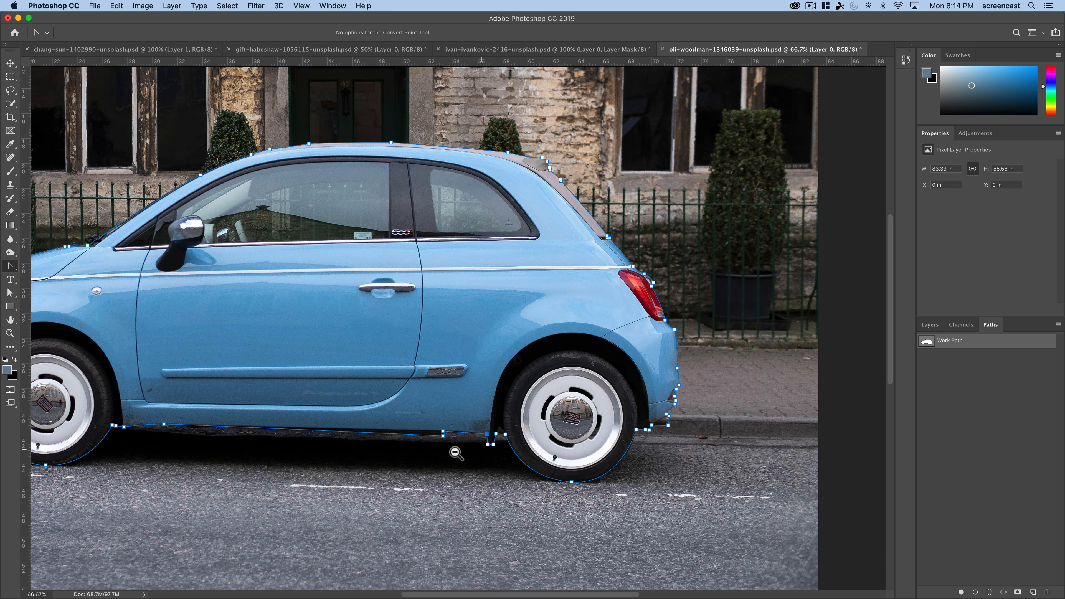
left_click(383, 455, "alt")
left_click_drag(394, 404, 412, 504)
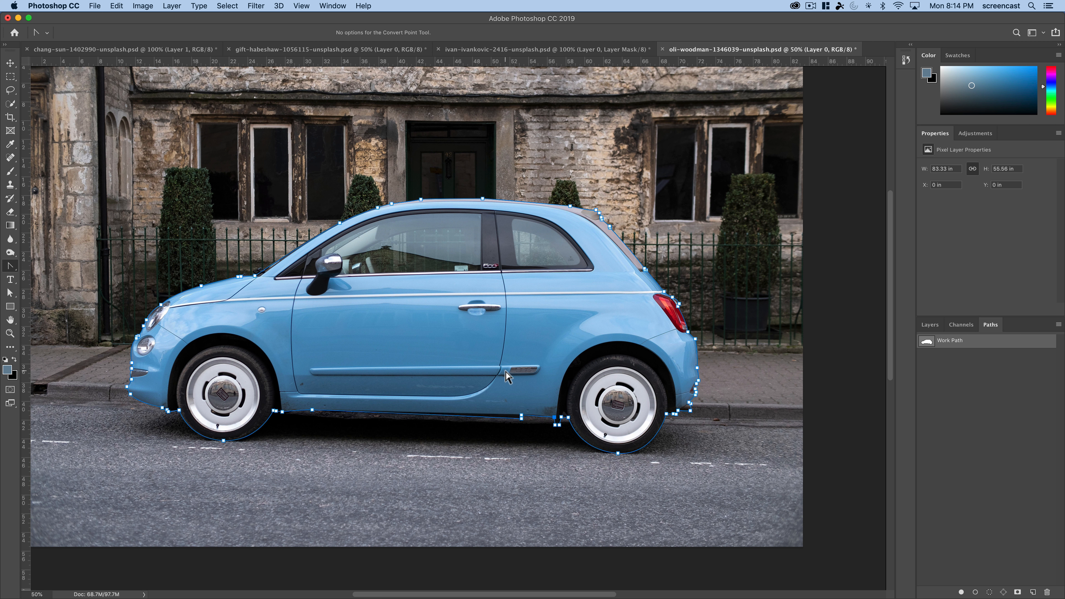
left_click(928, 325)
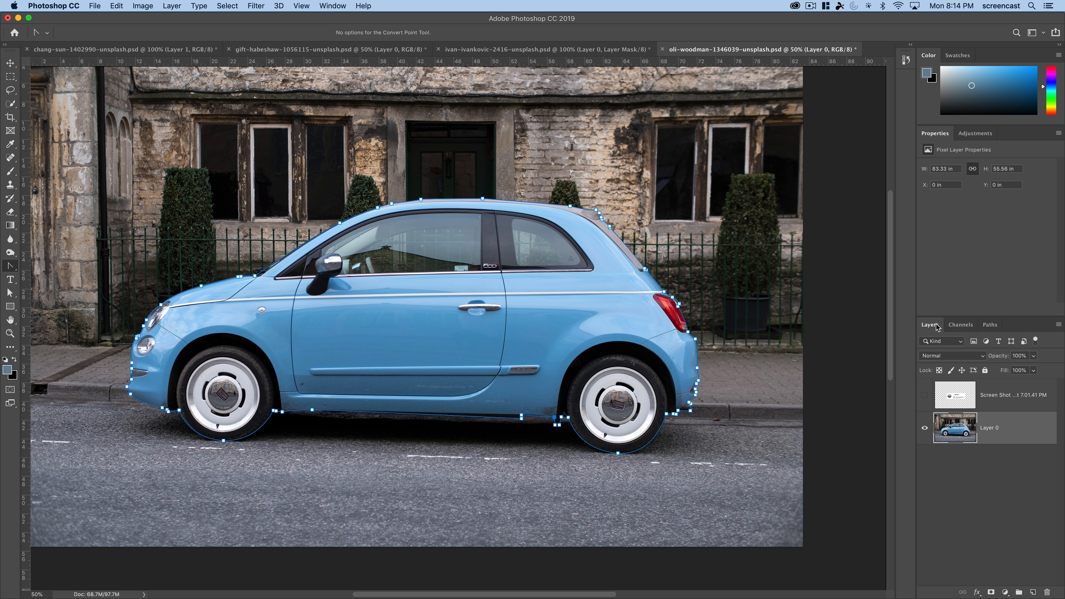
right_click(441, 350)
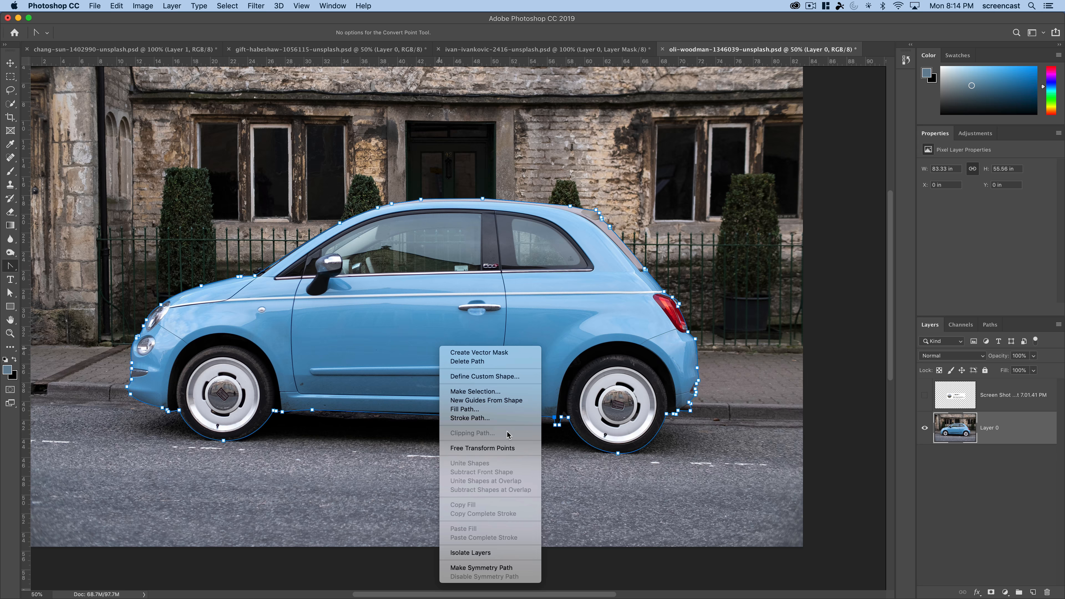
left_click(473, 392)
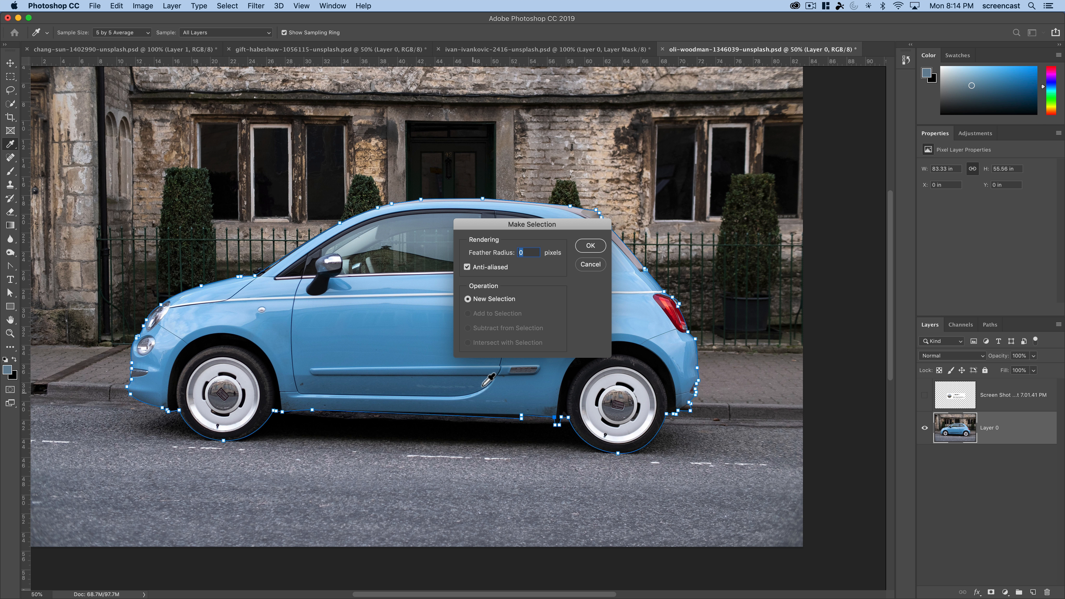
left_click(585, 254)
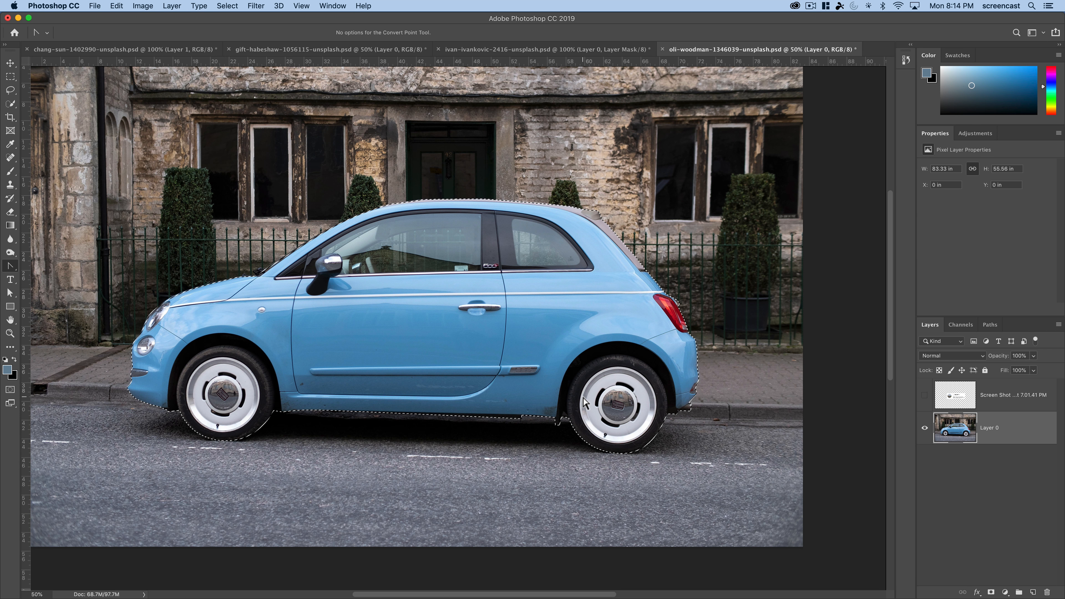
left_click(992, 592)
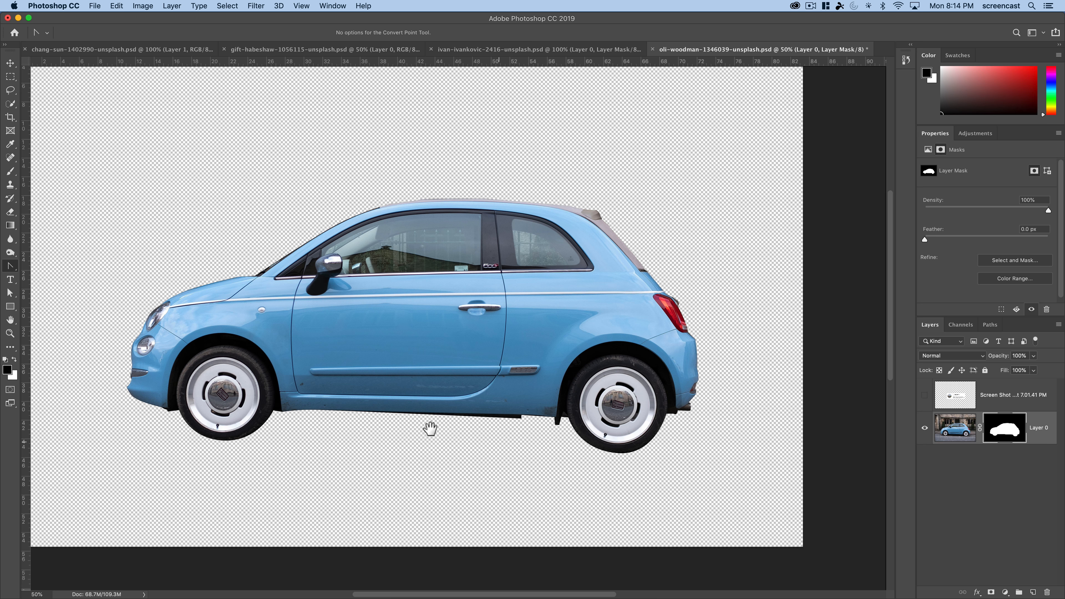
- Examine the masked car's edges along the hood, windshield, roofline, rear window and taillight, and the cutout as a whole
left_click(389, 428, "alt")
left_click(390, 428, "alt")
left_click_drag(545, 297, 465, 445)
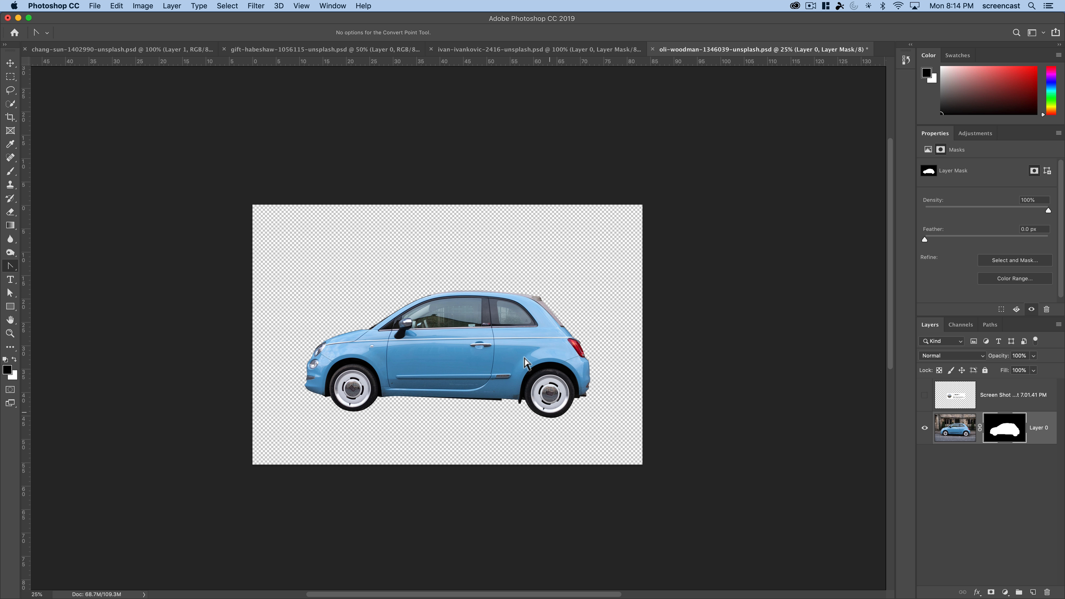
key("z")
left_click(379, 303)
left_click(380, 303)
left_click(379, 304)
left_click(293, 330)
left_click_drag(291, 330, 482, 343)
left_click(312, 369)
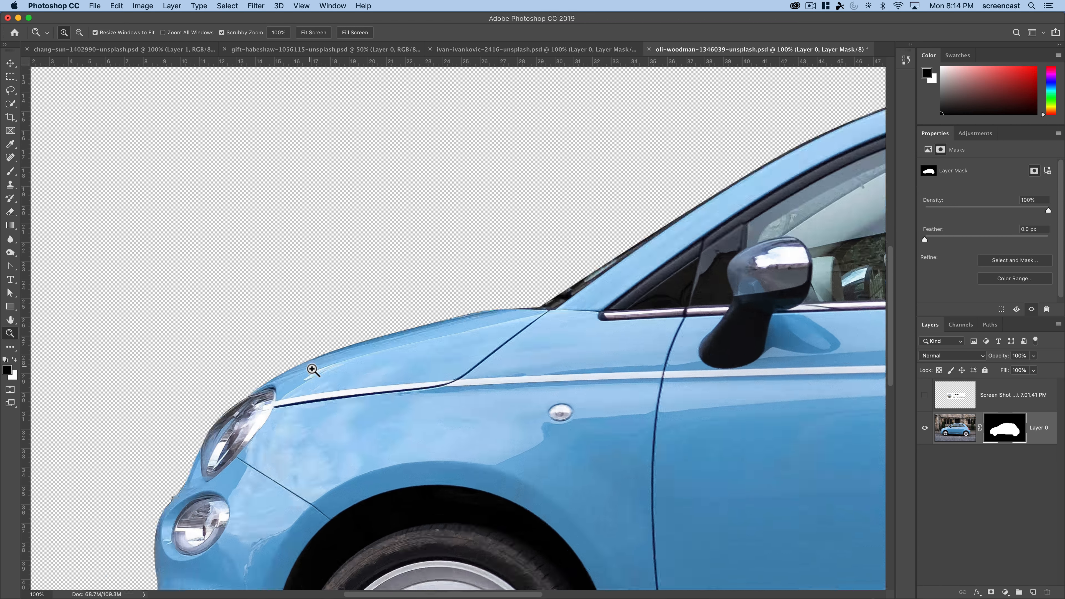
left_click(311, 369)
left_click_drag(573, 321, 478, 340)
left_click_drag(653, 294, 386, 461)
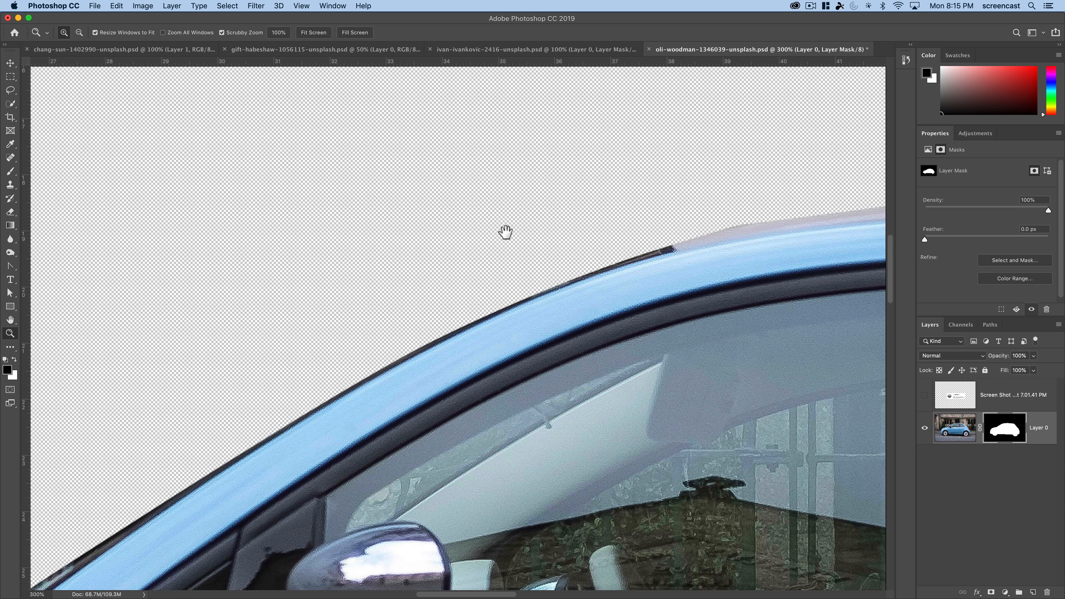
left_click_drag(729, 250, 325, 240)
left_click_drag(788, 268, 243, 203)
left_click_drag(608, 199, 439, 175)
left_click_drag(721, 473, 407, 149)
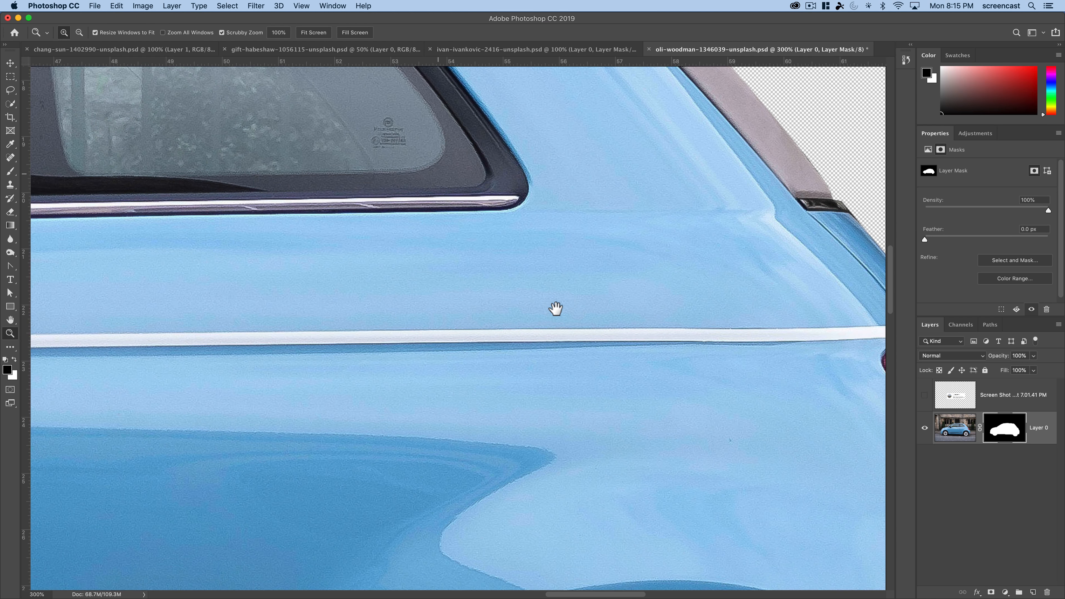
left_click_drag(580, 347, 163, 289)
left_click_drag(562, 374, 449, 276)
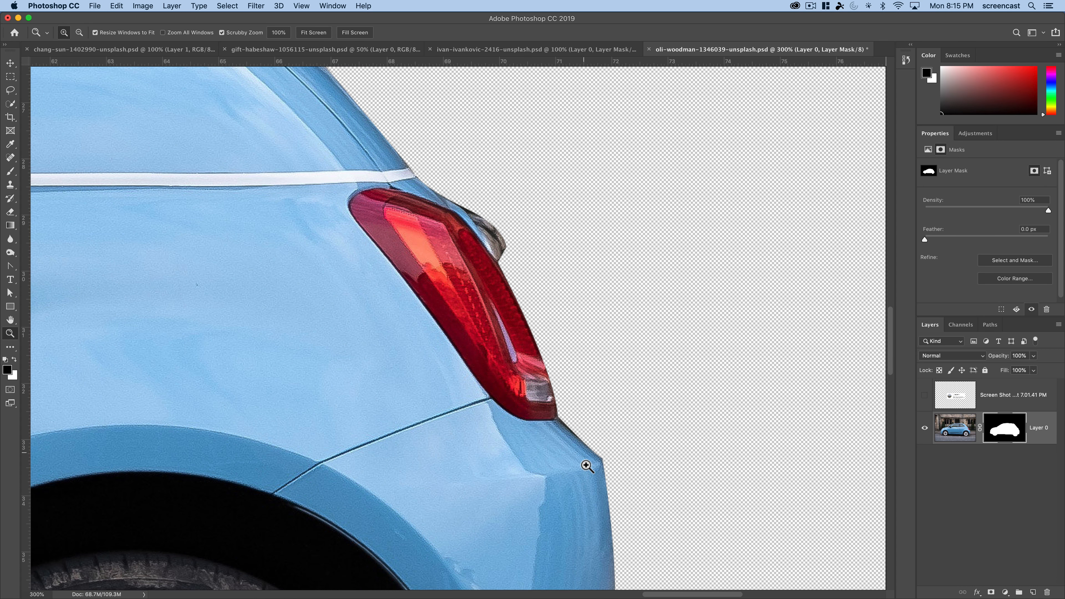
left_click_drag(418, 404, 514, 408)
left_click(447, 359, "alt")
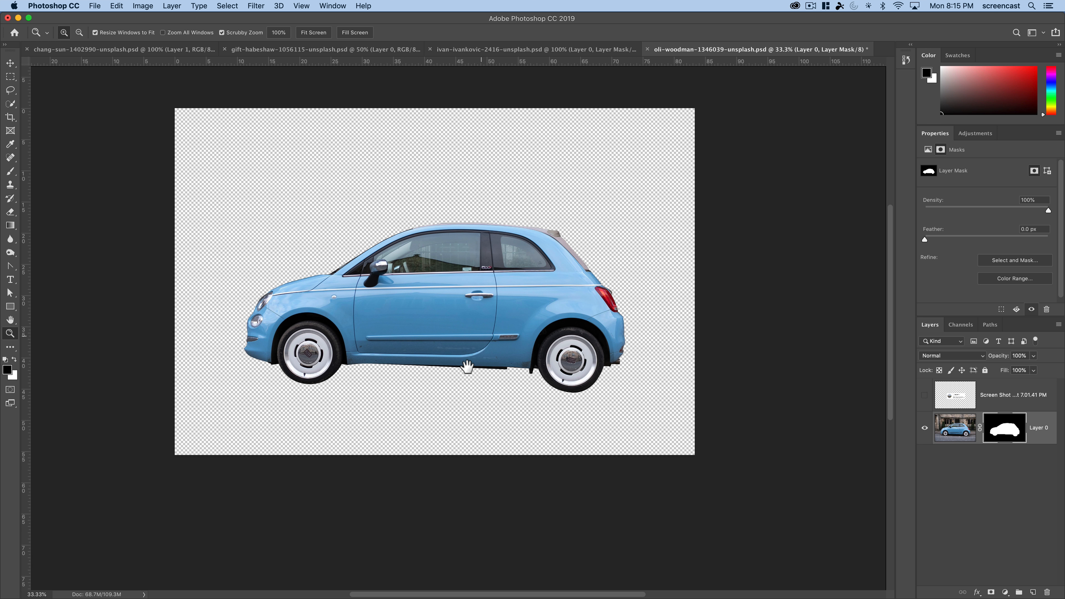
left_click_drag(466, 366, 443, 403)
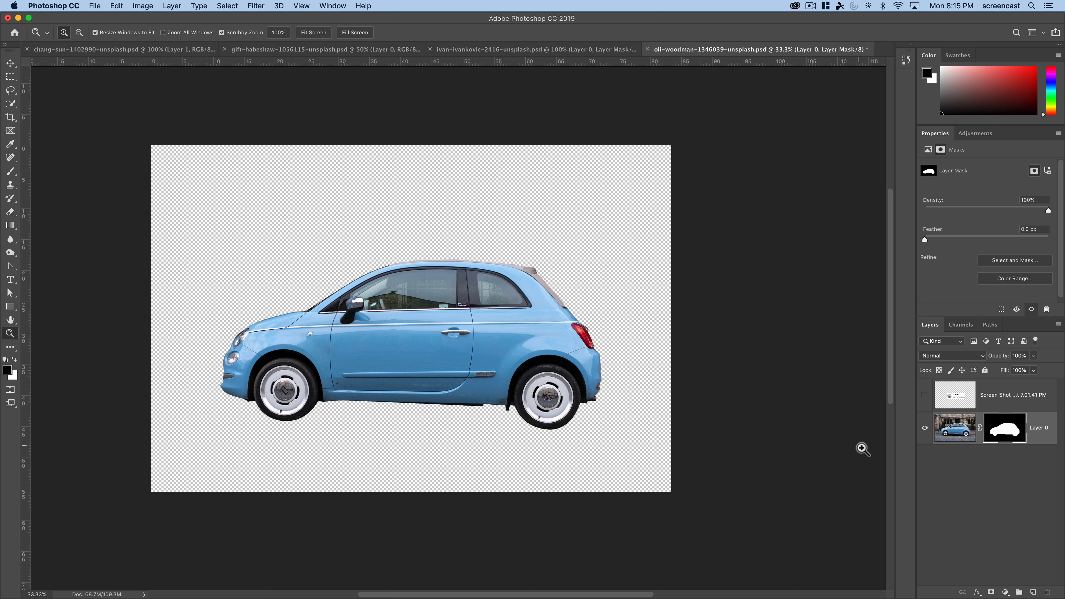
- Load the car's layer mask as a selection and delete the mask from Layer 0 without applying it
left_click(1010, 440, "super")
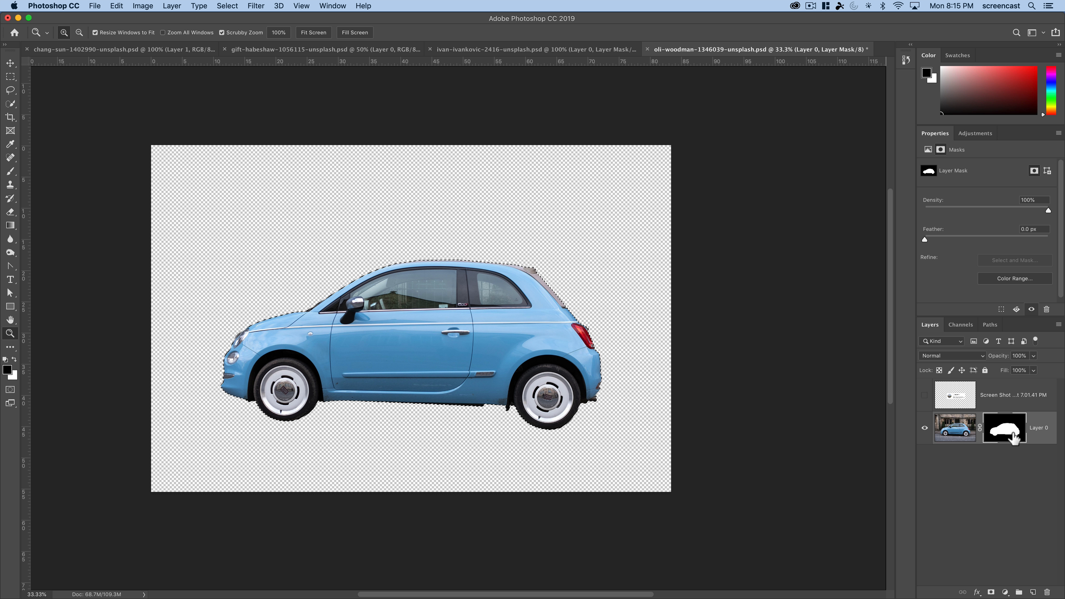
left_click_drag(1016, 444, 1046, 593)
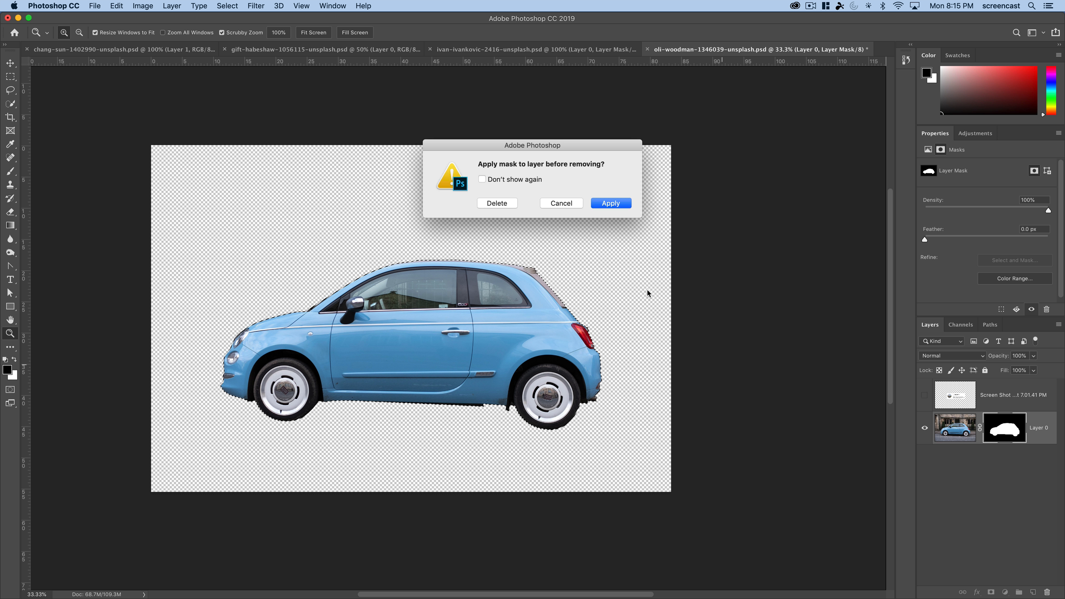
left_click(501, 206)
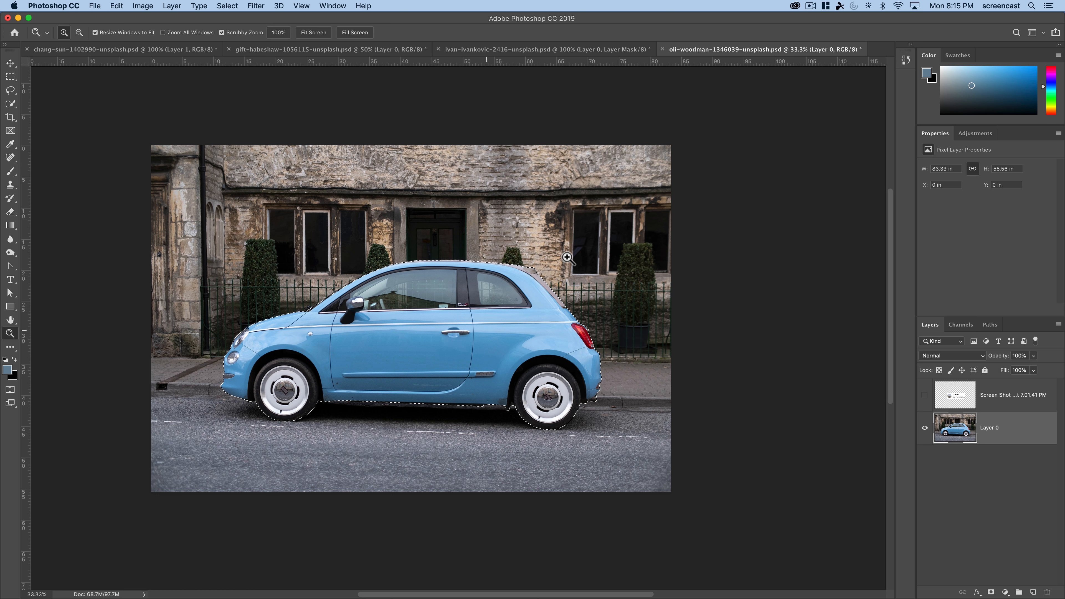
- Save the car selection as a new channel named "Blue Car" in the current document
left_click(227, 5)
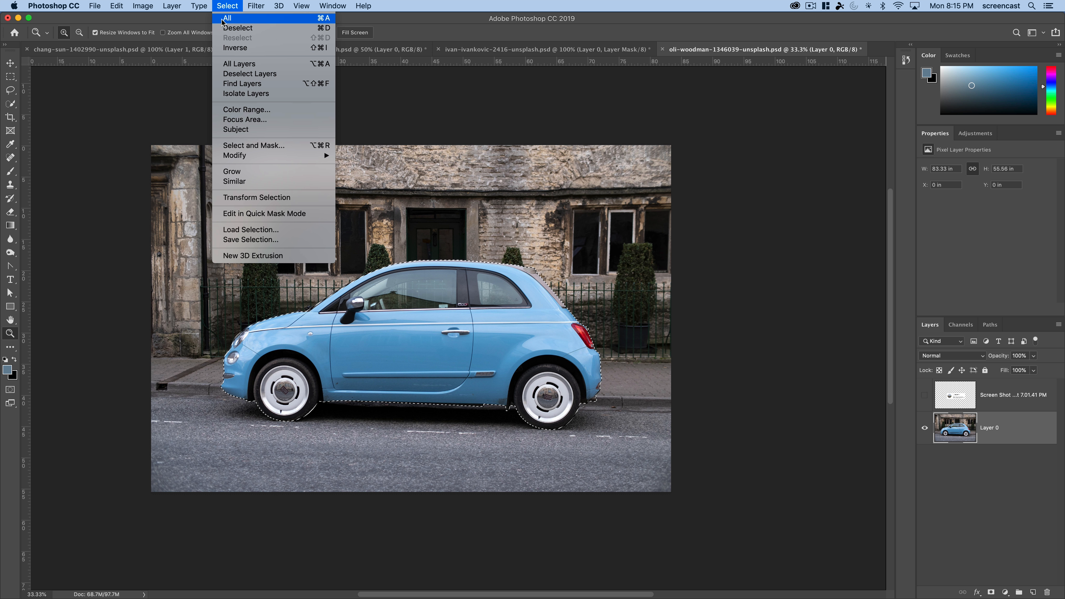
left_click(251, 240)
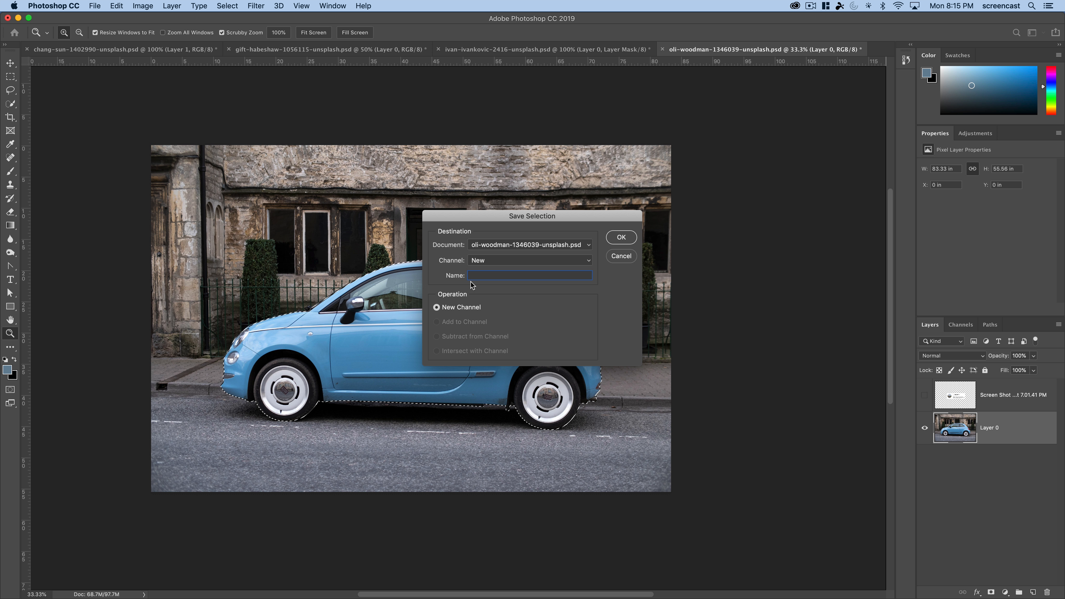
type("Blue")
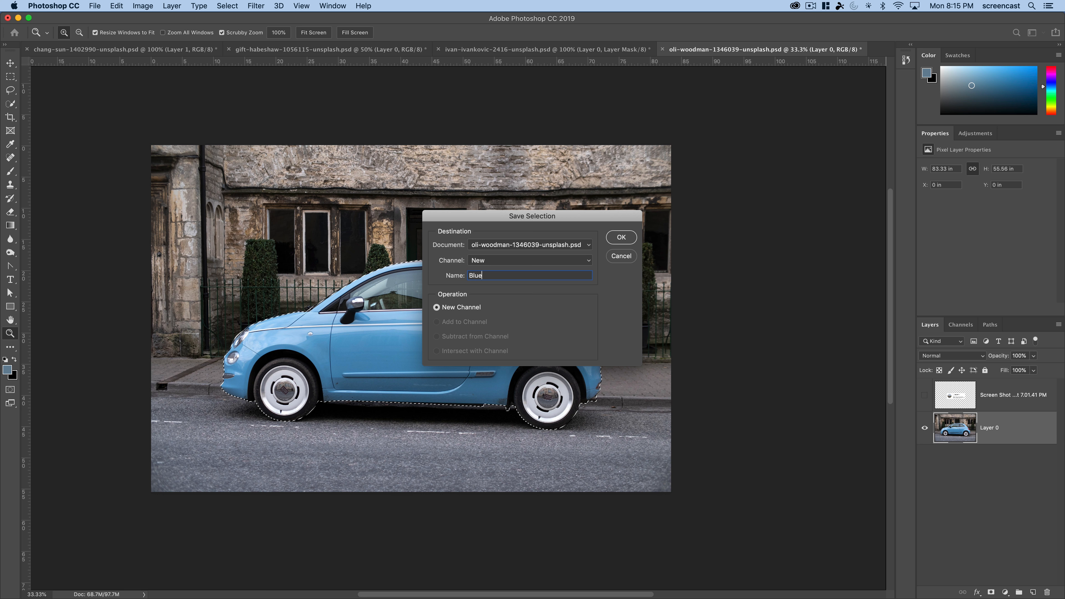
type(" Care")
key("BackSpace")
left_click(622, 237)
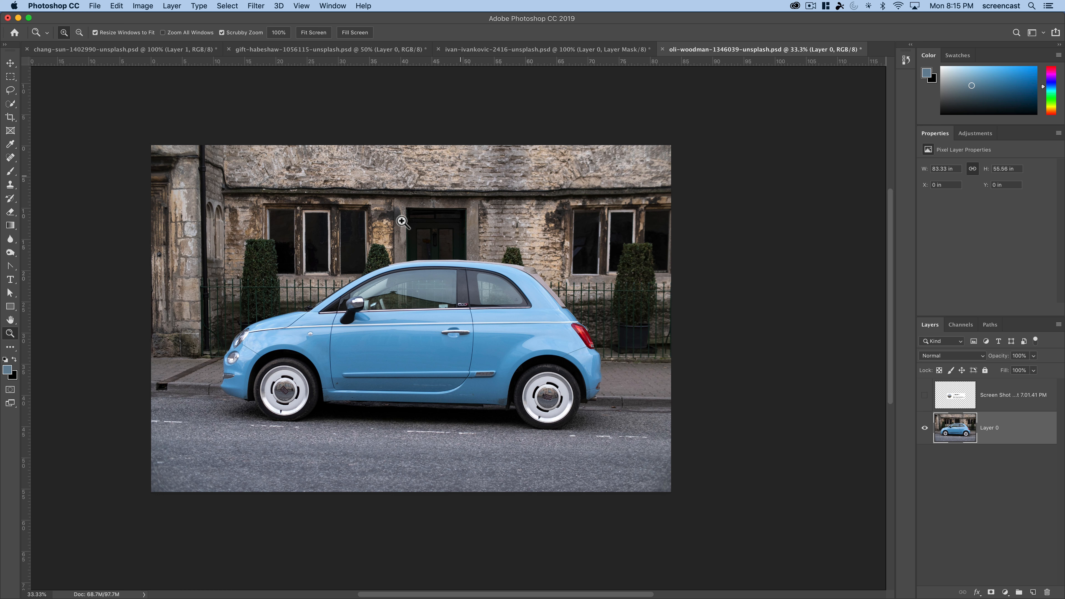
- Make Layer 0 active and load the saved Blue Car channel as a new selection
left_click(207, 6)
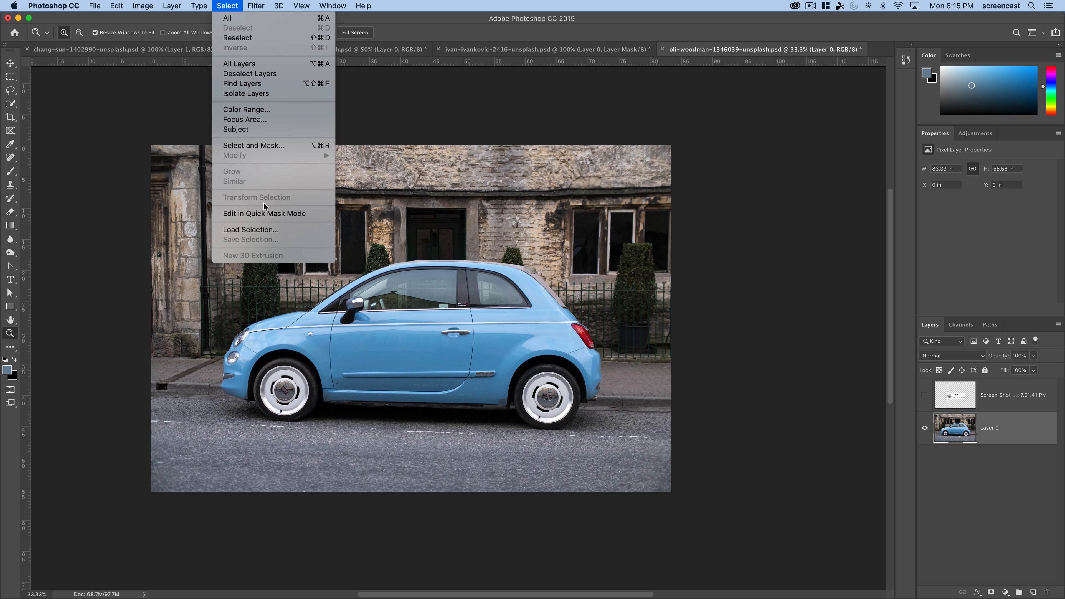
left_click(961, 463)
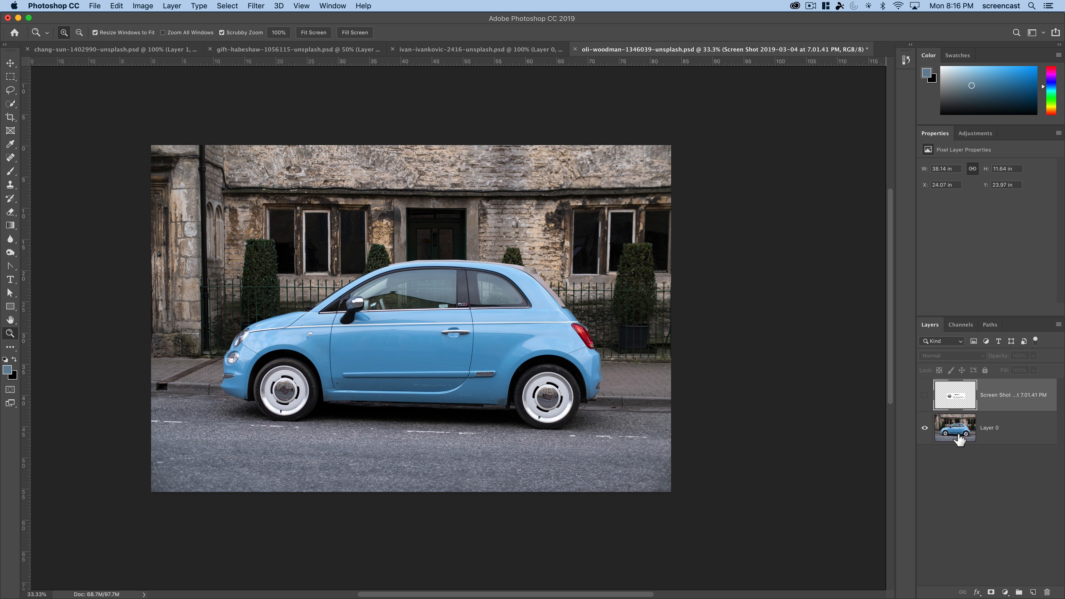
left_click(924, 429)
left_click(924, 429)
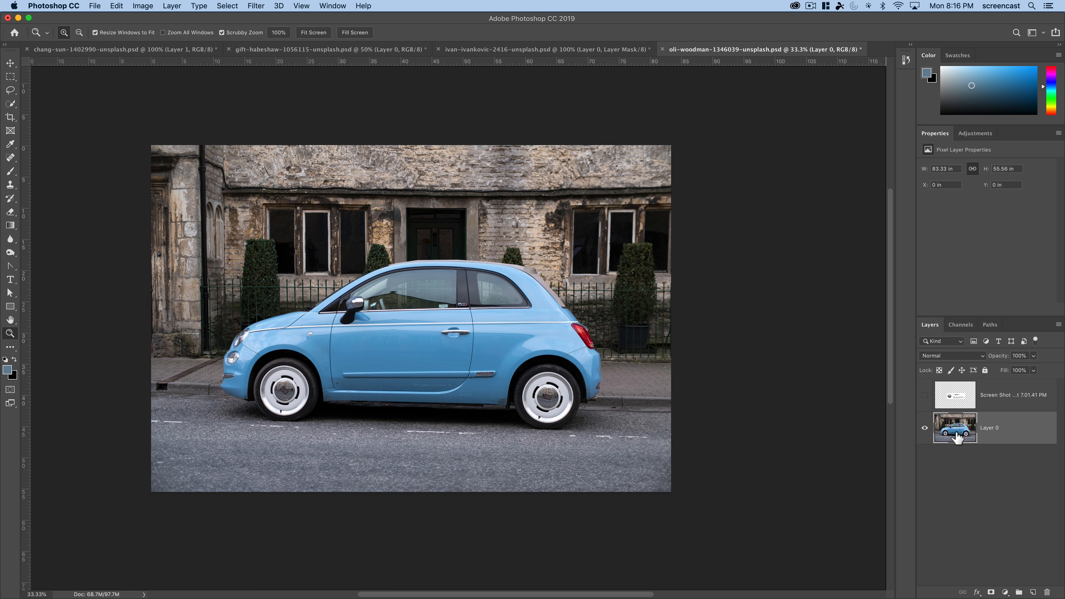
left_click(227, 6)
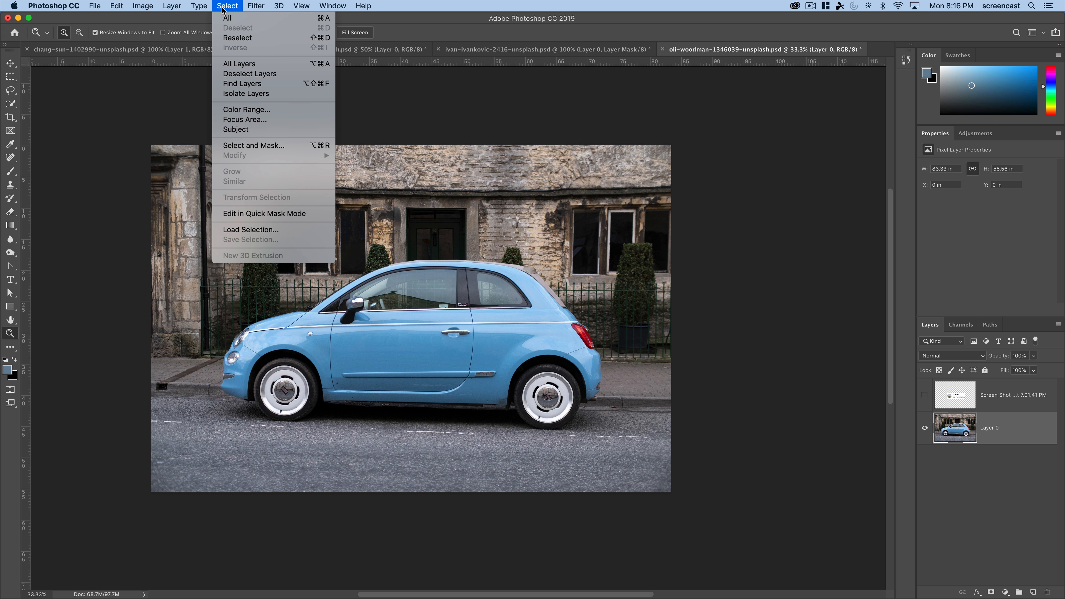
left_click(272, 230)
left_click(479, 258)
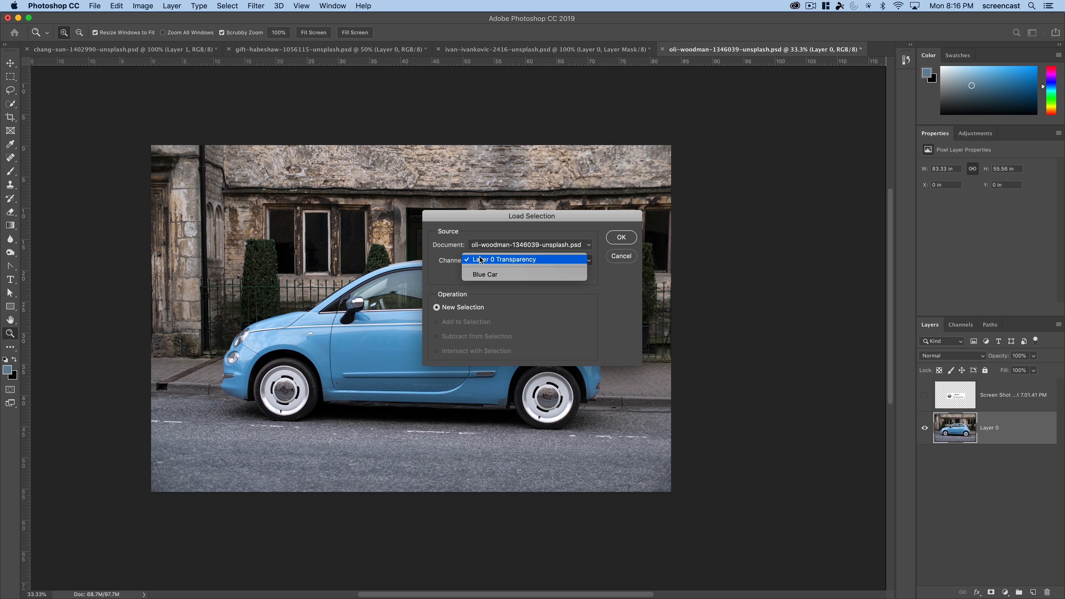
left_click(489, 276)
left_click(616, 239)
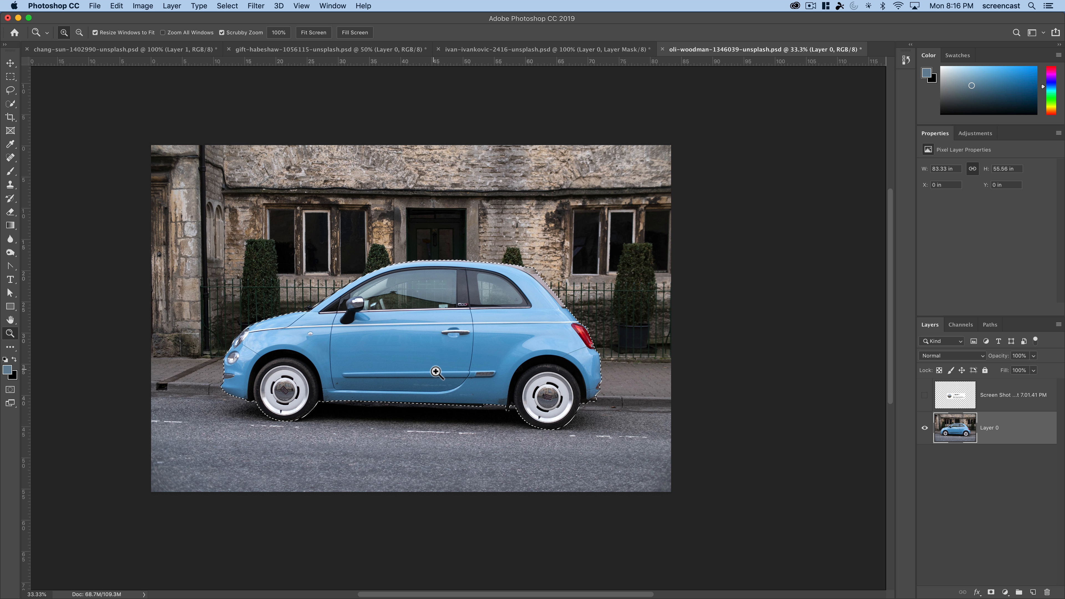
- Check the saved Blue Car channel, and clear the car selection with the default foreground and background colors restored
left_click(959, 325)
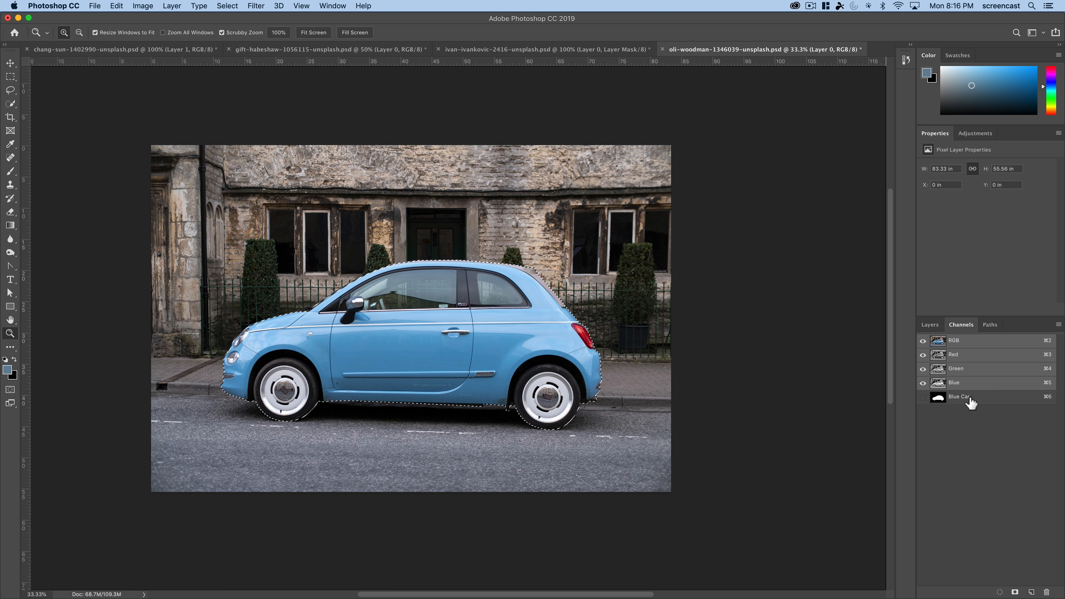
left_click(929, 325)
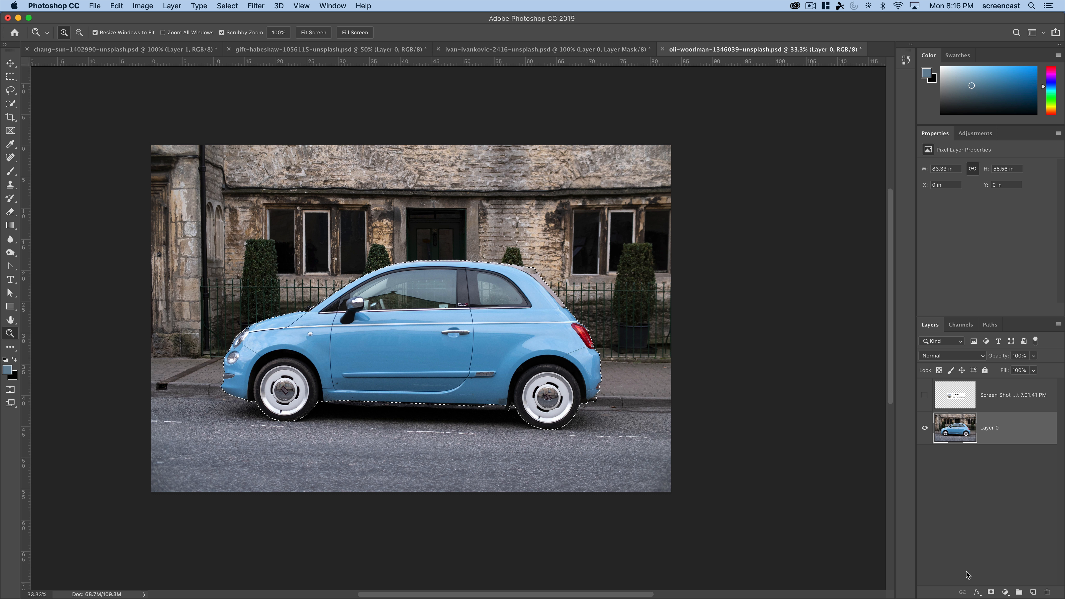
key("d")
key("super+d")
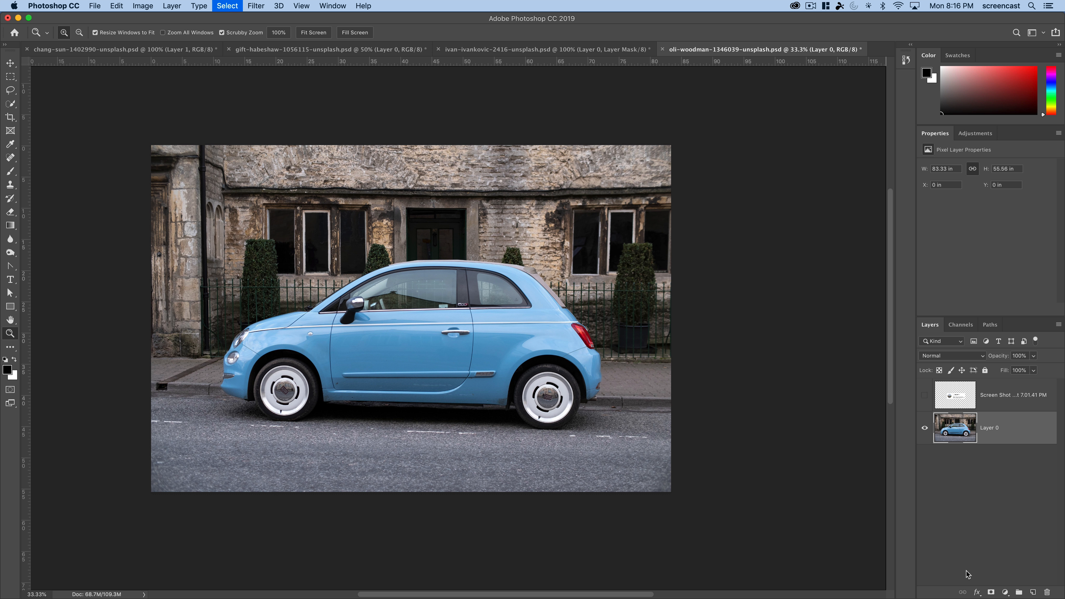
- View the masked old-town photo and the domed cathedral cutout on its red background, with the cathedral document at 50% zoom
left_click(450, 51)
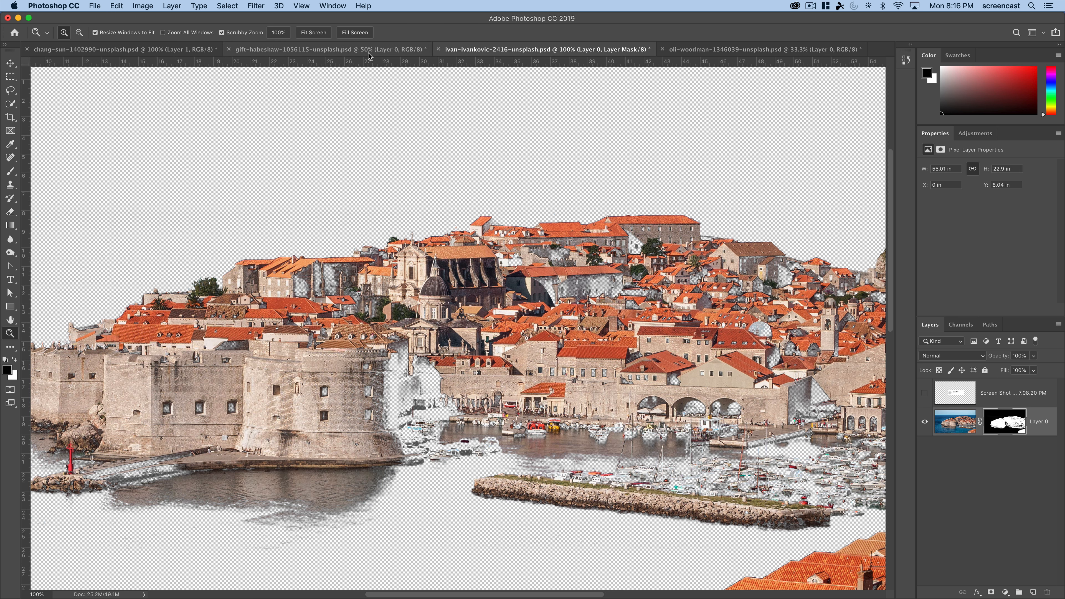
left_click(160, 51)
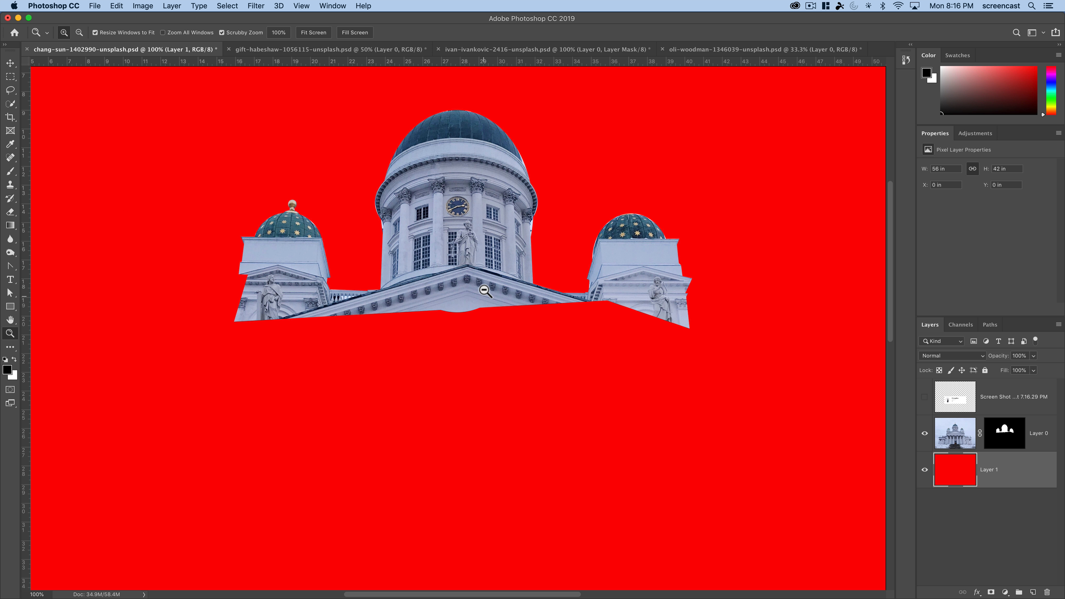
left_click(484, 289, "alt")
left_click(484, 290, "alt")
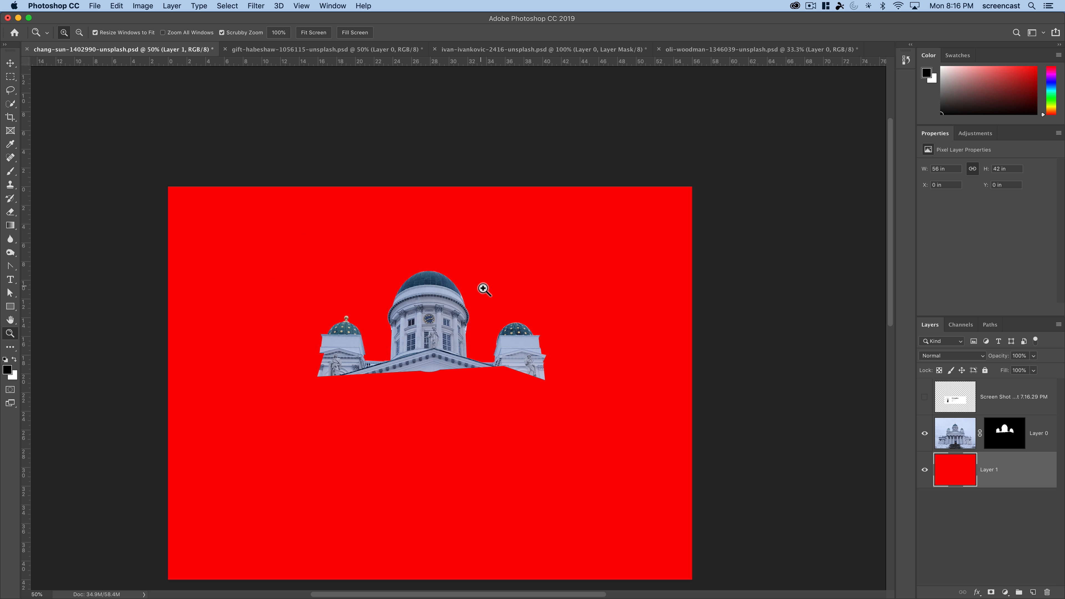